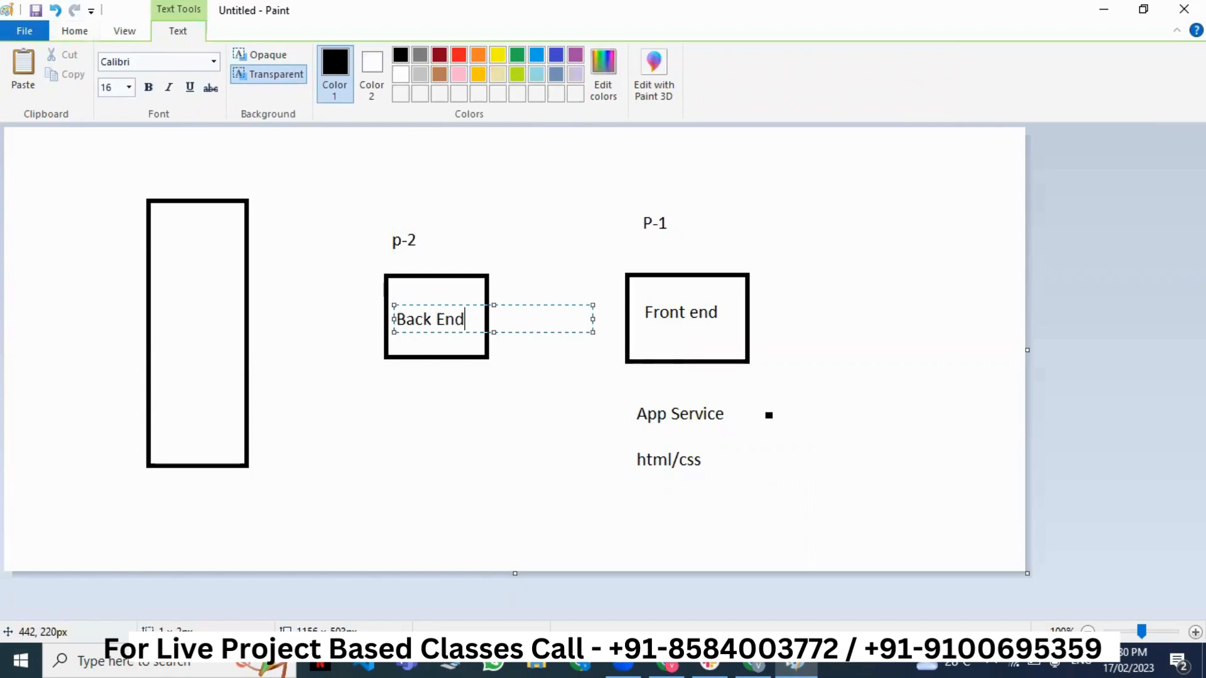
# - Add the 'Function App' and '.net core azure function' labels below Back End
pyautogui.click(390, 419)
pyautogui.click(390, 418)
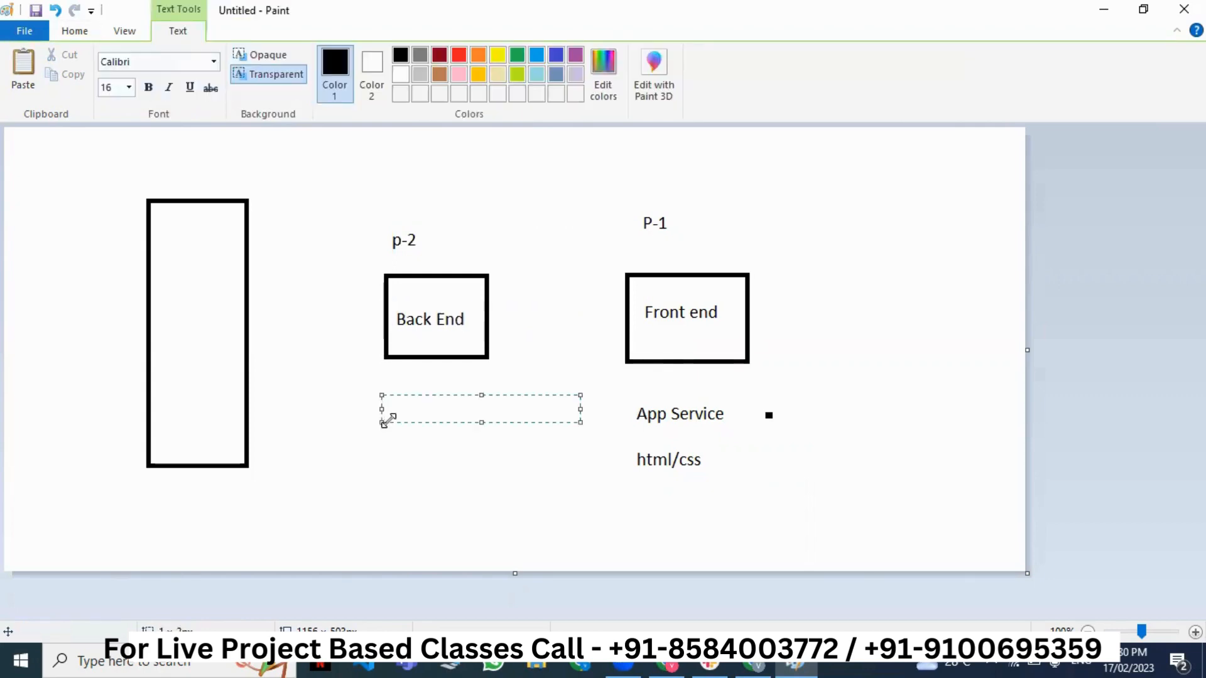
pyautogui.write('Function App')
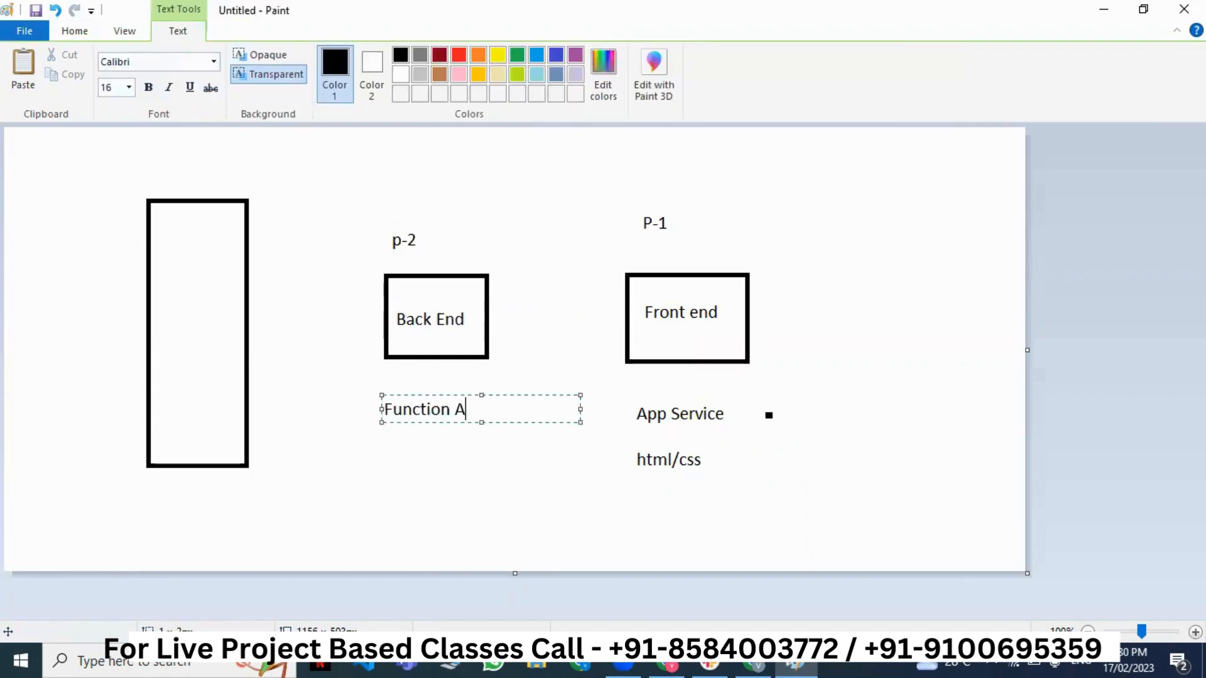
pyautogui.press('Return')
pyautogui.press('Return')
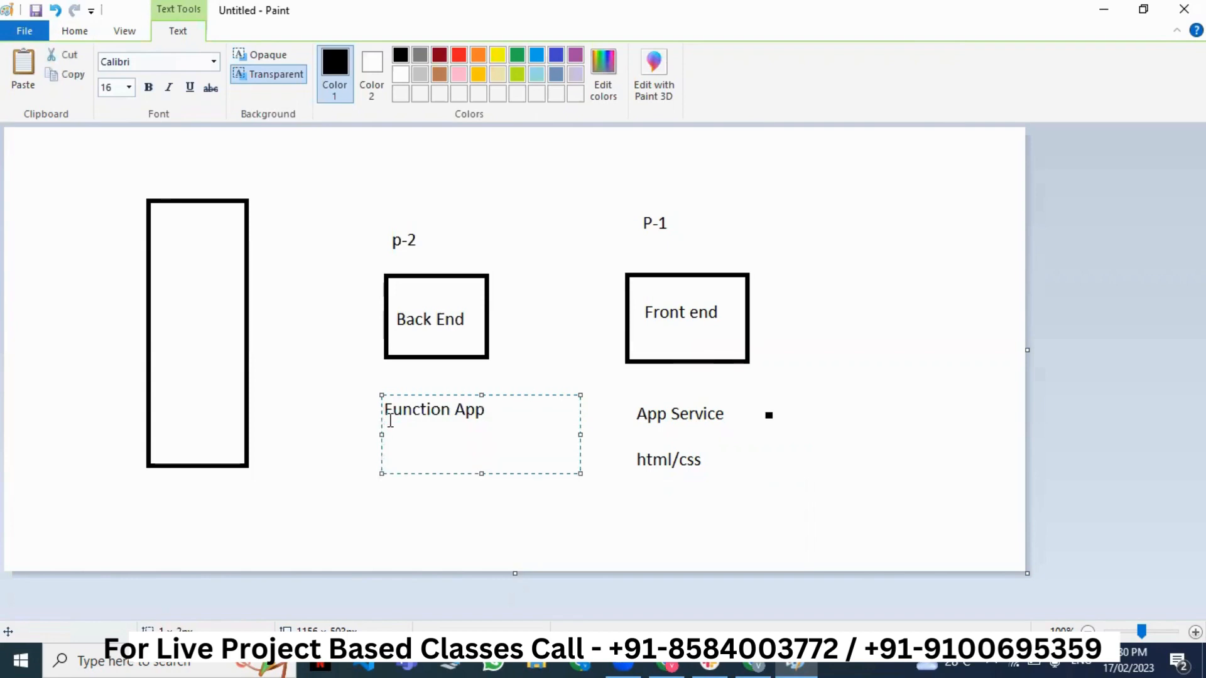
pyautogui.write('.net core function')
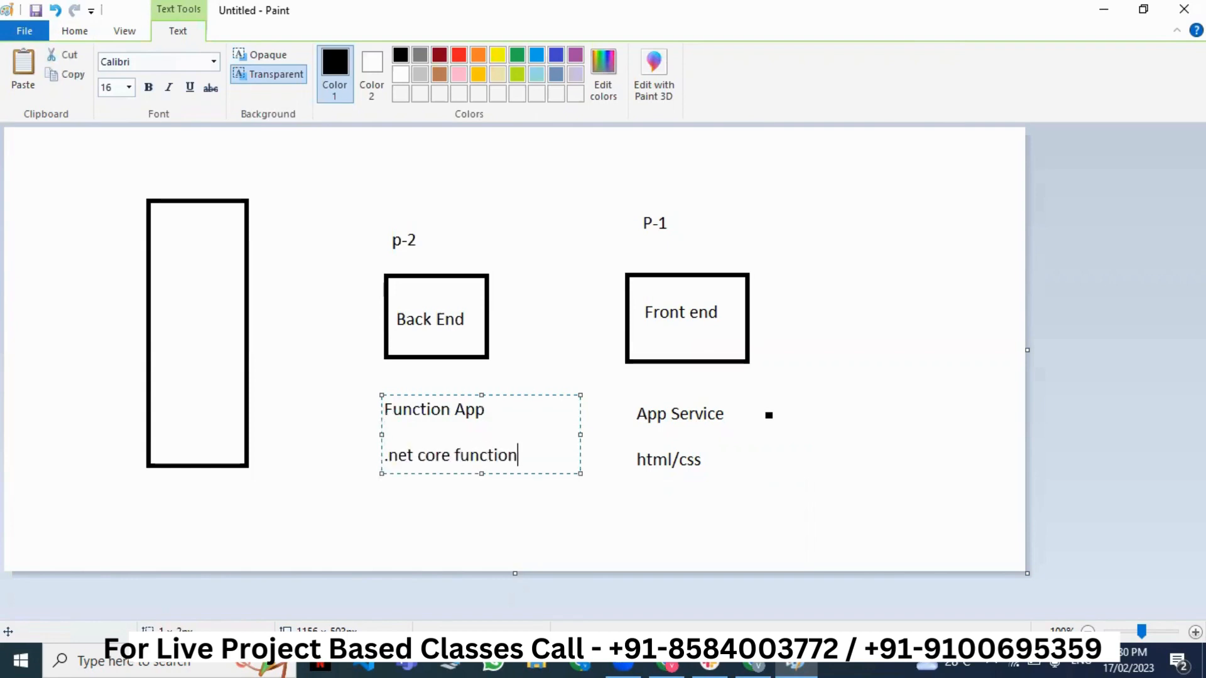
pyautogui.press('BackSpace')
pyautogui.press('BackSpace')
pyautogui.press('BackSpace')
pyautogui.press('BackSpace')
pyautogui.press('BackSpace')
pyautogui.press('BackSpace')
pyautogui.press('BackSpace')
pyautogui.press('BackSpace')
pyautogui.write('azur fu')
pyautogui.press('BackSpace')
pyautogui.press('BackSpace')
pyautogui.press('BackSpace')
pyautogui.write('e ')
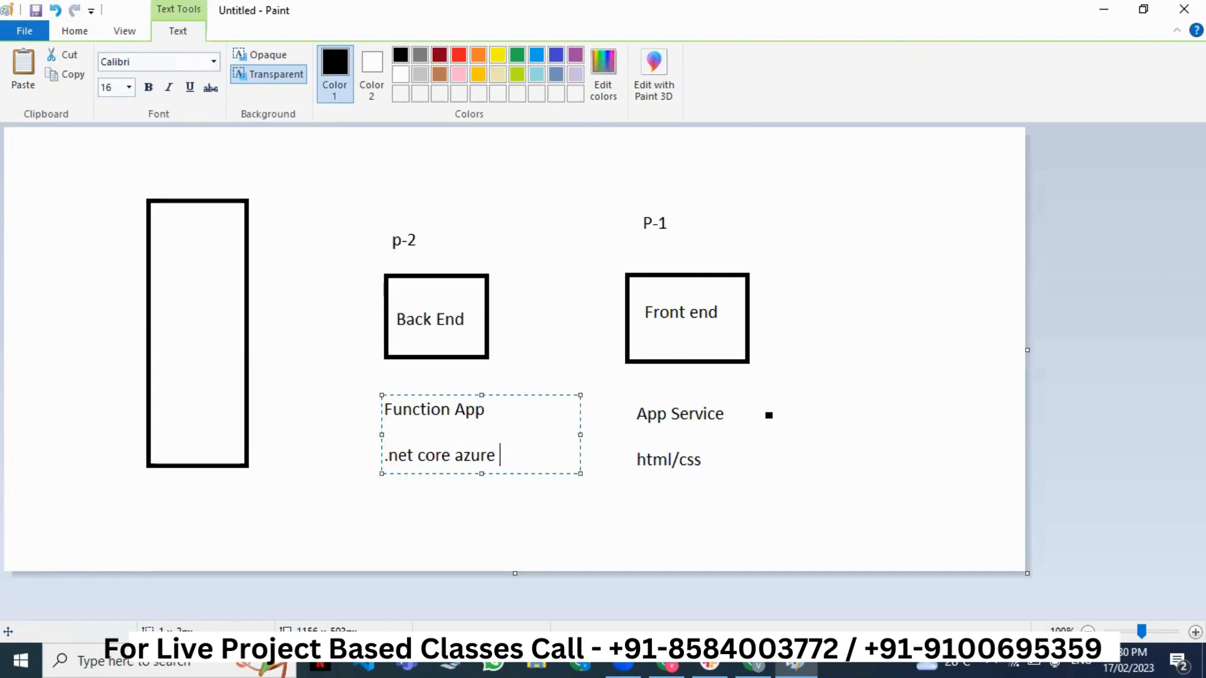
pyautogui.write('function')
pyautogui.click(447, 428)
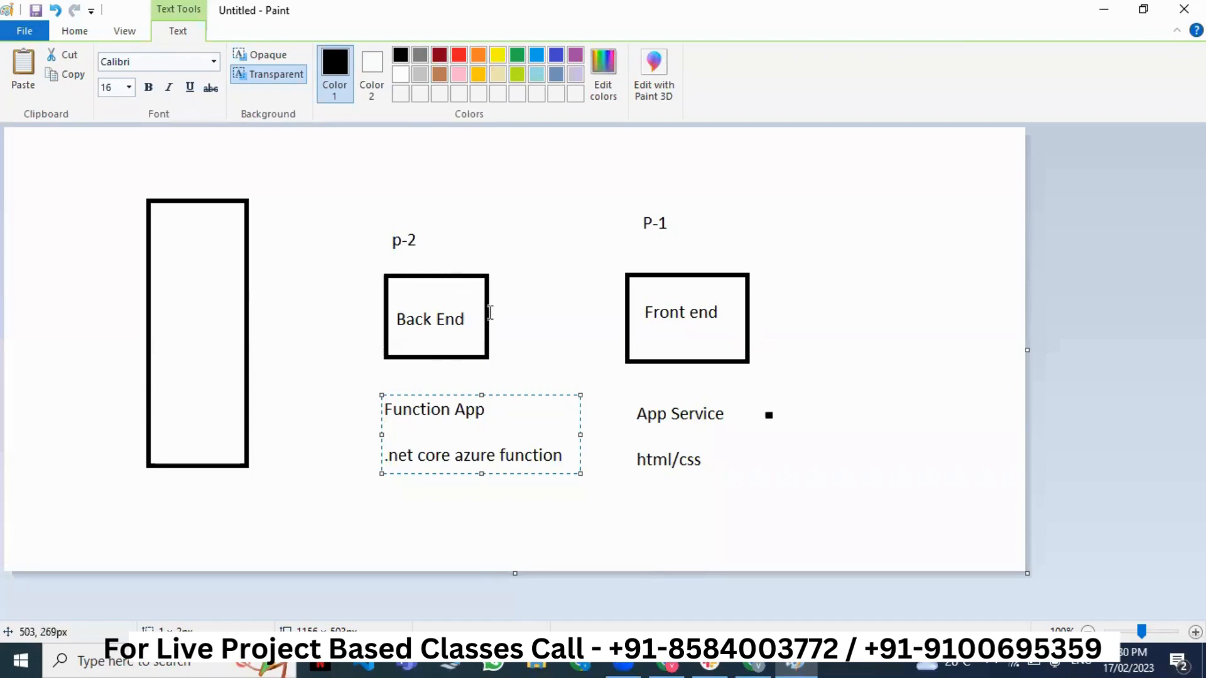
pyautogui.click(181, 350)
# - Label the tall rectangle 'Database'
pyautogui.click(165, 287)
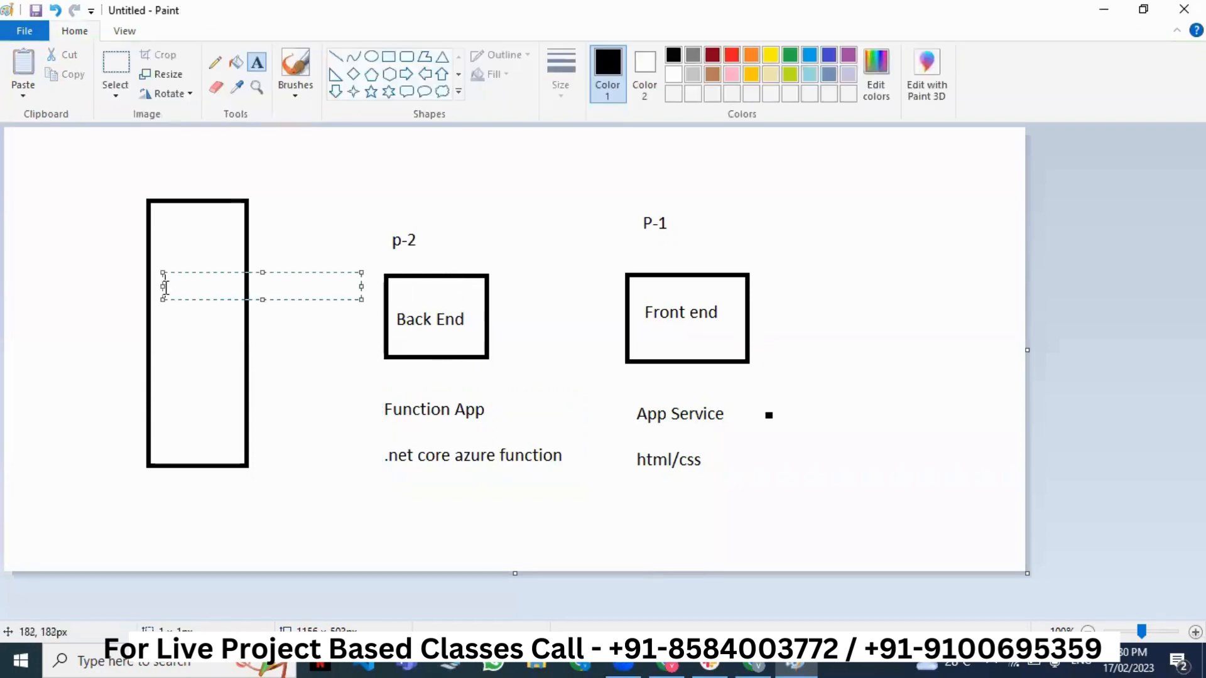
pyautogui.write('Datba')
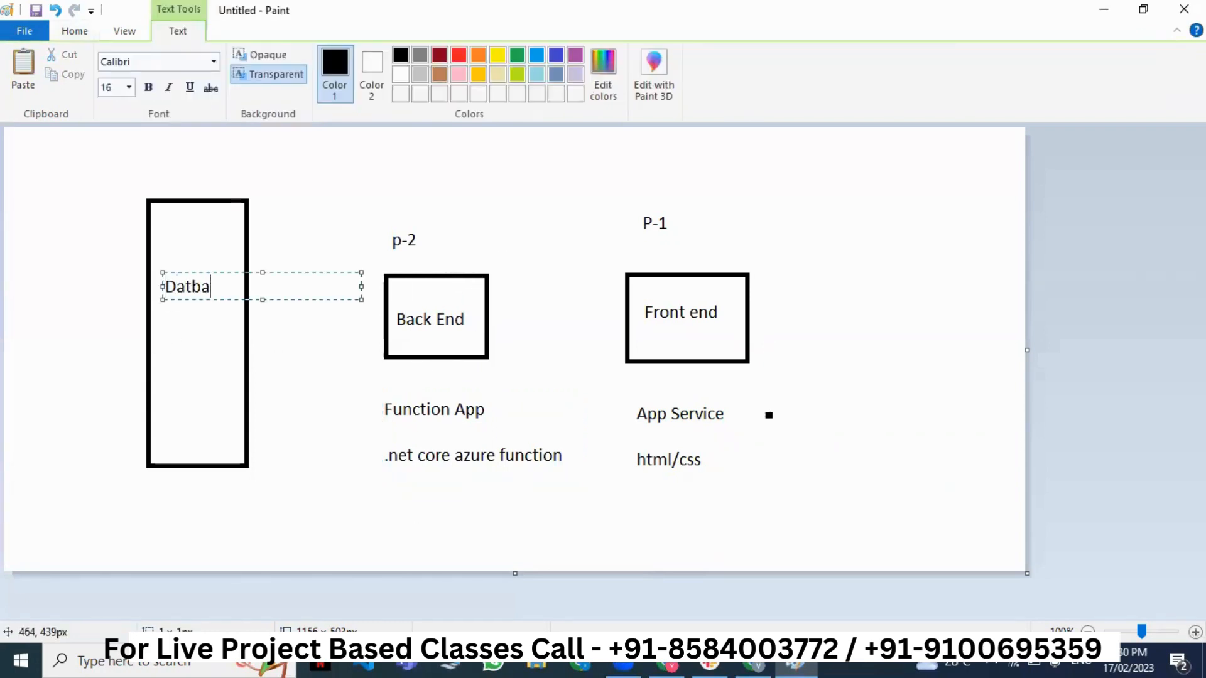
pyautogui.press('BackSpace')
pyautogui.press('BackSpace')
pyautogui.write('abase')
pyautogui.click(618, 524)
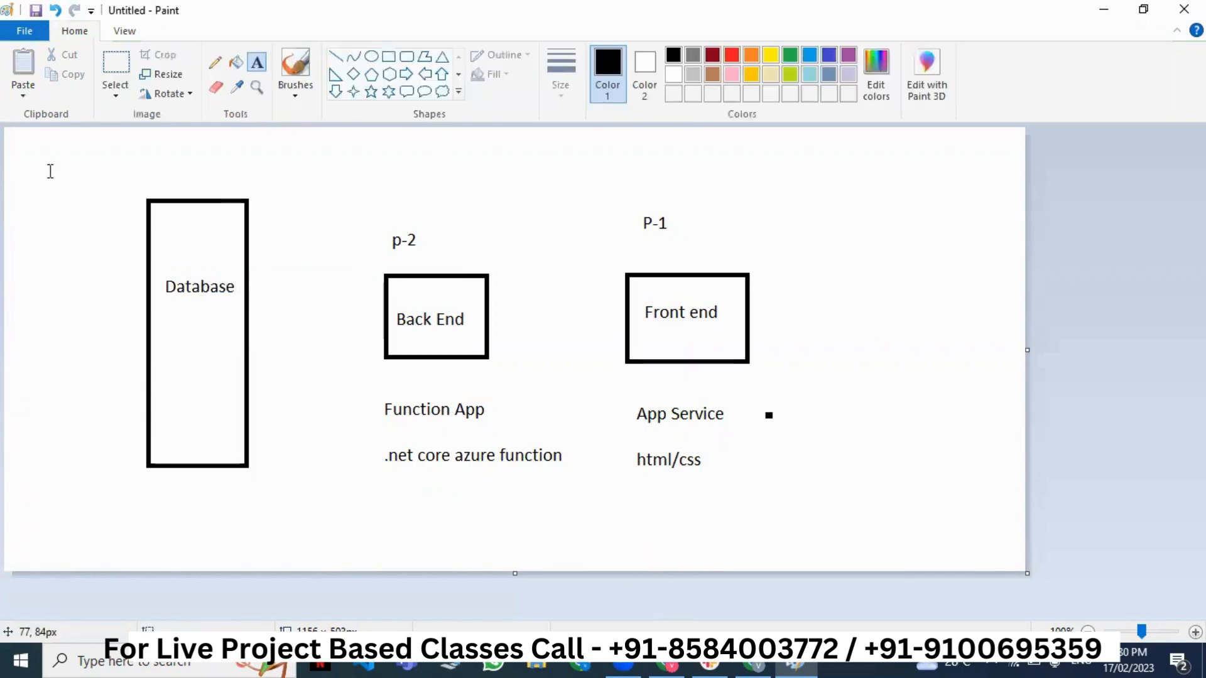
# - Discard the empty text areas and close Paint without saving
pyautogui.moveTo(45, 156); pyautogui.dragTo(963, 533)
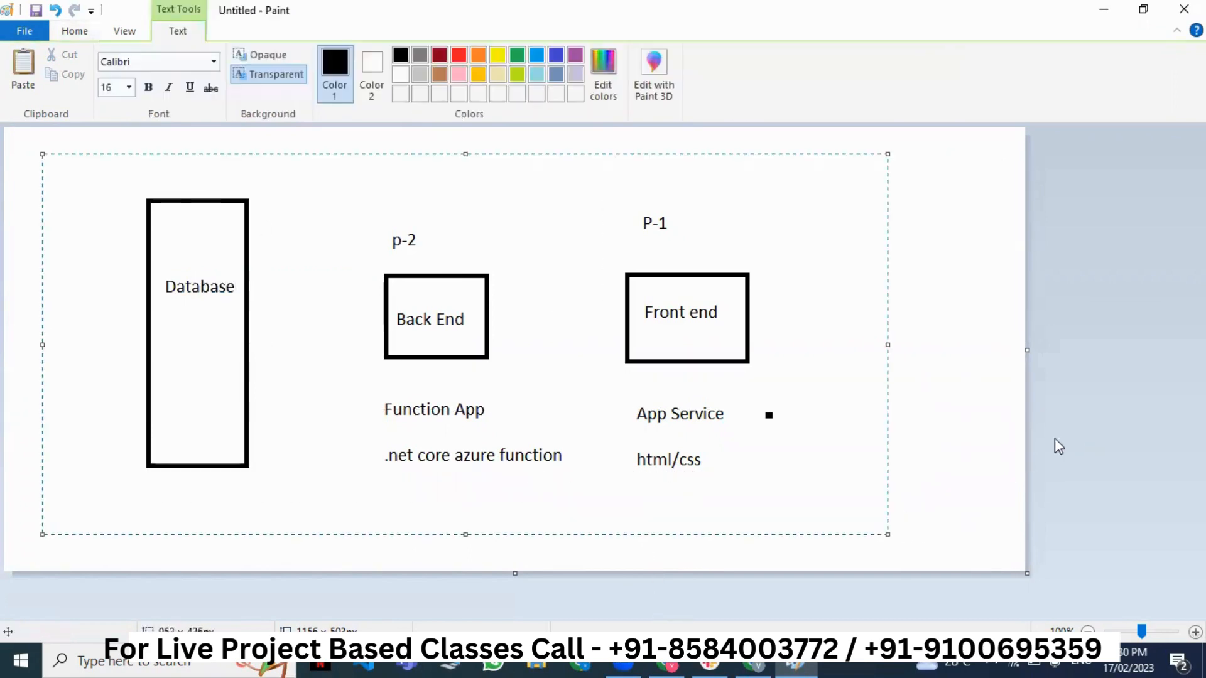
pyautogui.click(667, 308)
pyautogui.moveTo(350, 321); pyautogui.dragTo(547, 371)
pyautogui.click(456, 430)
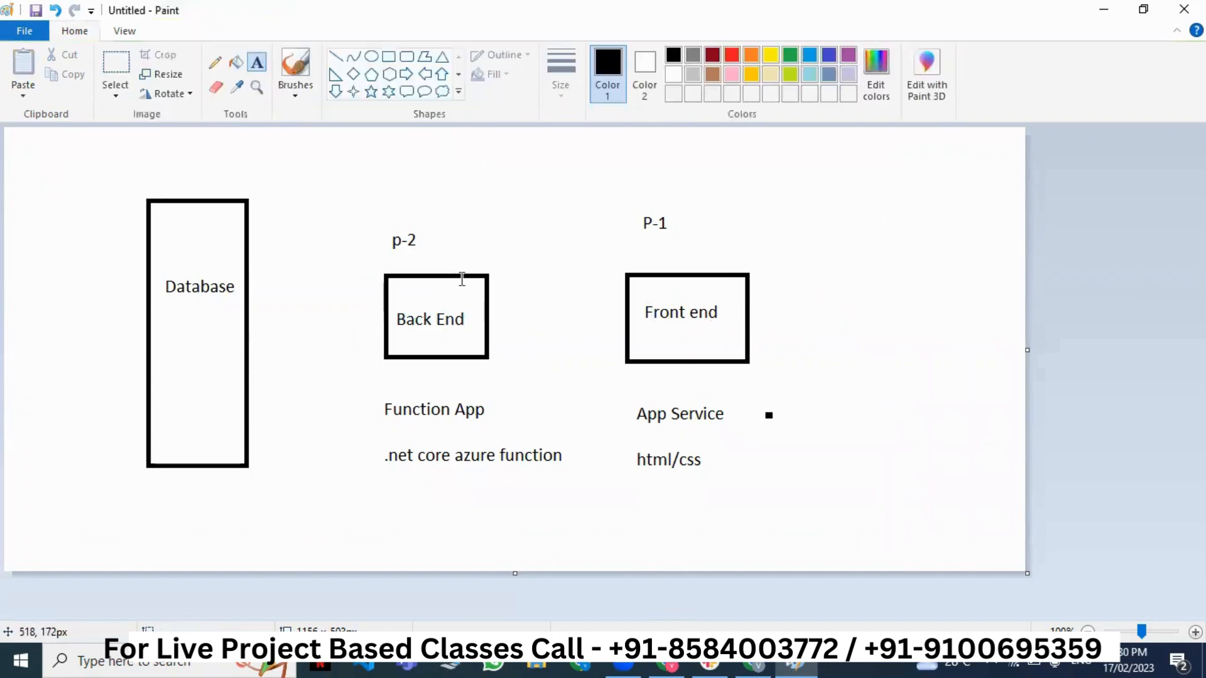
pyautogui.moveTo(67, 179); pyautogui.dragTo(270, 483)
pyautogui.click(345, 500)
pyautogui.hotkey('alt', 'F4')
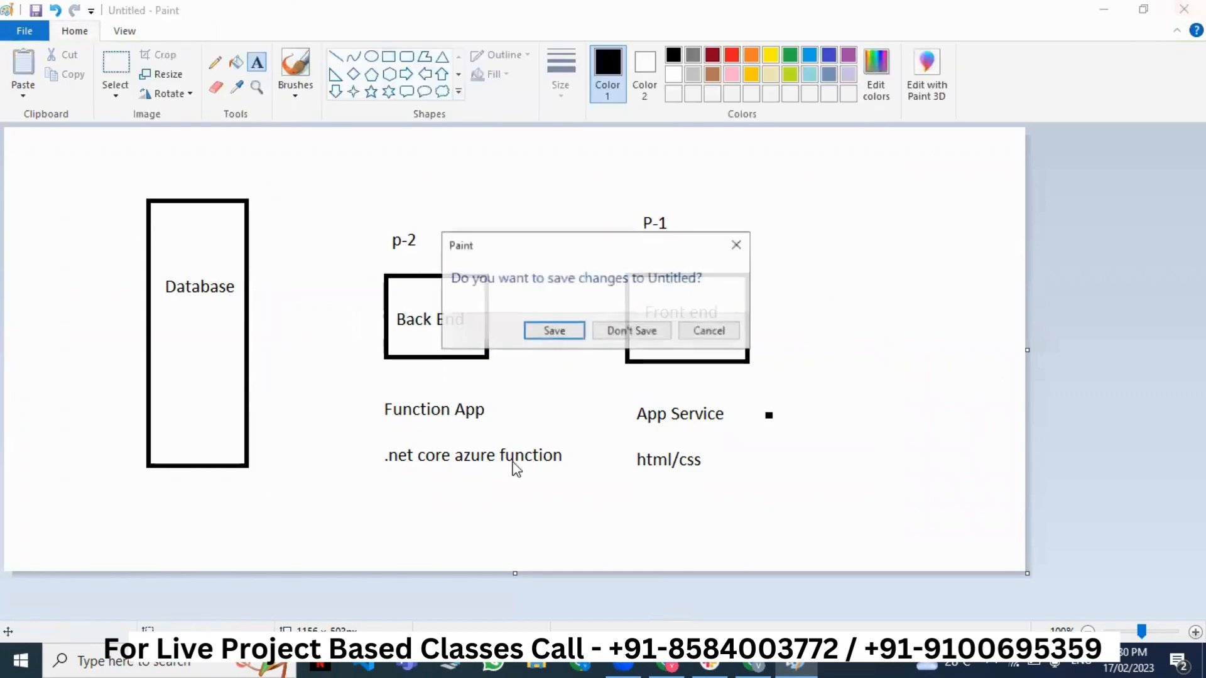
pyautogui.click(651, 339)
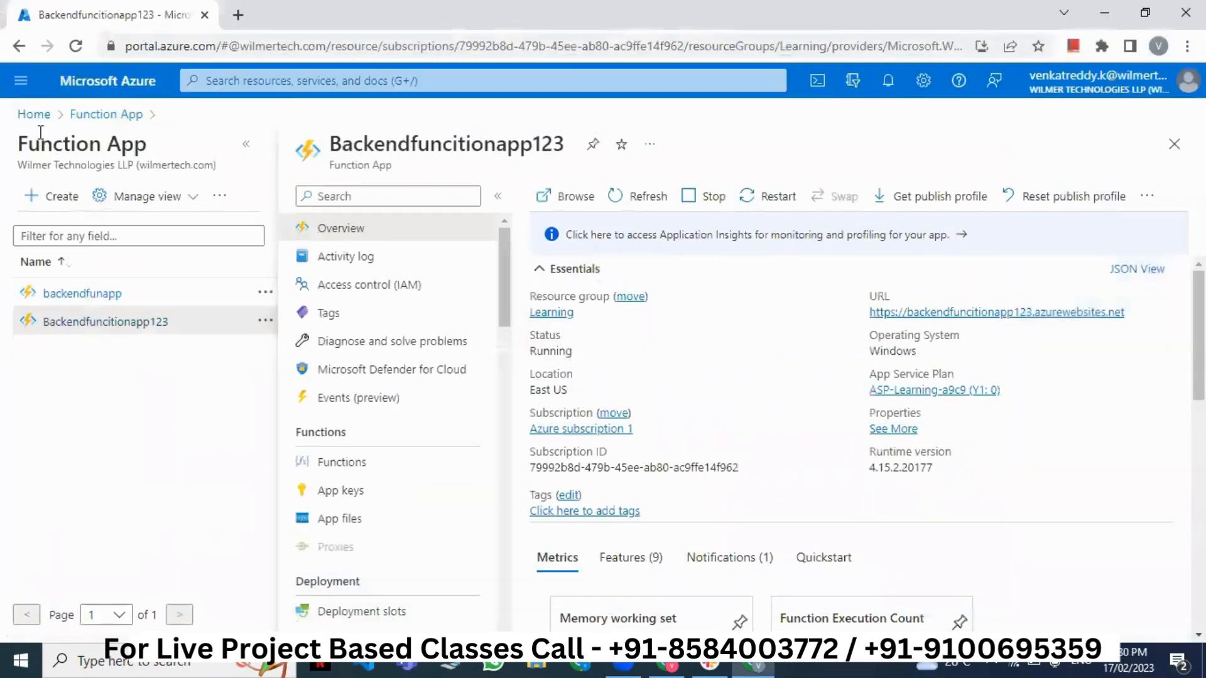
# - Open the SQL databases service from the portal home via a 'sql da' search
pyautogui.click(27, 124)
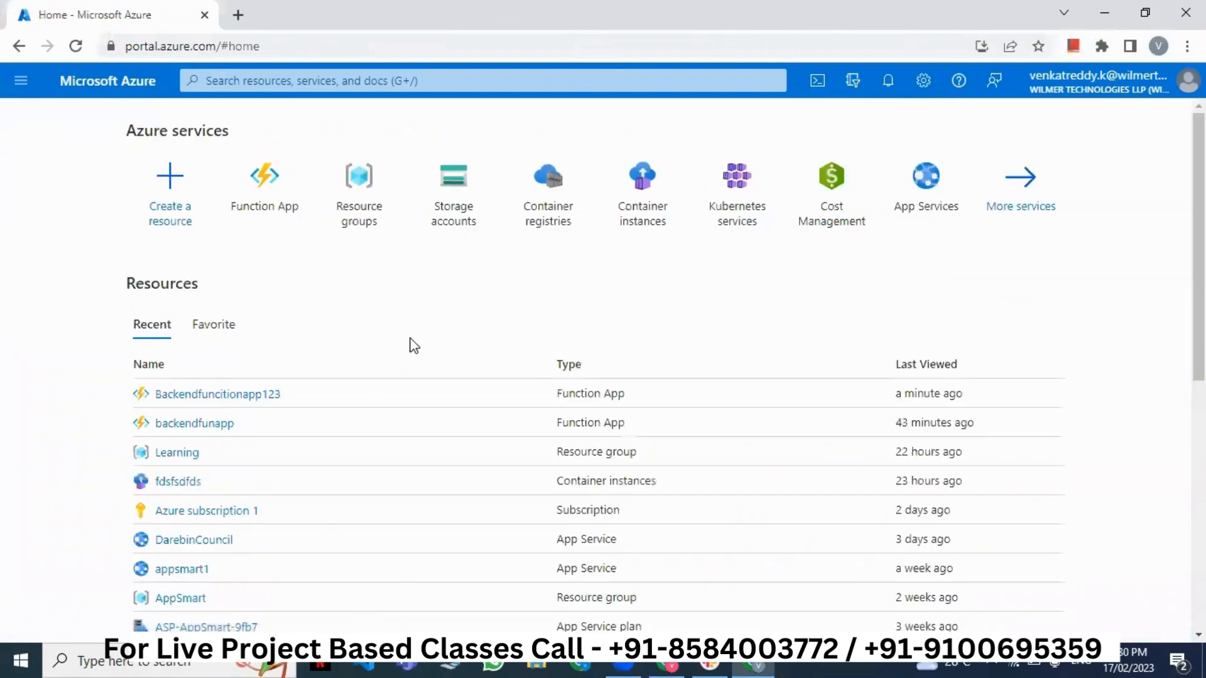
pyautogui.click(362, 83)
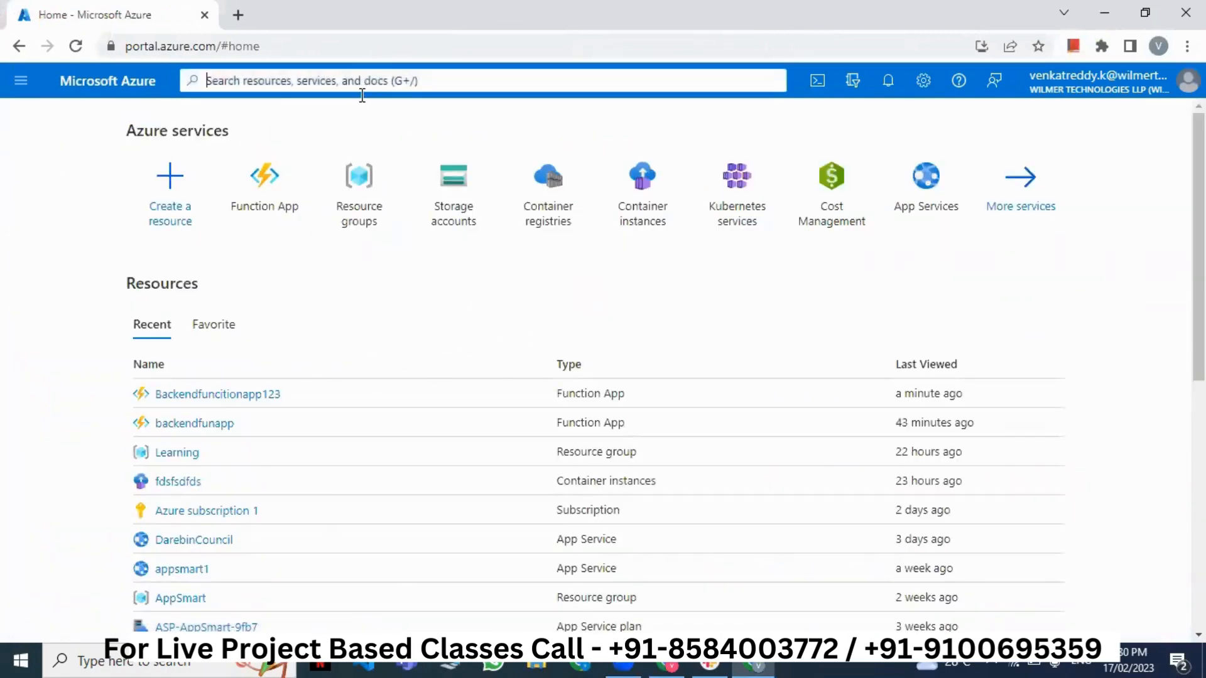
pyautogui.write('sql da')
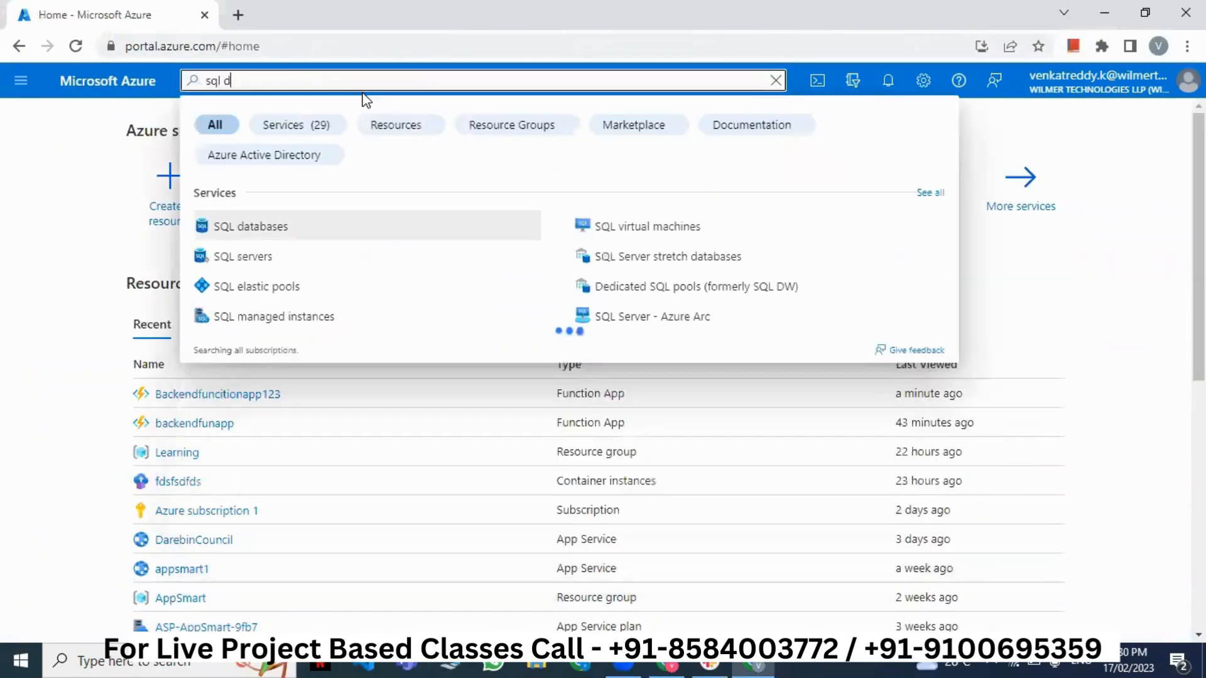
pyautogui.click(244, 227)
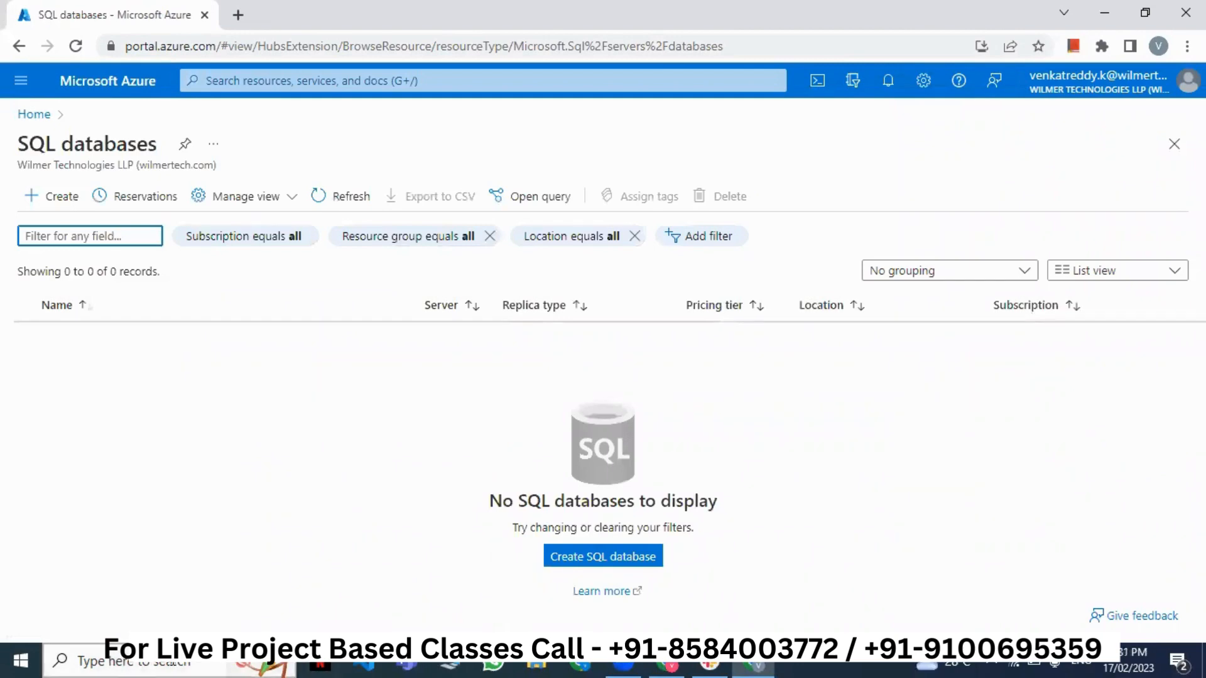
# - Search Windows for 'ssms' to find SQL Server Management Studio
pyautogui.click(176, 663)
pyautogui.write('ssms')
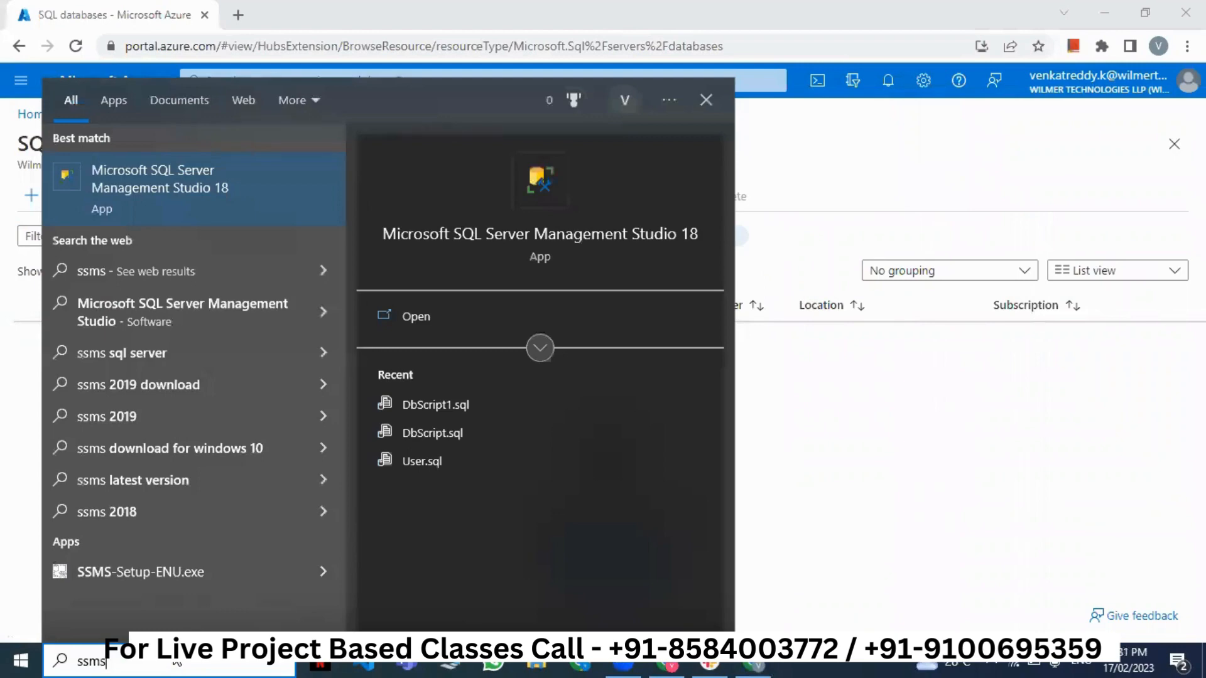
pyautogui.press('Return')
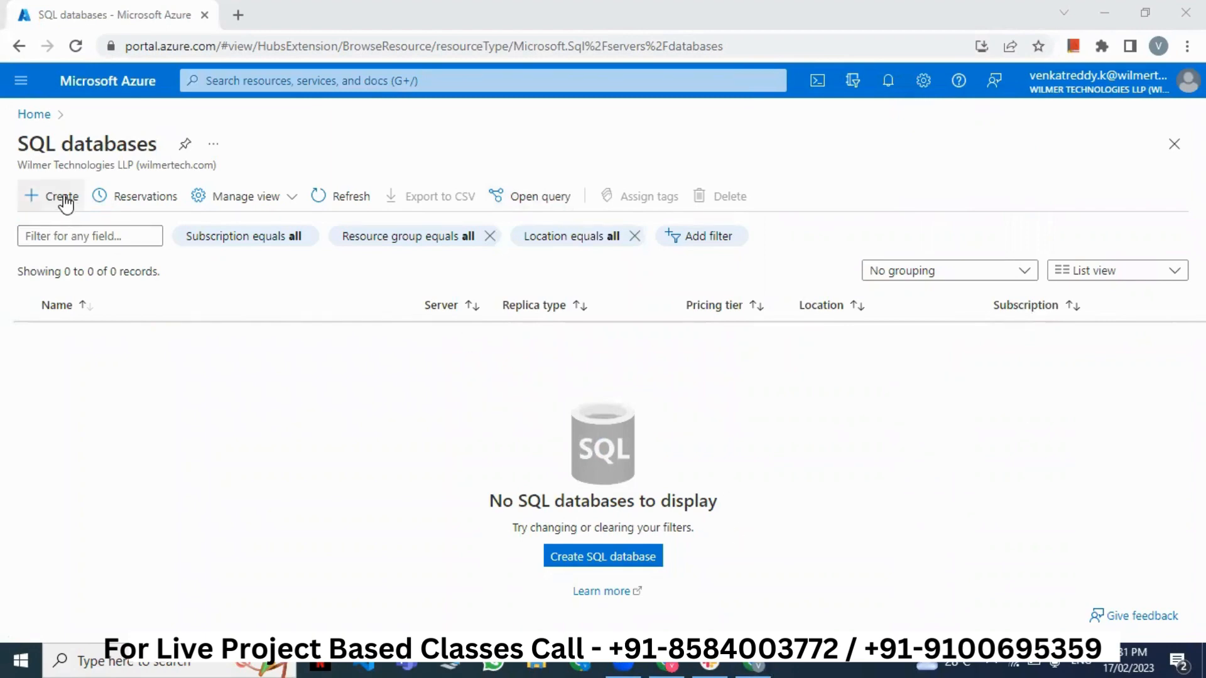
pyautogui.doubleClick(93, 149)
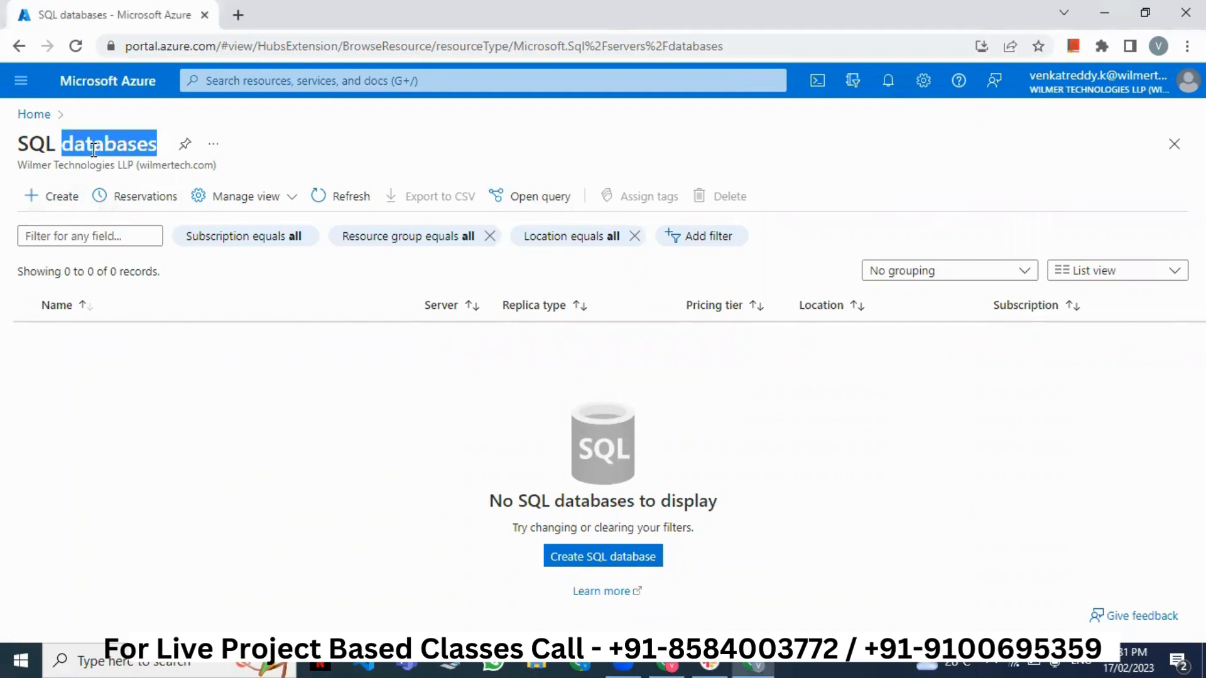
pyautogui.tripleClick(93, 149)
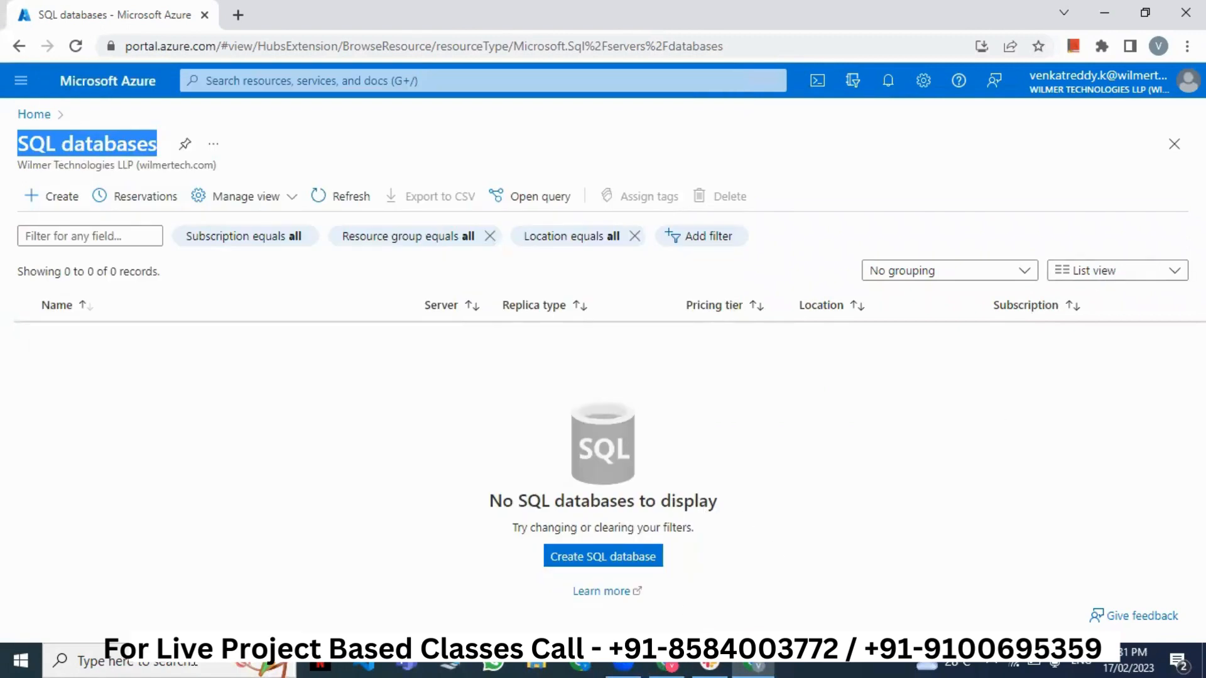
pyautogui.press('super+s')
pyautogui.write('ssms')
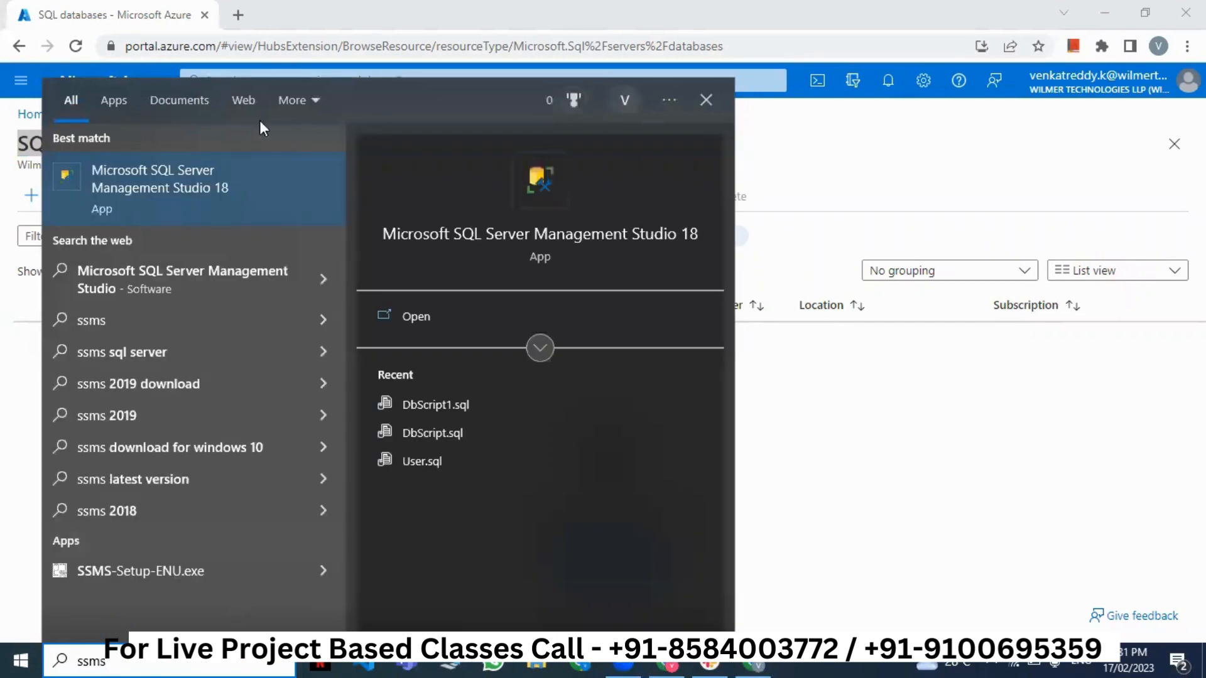
# - Launch SSMS, connect to the local SQL Server, and expand its Databases folder
pyautogui.click(250, 198)
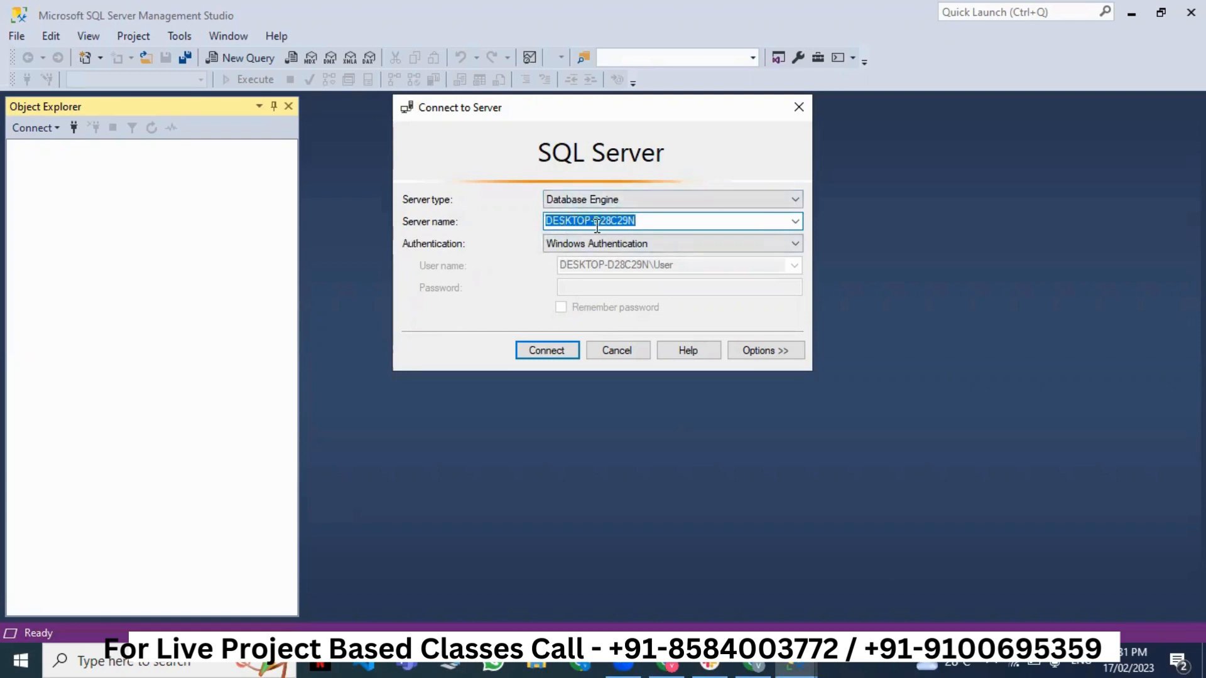
pyautogui.click(527, 354)
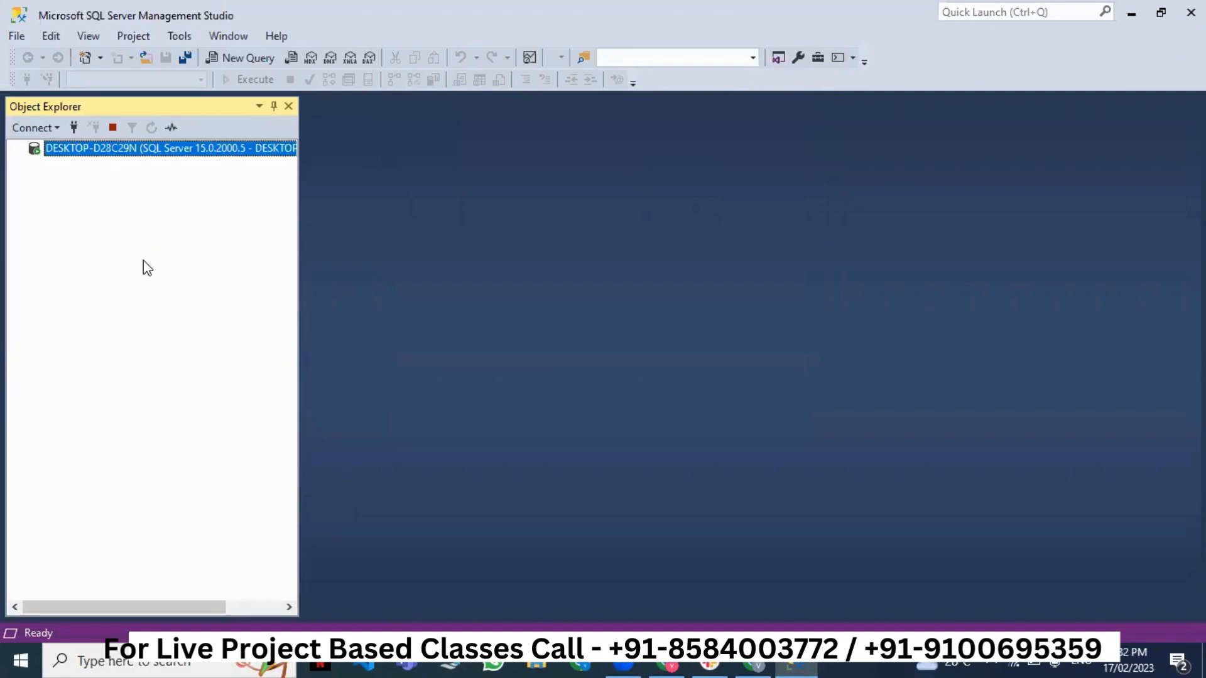
pyautogui.click(35, 165)
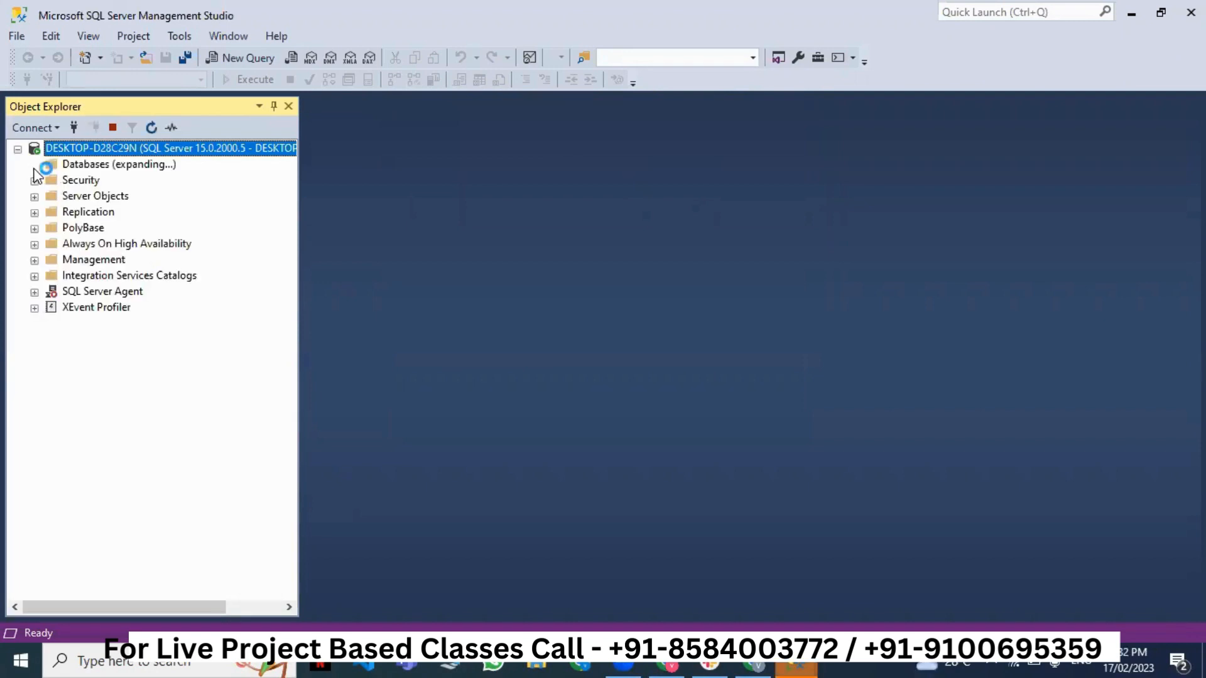
pyautogui.click(89, 213)
# - Browse the databases AppFresh, DFN_Dashboard, DigitalEmerge, FullStack, POM, SBIBANK, Student and AppFreshFoods
pyautogui.press('Down')
pyautogui.press('Down')
pyautogui.press('Down')
pyautogui.press('Down')
pyautogui.press('Down')
pyautogui.press('Down')
pyautogui.press('Down')
pyautogui.press('Down')
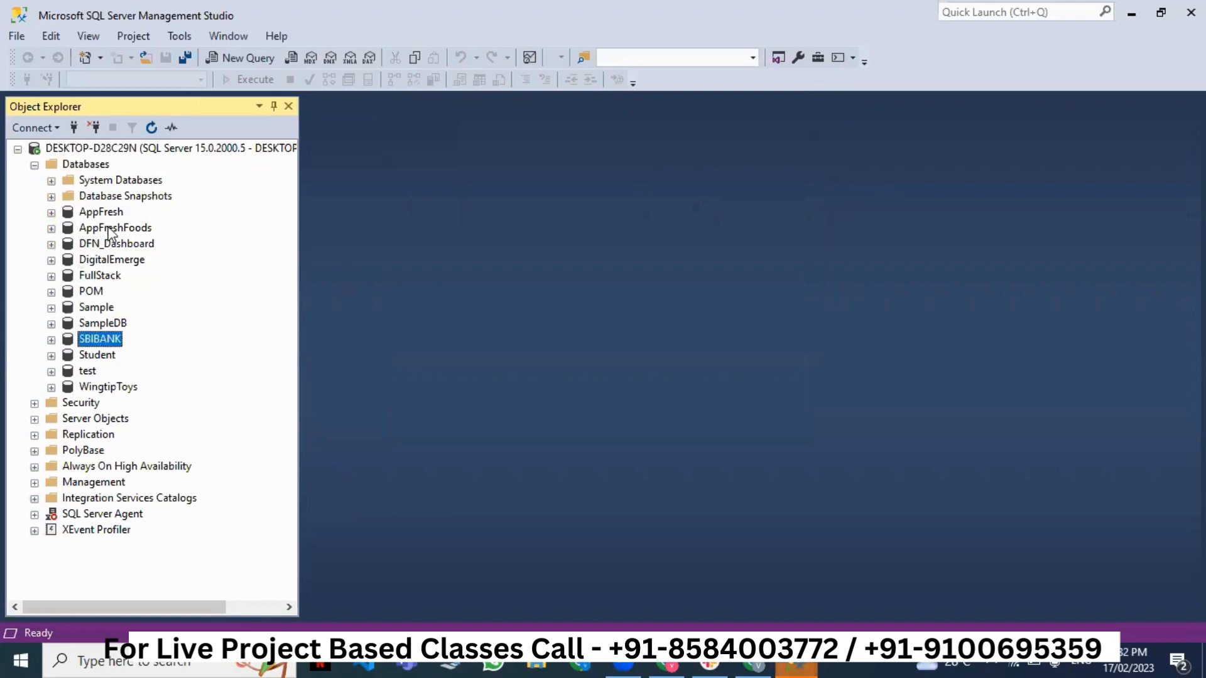
pyautogui.click(102, 213)
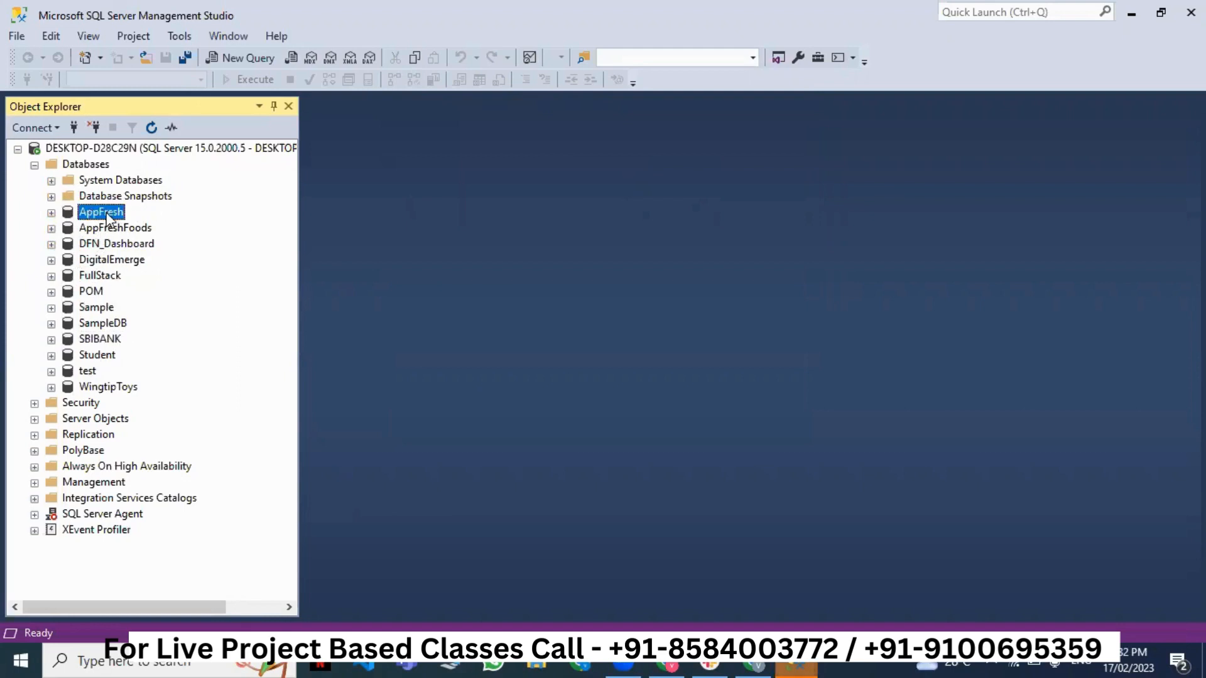
pyautogui.click(106, 245)
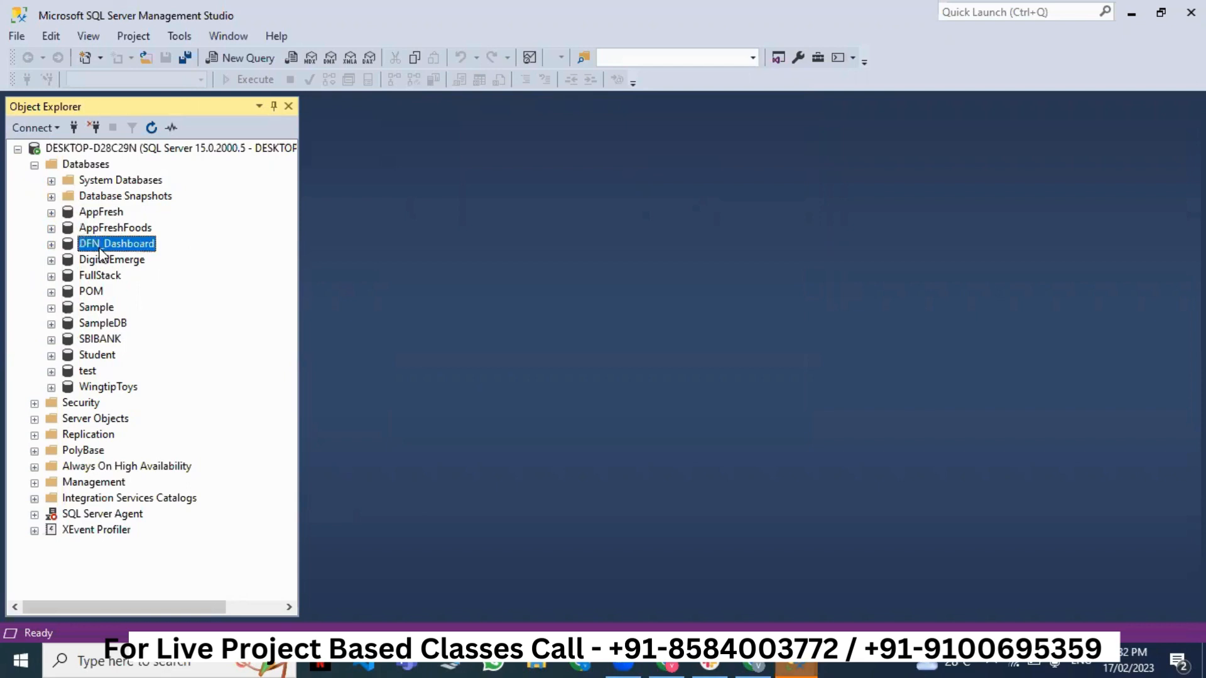
pyautogui.click(137, 263)
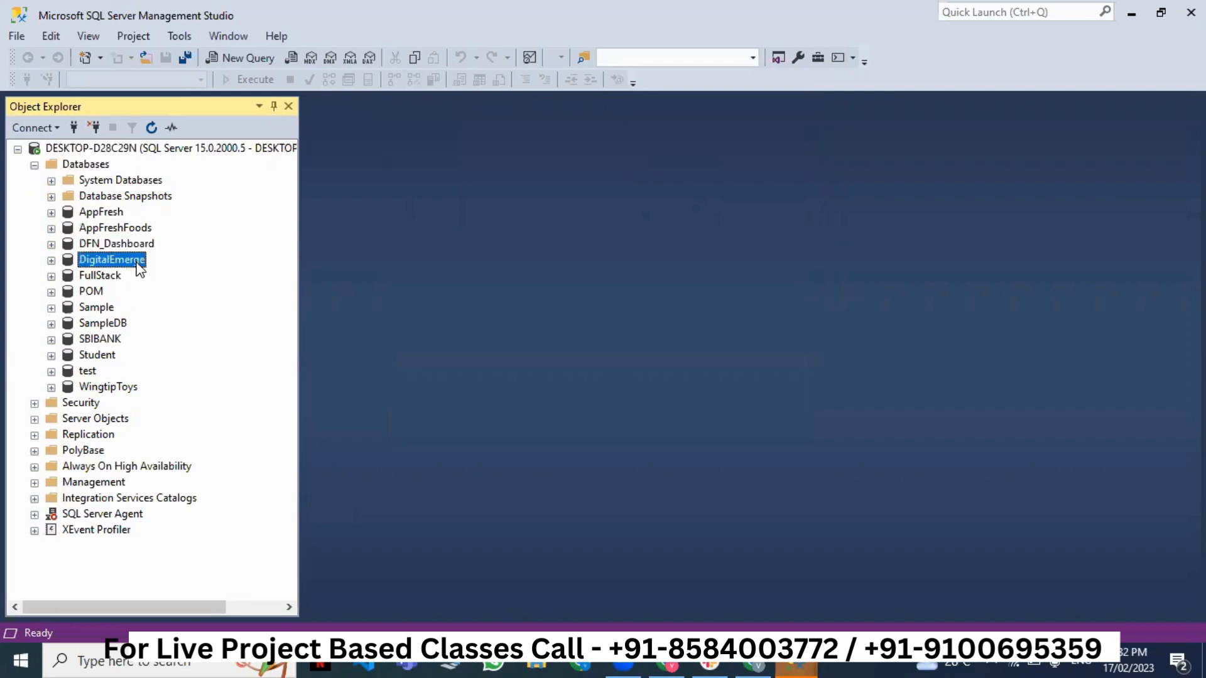
pyautogui.click(114, 275)
pyautogui.click(93, 292)
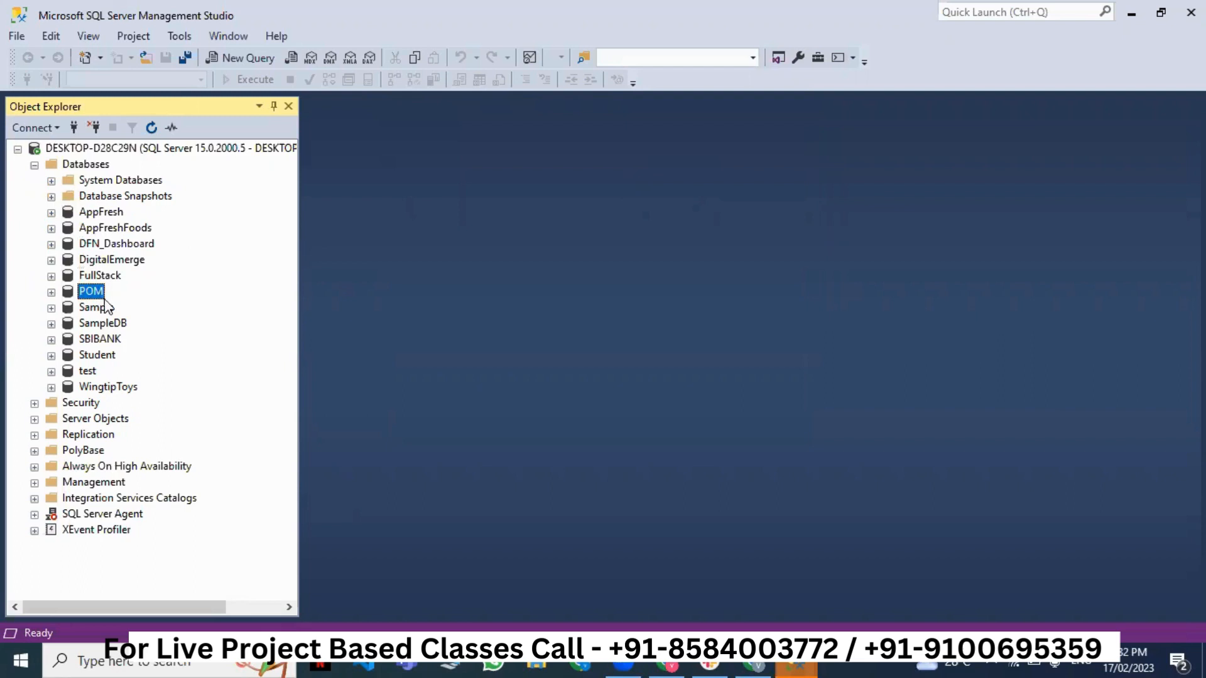
pyautogui.click(104, 340)
pyautogui.click(116, 358)
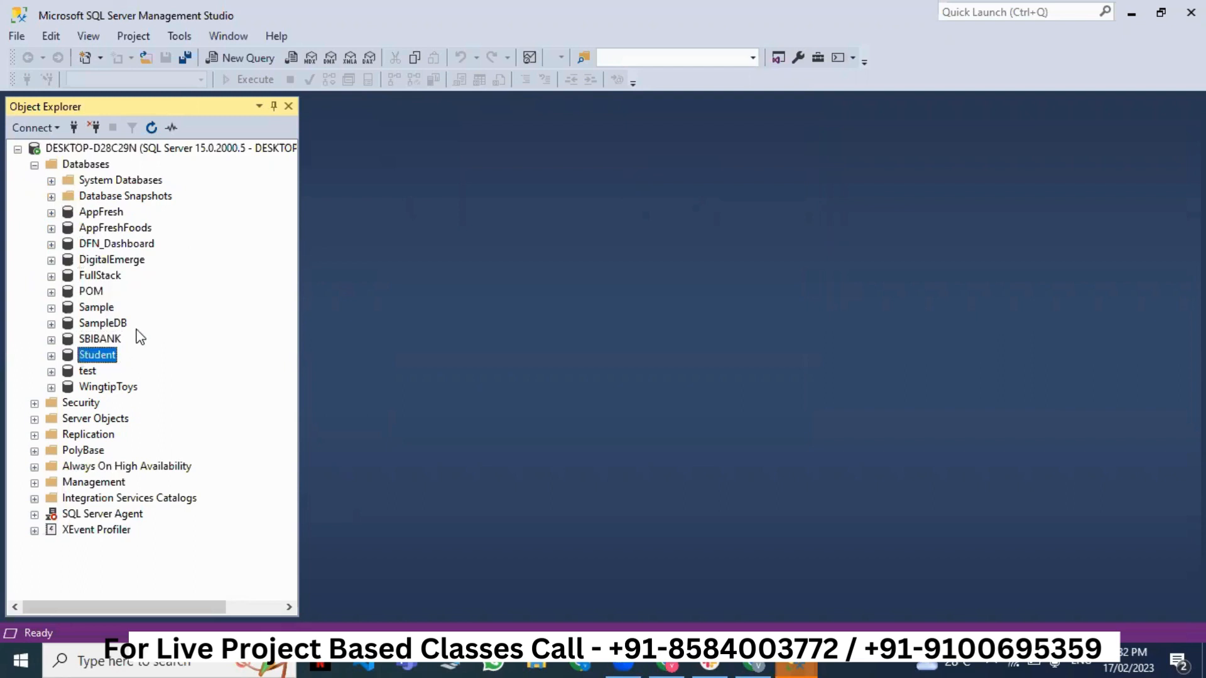
pyautogui.click(114, 215)
pyautogui.click(114, 232)
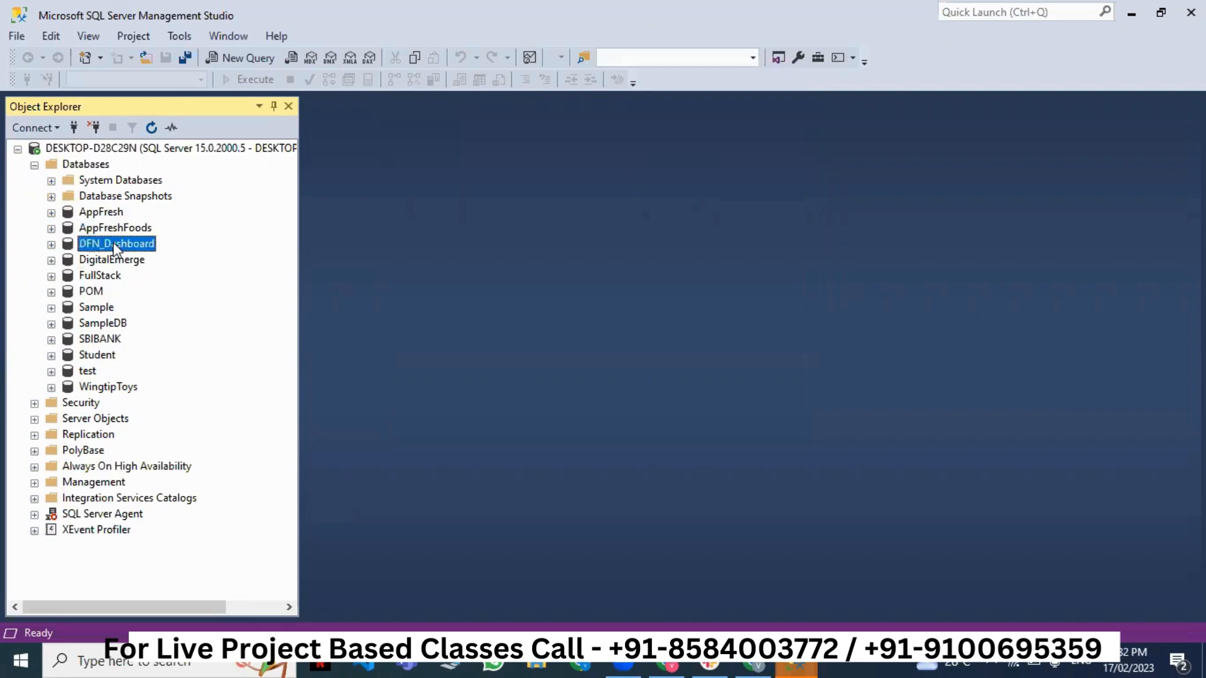
# - Collapse the server tree, select the local server, and cancel the Connect to Server dialog
pyautogui.click(34, 165)
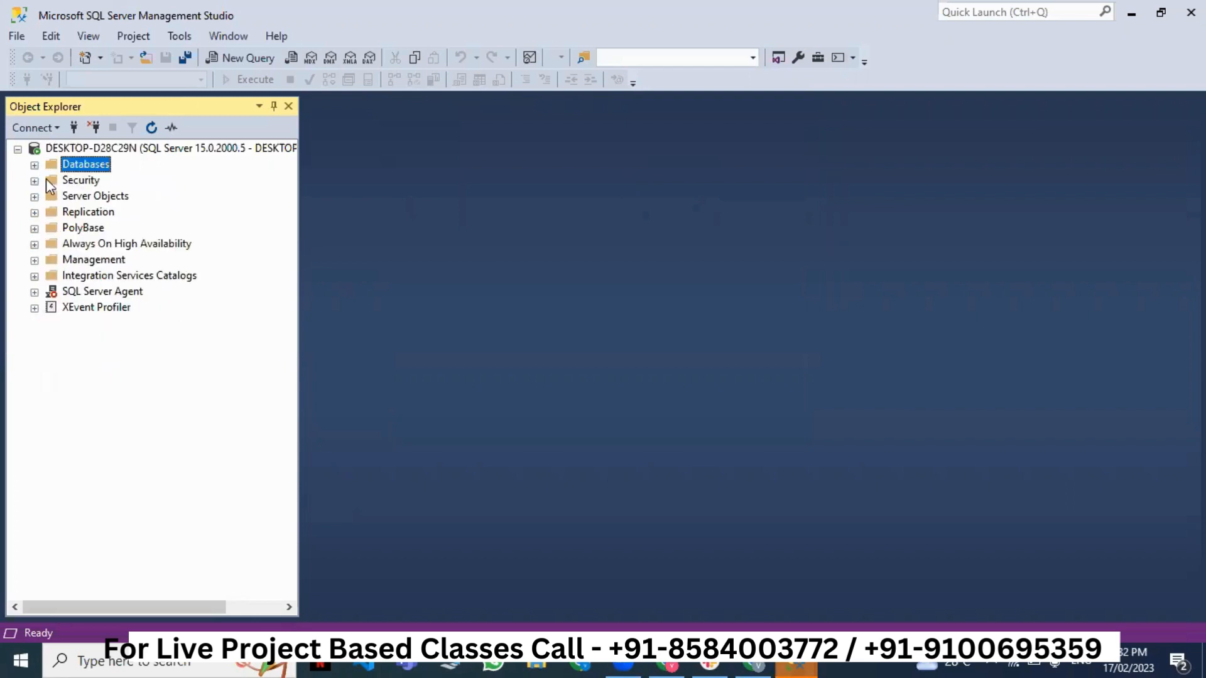
pyautogui.click(80, 149)
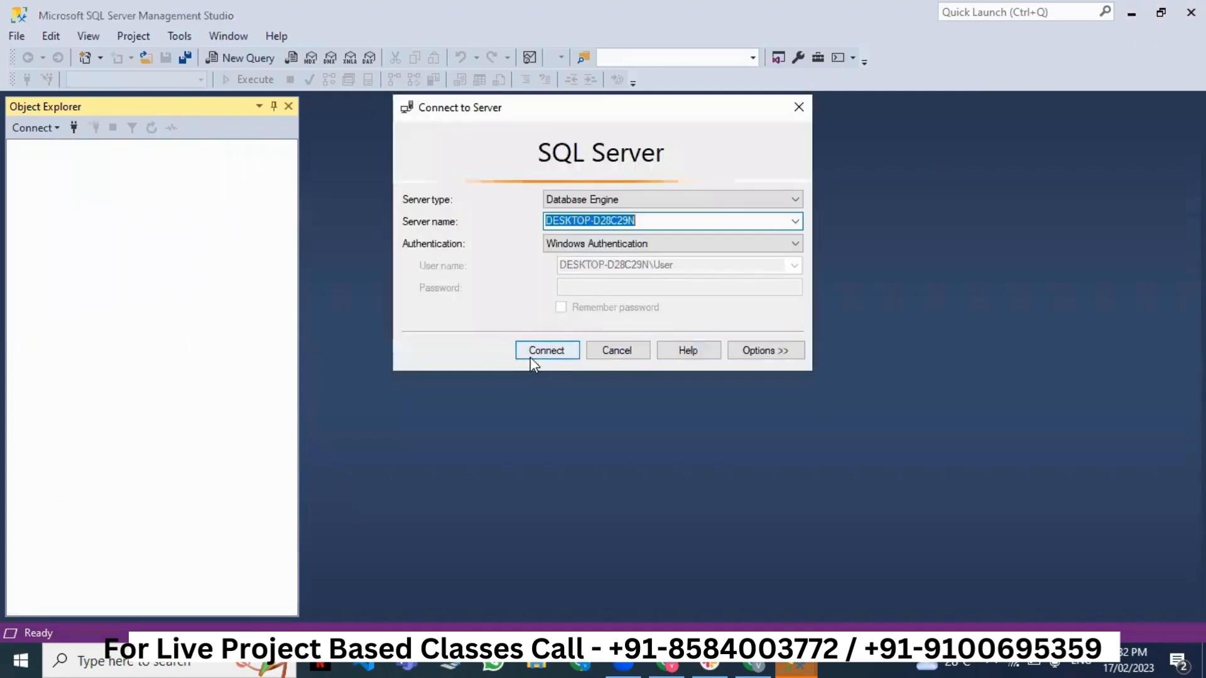
pyautogui.click(634, 359)
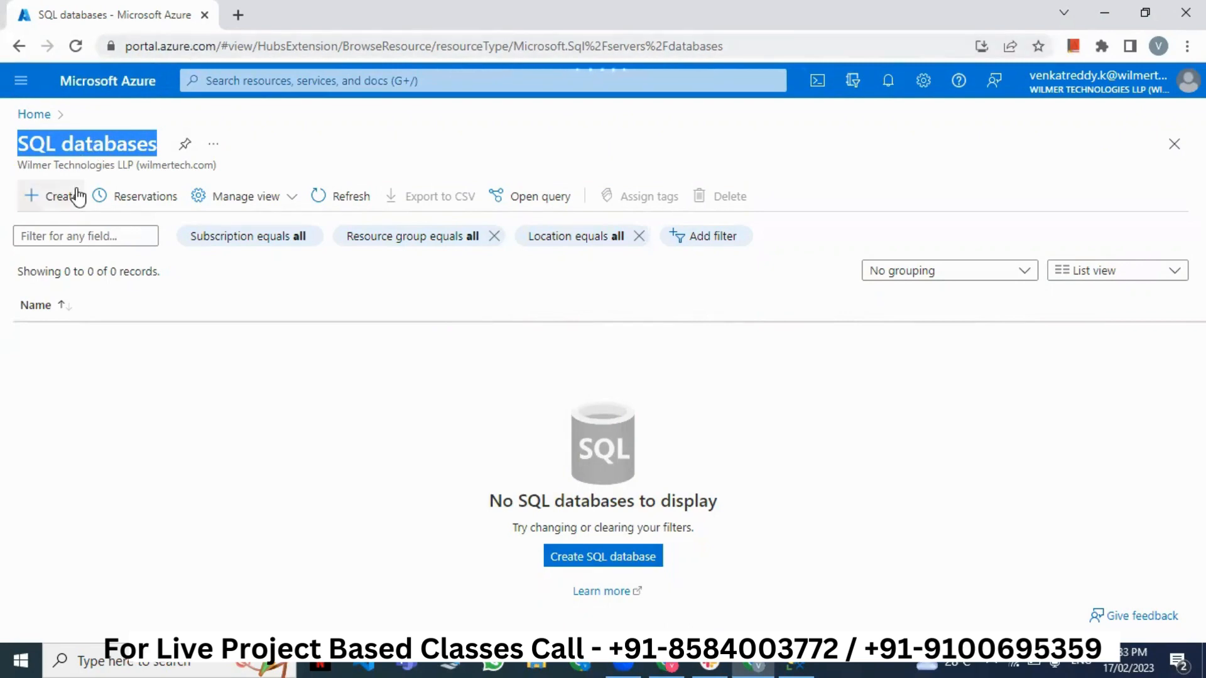
# - Start a new SQL database, briefly switching to Management Studio and back
pyautogui.click(74, 196)
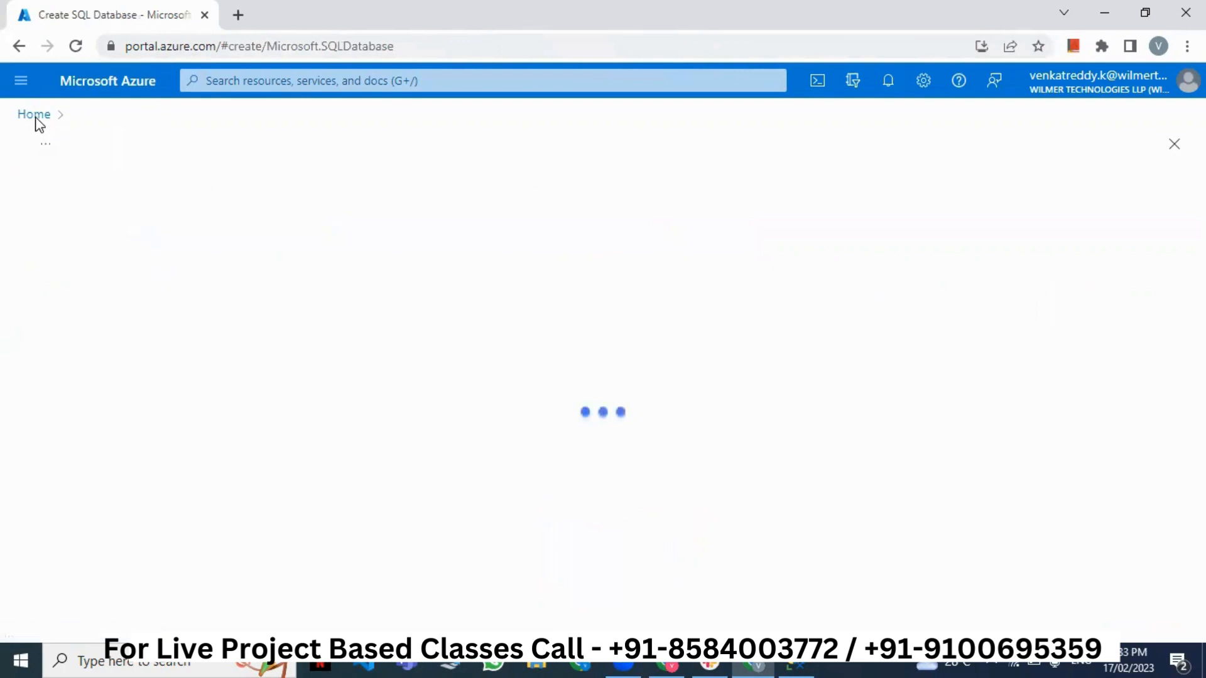
pyautogui.click(806, 664)
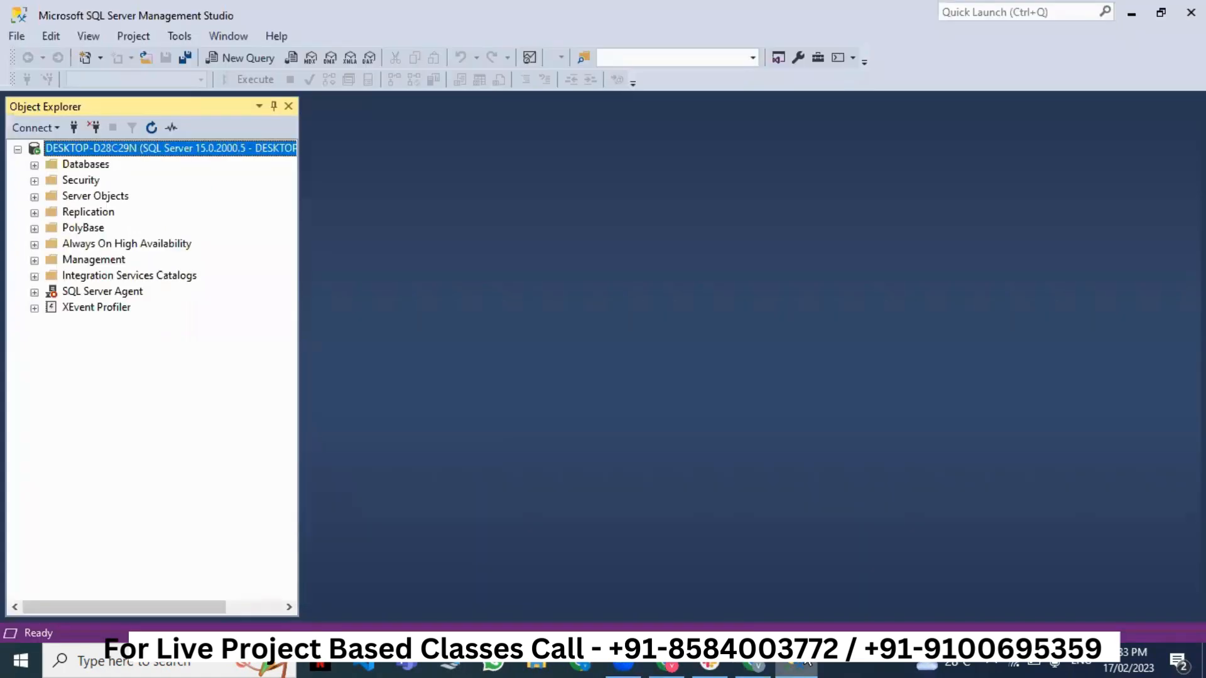
pyautogui.click(807, 661)
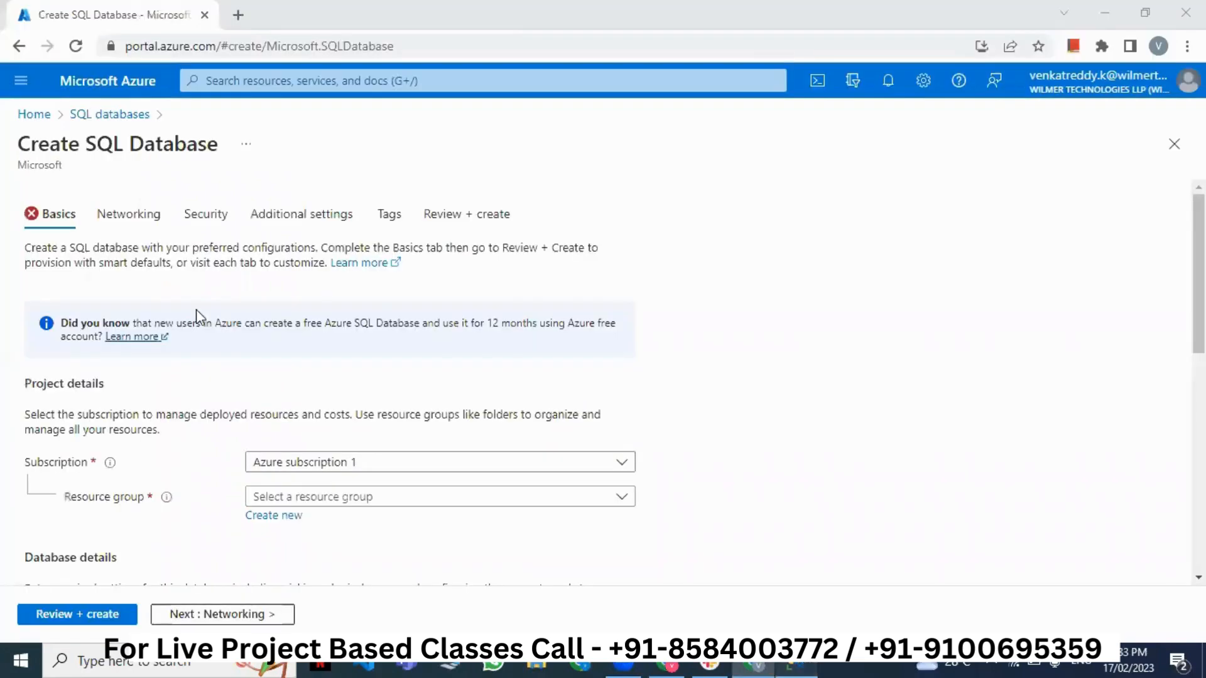
pyautogui.hotkey('alt', 'Tab')
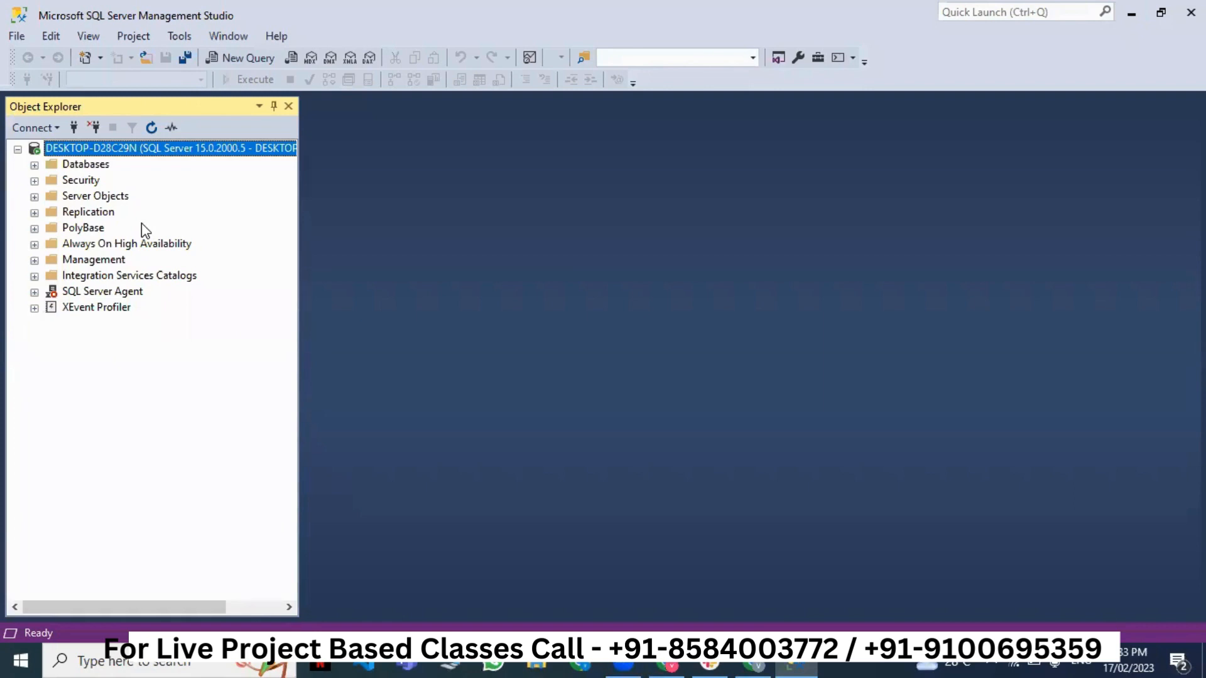
pyautogui.click(1130, 20)
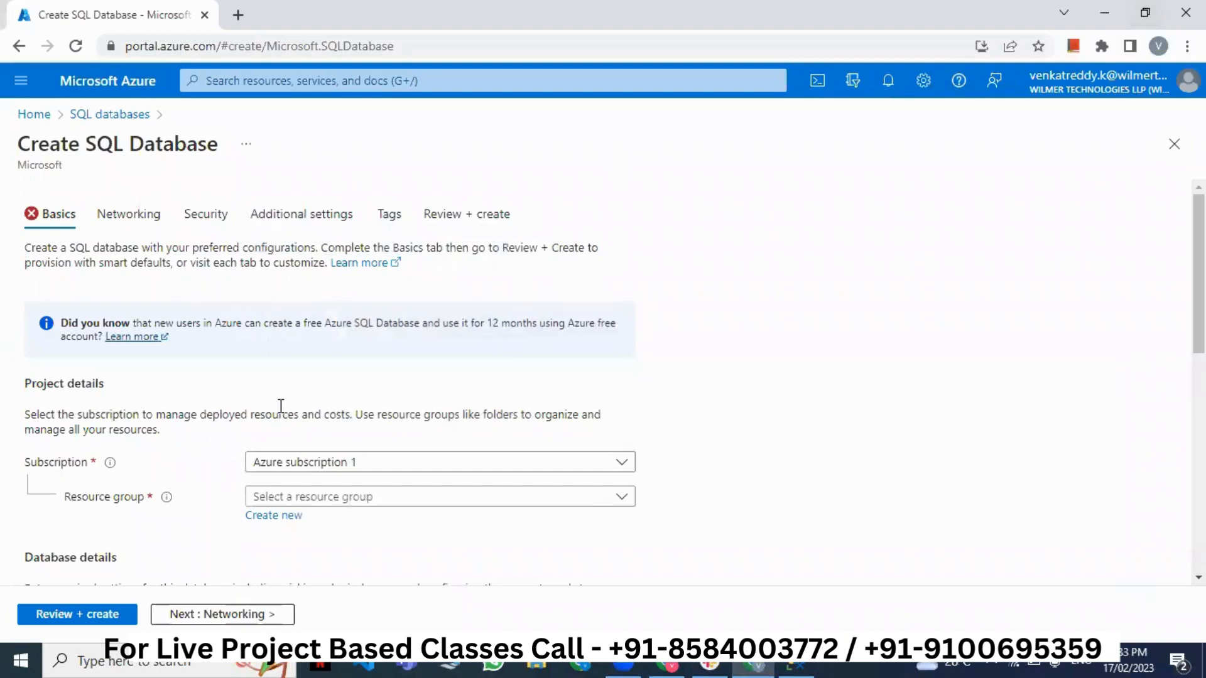
# - Choose the Learning resource group and name the database student
pyautogui.click(364, 502)
pyautogui.scroll(-3, 366, 510)
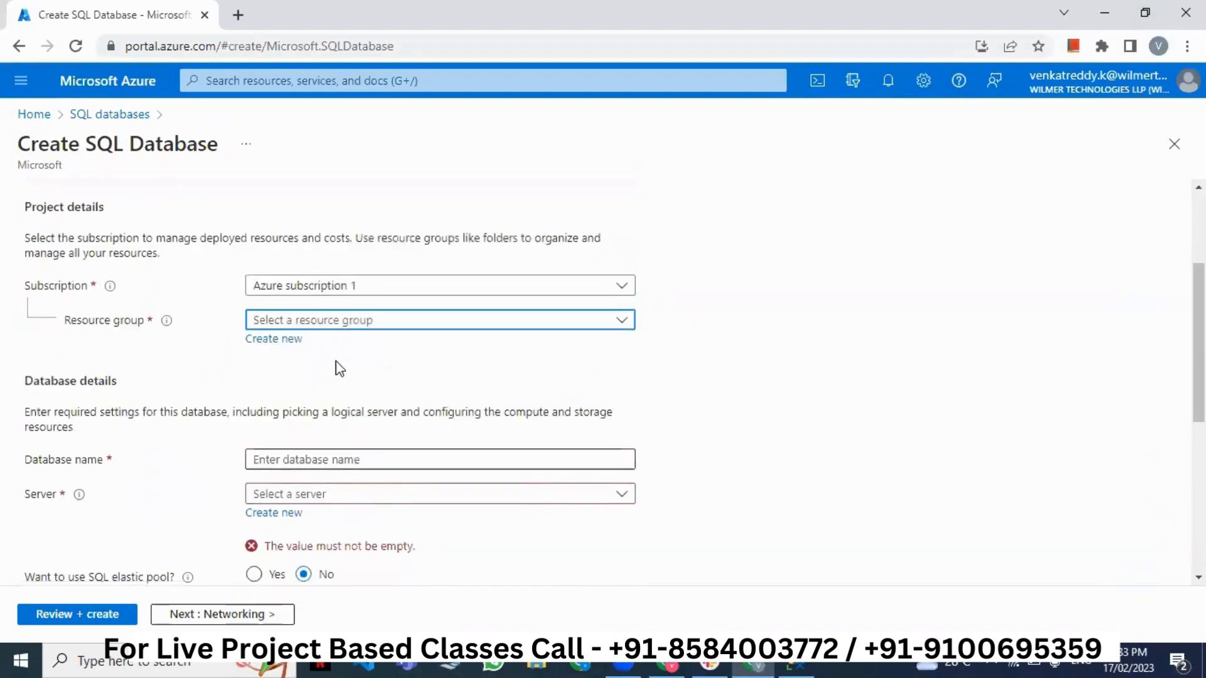
pyautogui.click(331, 322)
pyautogui.click(301, 440)
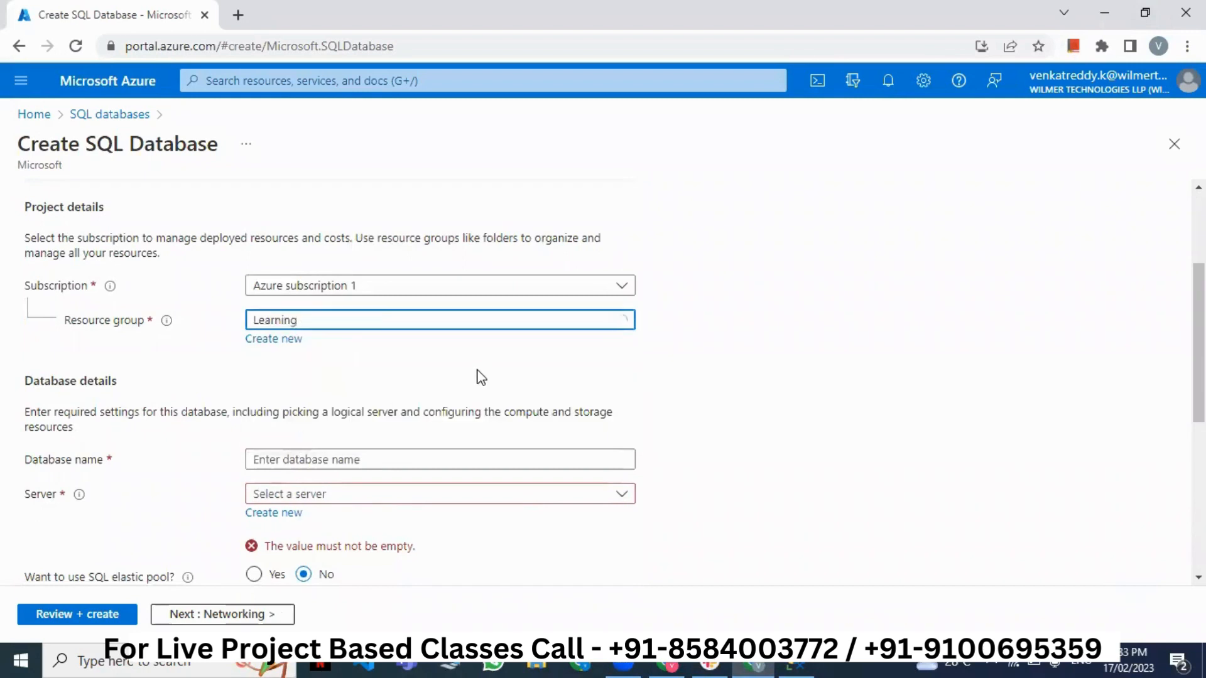
pyautogui.scroll(-2, 475, 379)
pyautogui.click(372, 371)
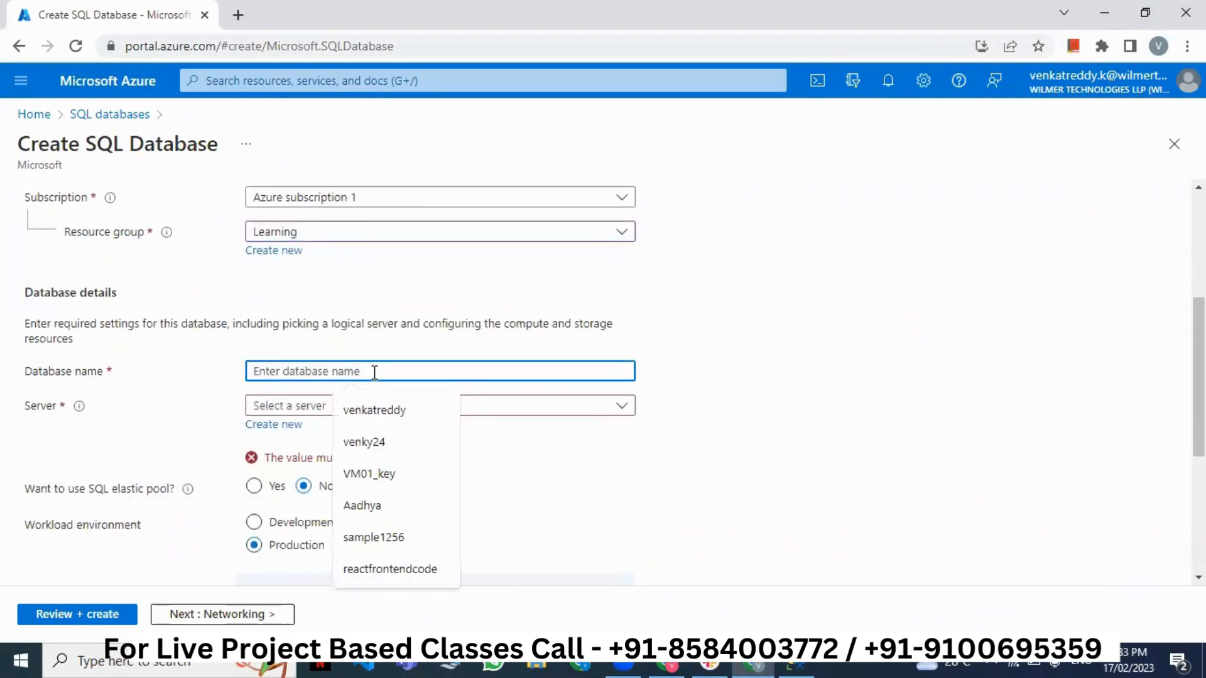
pyautogui.write('student')
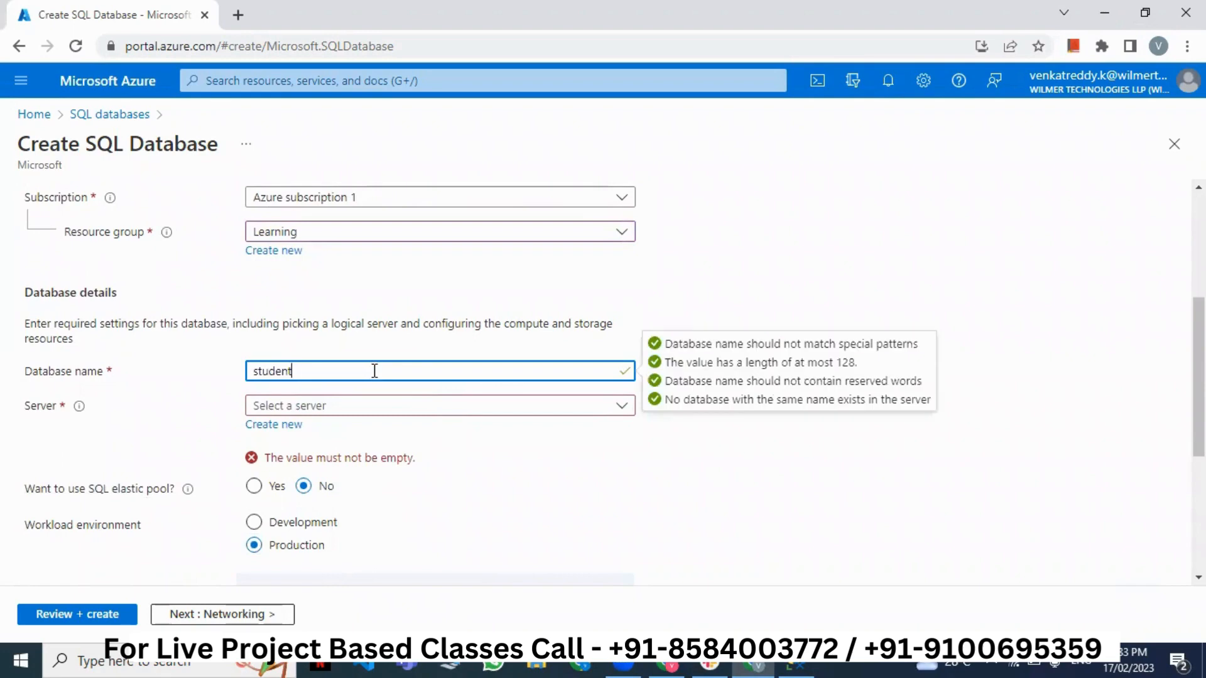
# - Check the Server dropdown, which has no existing servers
pyautogui.click(365, 408)
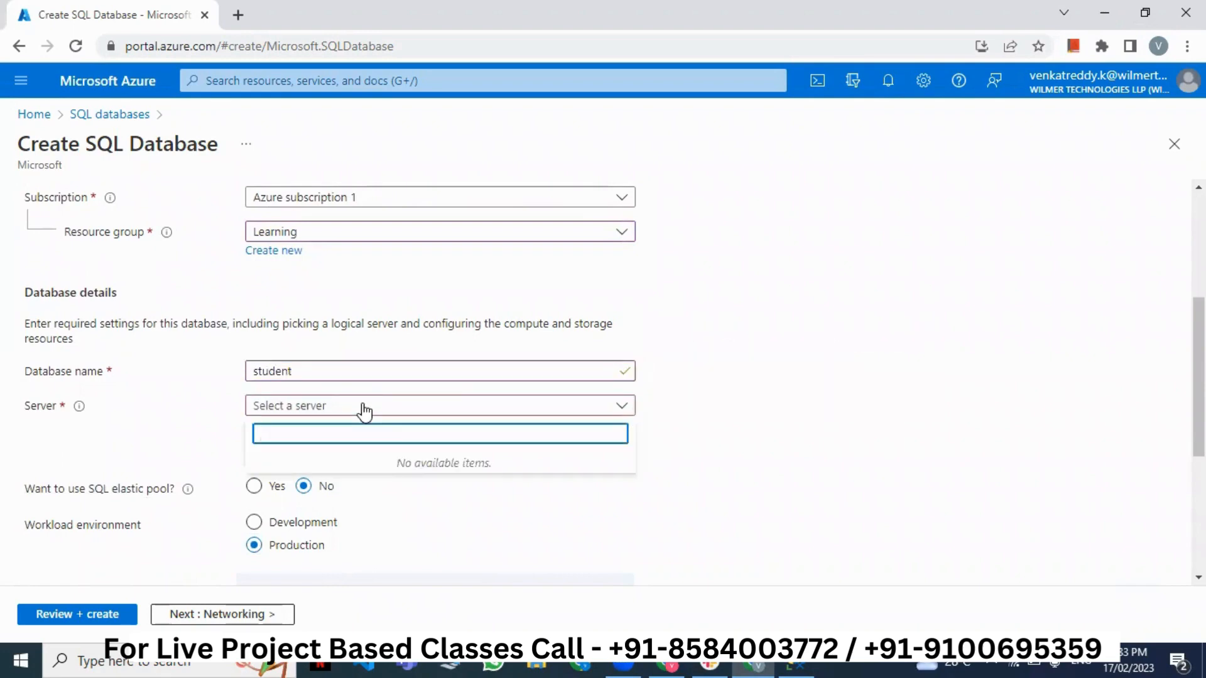
pyautogui.click(364, 407)
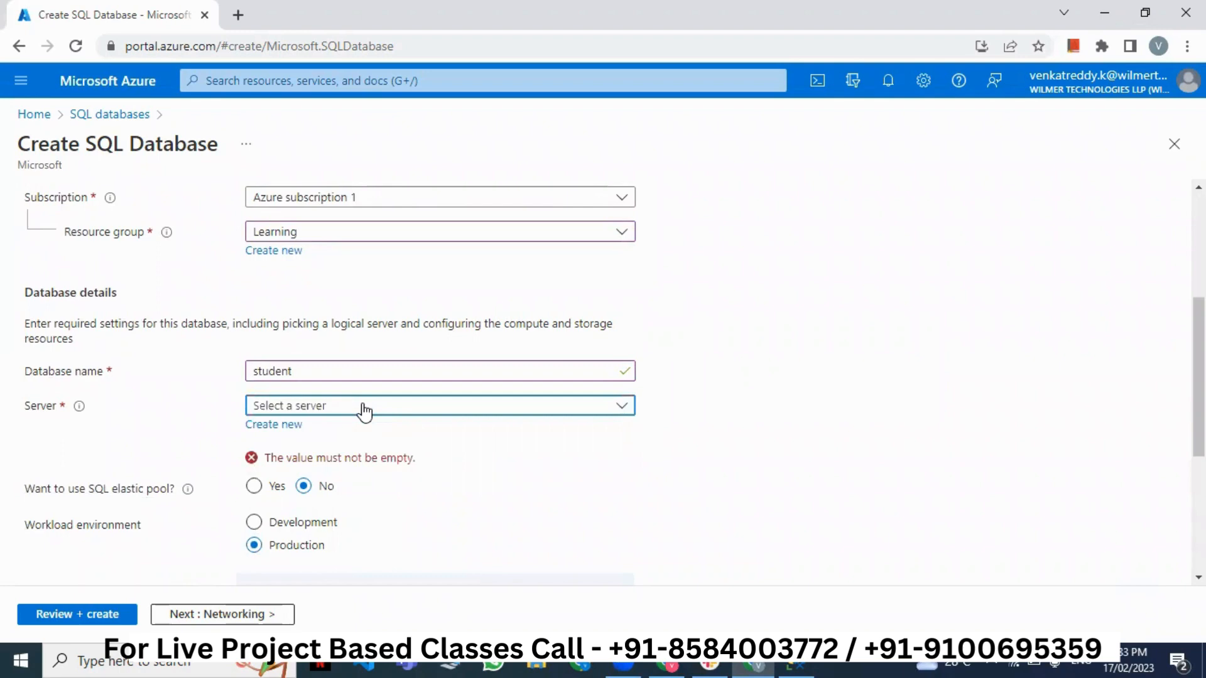
pyautogui.click(362, 409)
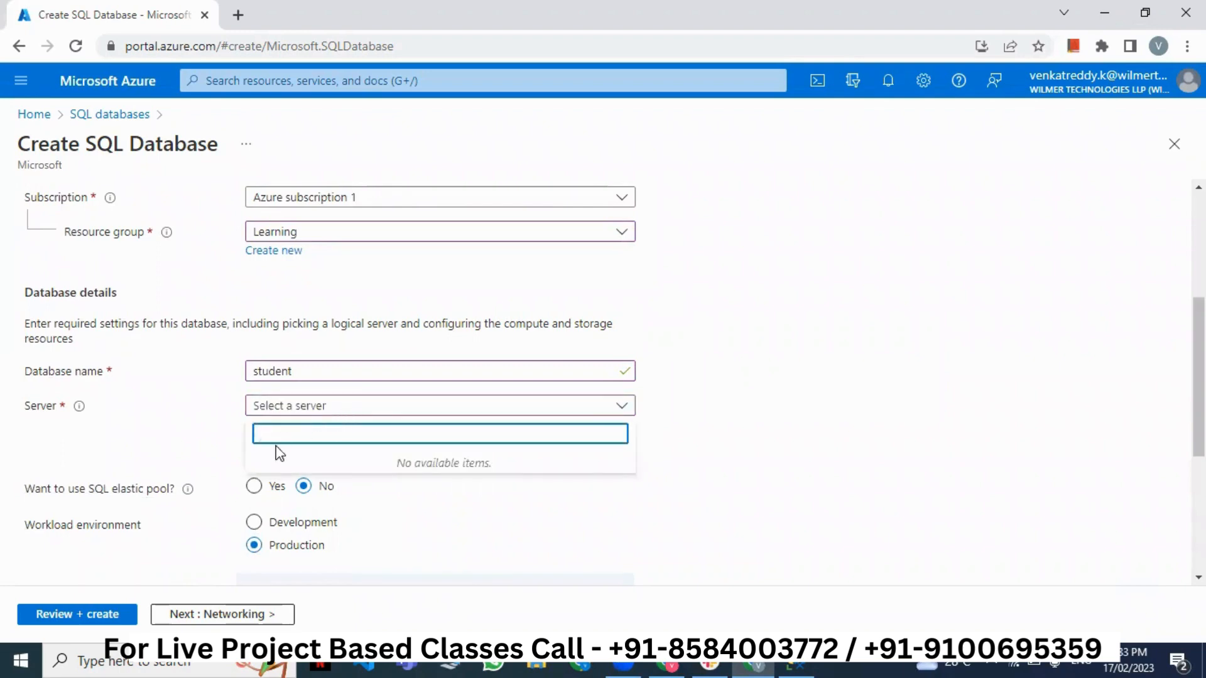
pyautogui.click(197, 444)
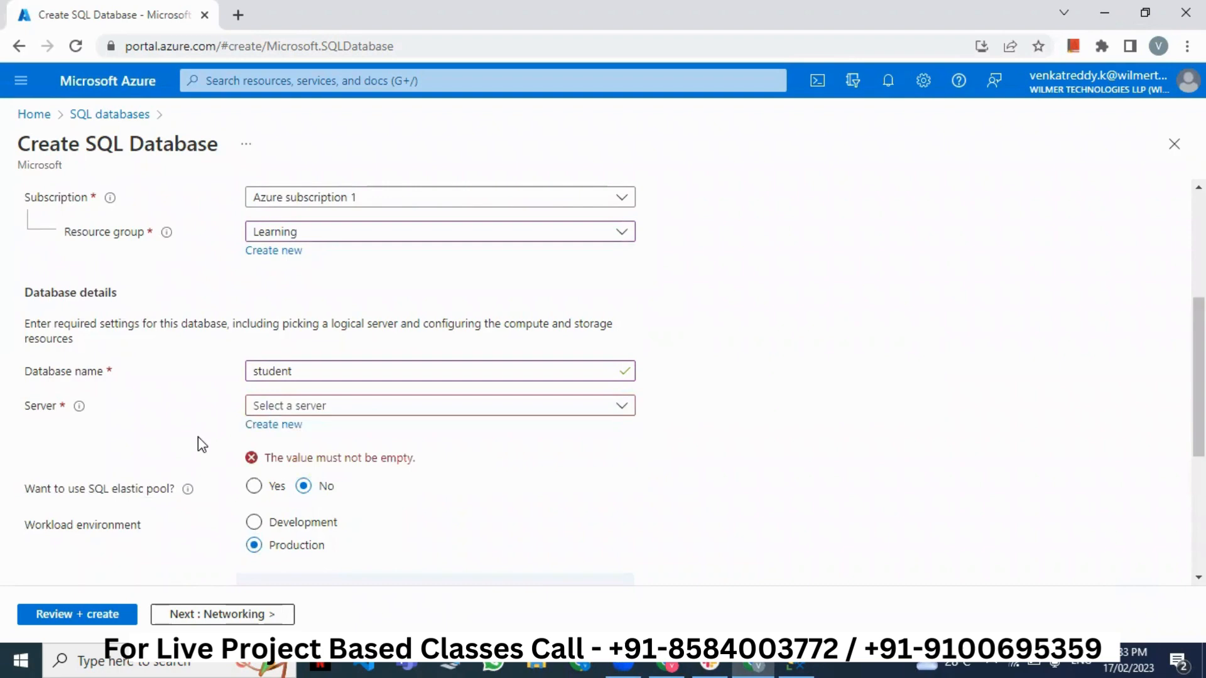
# - Create a new server and name it learningbatch44, all lowercase
pyautogui.click(264, 427)
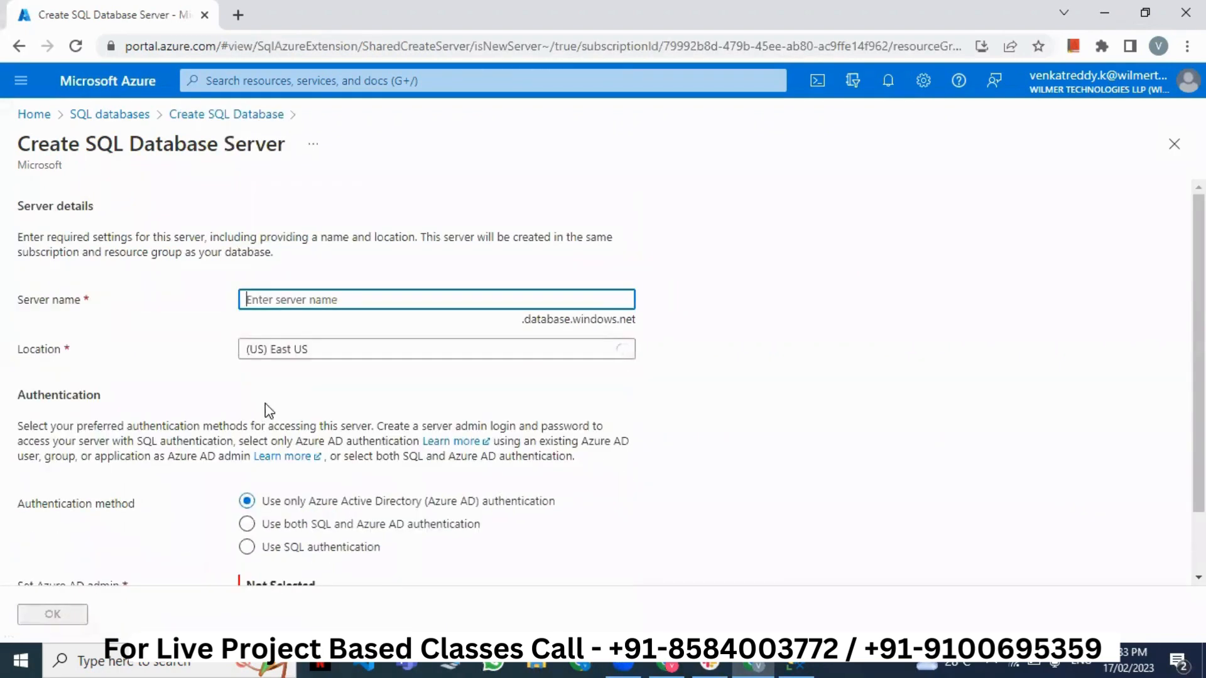
pyautogui.moveTo(18, 136); pyautogui.dragTo(281, 171)
pyautogui.click(285, 185)
pyautogui.click(291, 301)
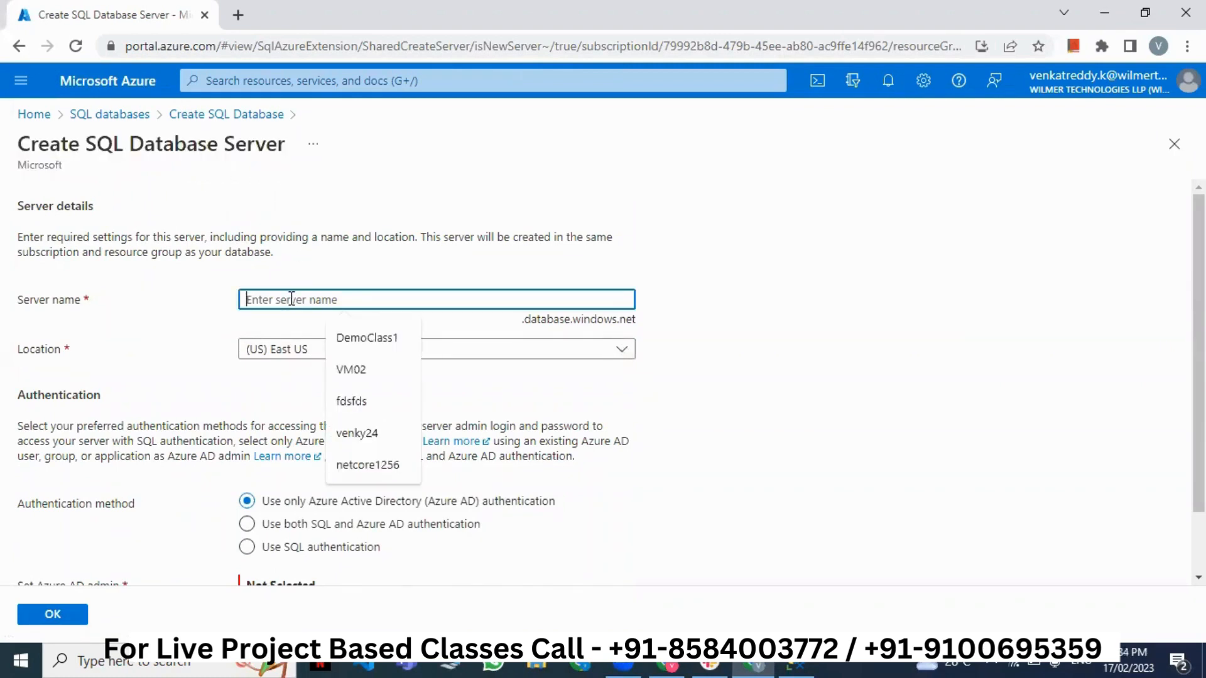
pyautogui.write('Learn')
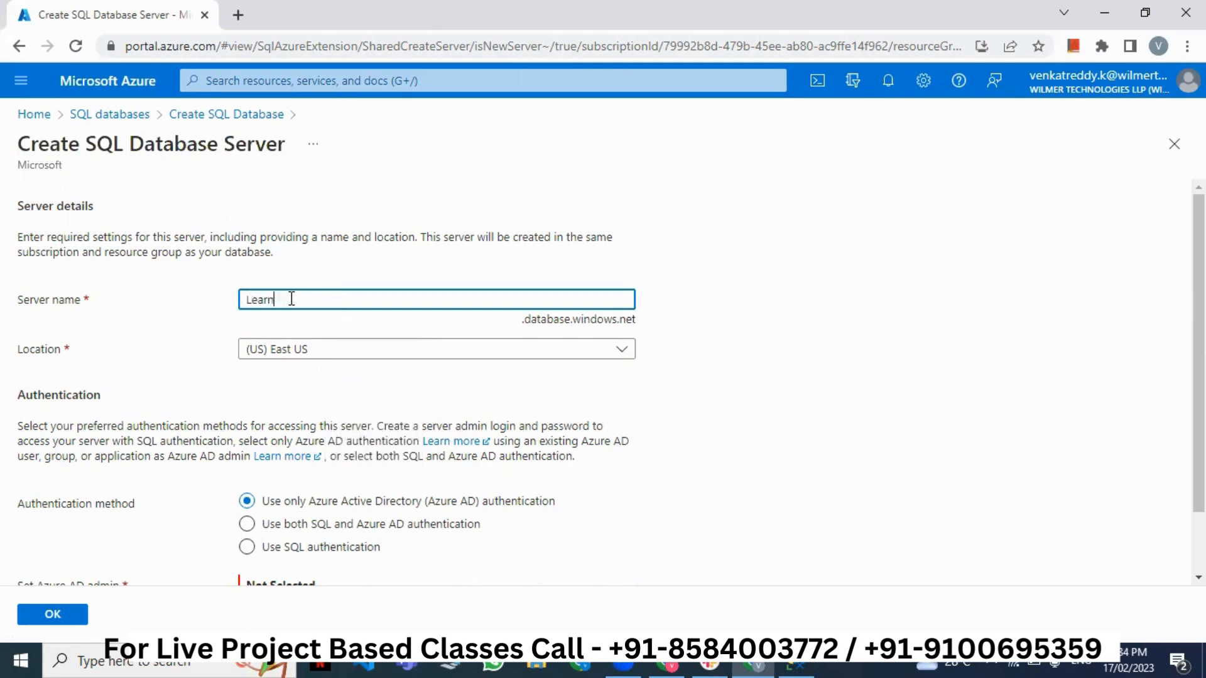
pyautogui.write('ingBatch44')
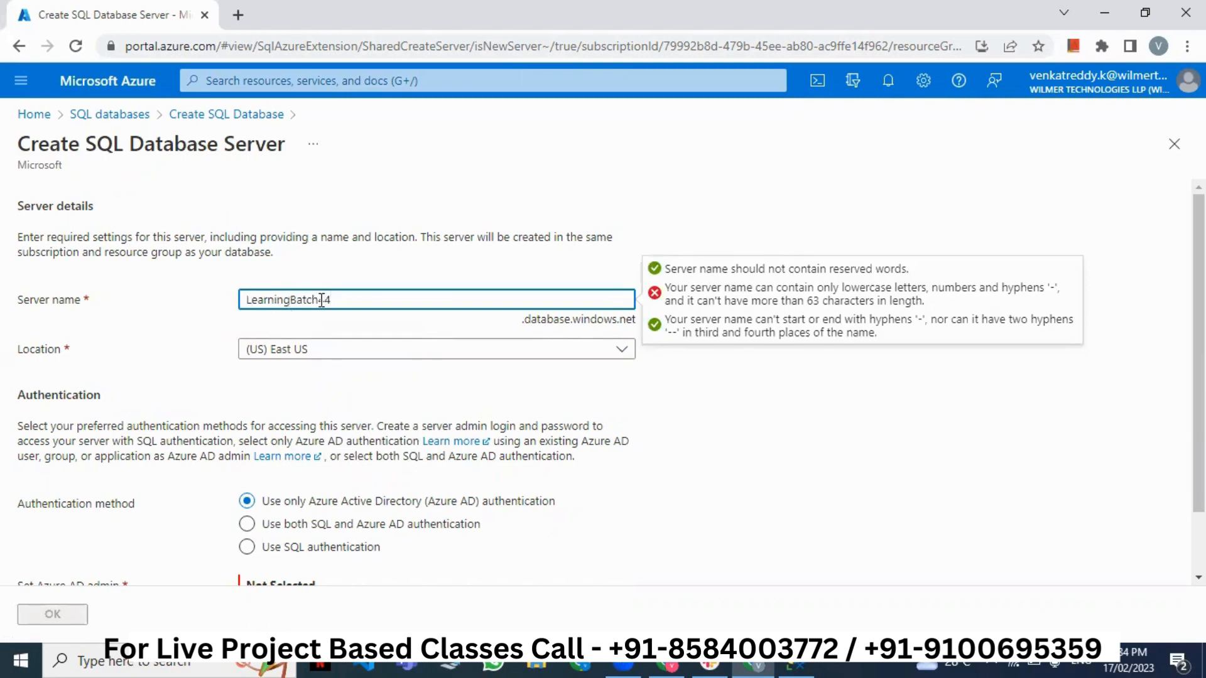
pyautogui.click(258, 298)
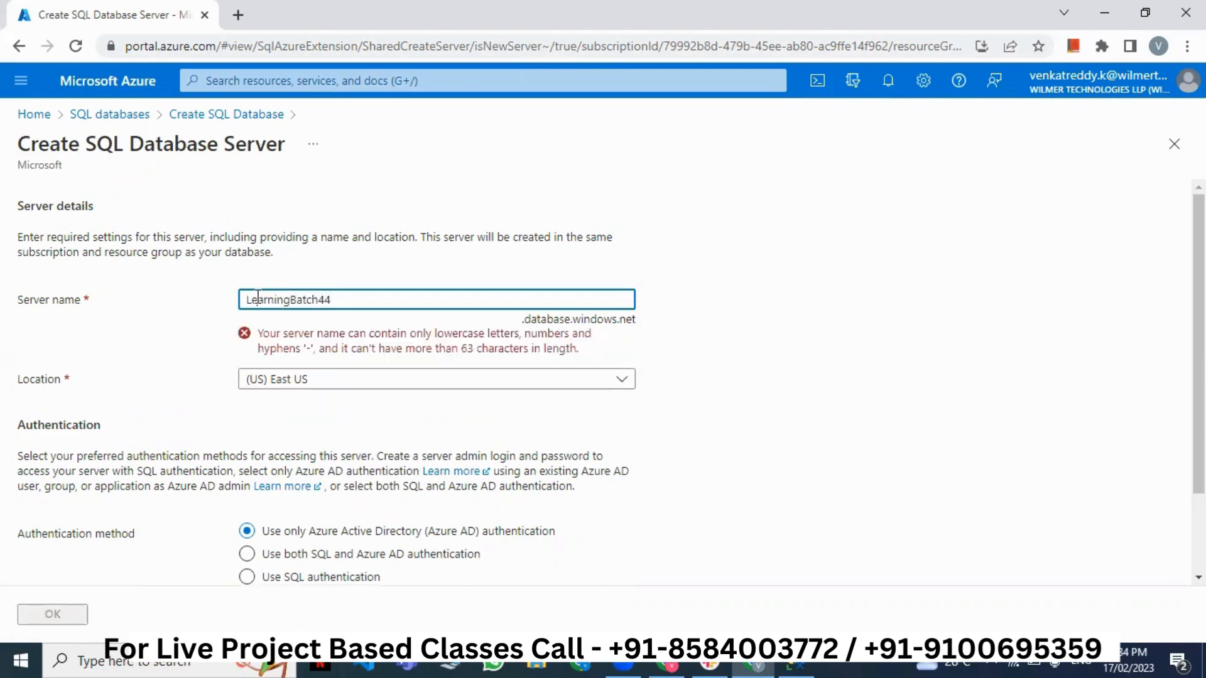
pyautogui.press('BackSpace')
pyautogui.write('l')
pyautogui.click(293, 301)
pyautogui.press('BackSpace')
pyautogui.write('b')
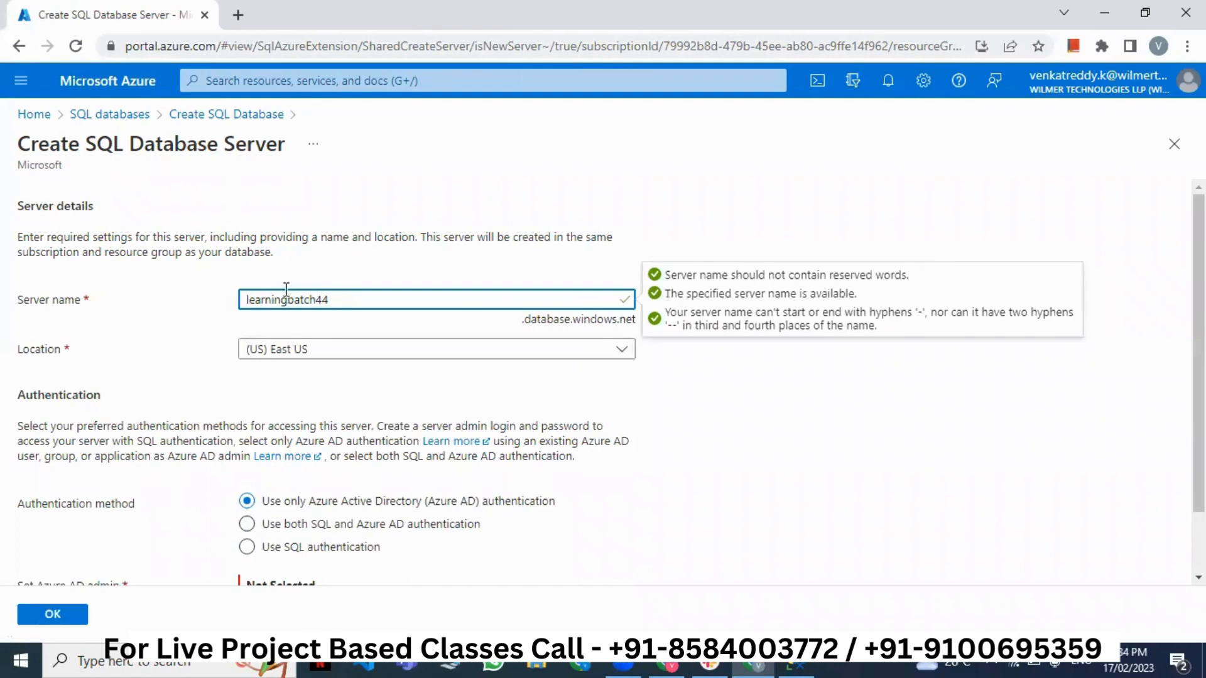
# - Keep the server location at (US) East US, then bring up Connect for the local server in SSMS
pyautogui.scroll(-1, 364, 383)
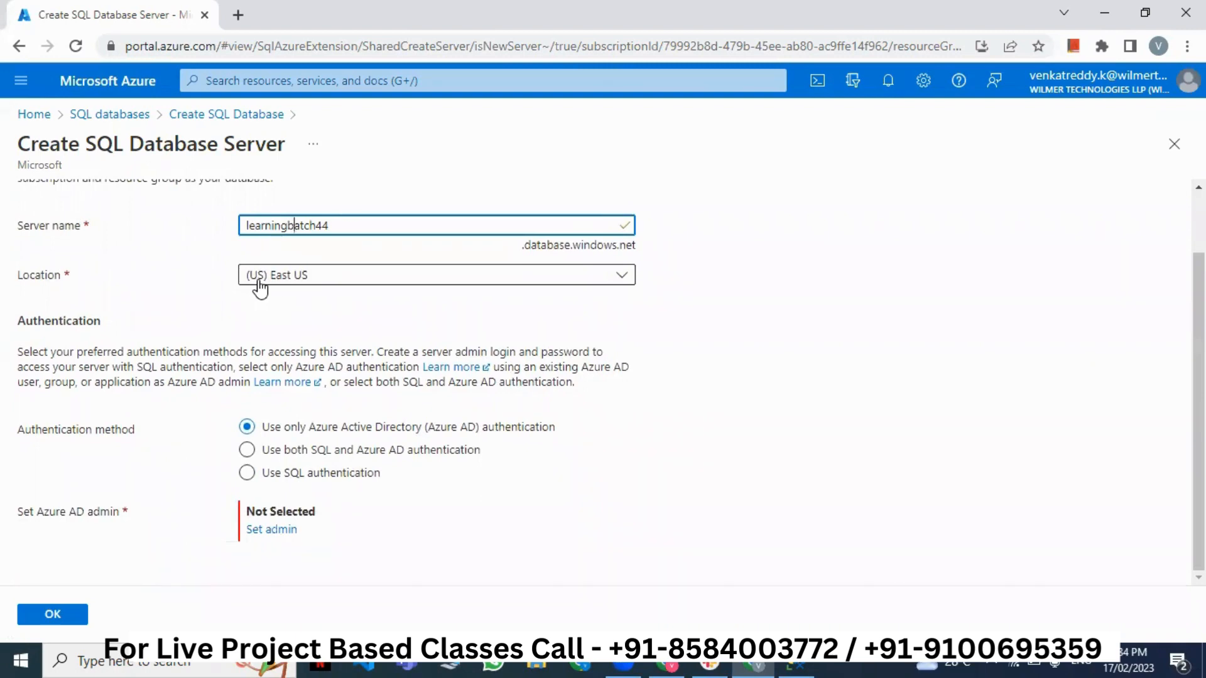
pyautogui.scroll(1, 260, 287)
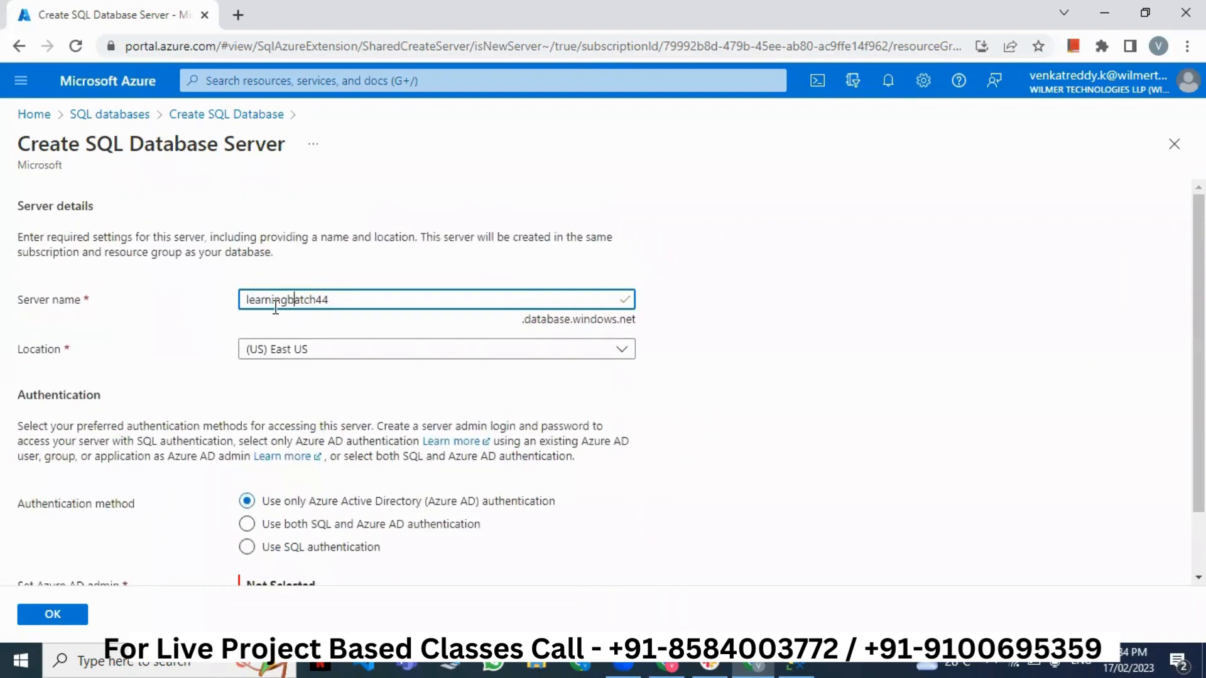
pyautogui.click(302, 356)
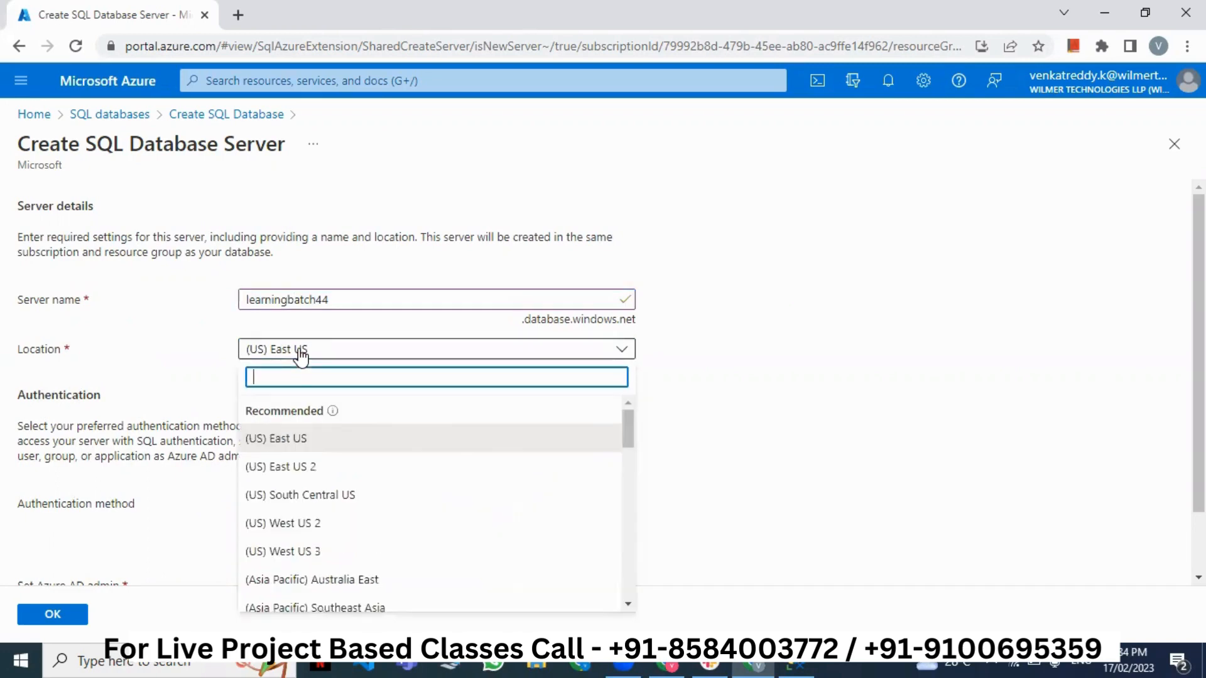
pyautogui.click(301, 355)
pyautogui.scroll(-1, 305, 373)
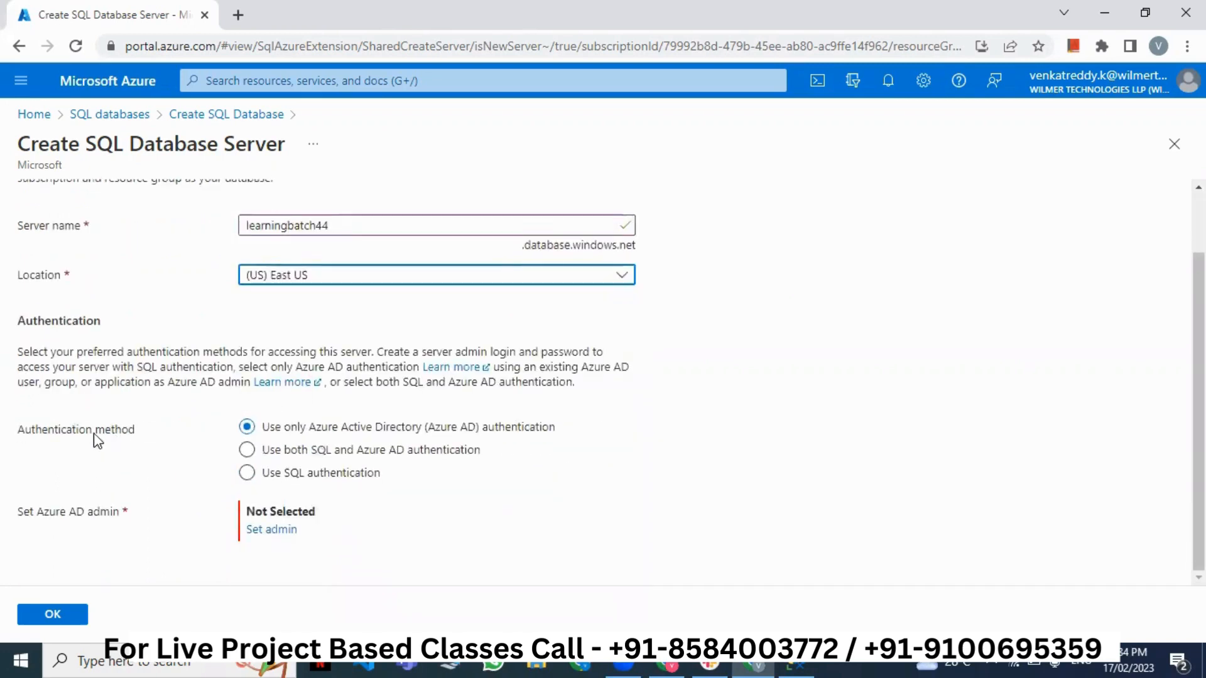
pyautogui.moveTo(17, 431); pyautogui.dragTo(79, 437)
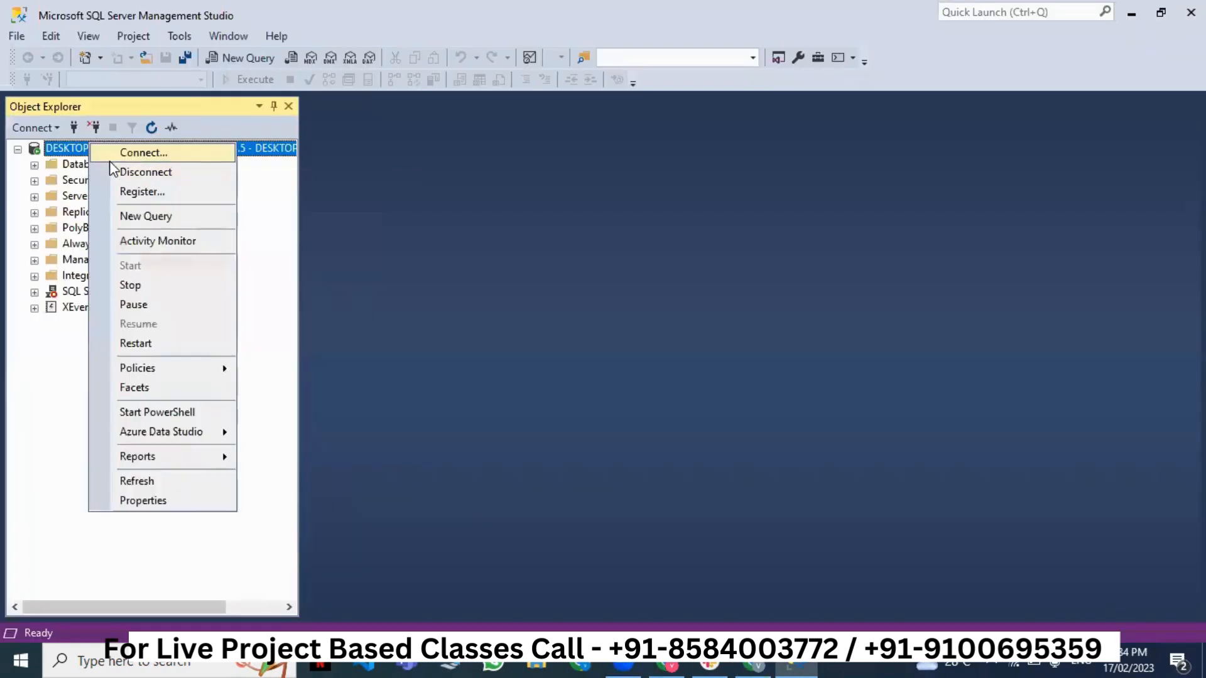
pyautogui.rightClick(90, 147)
pyautogui.click(111, 158)
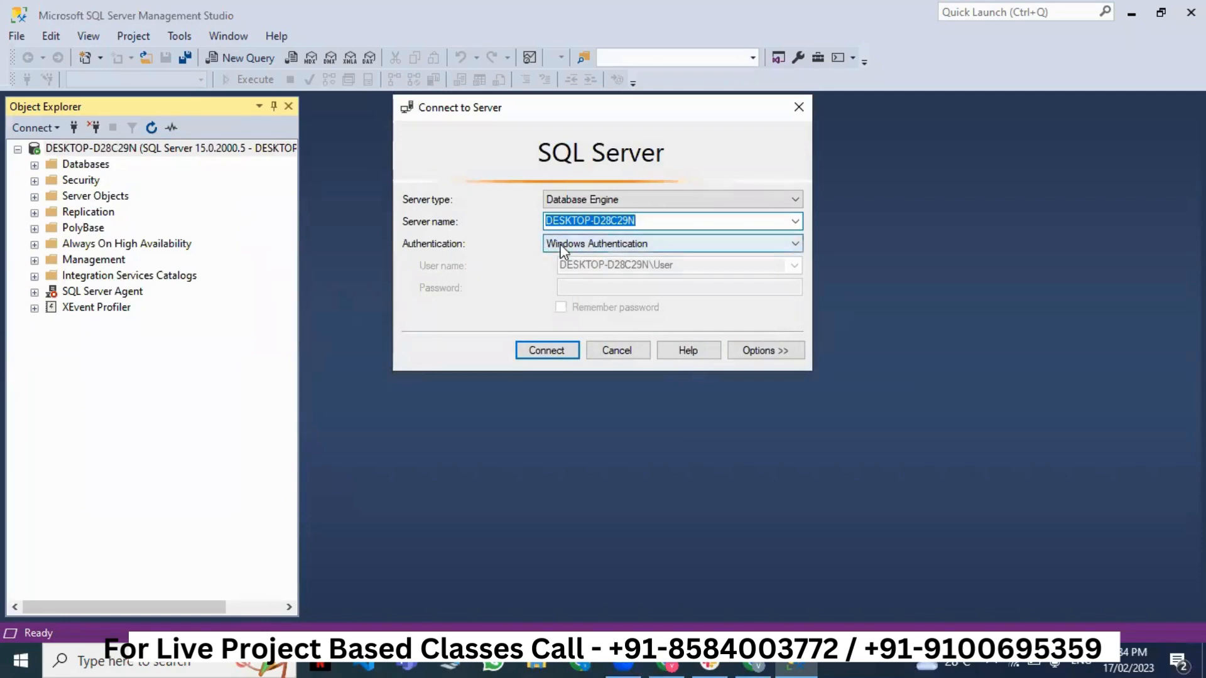
# - Try SQL Server Authentication with a dummy login, then cancel and minimize SSMS
pyautogui.click(562, 248)
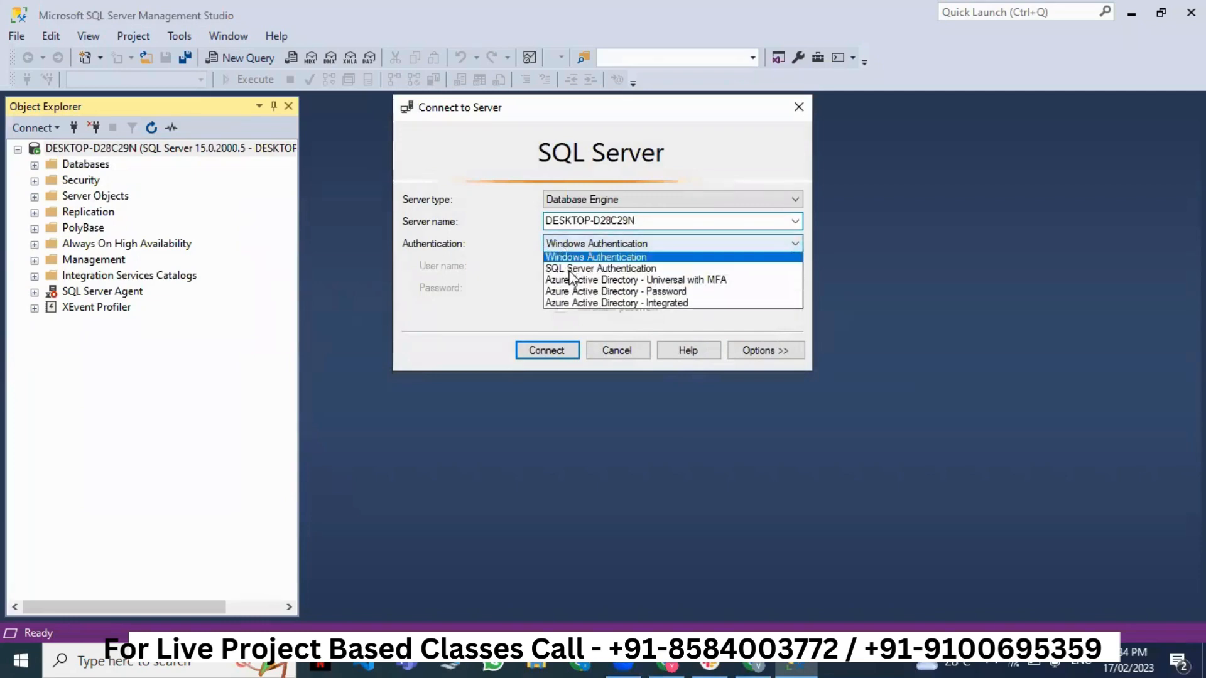
pyautogui.click(569, 261)
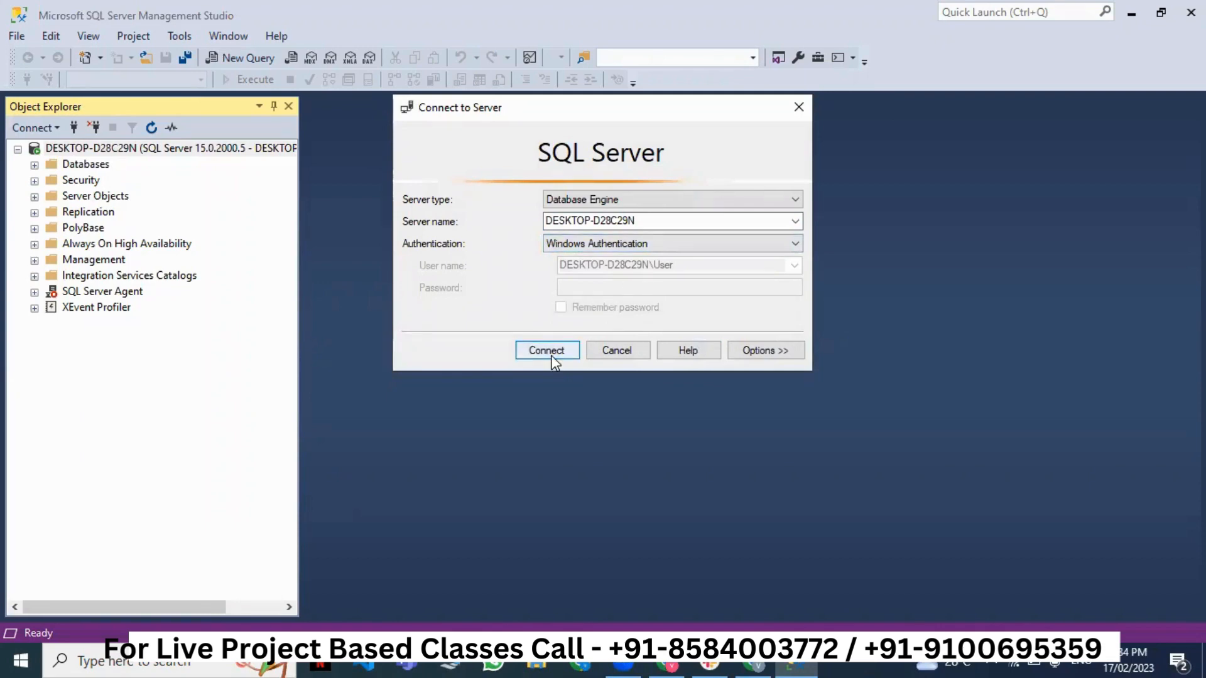
pyautogui.click(567, 247)
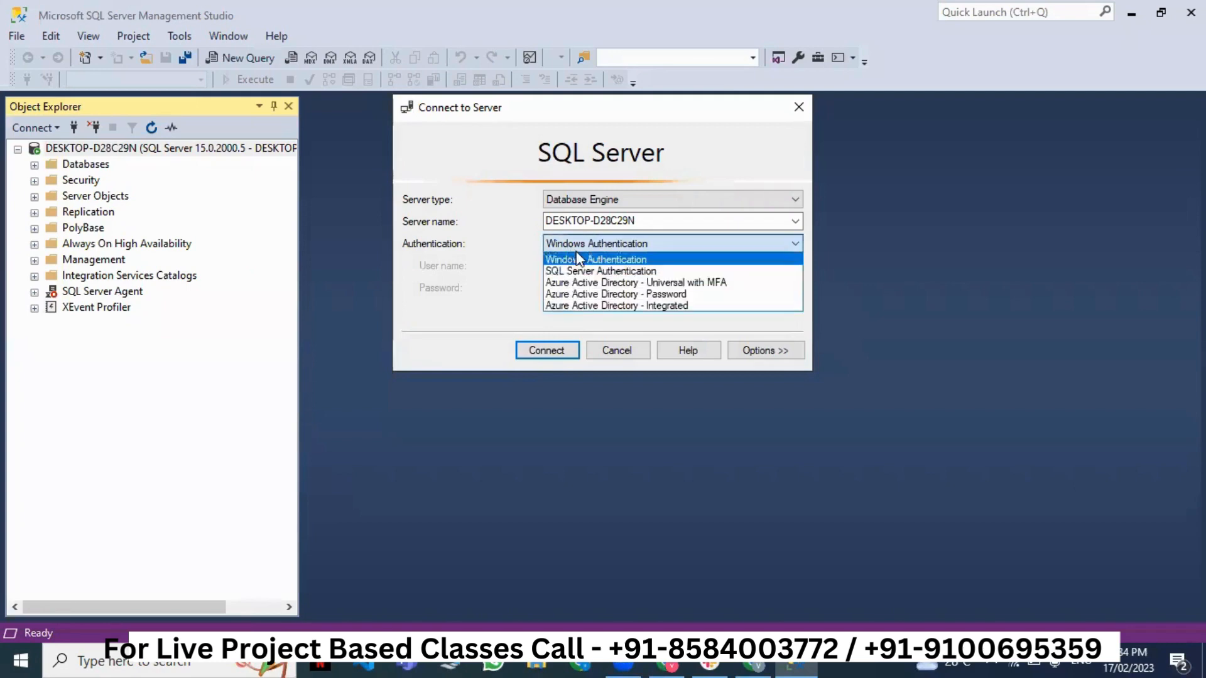
pyautogui.click(583, 272)
pyautogui.click(587, 265)
pyautogui.write('fdsf')
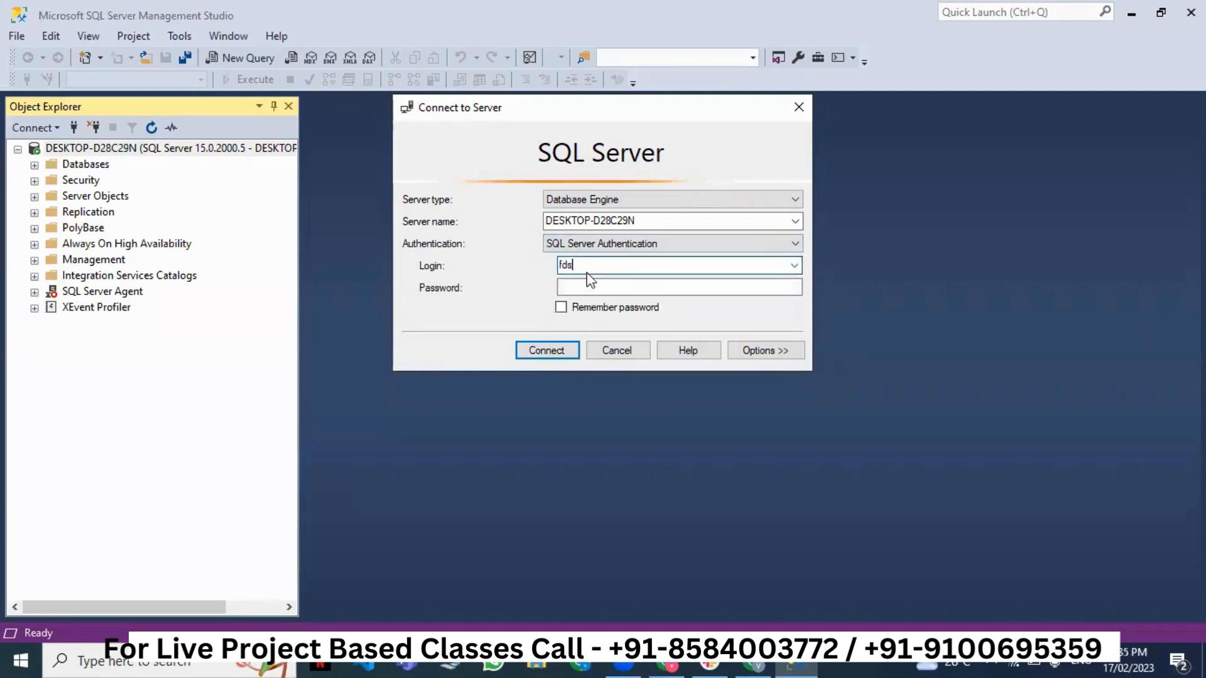
pyautogui.press('Tab')
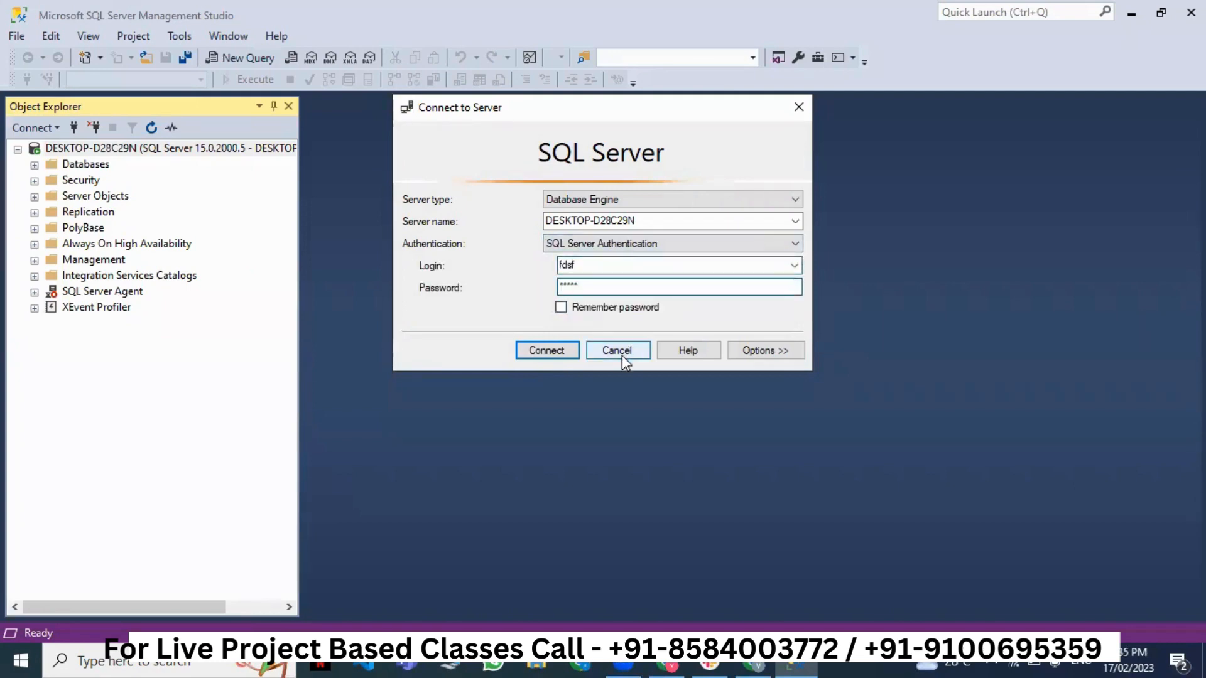
pyautogui.click(619, 352)
pyautogui.click(1131, 13)
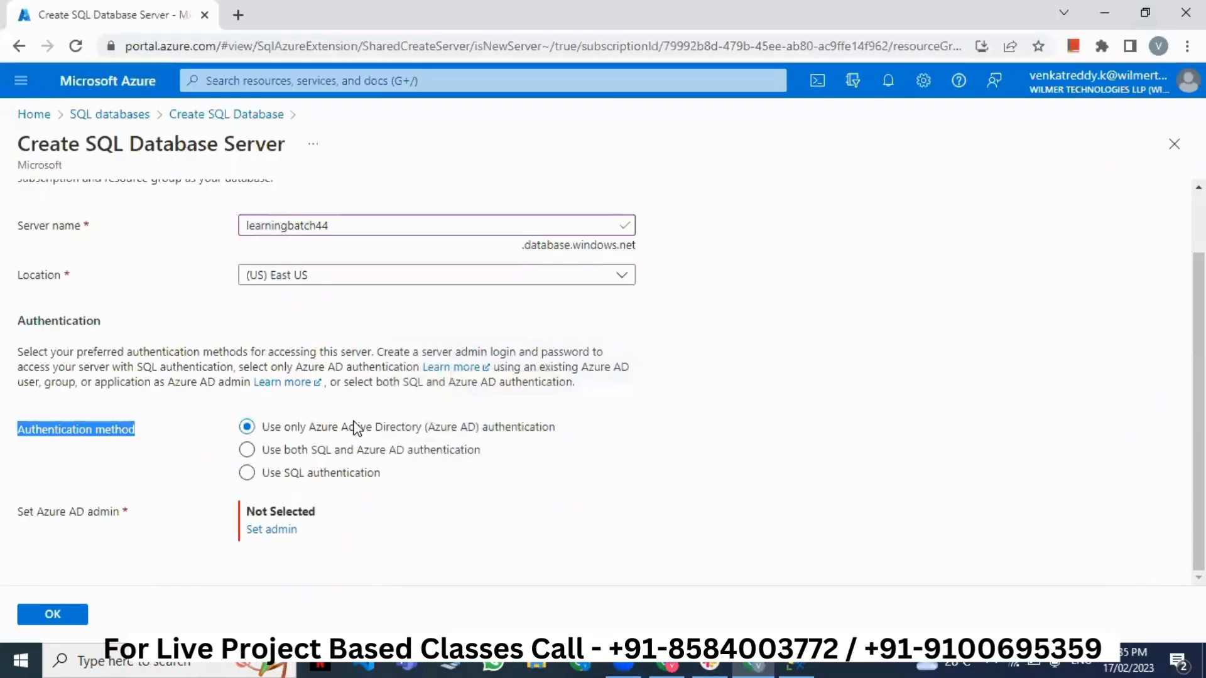
# - Set the server's Authentication method to Use SQL authentication after briefly trying Azure AD-only
pyautogui.click(298, 466)
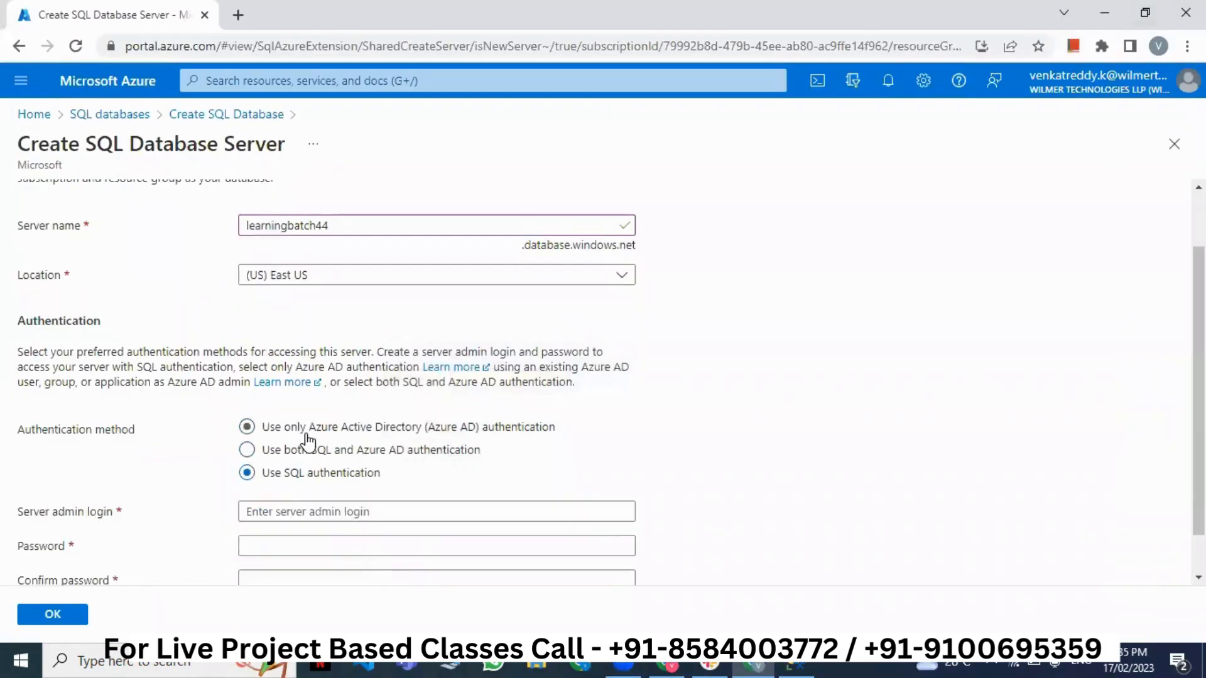
pyautogui.scroll(-1, 314, 477)
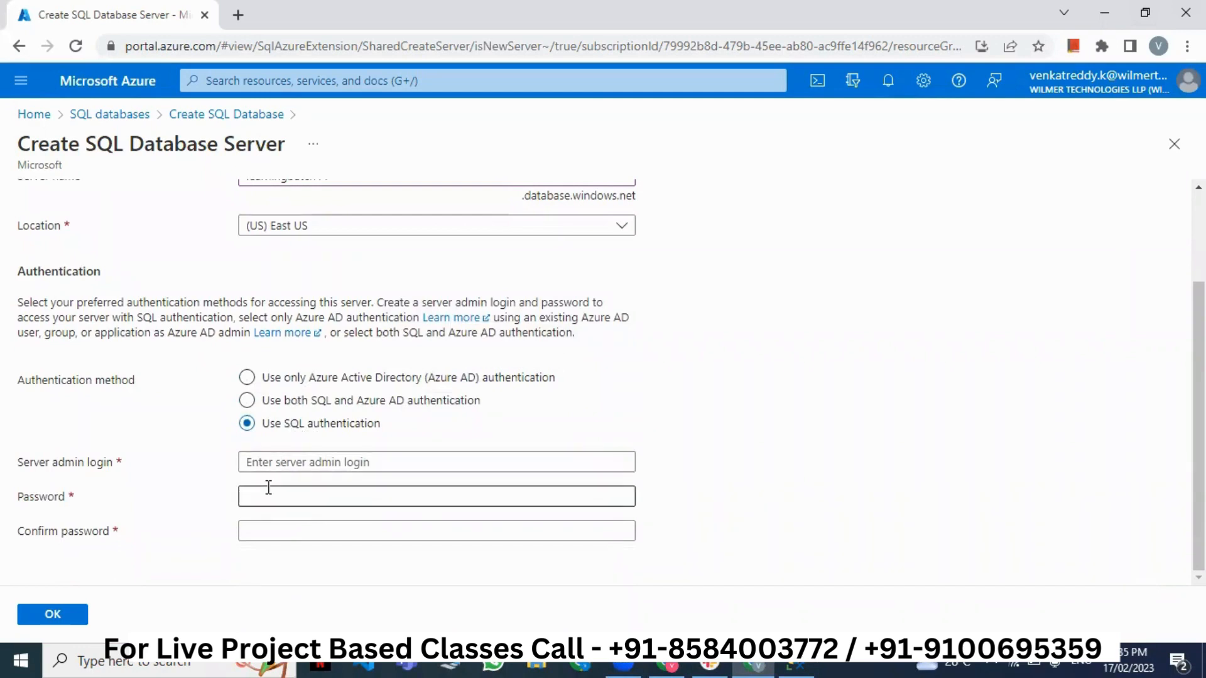
pyautogui.click(296, 382)
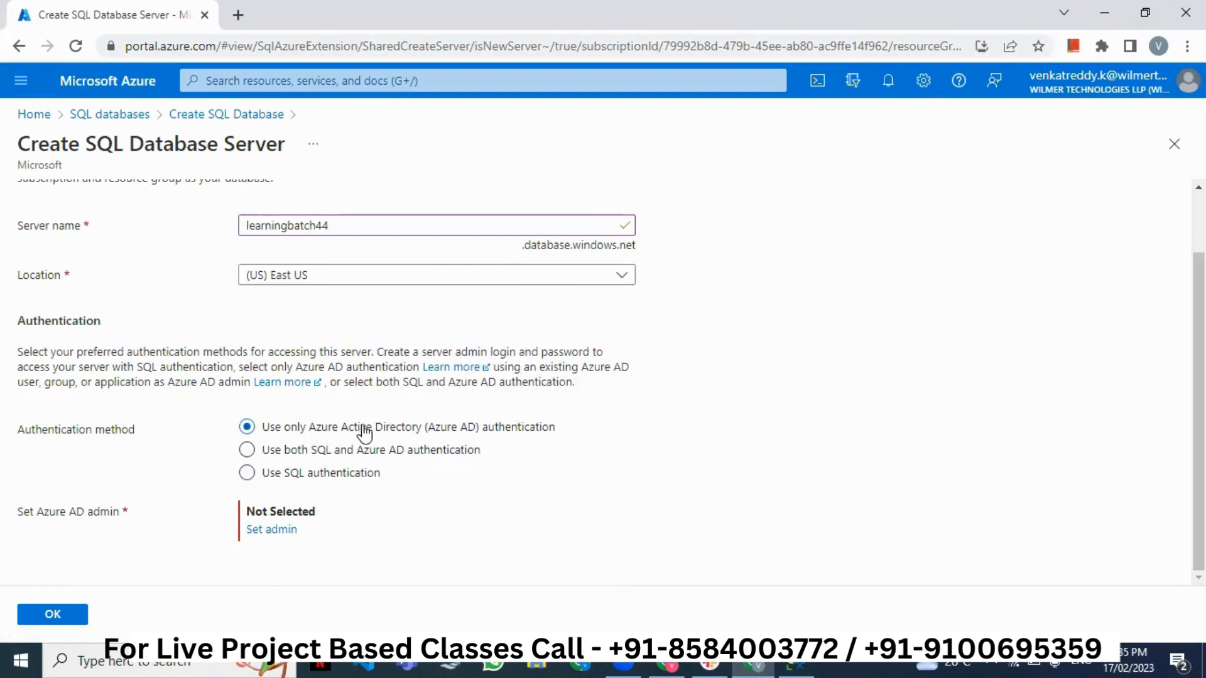
pyautogui.click(278, 477)
pyautogui.scroll(-2, 377, 480)
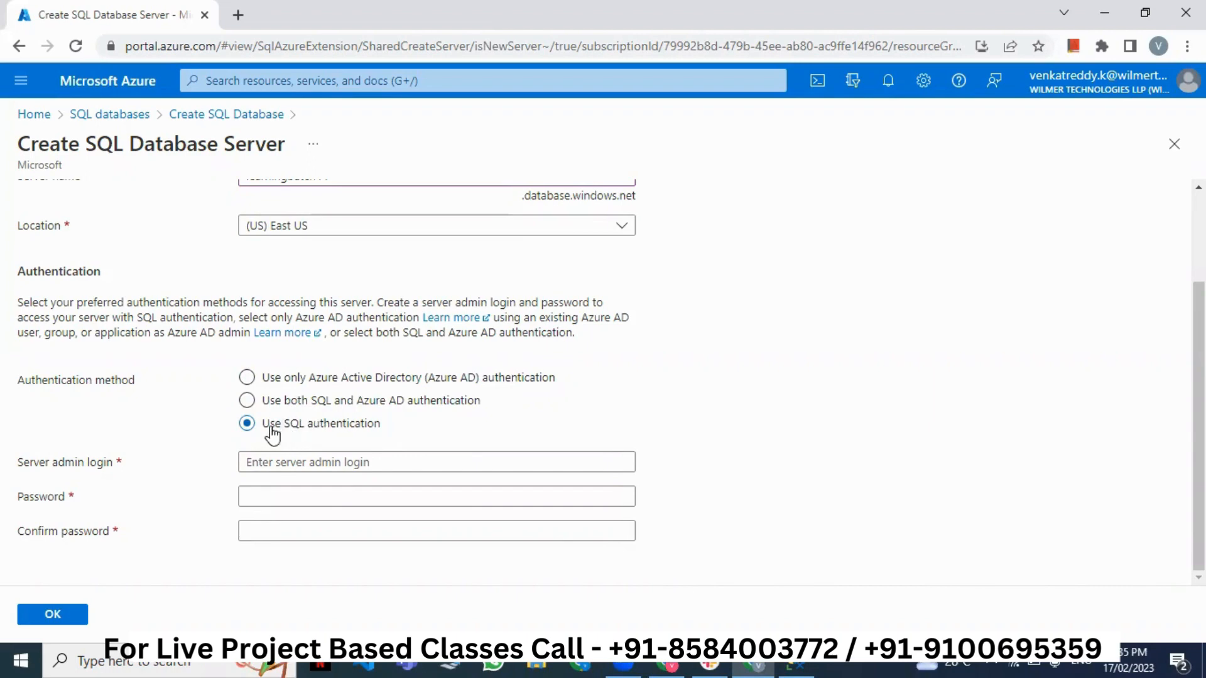
# - Enter the server admin login and password, verify the name learningbatch44, and confirm with OK
pyautogui.click(295, 462)
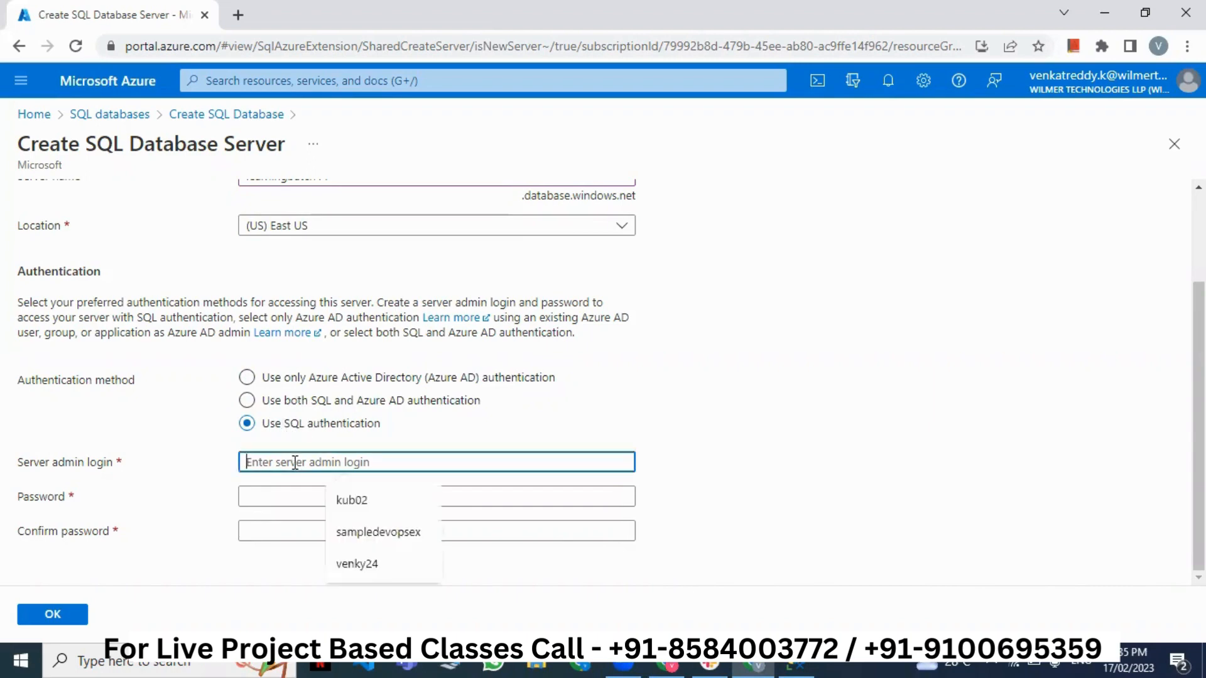
pyautogui.write('venky24')
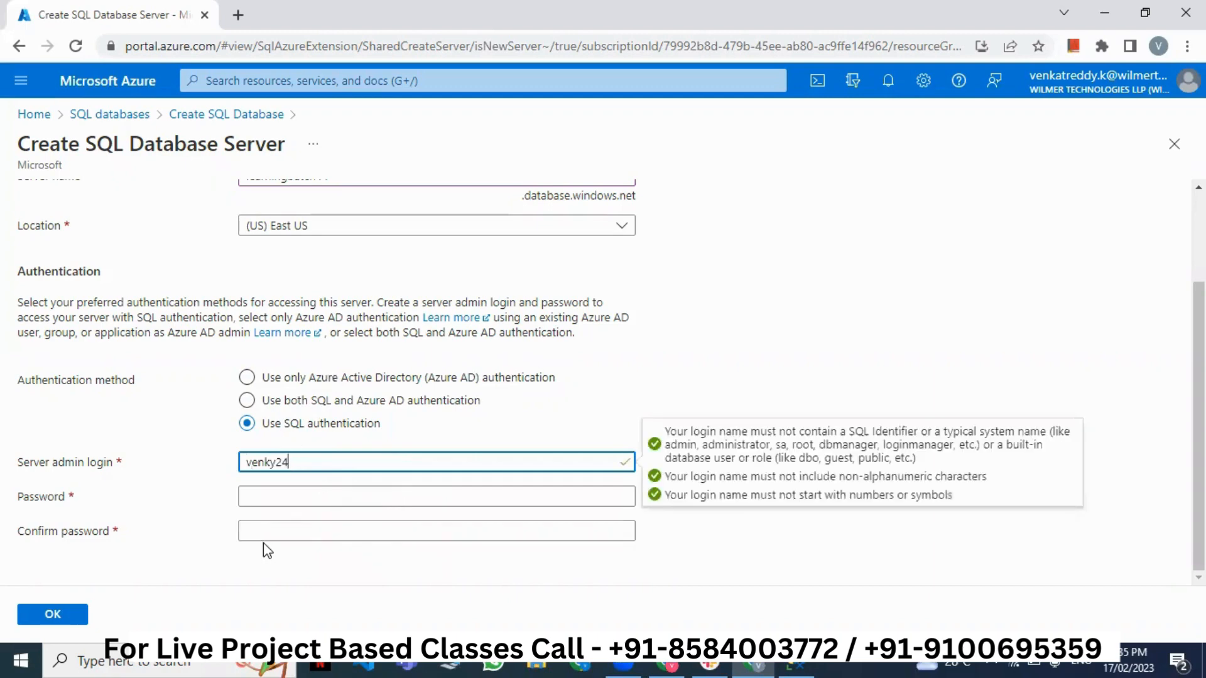
pyautogui.click(290, 498)
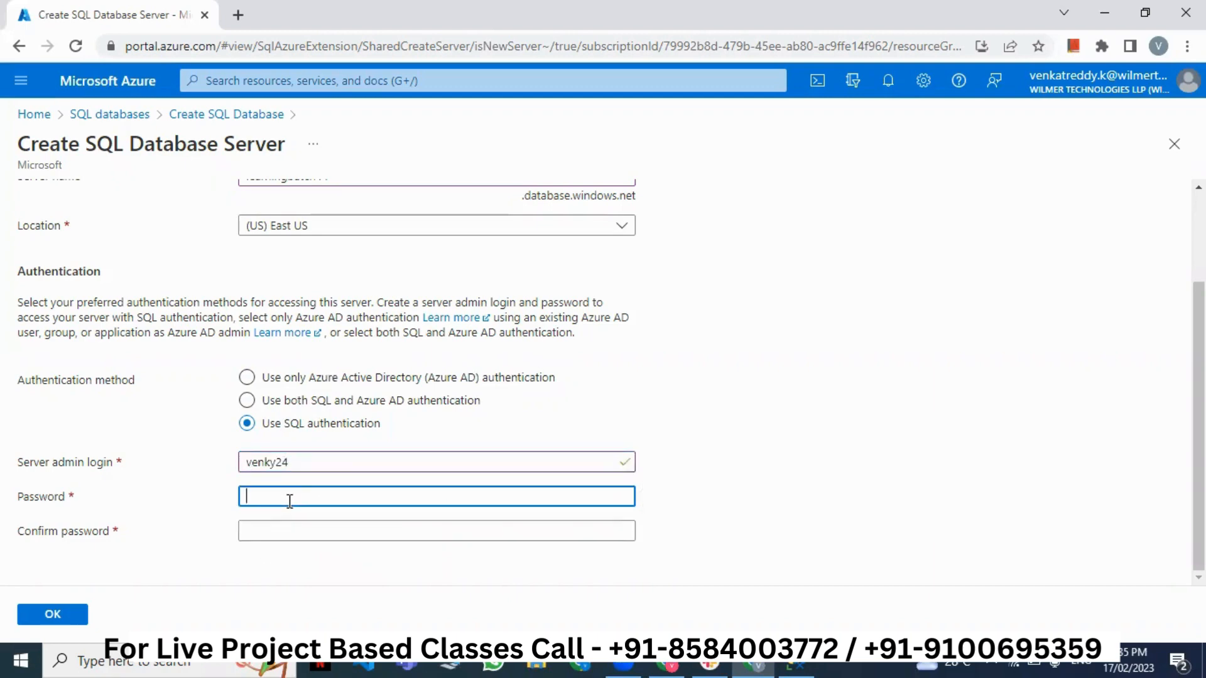
pyautogui.write('•••••')
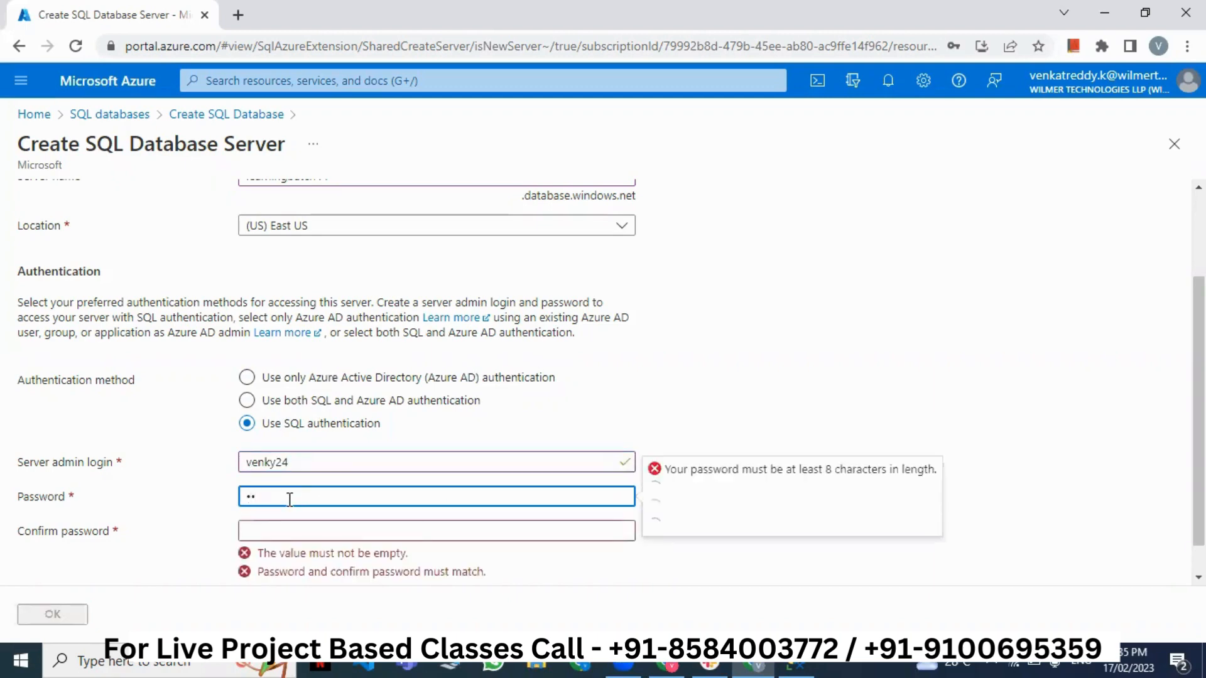
pyautogui.write('••')
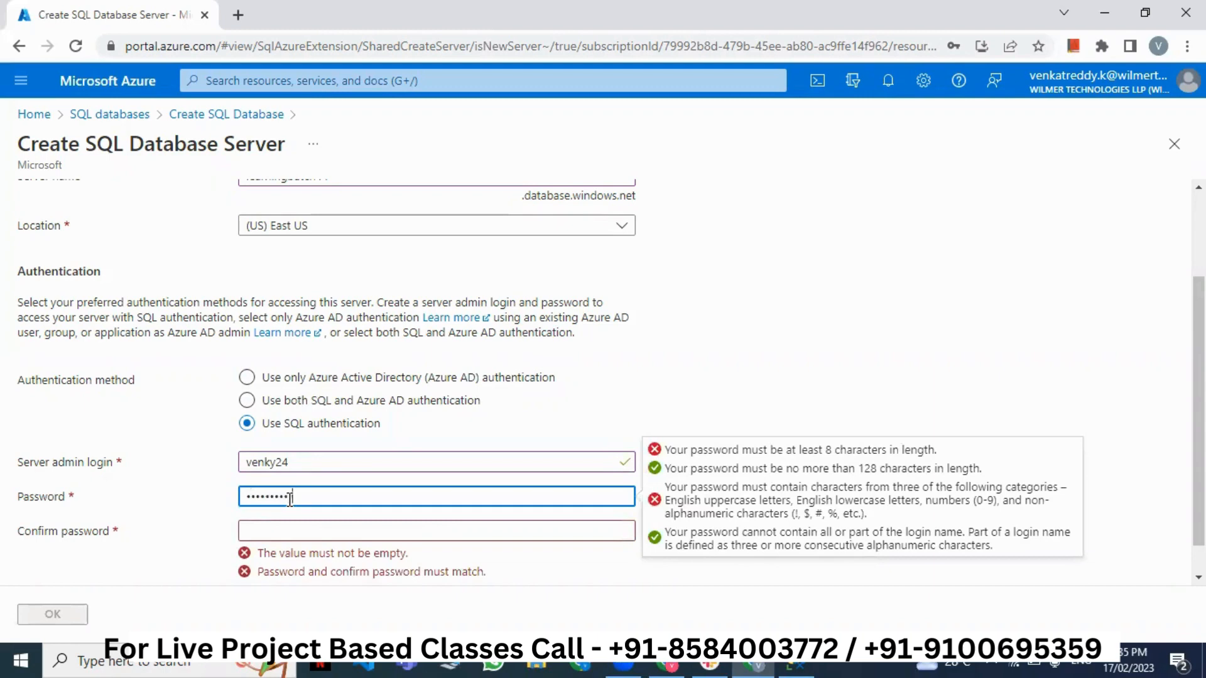
pyautogui.write('•••')
pyautogui.press('Tab')
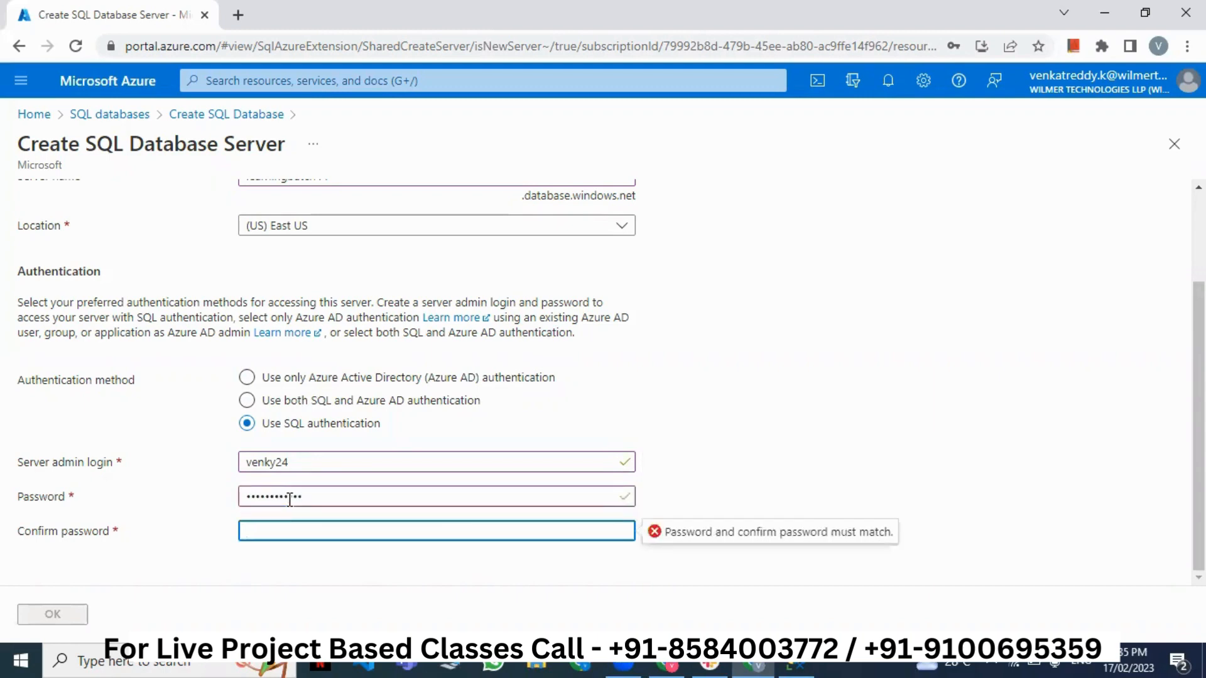
pyautogui.write('••••••••••••')
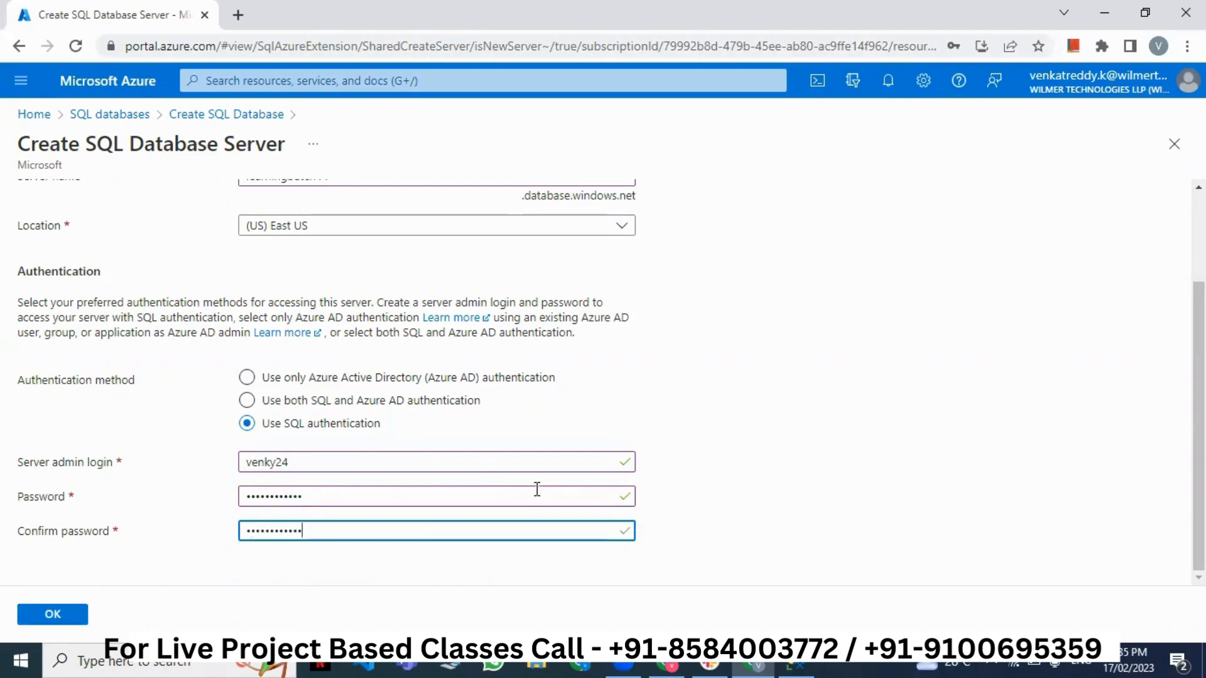
pyautogui.scroll(3, 408, 409)
pyautogui.doubleClick(355, 299)
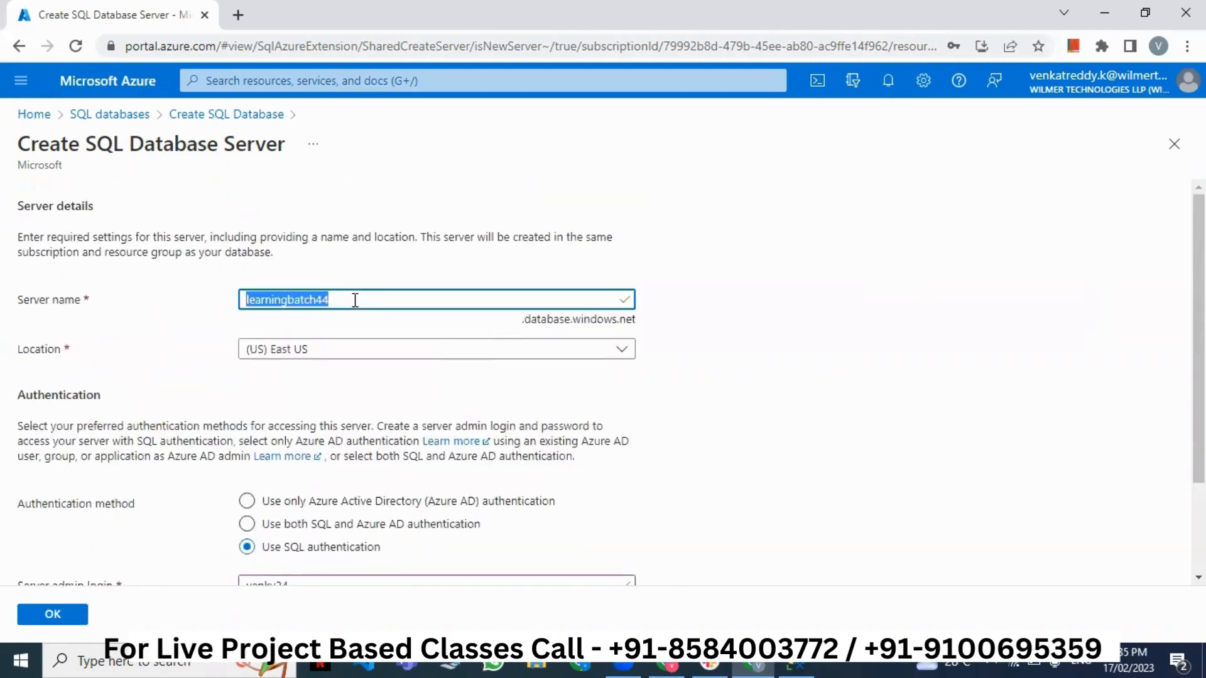
pyautogui.click(380, 300)
pyautogui.scroll(-2, 389, 402)
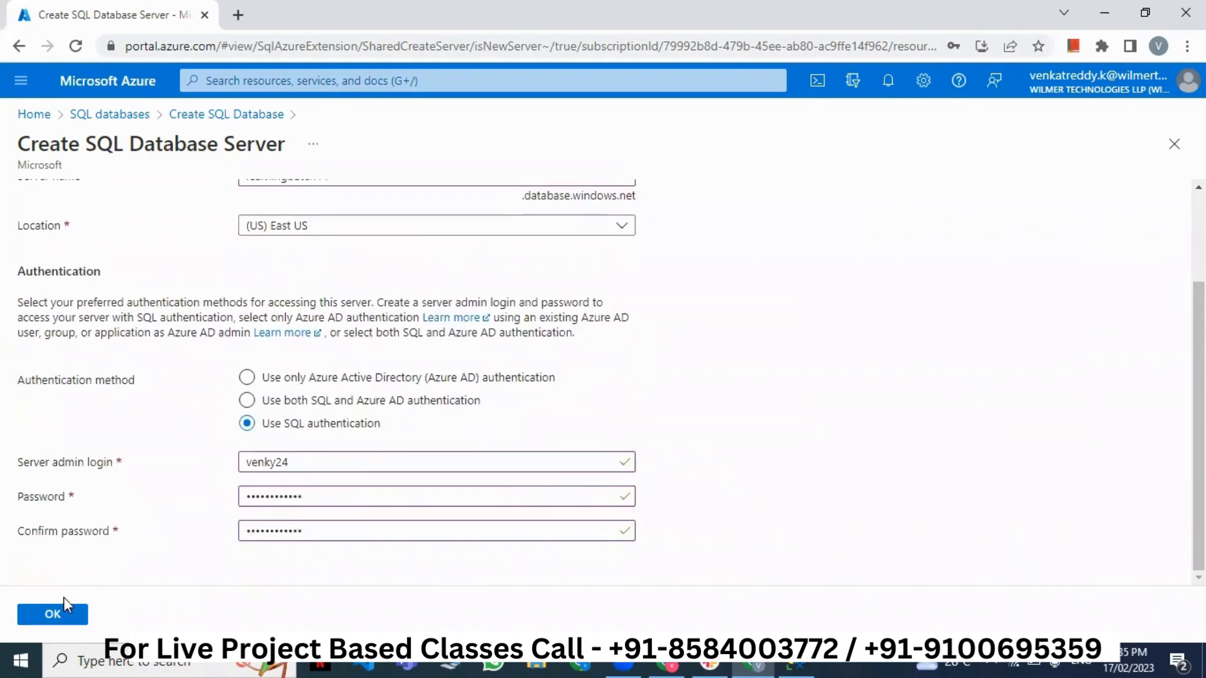
pyautogui.click(61, 615)
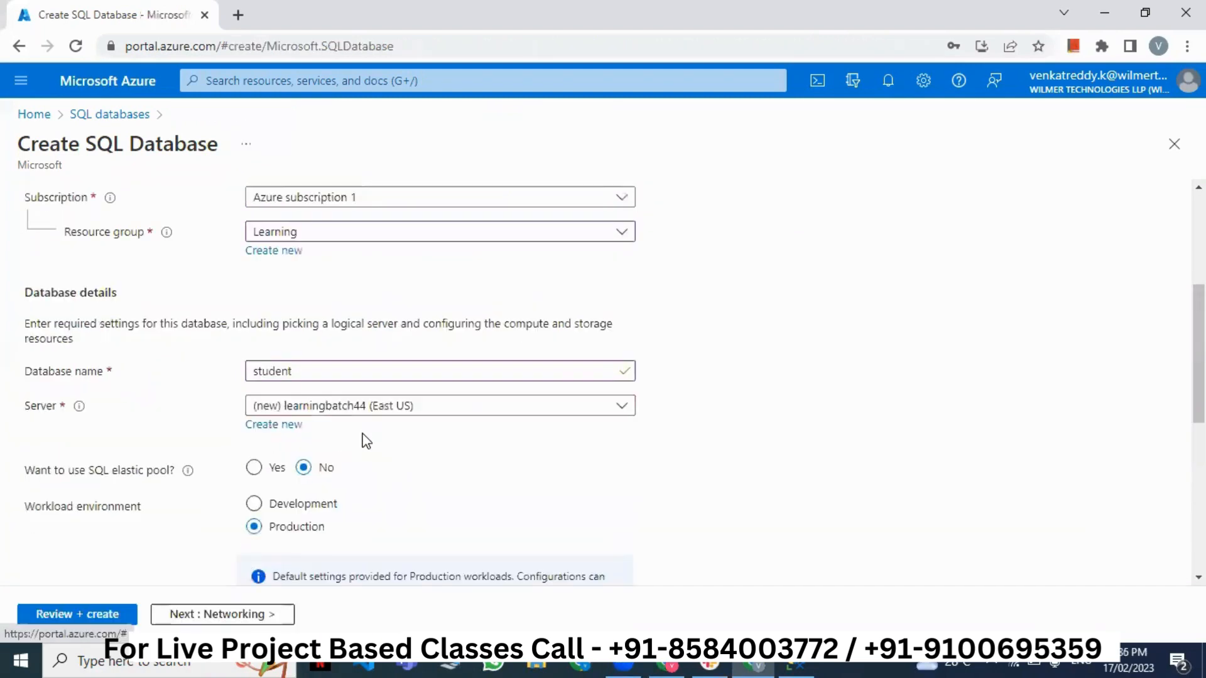
# - Check the student name validation and select Development as the workload environment
pyautogui.scroll(-5, 364, 358)
pyautogui.scroll(6, 327, 339)
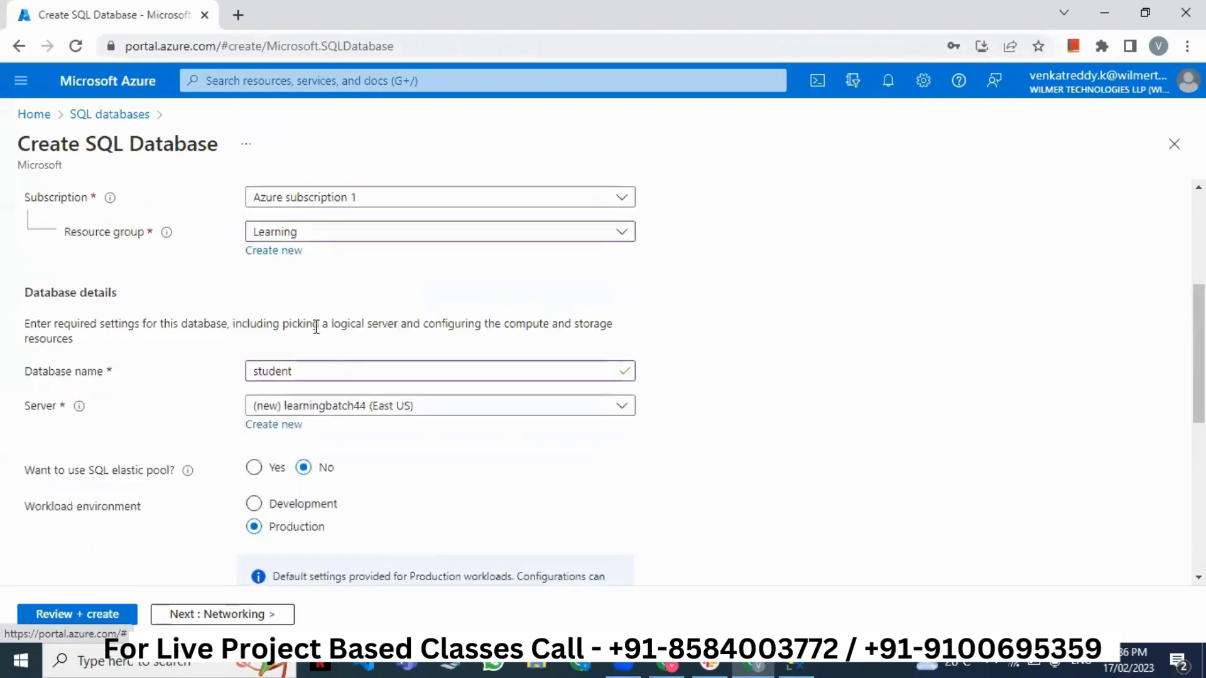
pyautogui.click(298, 372)
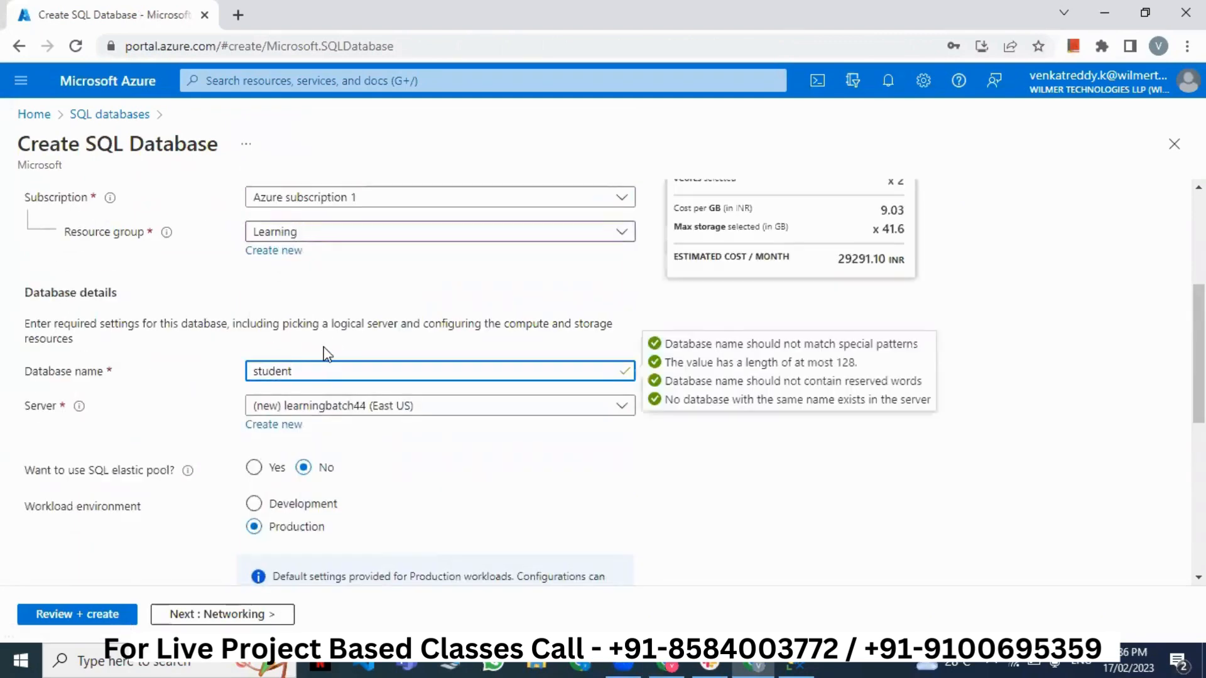
pyautogui.click(324, 347)
pyautogui.scroll(-1, 339, 361)
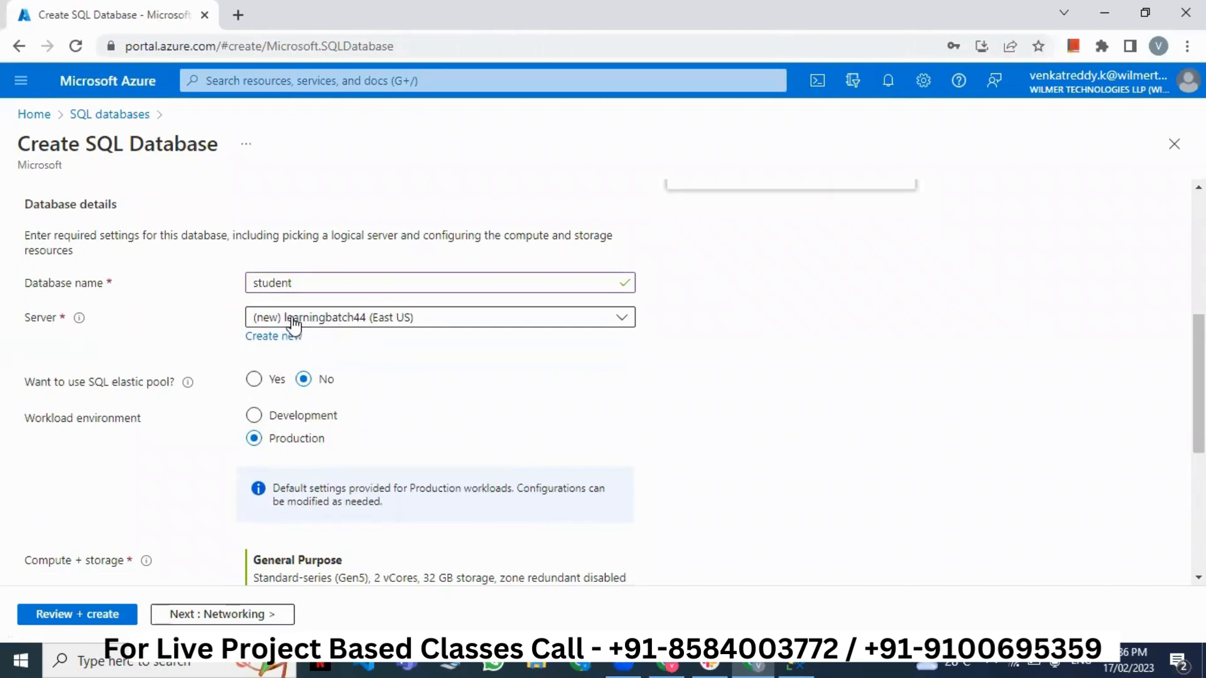
pyautogui.scroll(-1, 367, 357)
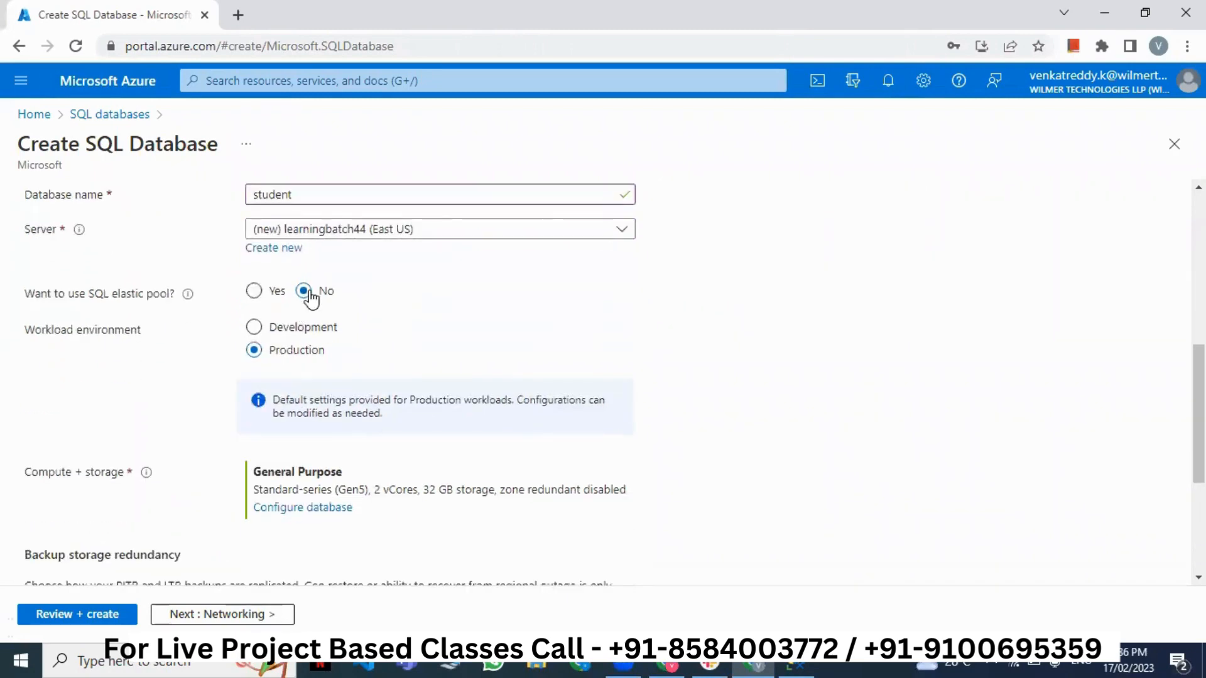
pyautogui.click(290, 333)
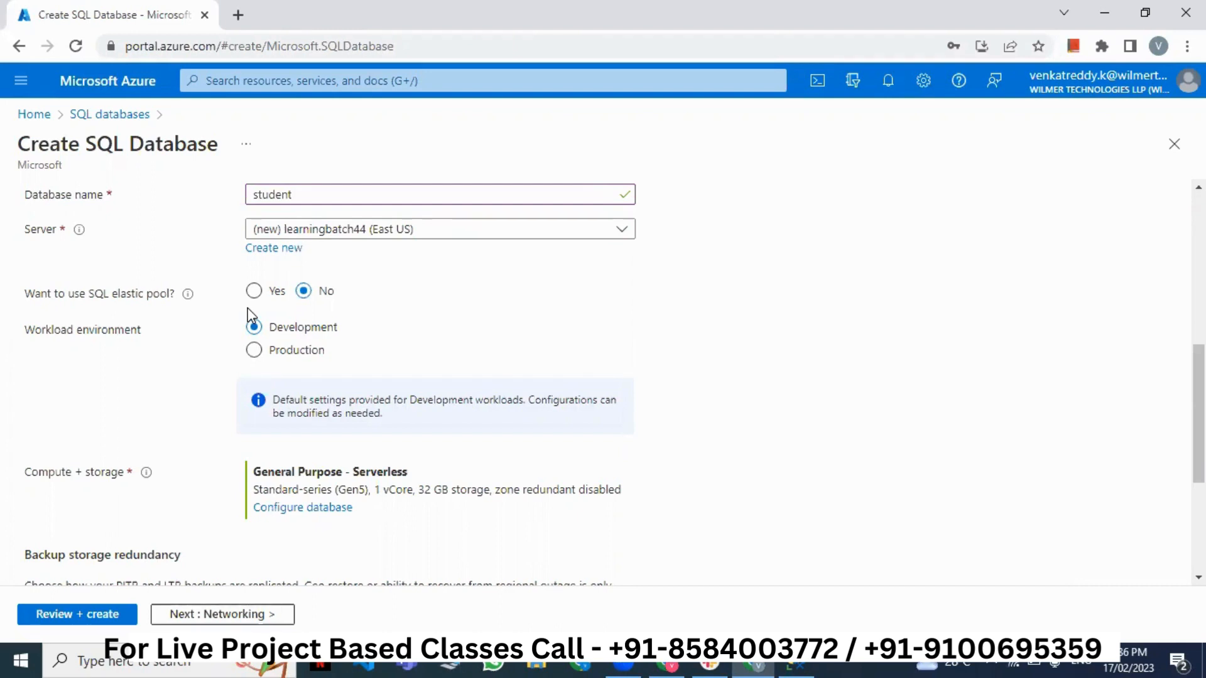
pyautogui.moveTo(32, 334); pyautogui.dragTo(161, 339)
pyautogui.click(253, 351)
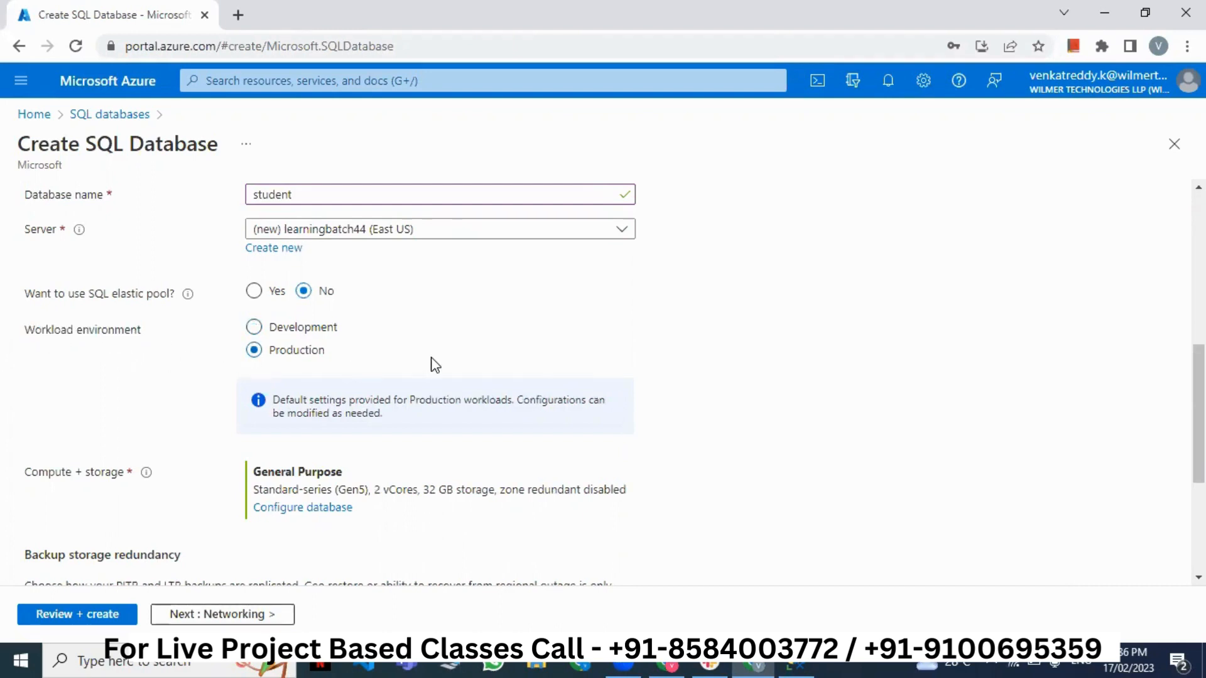
pyautogui.click(301, 329)
pyautogui.scroll(4, 438, 362)
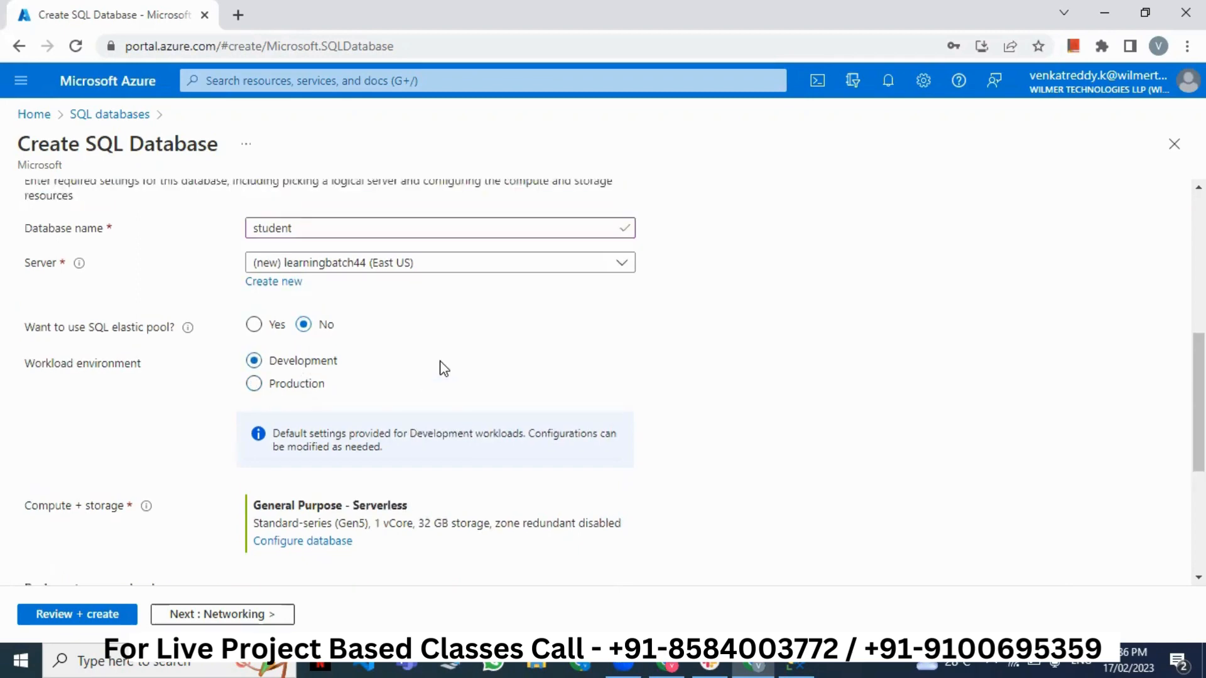
pyautogui.scroll(-3, 402, 405)
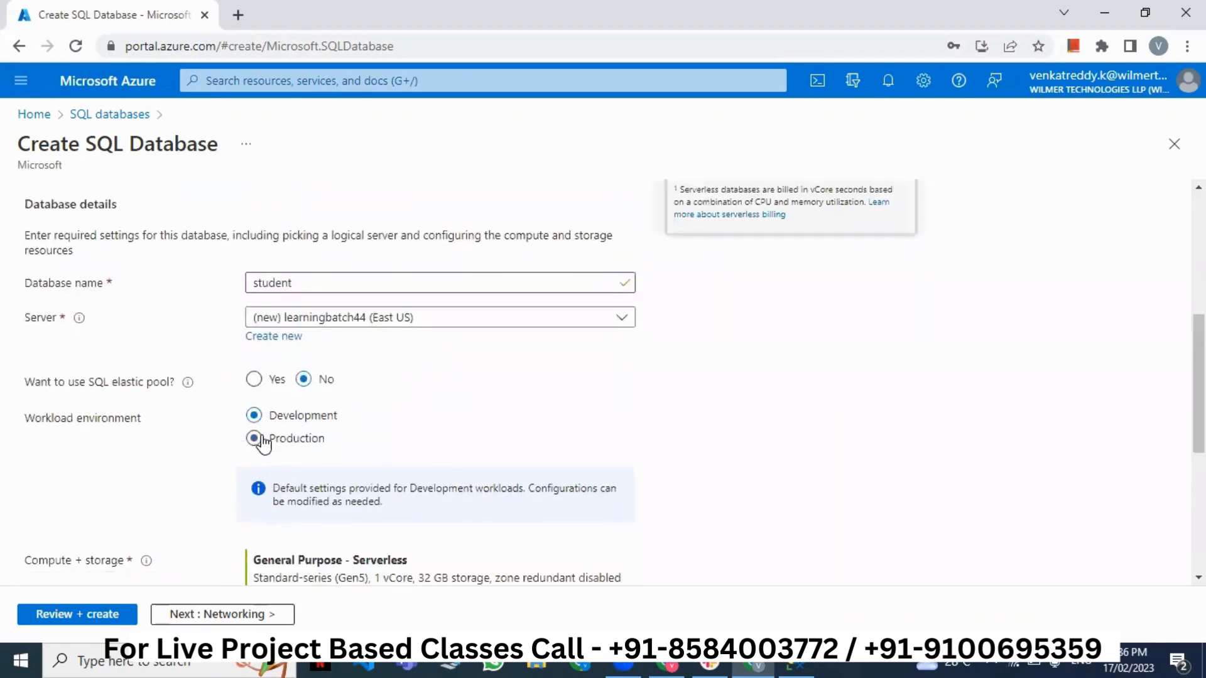
pyautogui.click(253, 439)
pyautogui.scroll(3, 572, 398)
pyautogui.scroll(1, 583, 421)
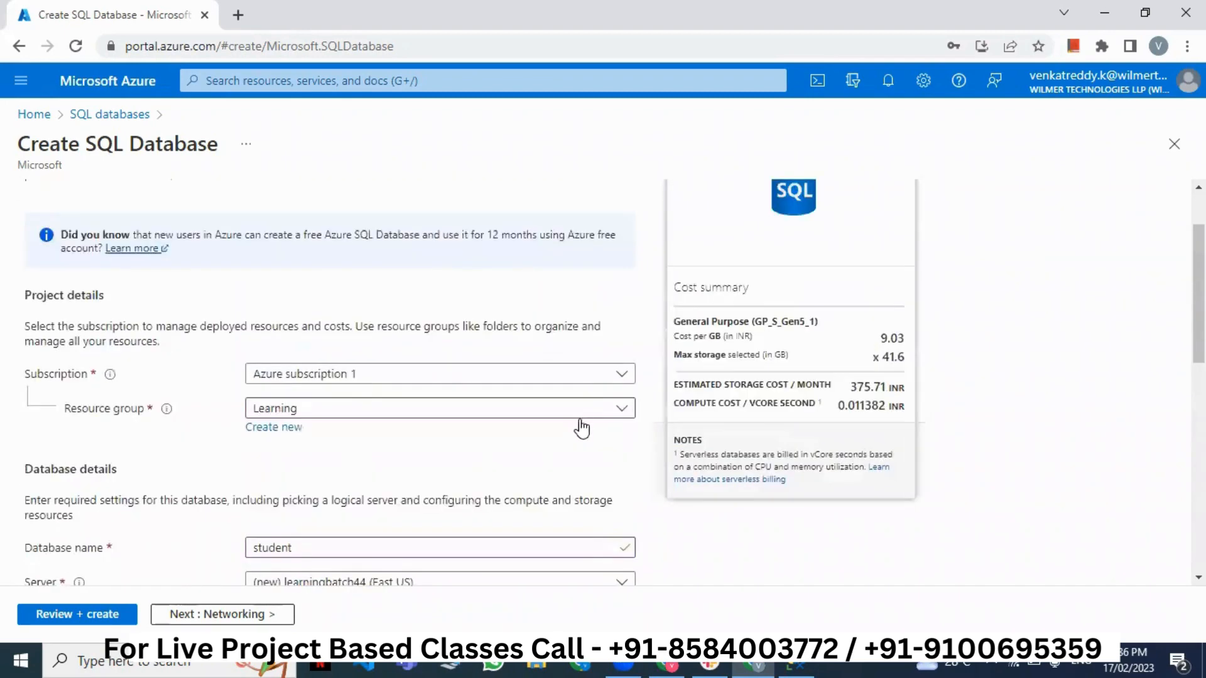
pyautogui.moveTo(837, 435); pyautogui.dragTo(899, 477)
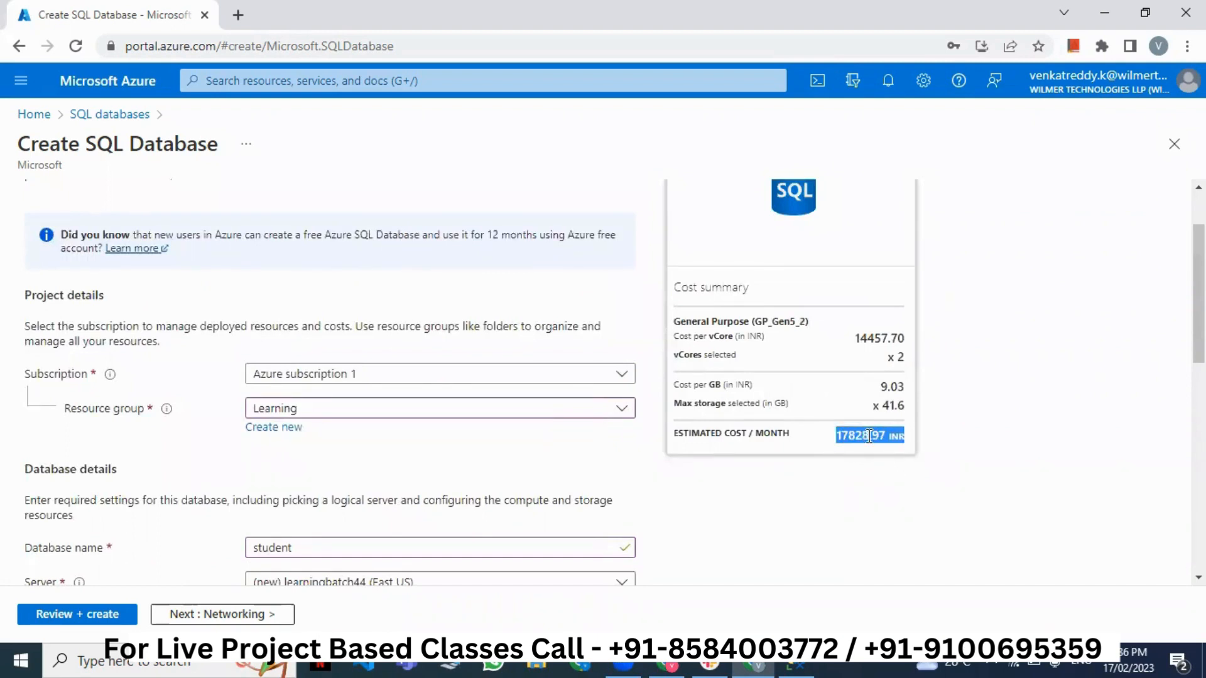
pyautogui.click(837, 436)
pyautogui.moveTo(865, 436); pyautogui.dragTo(904, 435)
pyautogui.click(905, 435)
pyautogui.moveTo(676, 353); pyautogui.dragTo(905, 356)
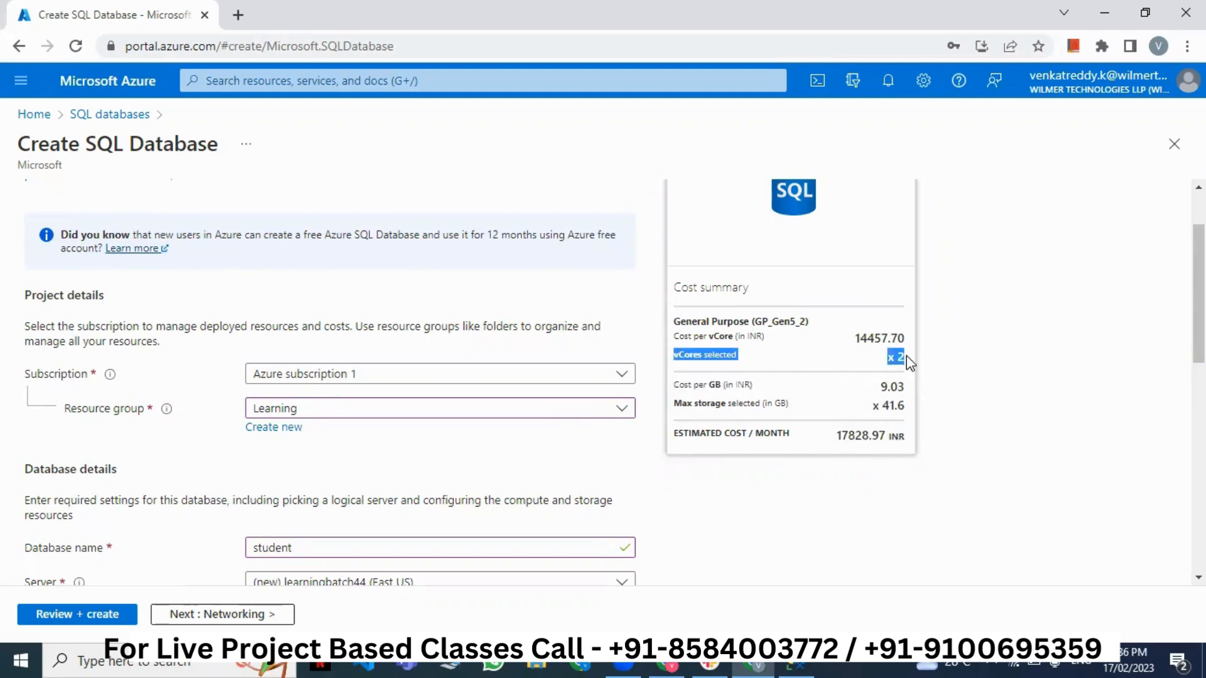
pyautogui.click(906, 355)
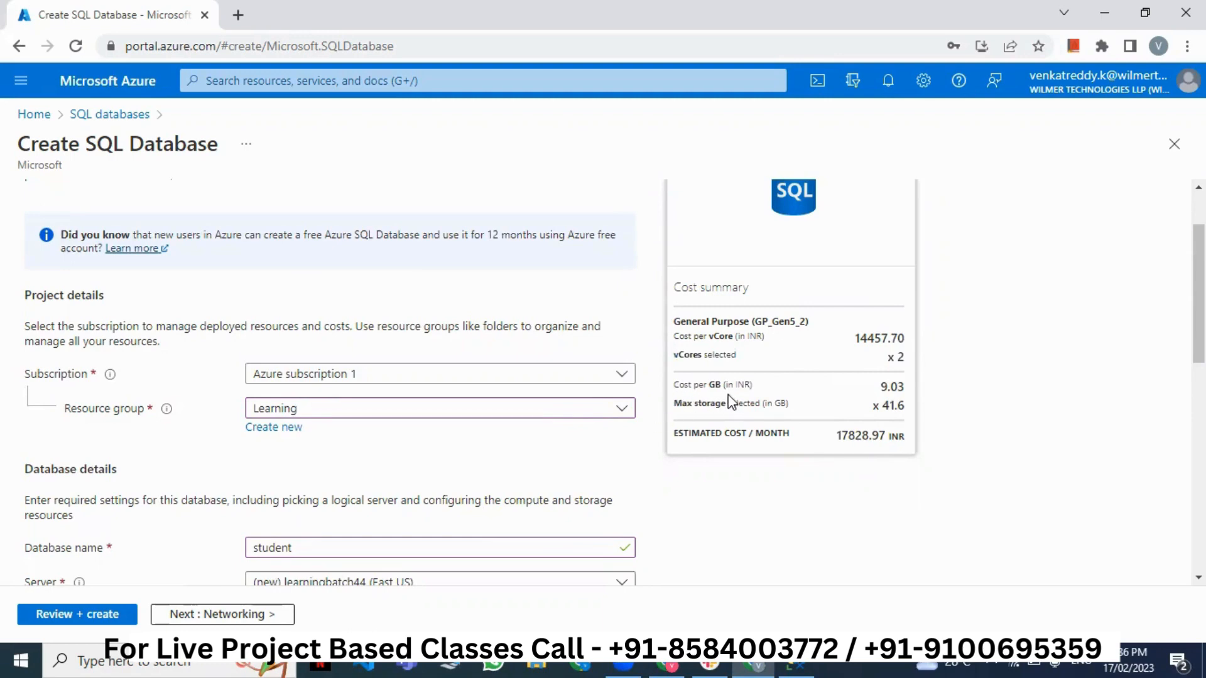
pyautogui.moveTo(707, 384); pyautogui.dragTo(777, 398)
pyautogui.scroll(-4, 778, 397)
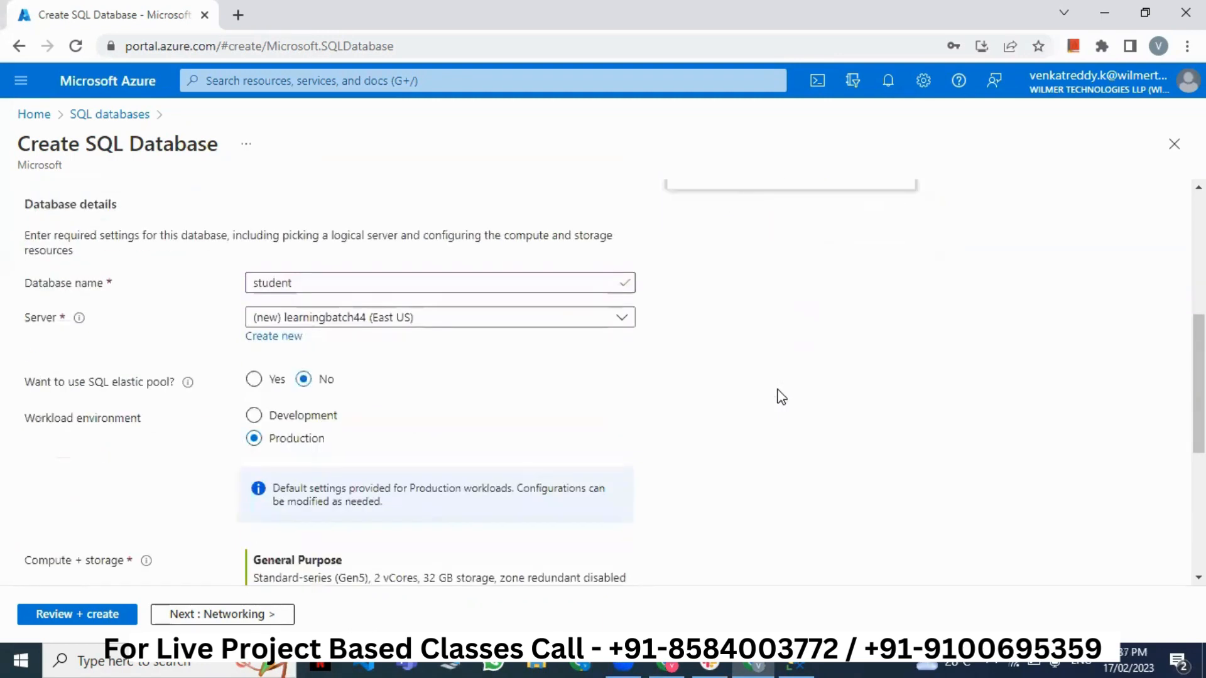
pyautogui.scroll(-1, 778, 396)
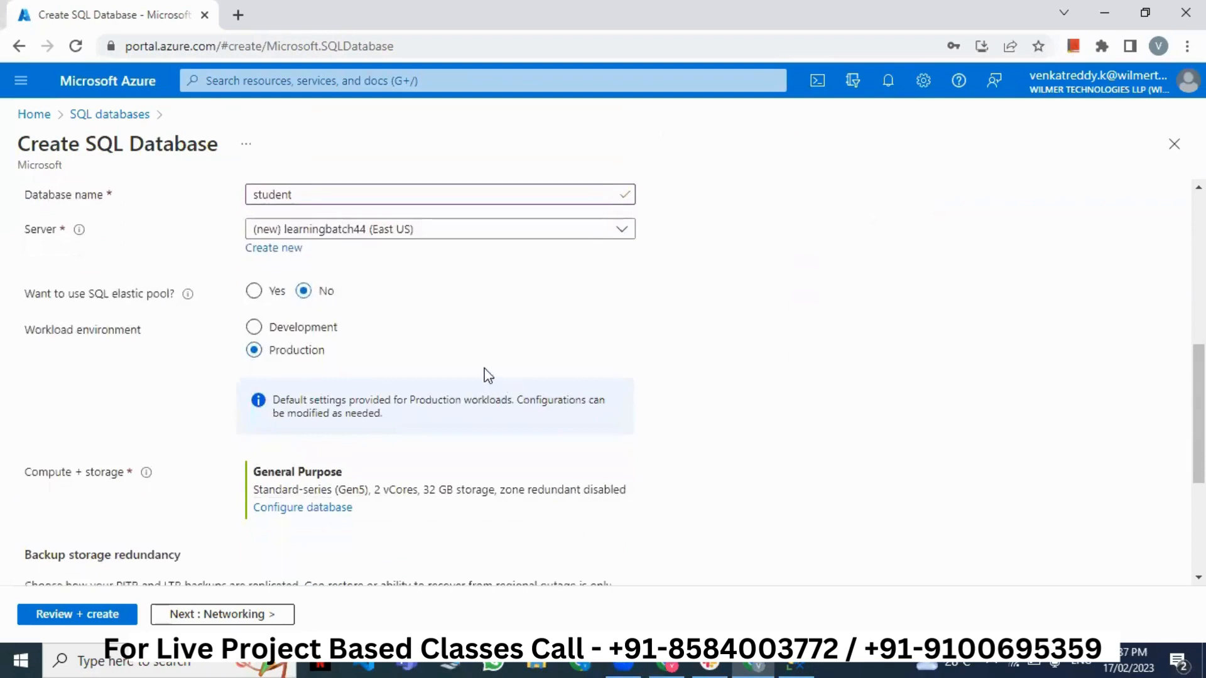
pyautogui.click(299, 335)
pyautogui.scroll(2, 763, 349)
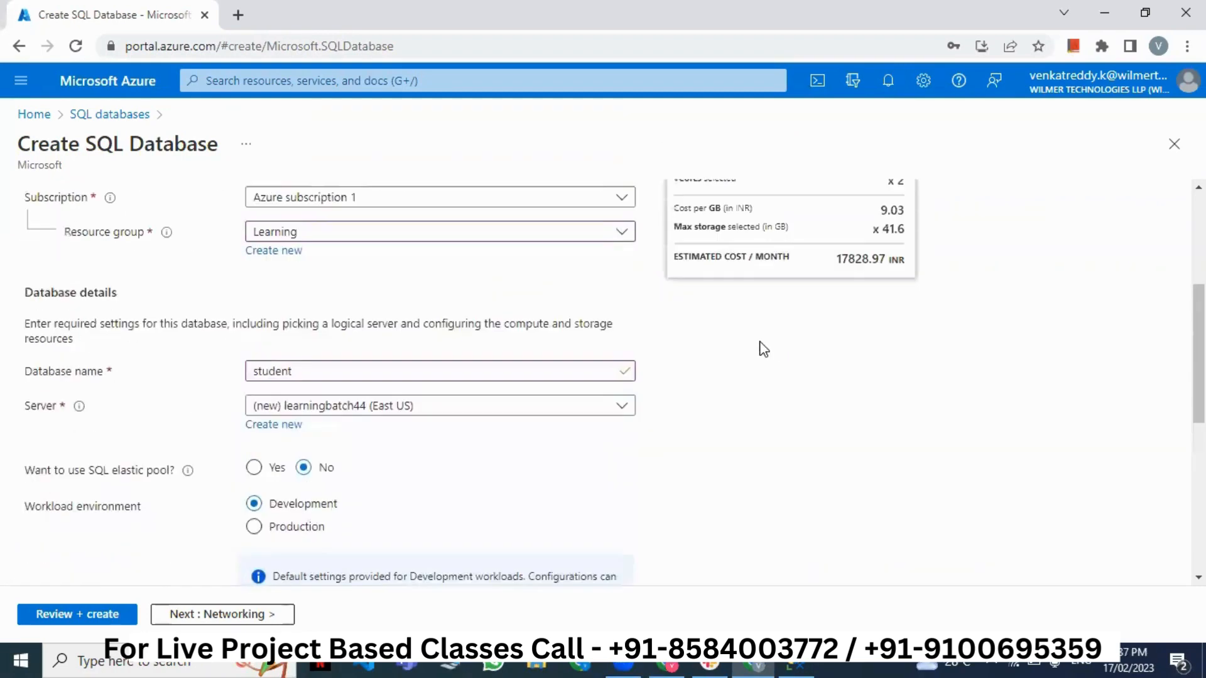
pyautogui.scroll(1, 820, 419)
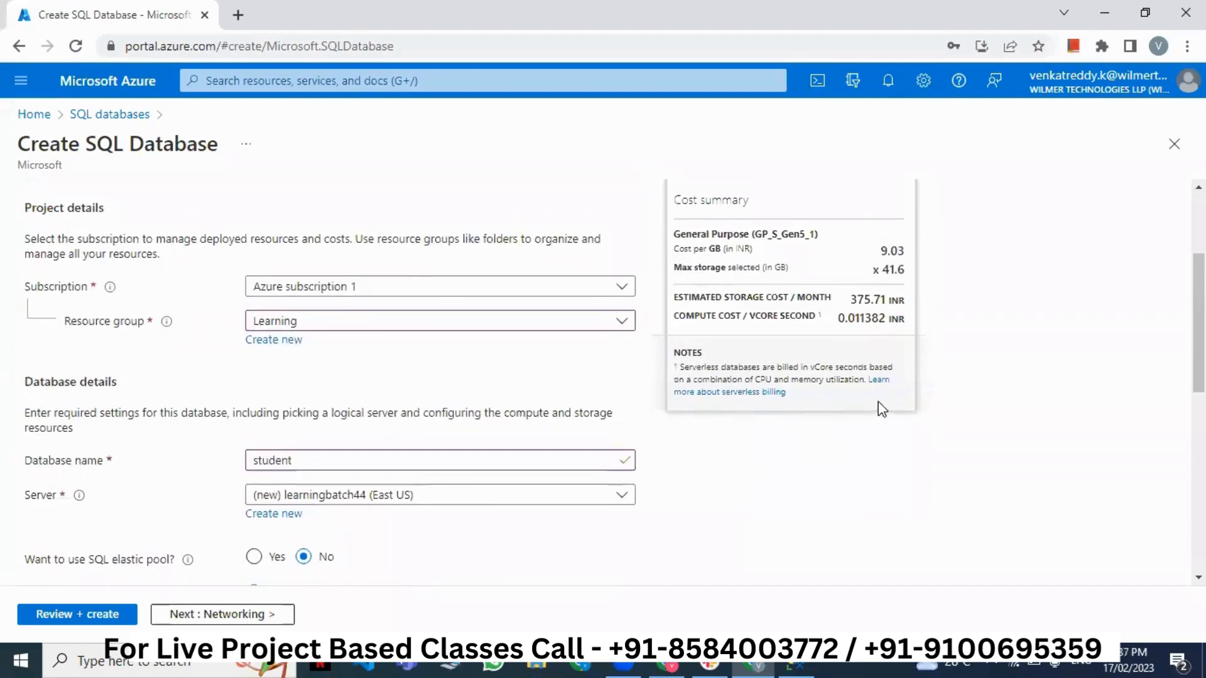
pyautogui.scroll(1, 879, 406)
pyautogui.moveTo(851, 387); pyautogui.dragTo(912, 400)
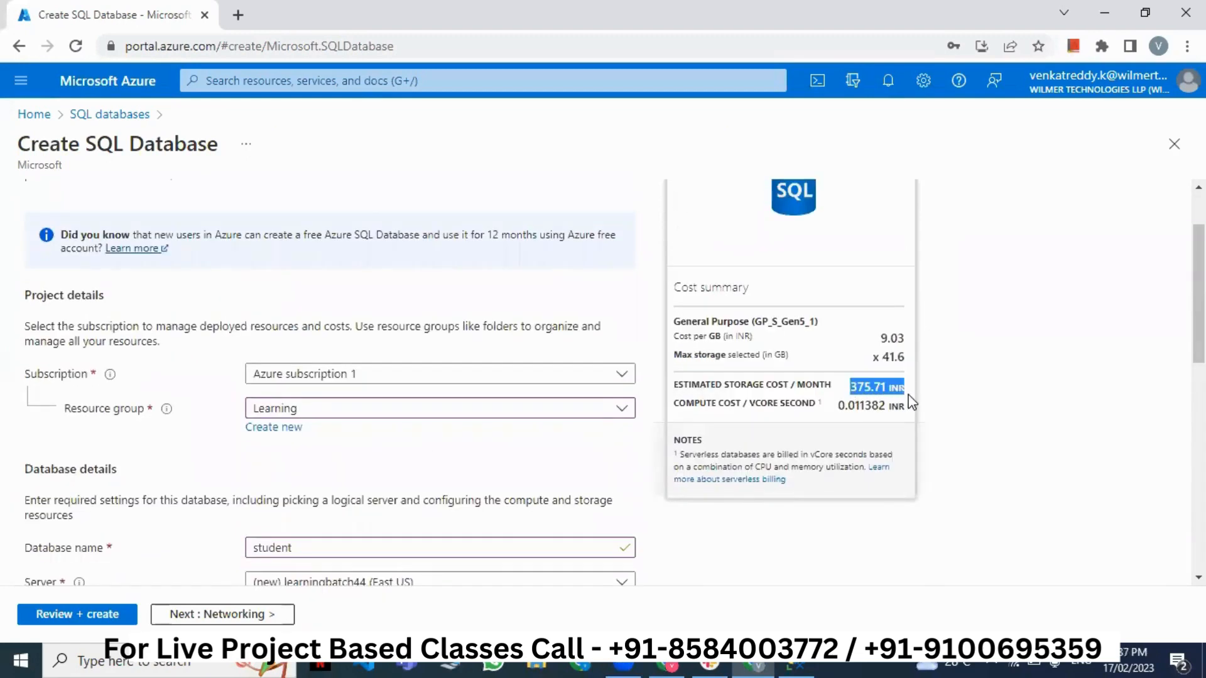
pyautogui.click(912, 402)
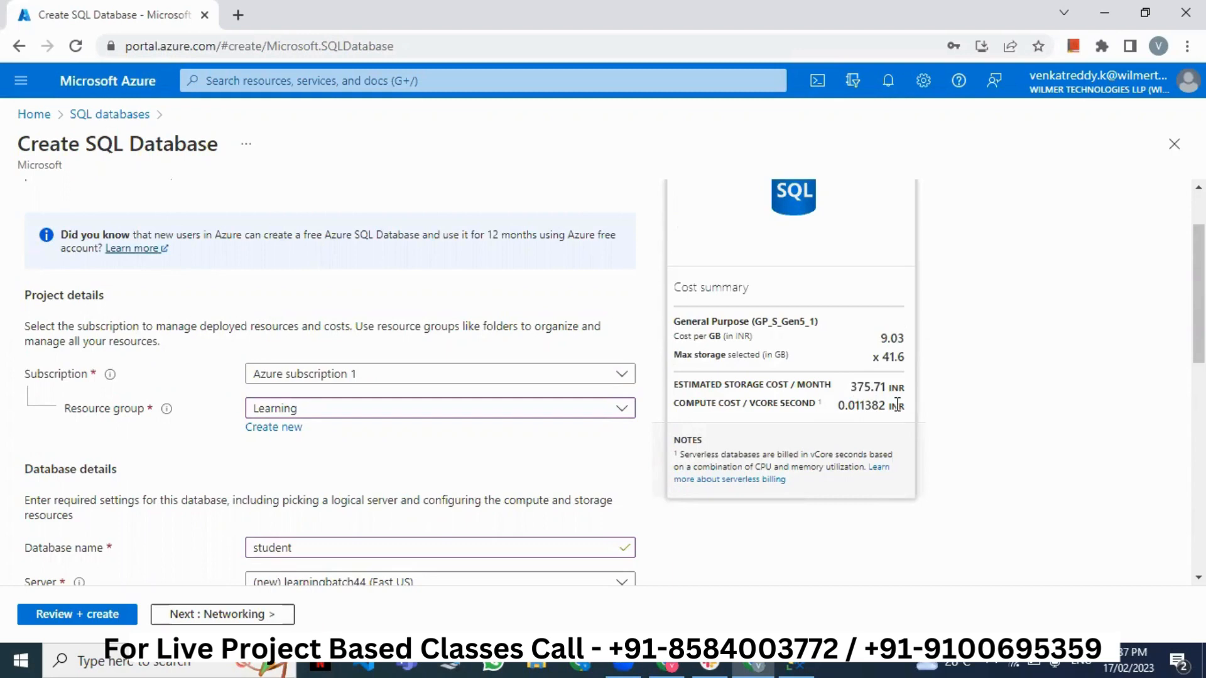
pyautogui.scroll(-5, 896, 408)
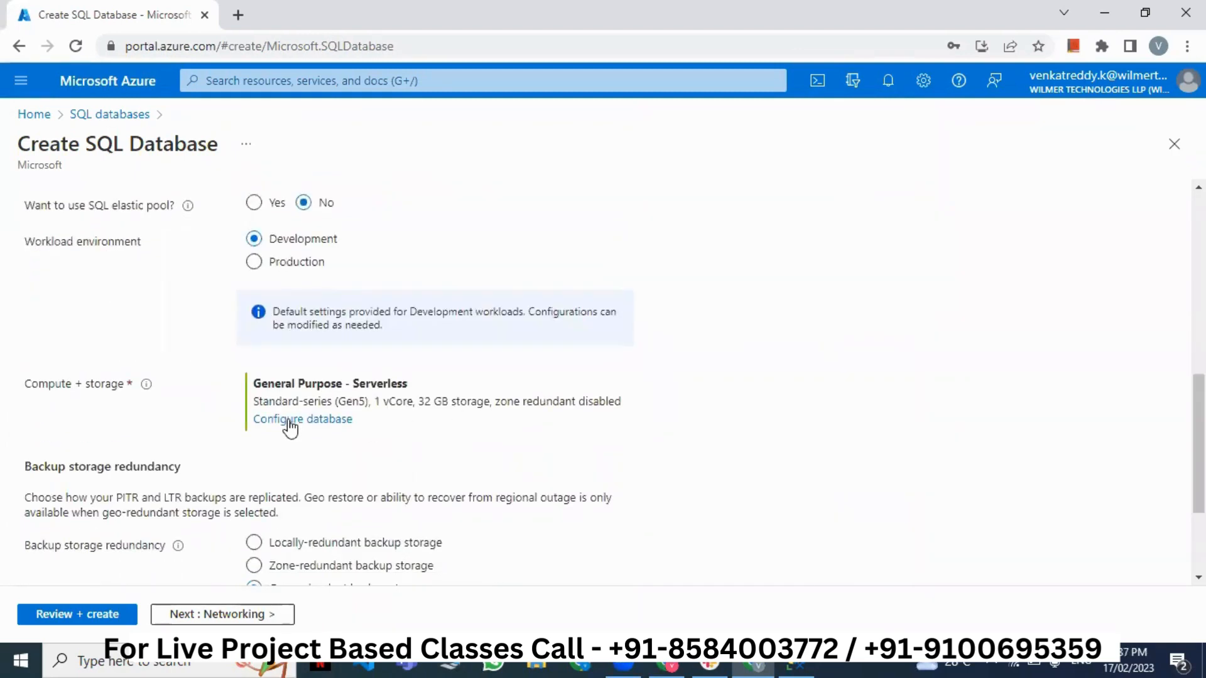
# - Drag the serverless Max vCores slider to 4 and Min vCores to 0.75, giving 2.25–12 GB memory
pyautogui.click(289, 421)
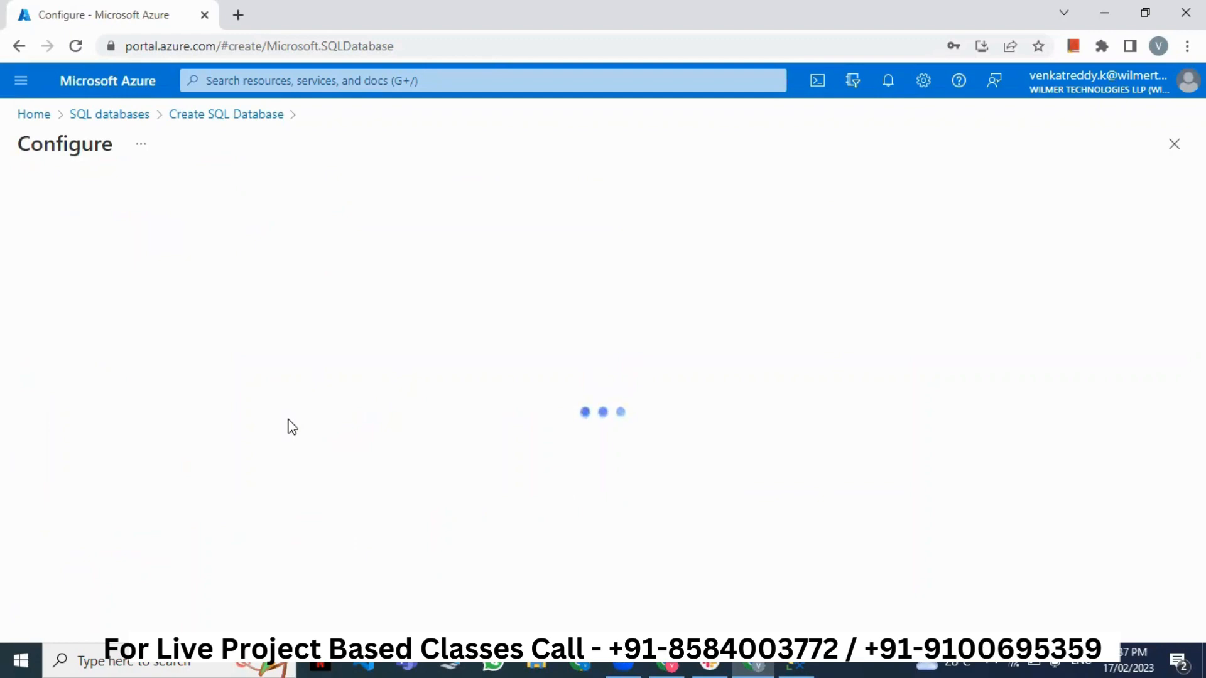
pyautogui.scroll(-3, 405, 470)
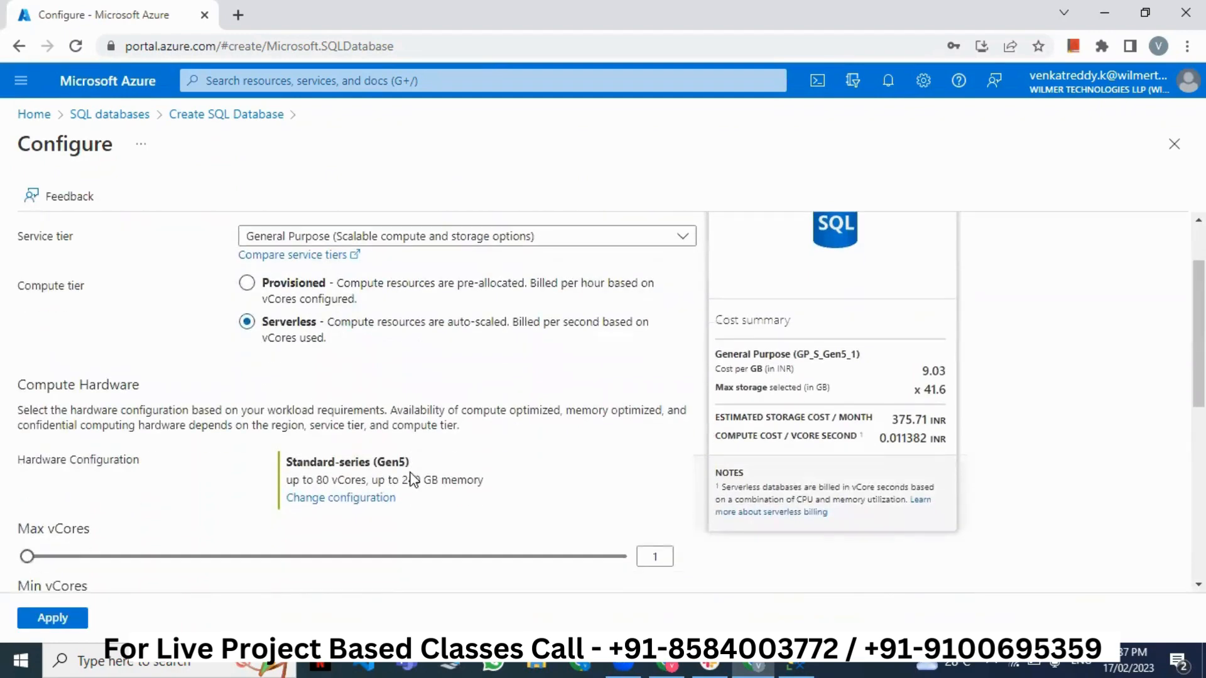
pyautogui.scroll(-2, 279, 504)
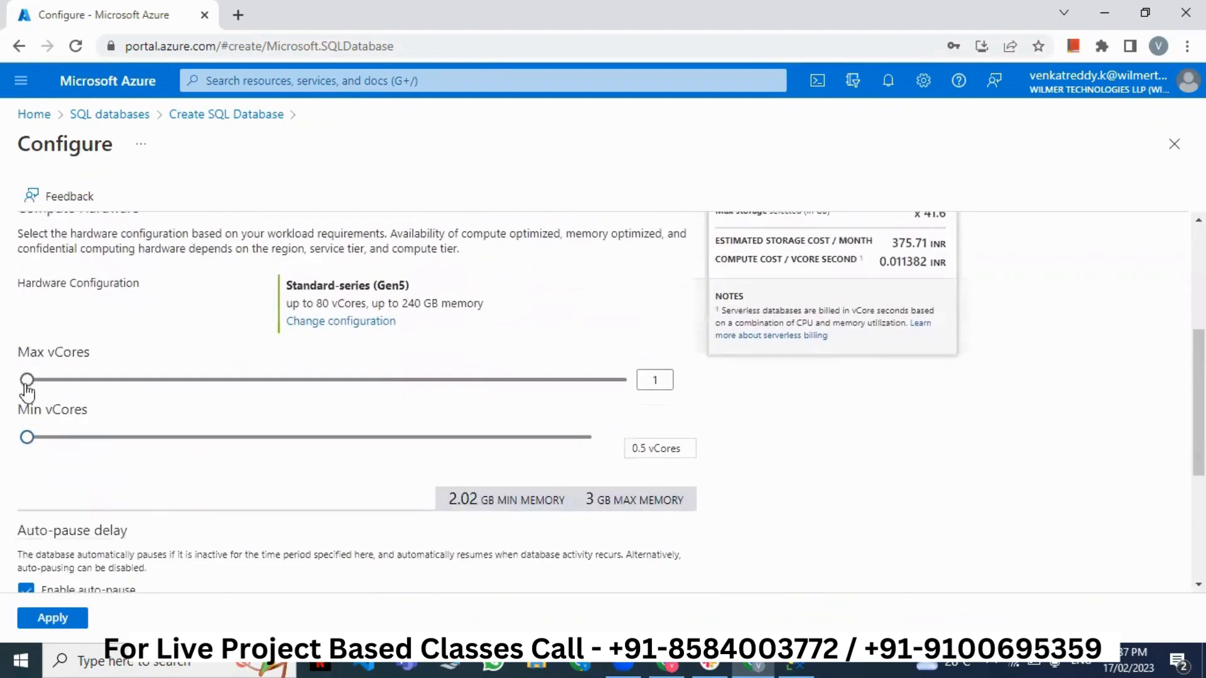
pyautogui.moveTo(33, 381); pyautogui.dragTo(68, 384)
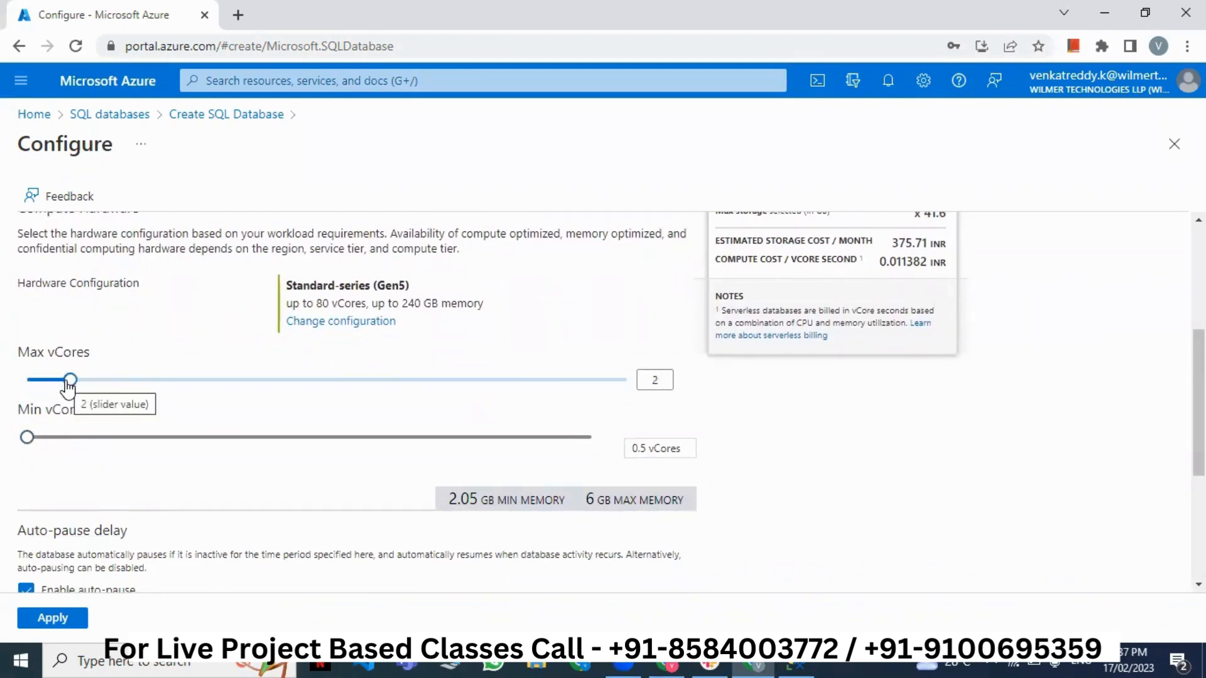
pyautogui.moveTo(67, 384); pyautogui.dragTo(129, 395)
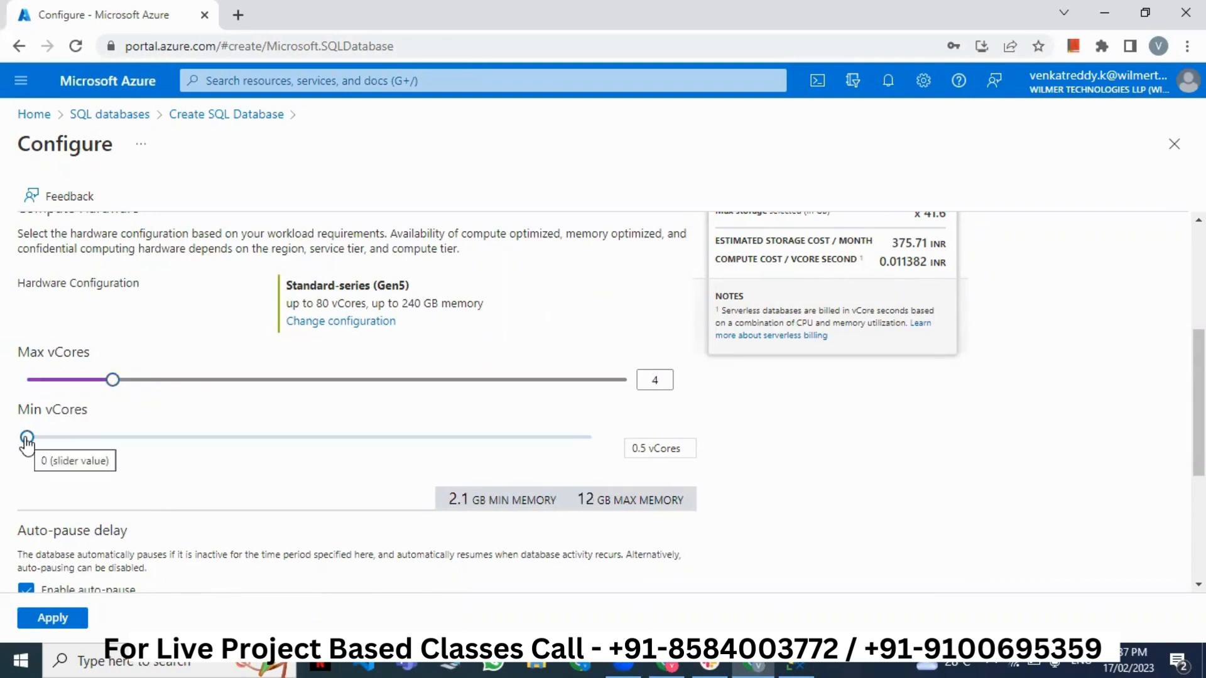
pyautogui.moveTo(43, 448); pyautogui.dragTo(77, 446)
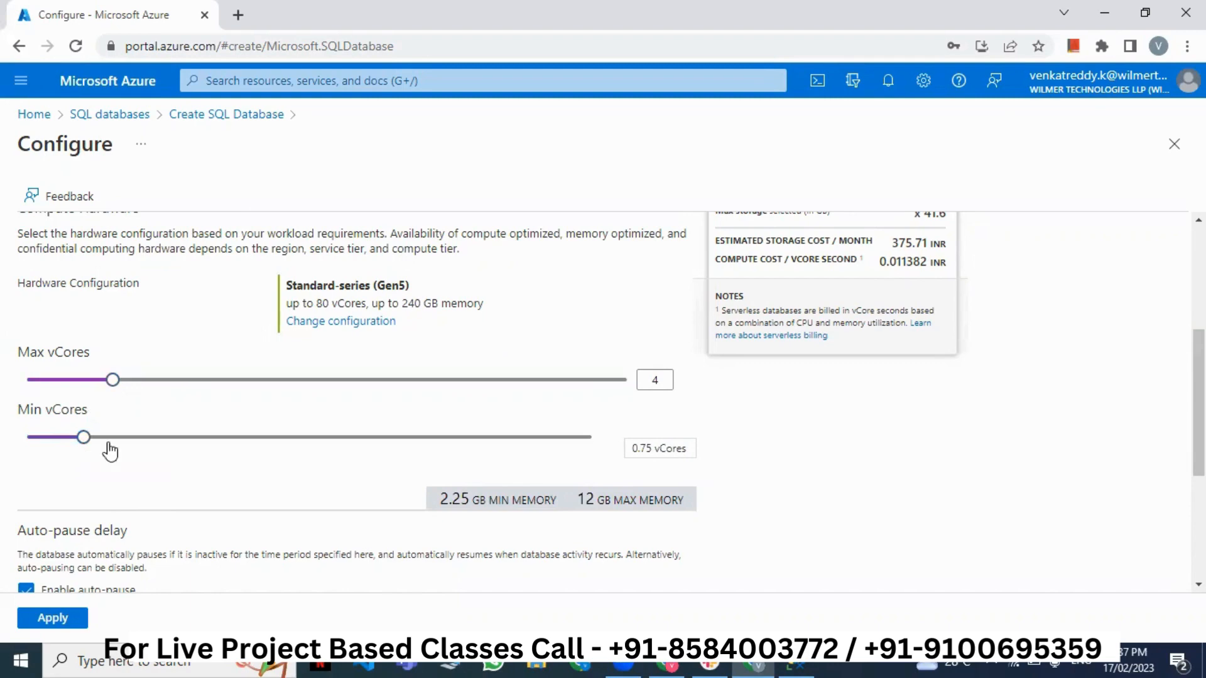
pyautogui.scroll(-2, 113, 382)
pyautogui.scroll(-1, 131, 380)
pyautogui.scroll(-2, 131, 383)
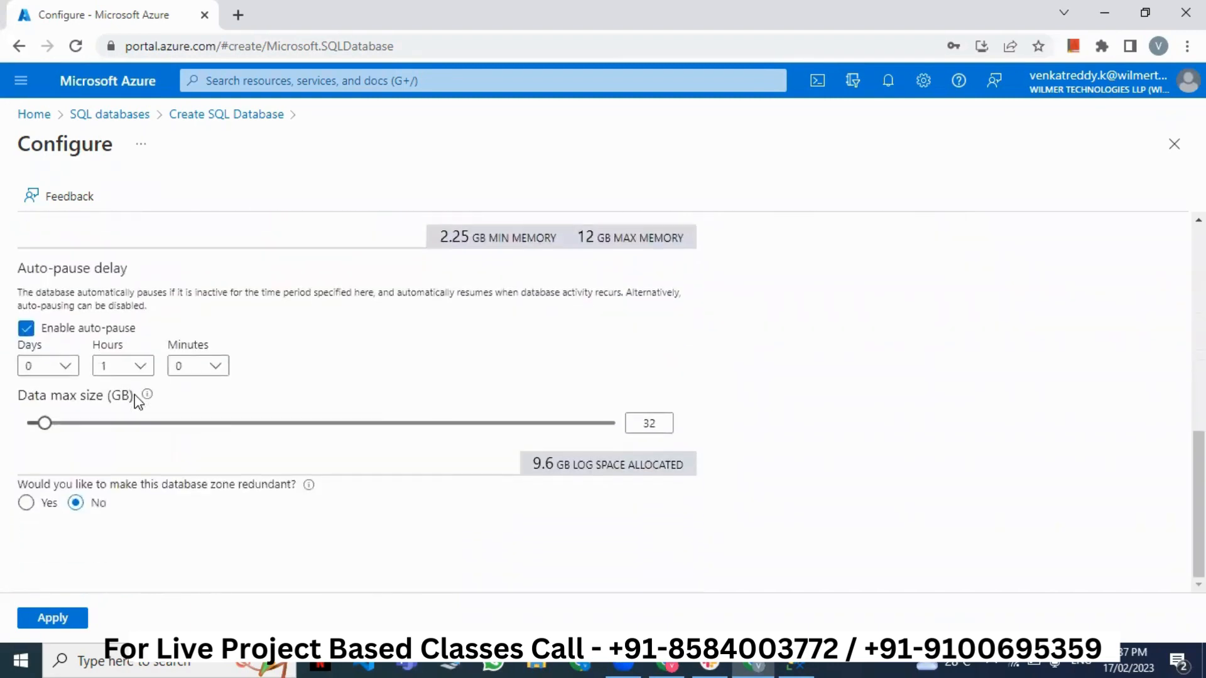
# - Adjust the data max size slider, ending at the 1 GB minimum
pyautogui.click(46, 422)
pyautogui.moveTo(126, 439); pyautogui.dragTo(502, 440)
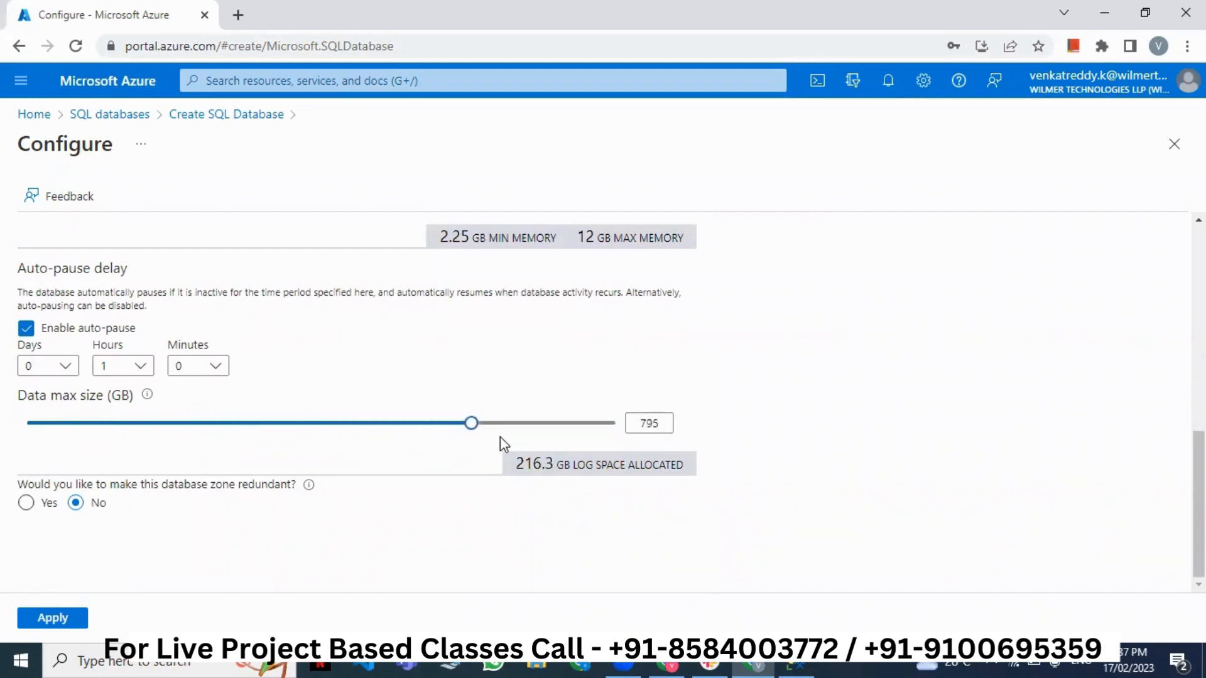
pyautogui.doubleClick(649, 422)
pyautogui.moveTo(510, 423); pyautogui.dragTo(307, 443)
pyautogui.scroll(8, 537, 464)
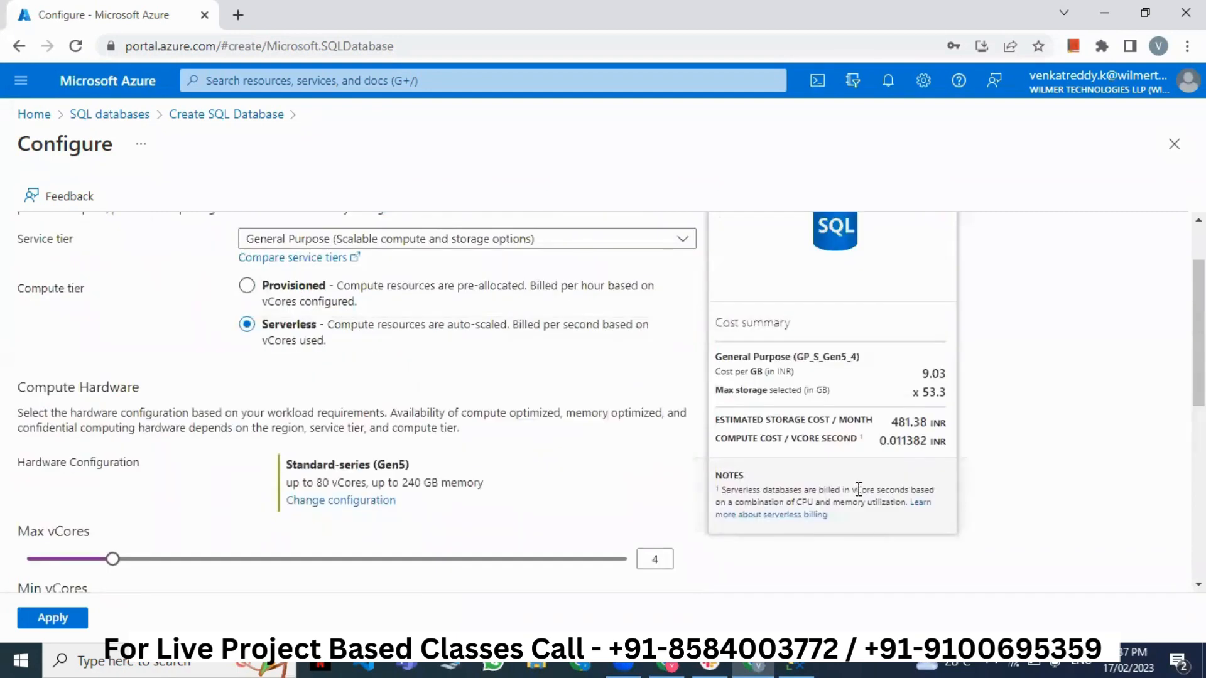
pyautogui.moveTo(892, 426); pyautogui.dragTo(929, 432)
pyautogui.scroll(-5, 321, 498)
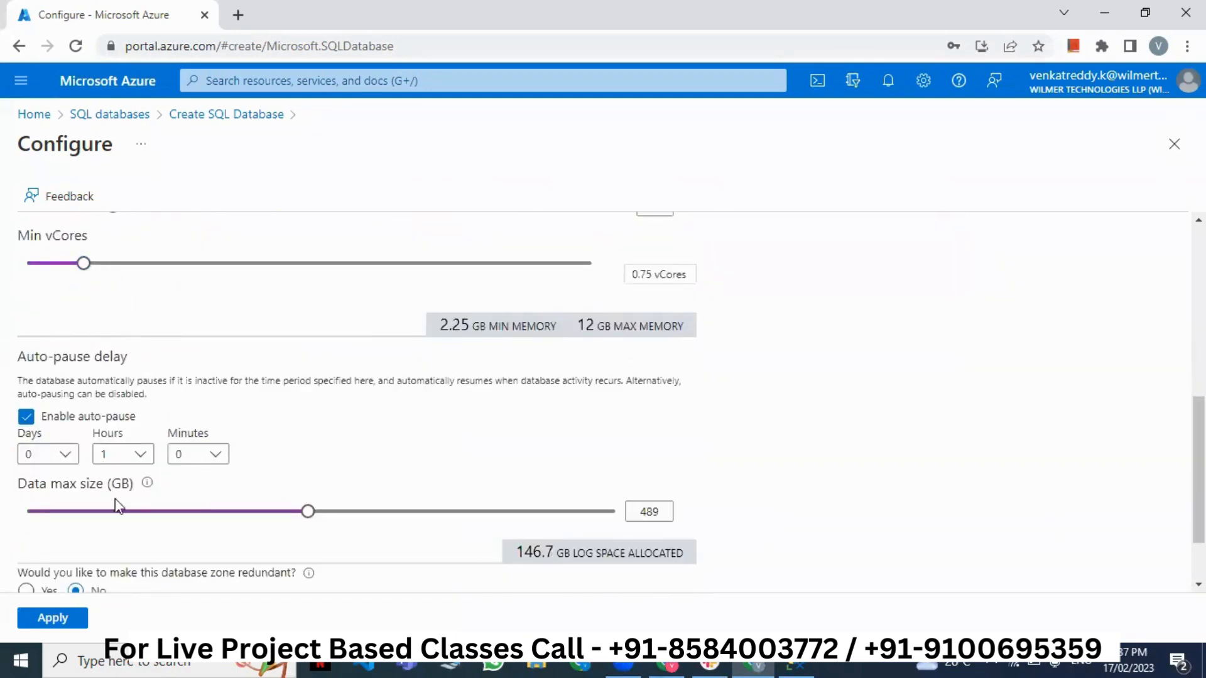
pyautogui.scroll(-2, 119, 503)
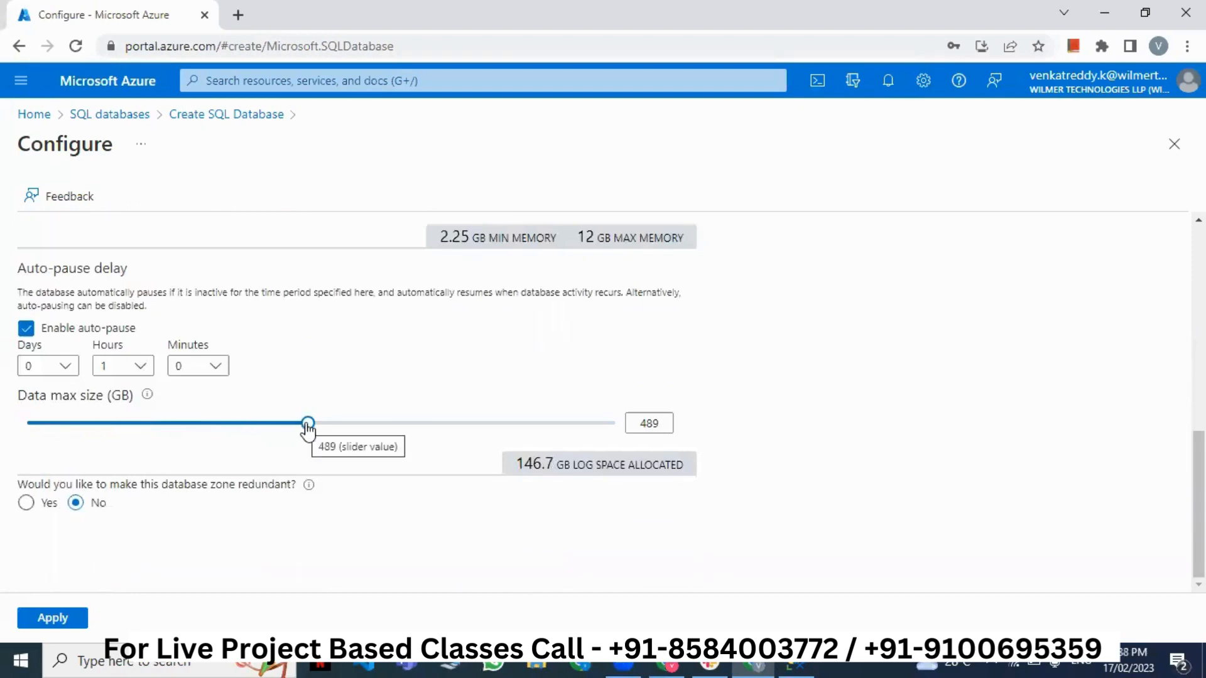
pyautogui.scroll(10, 381, 462)
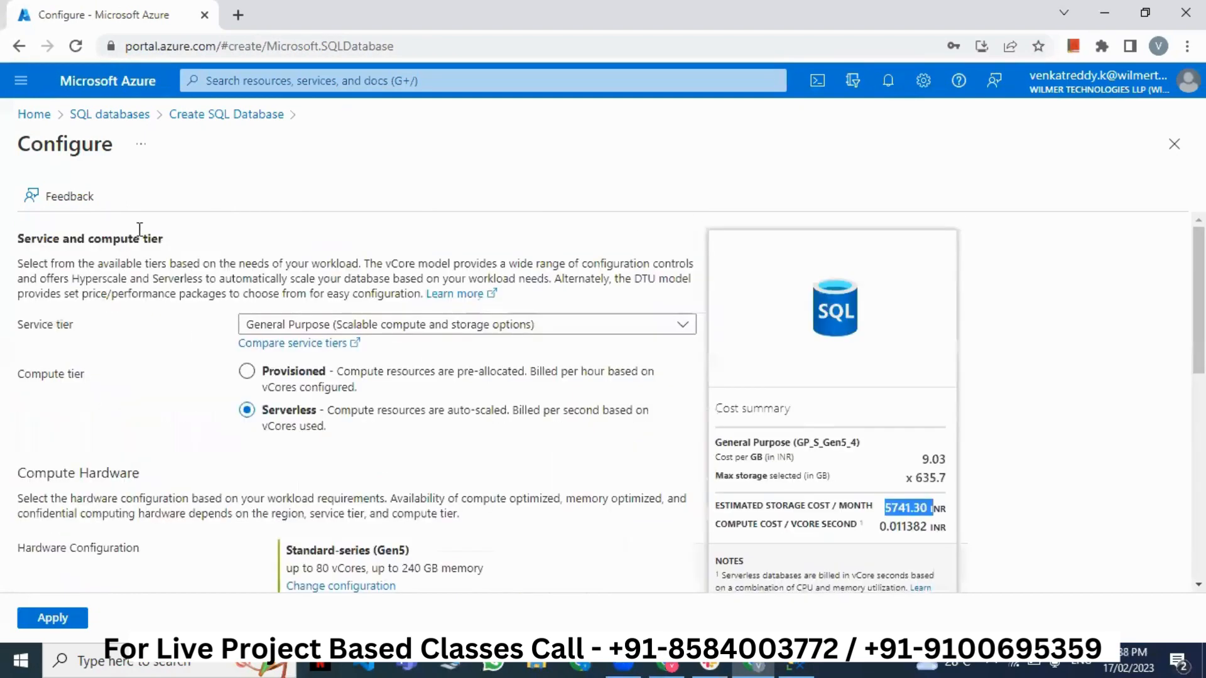
pyautogui.scroll(-5, 380, 408)
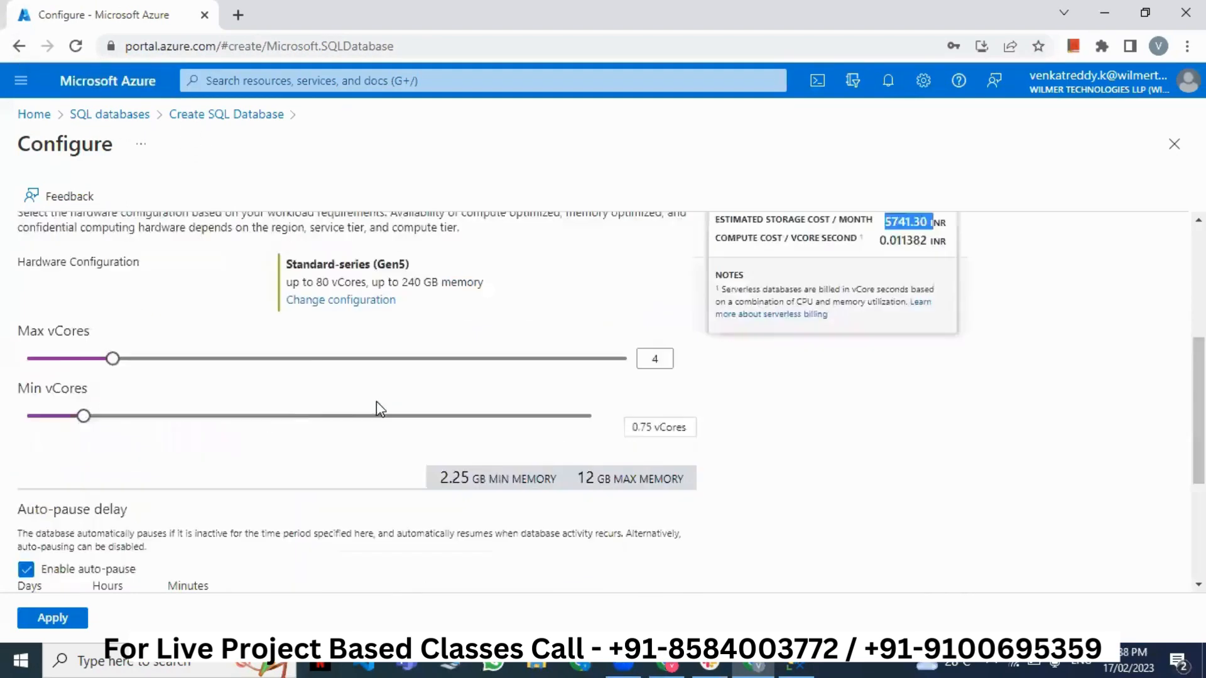
pyautogui.scroll(-4, 380, 408)
pyautogui.moveTo(308, 423); pyautogui.dragTo(19, 431)
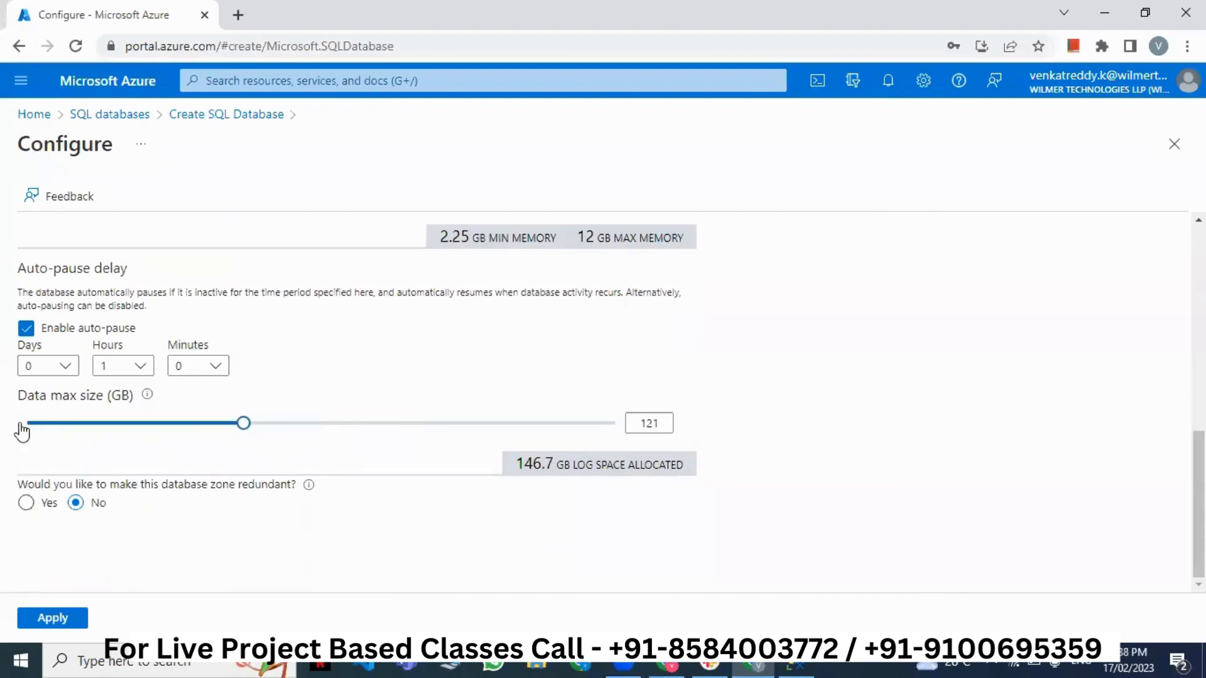
# - Return Max vCores to 1 and Min vCores to 0.5, then apply the configuration
pyautogui.scroll(3, 303, 489)
pyautogui.moveTo(84, 351); pyautogui.dragTo(27, 351)
pyautogui.moveTo(112, 293); pyautogui.dragTo(42, 299)
pyautogui.scroll(6, 242, 365)
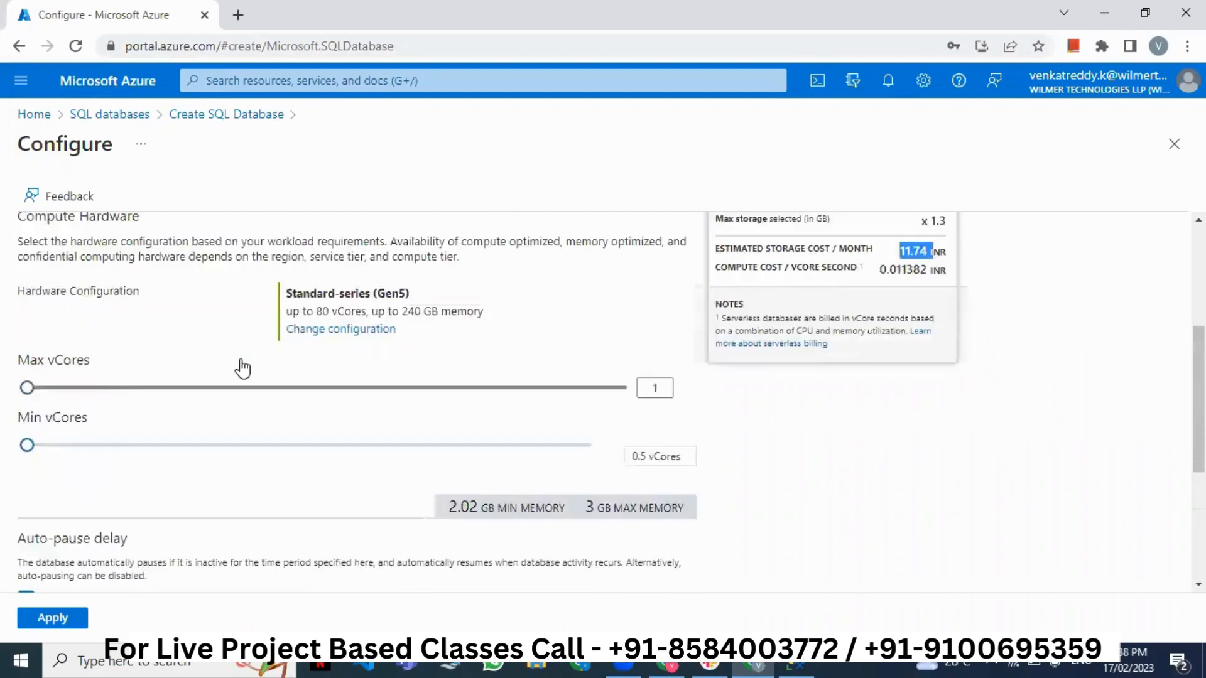
pyautogui.scroll(-2, 879, 452)
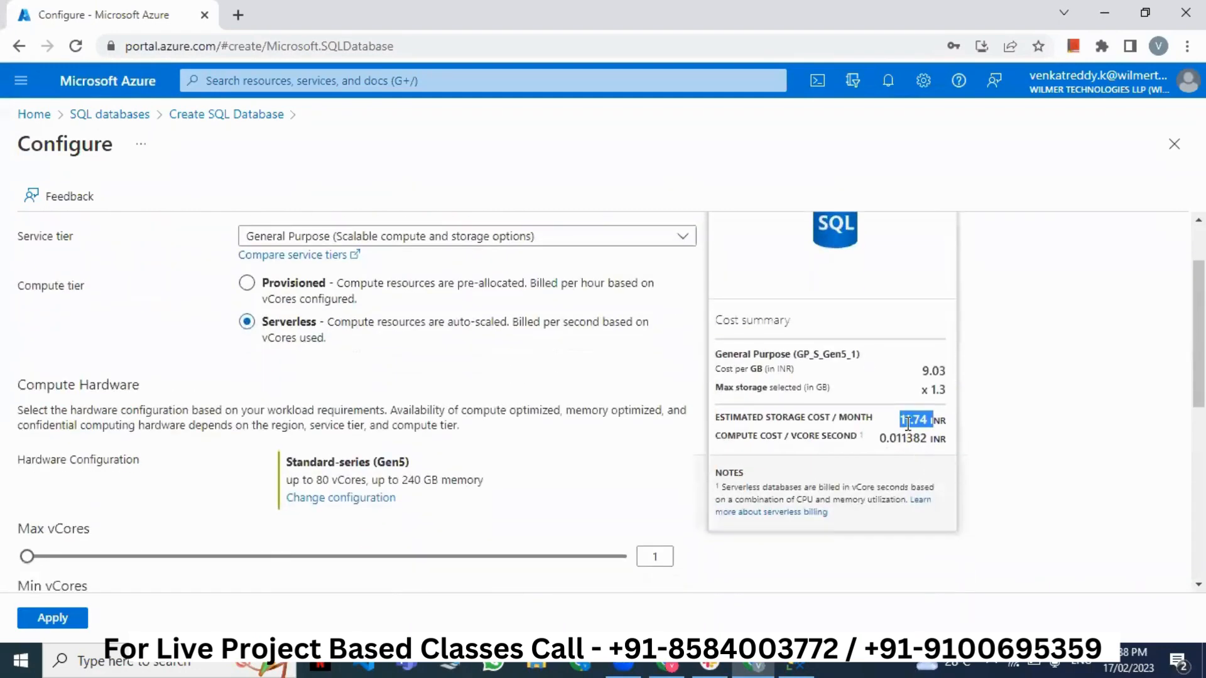
pyautogui.click(921, 432)
pyautogui.scroll(-4, 389, 488)
pyautogui.scroll(-3, 362, 484)
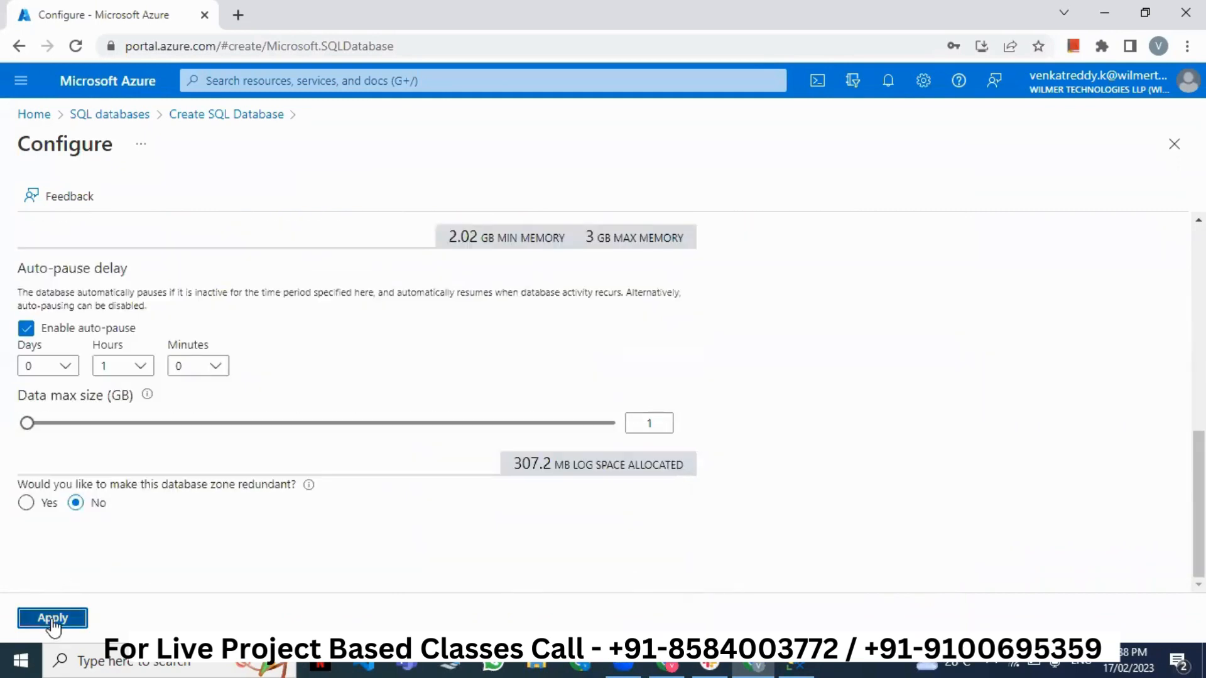
pyautogui.click(50, 618)
# - From the form showing Serverless, 1 vCore and 1 GB, reopen Configure database
pyautogui.scroll(5, 368, 465)
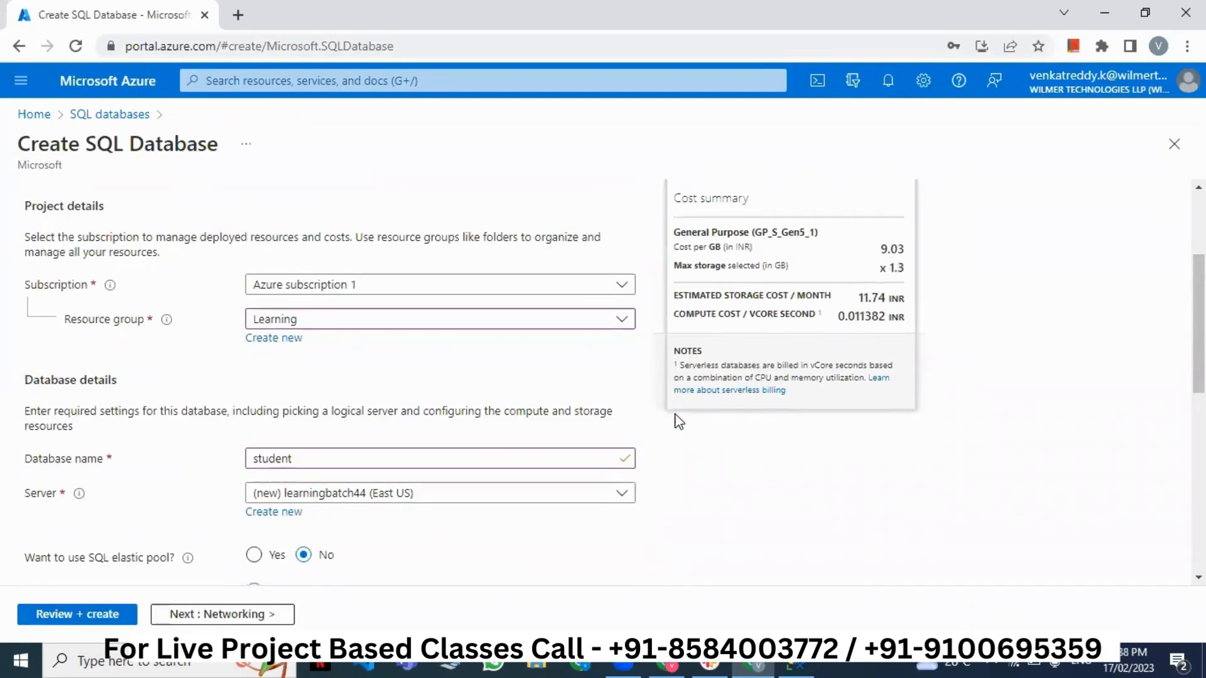
pyautogui.scroll(-5, 676, 422)
pyautogui.scroll(-1, 681, 422)
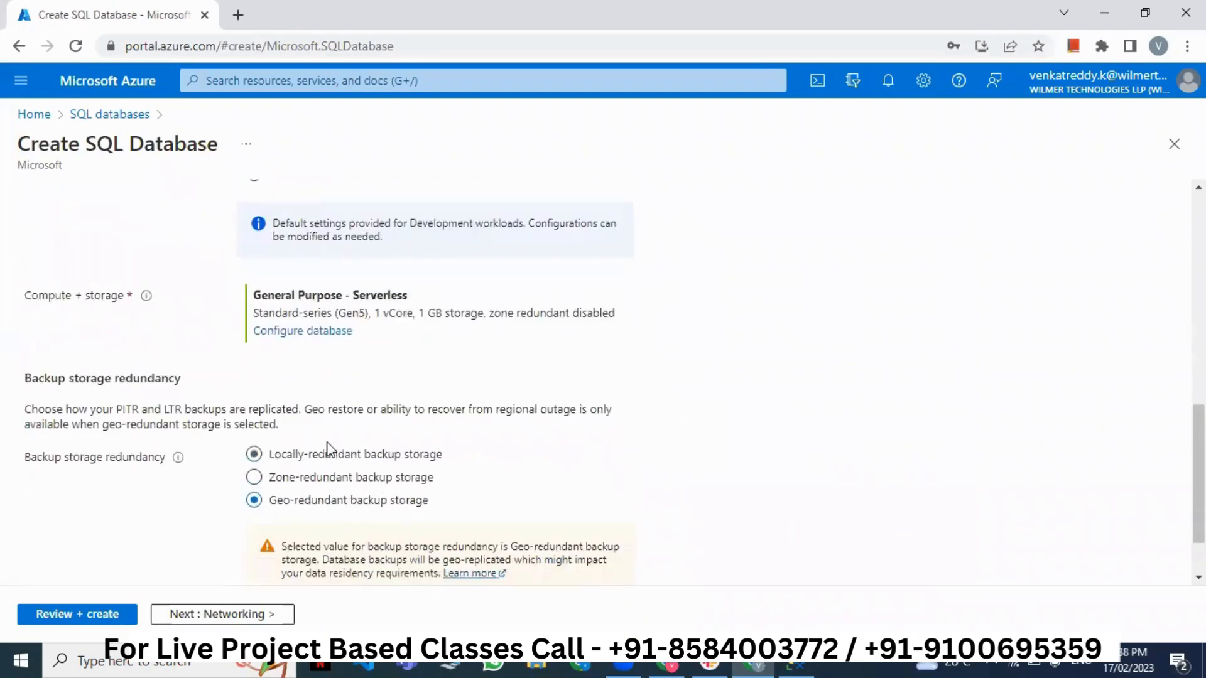
pyautogui.scroll(1, 377, 427)
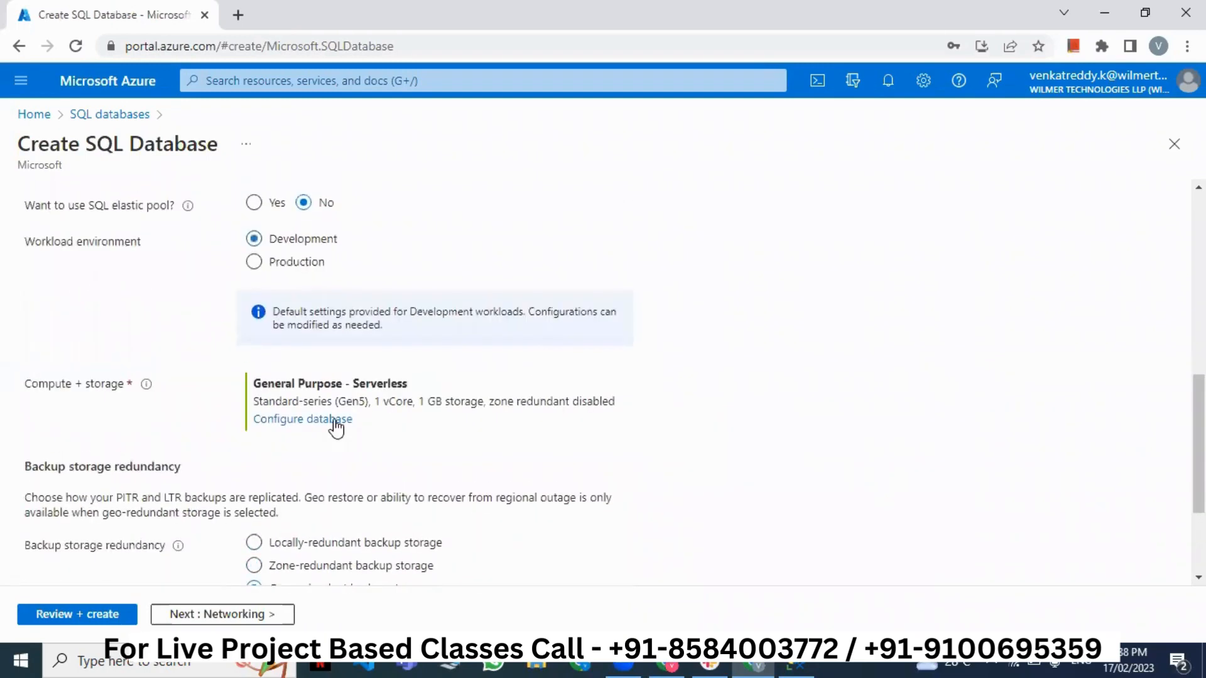
pyautogui.click(336, 421)
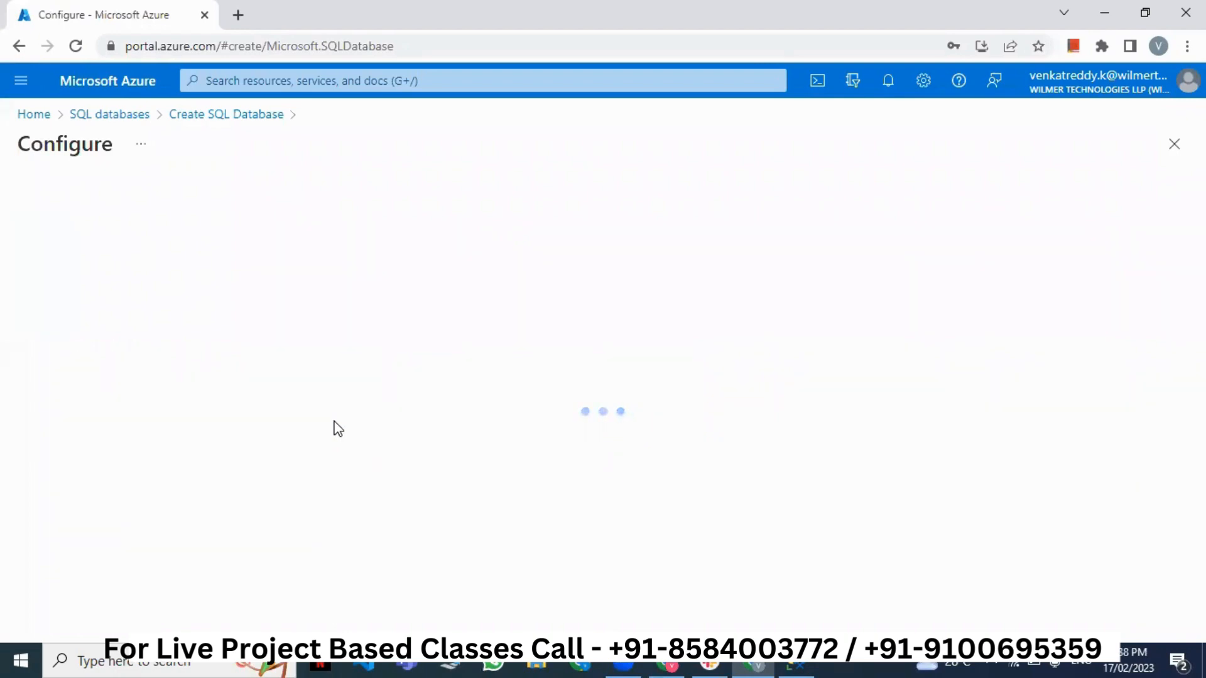
# - Set Max vCores to 2, Min vCores to 0.75 and data max size to 50 GB, then apply
pyautogui.scroll(-4, 336, 428)
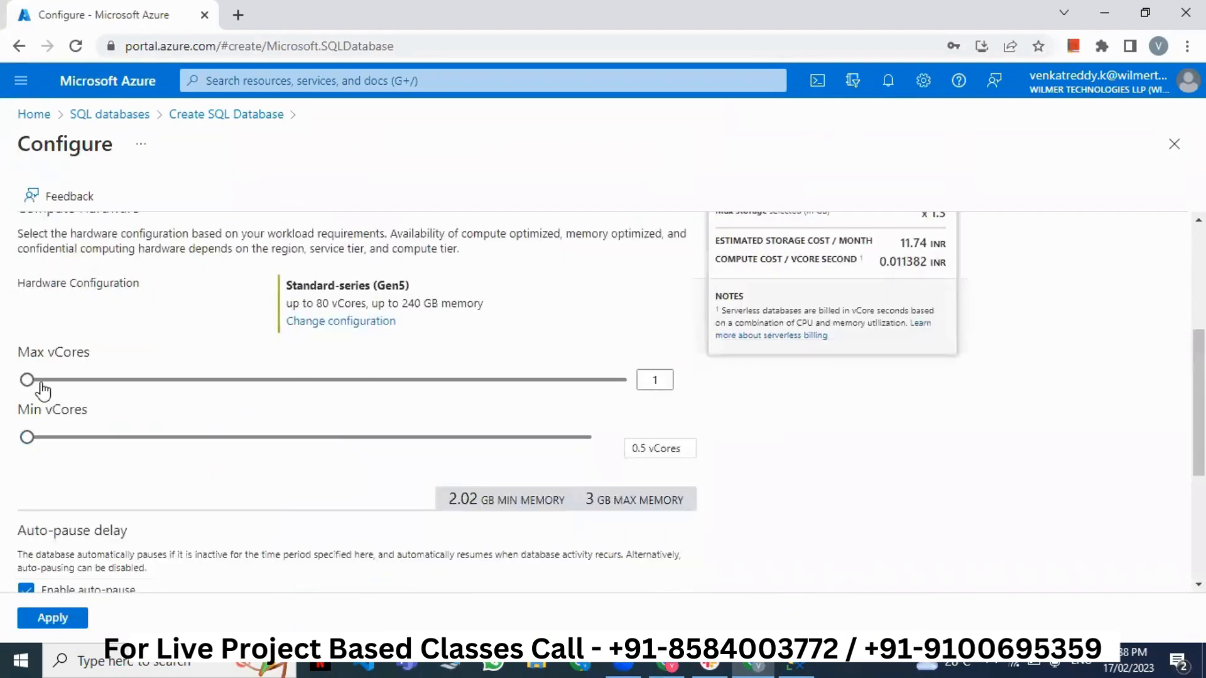
pyautogui.moveTo(33, 386); pyautogui.dragTo(74, 386)
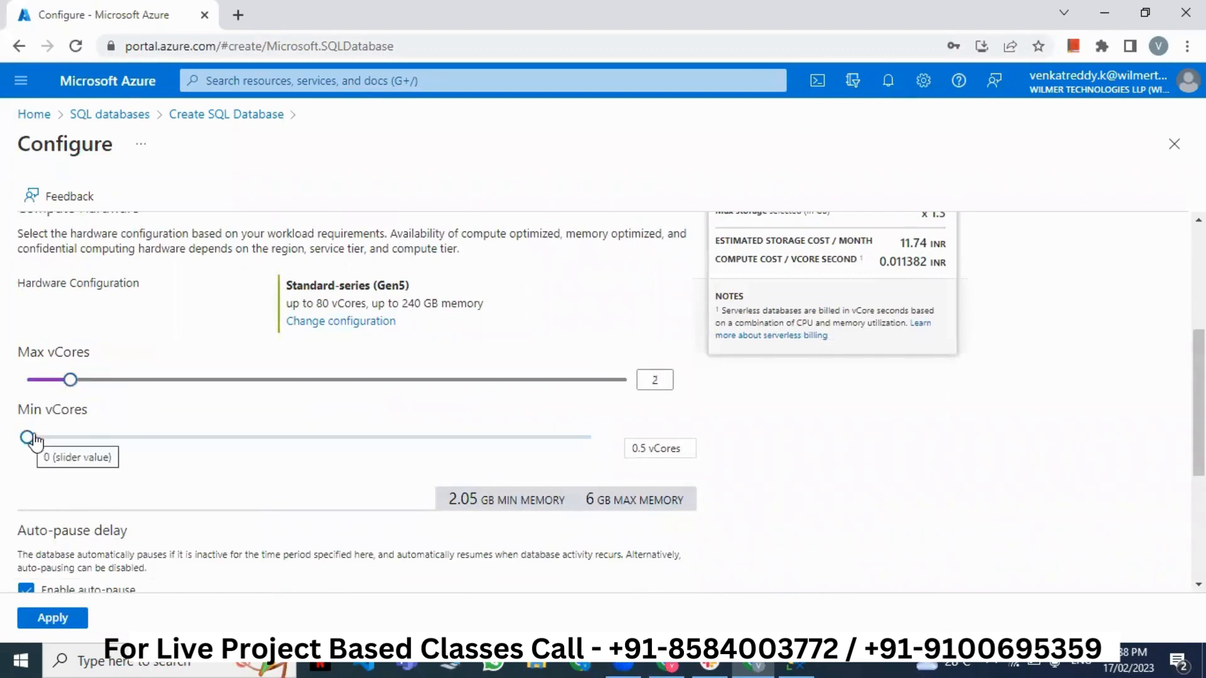
pyautogui.moveTo(33, 443); pyautogui.dragTo(121, 442)
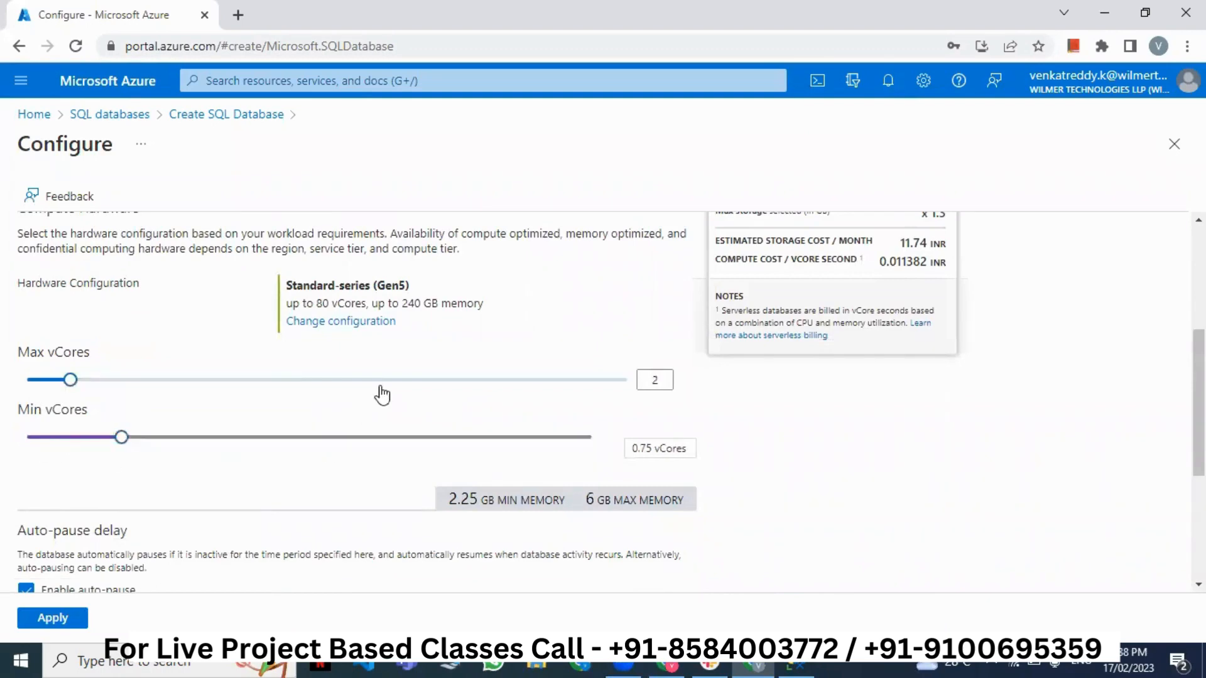
pyautogui.scroll(1, 378, 402)
pyautogui.scroll(-4, 379, 403)
pyautogui.scroll(-2, 153, 490)
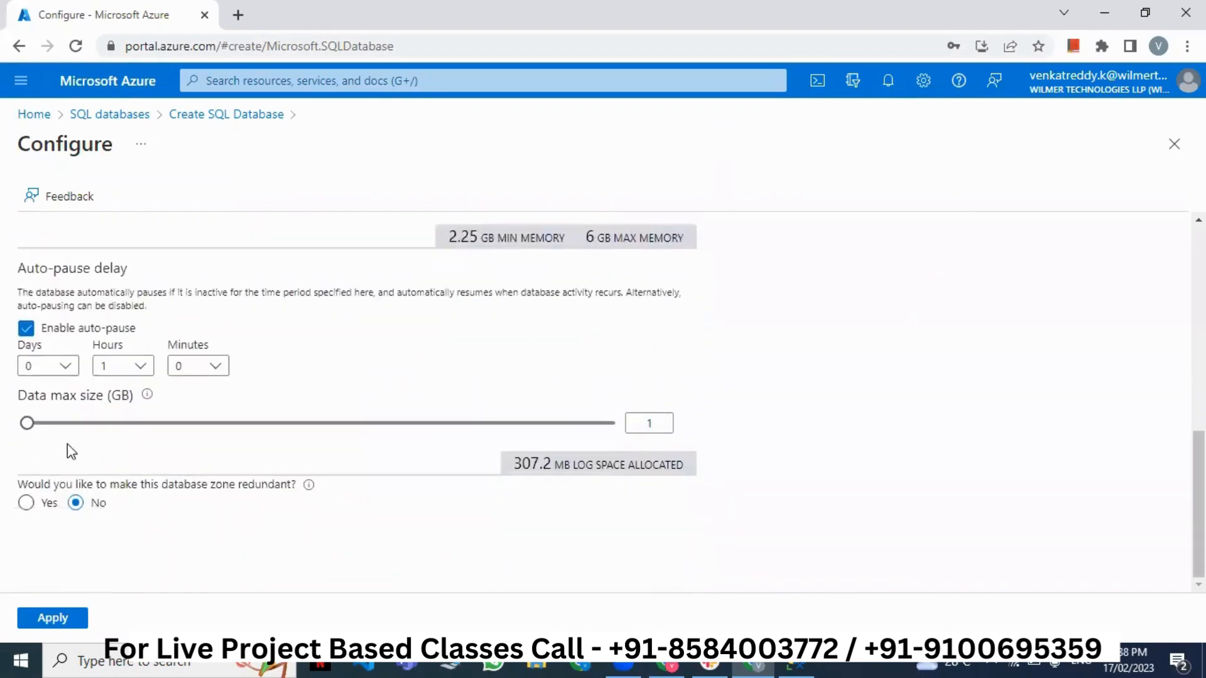
pyautogui.moveTo(32, 433); pyautogui.dragTo(56, 438)
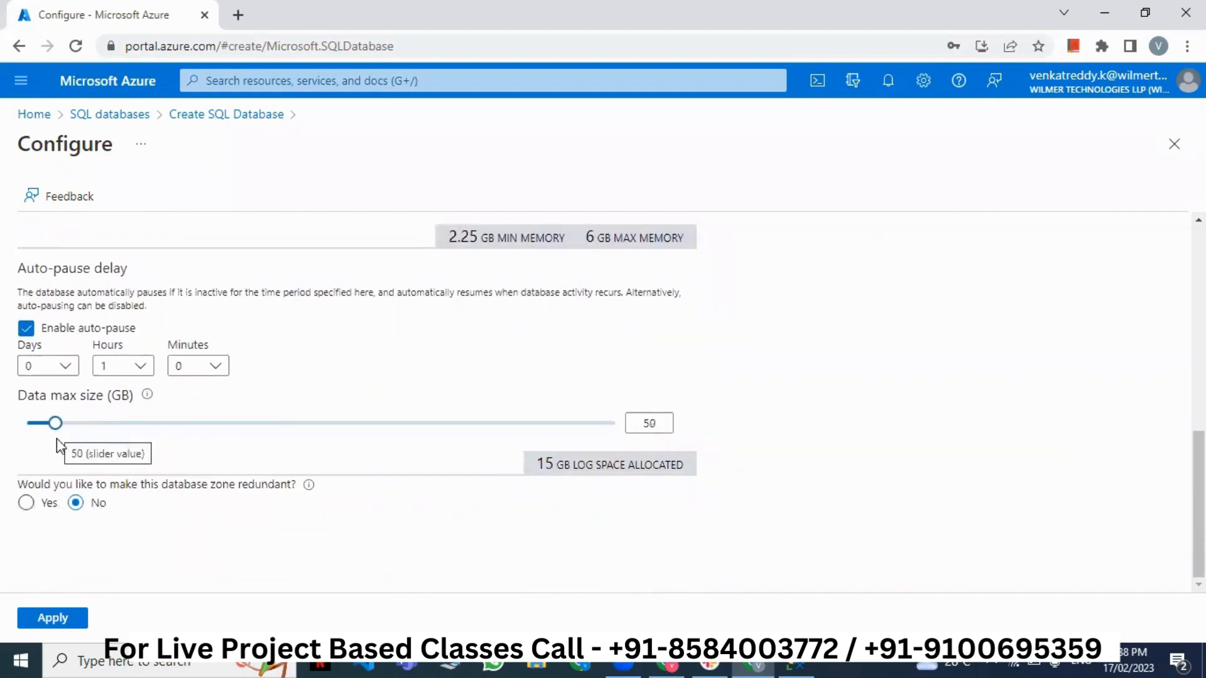
pyautogui.click(38, 618)
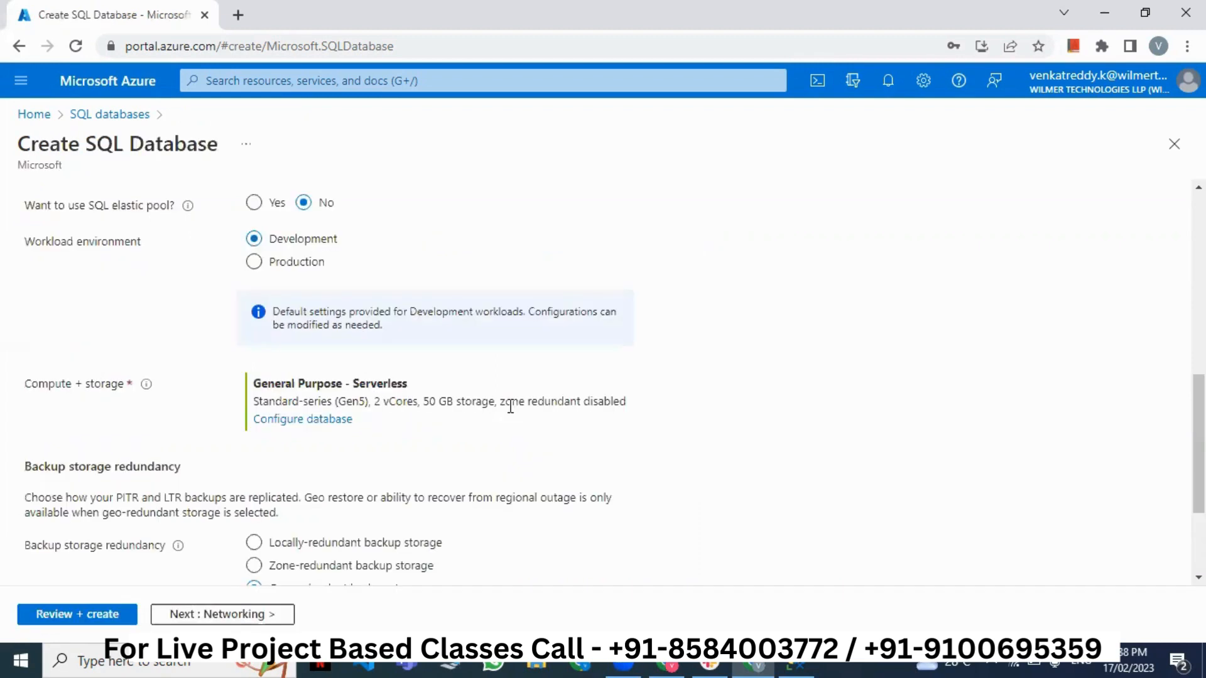
pyautogui.scroll(1, 510, 407)
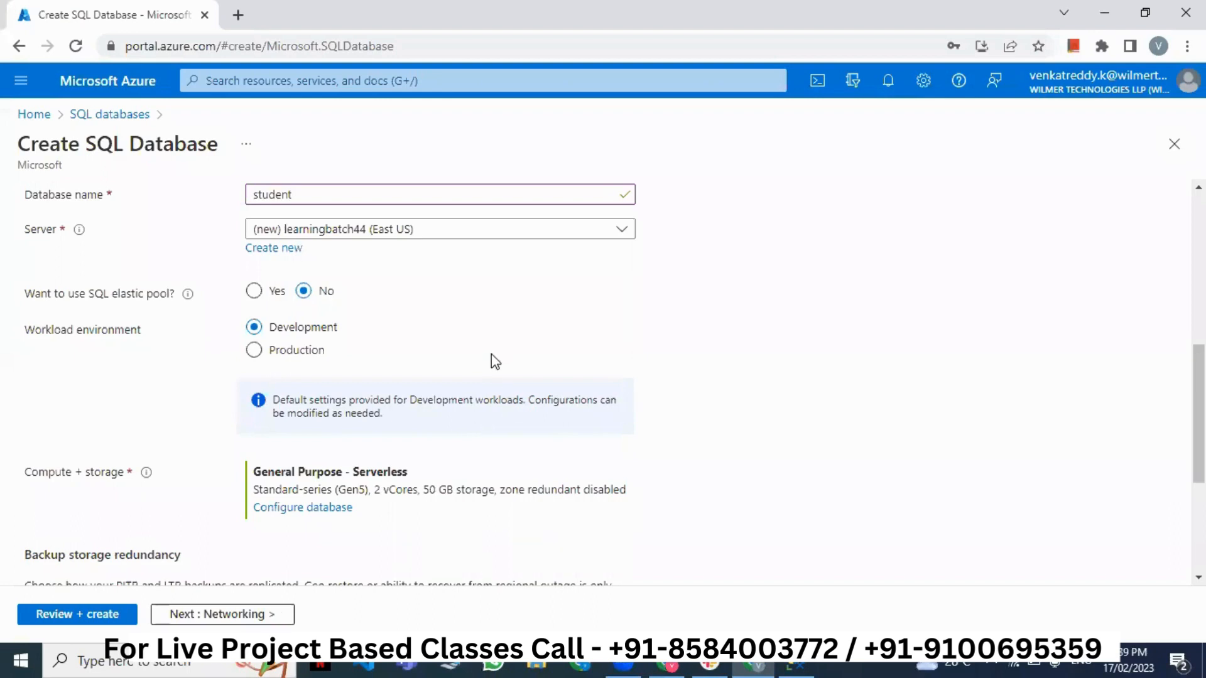
# - Launch Paint and draw a rectangle on the left of the canvas
pyautogui.click(80, 660)
pyautogui.write('paint')
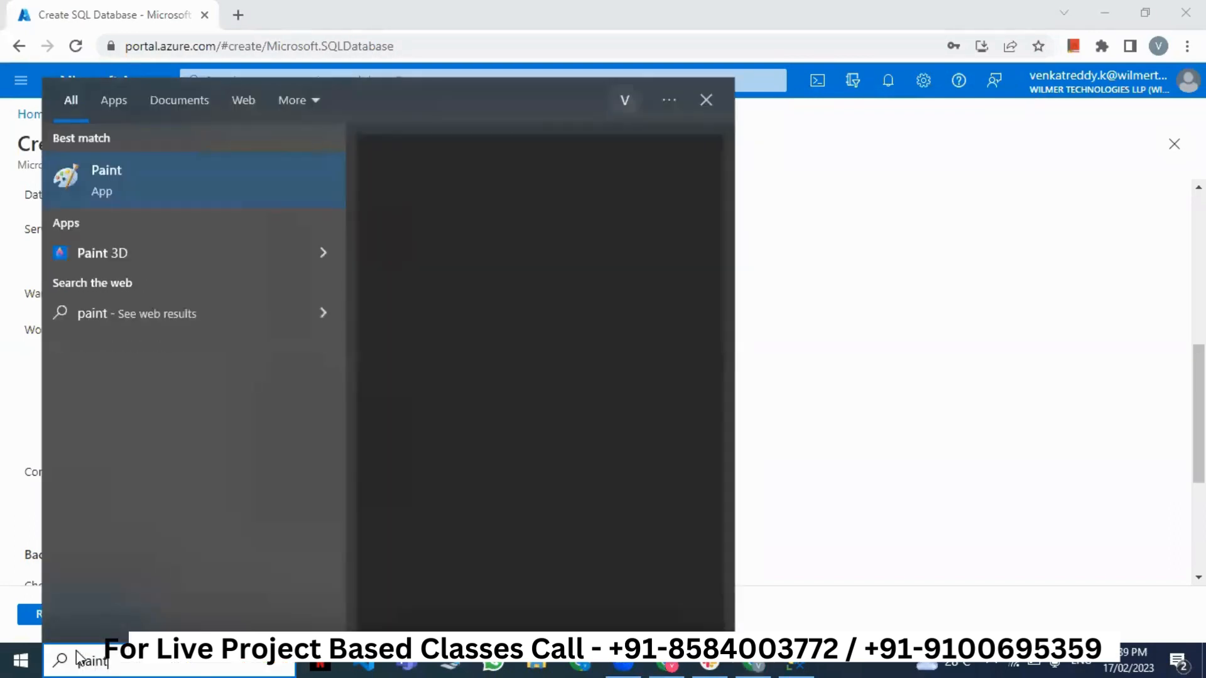
pyautogui.press('Return')
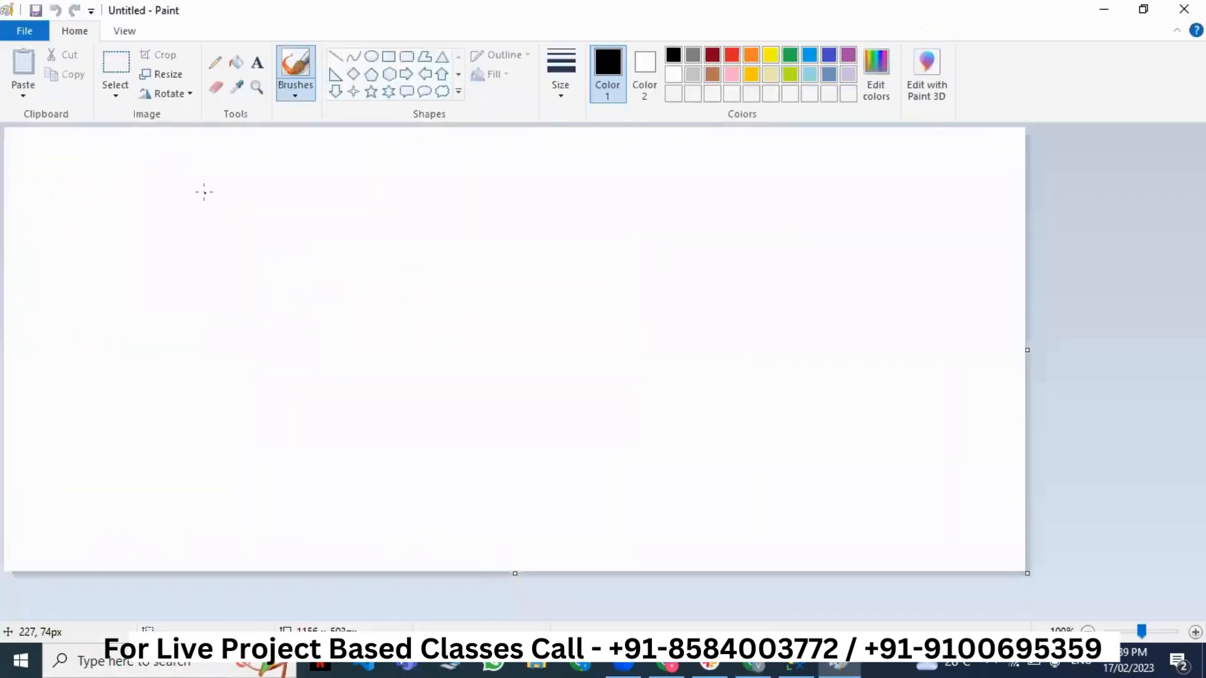
pyautogui.click(388, 56)
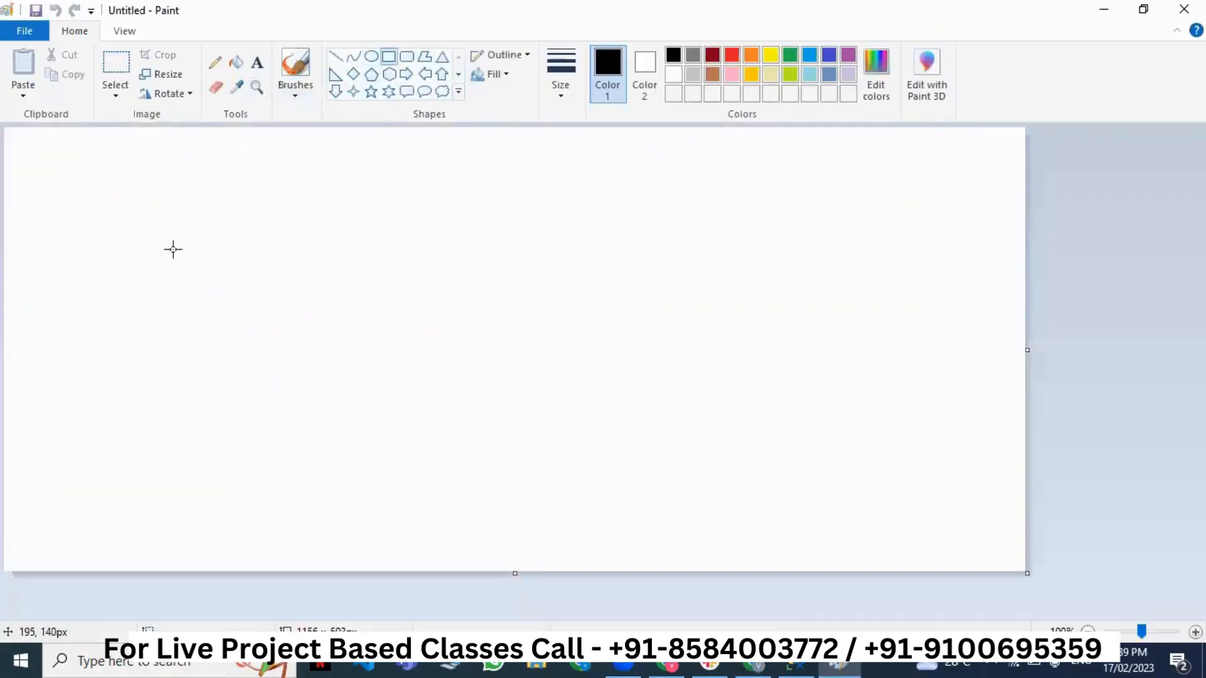
pyautogui.moveTo(173, 249); pyautogui.dragTo(366, 362)
pyautogui.click(257, 62)
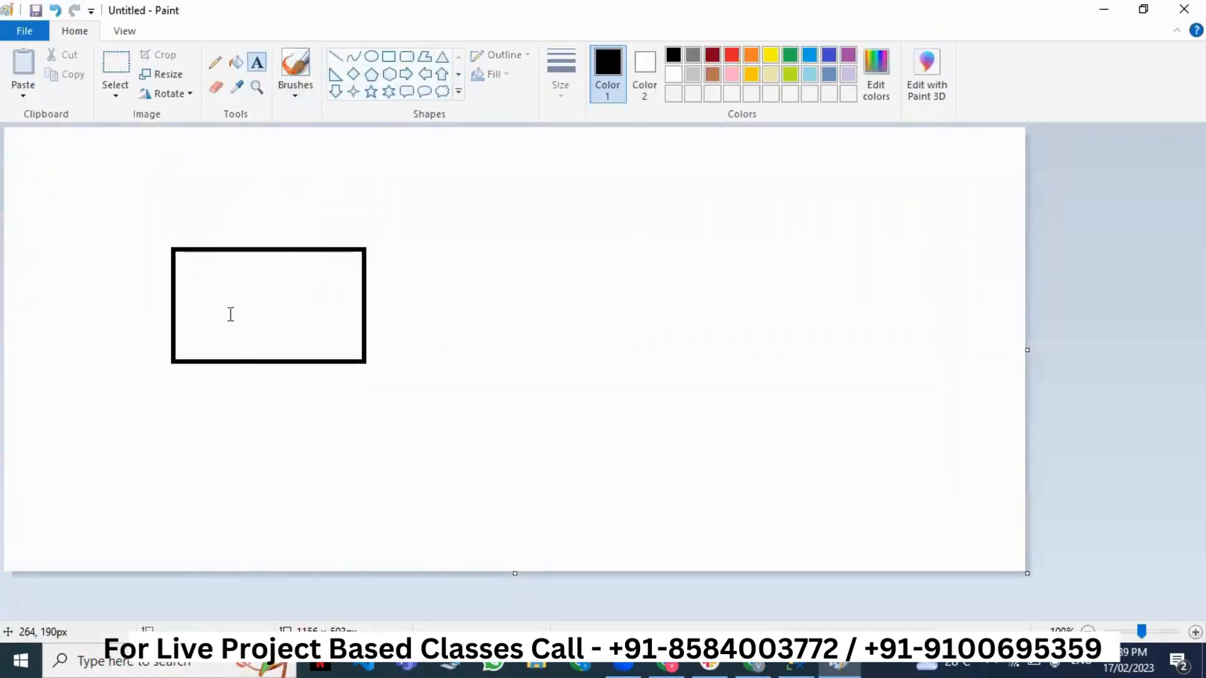
pyautogui.click(194, 218)
pyautogui.write('ww')
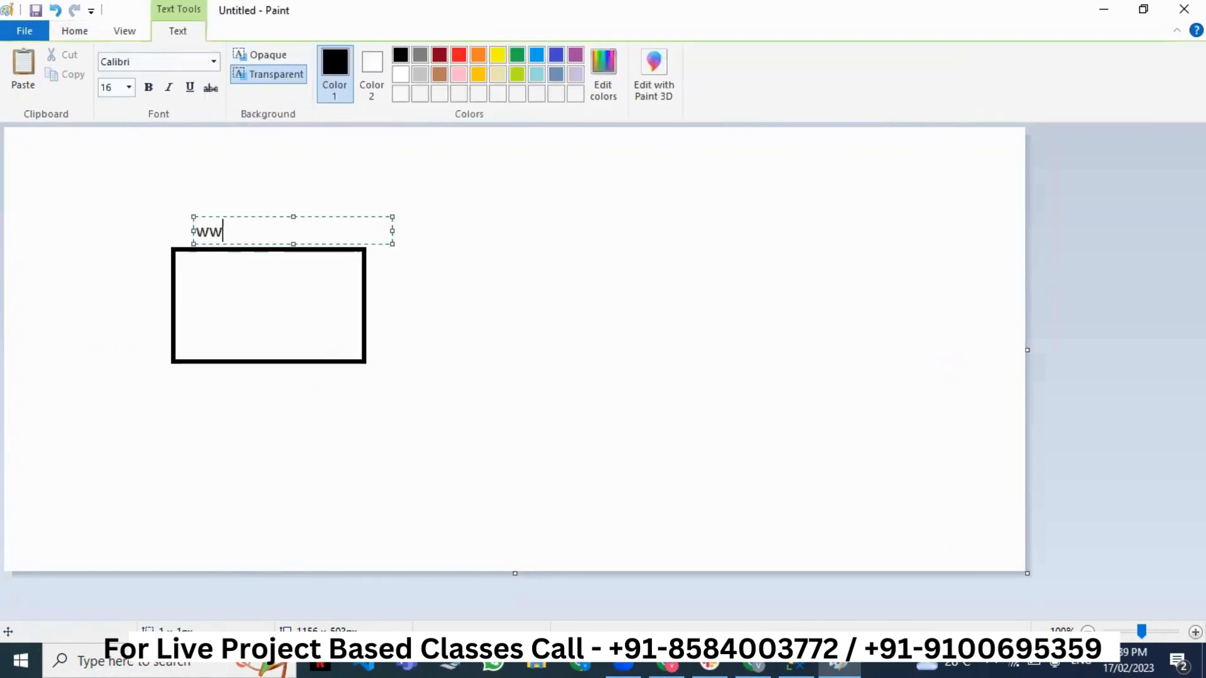
pyautogui.write('w.amazon.in')
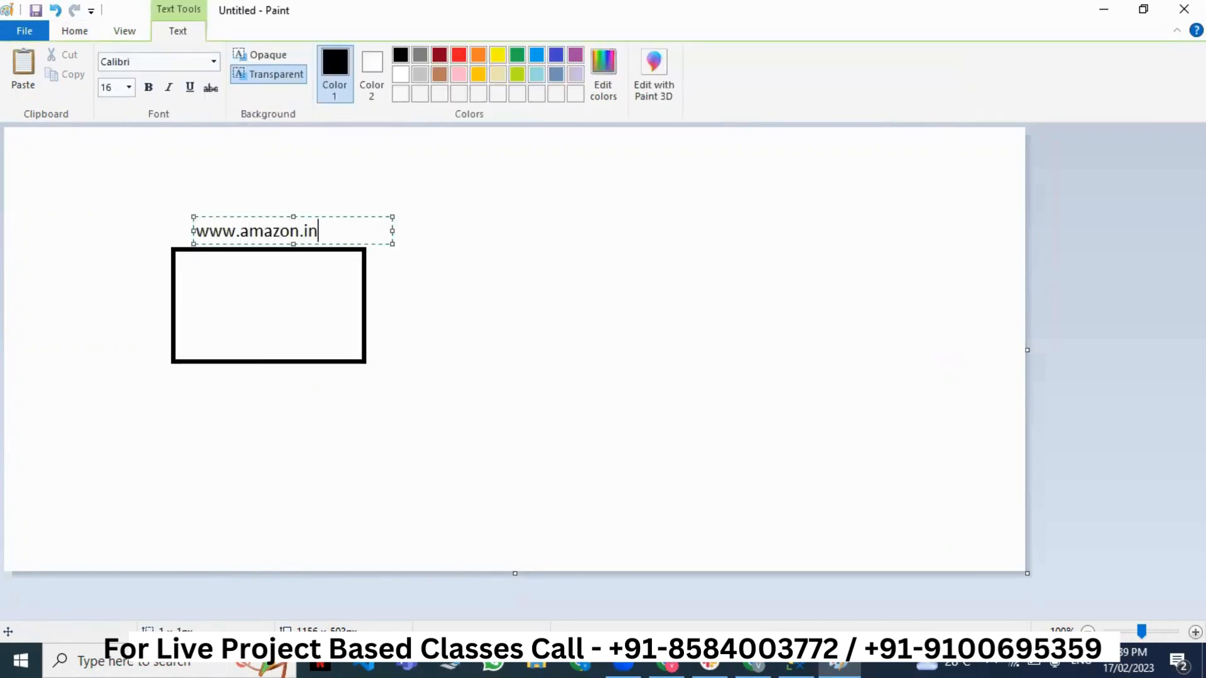
pyautogui.click(191, 284)
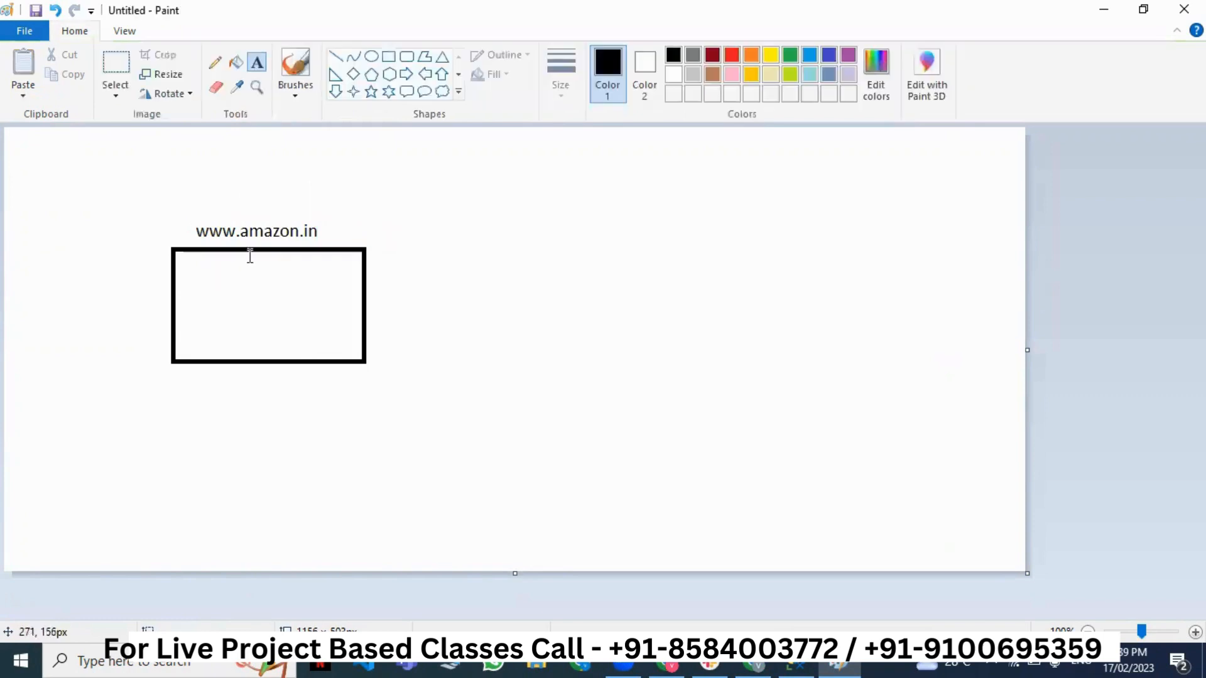
pyautogui.click(186, 282)
pyautogui.write('F')
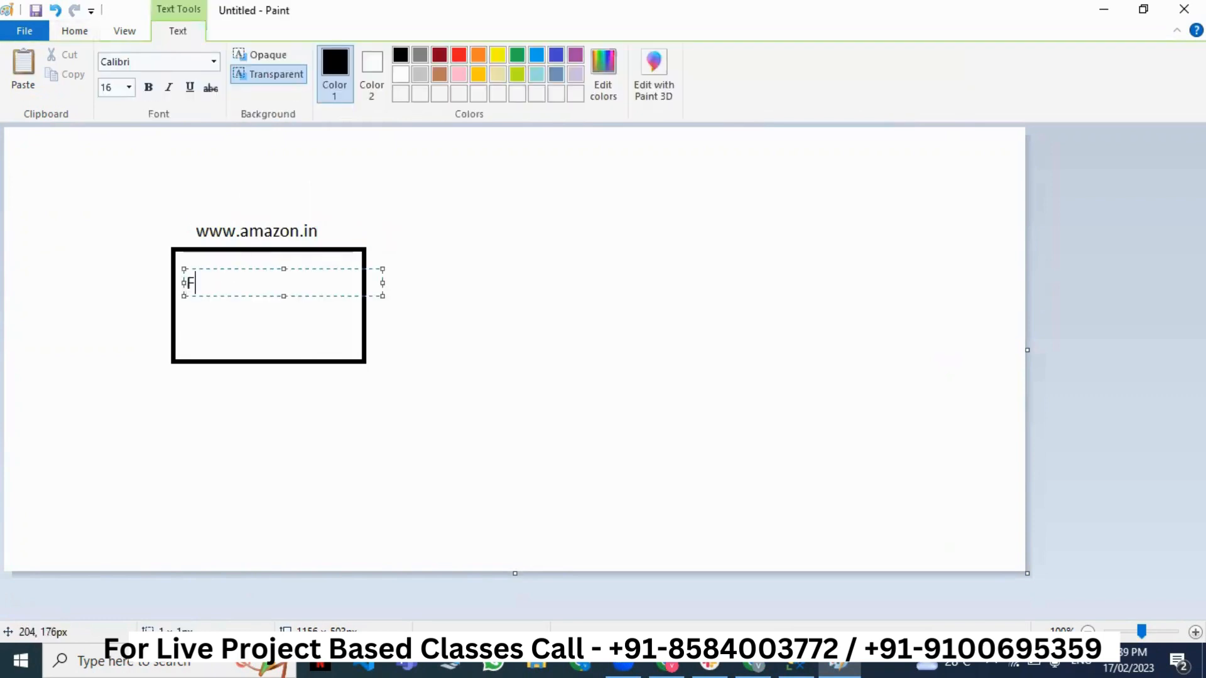
pyautogui.write('E, BE, Database')
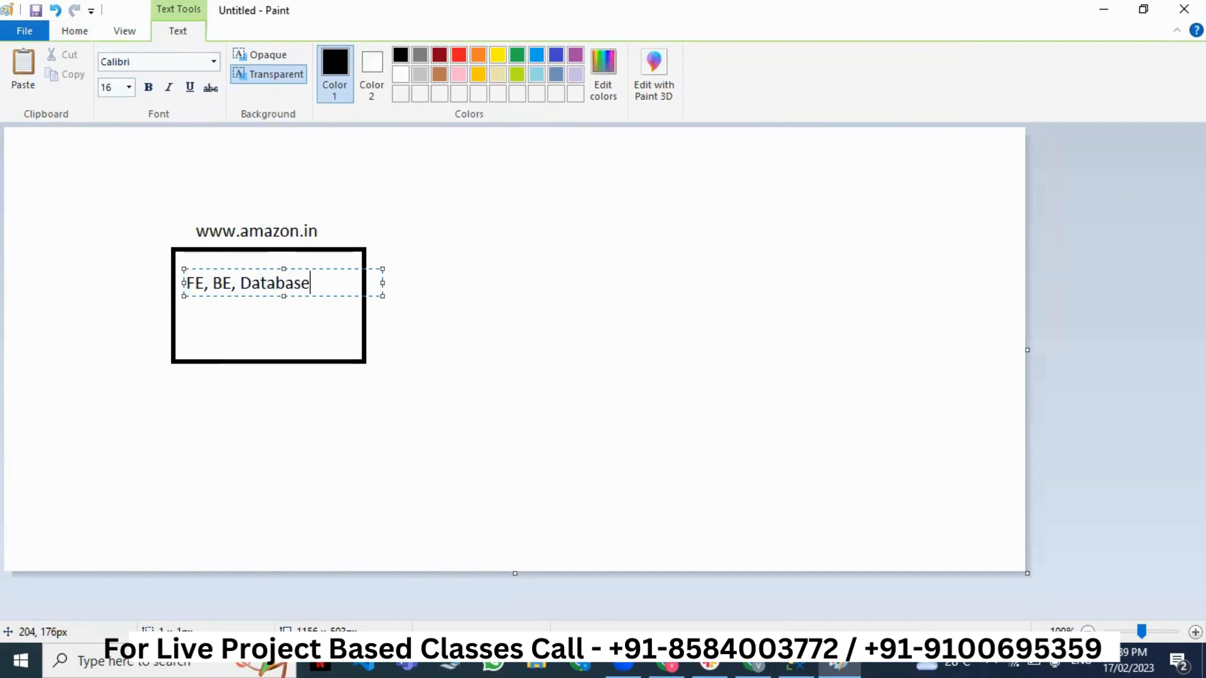
pyautogui.click(608, 320)
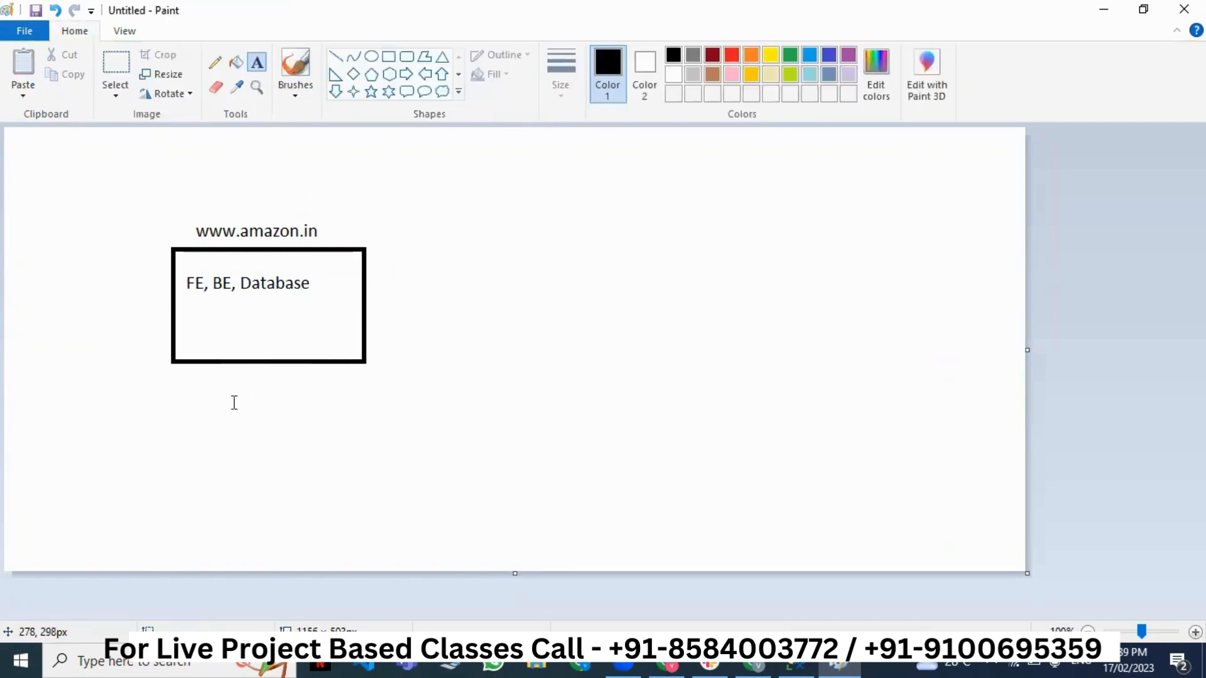
# - Write 10000000 below the box and draw a second rectangle to the right
pyautogui.click(195, 400)
pyautogui.write('1')
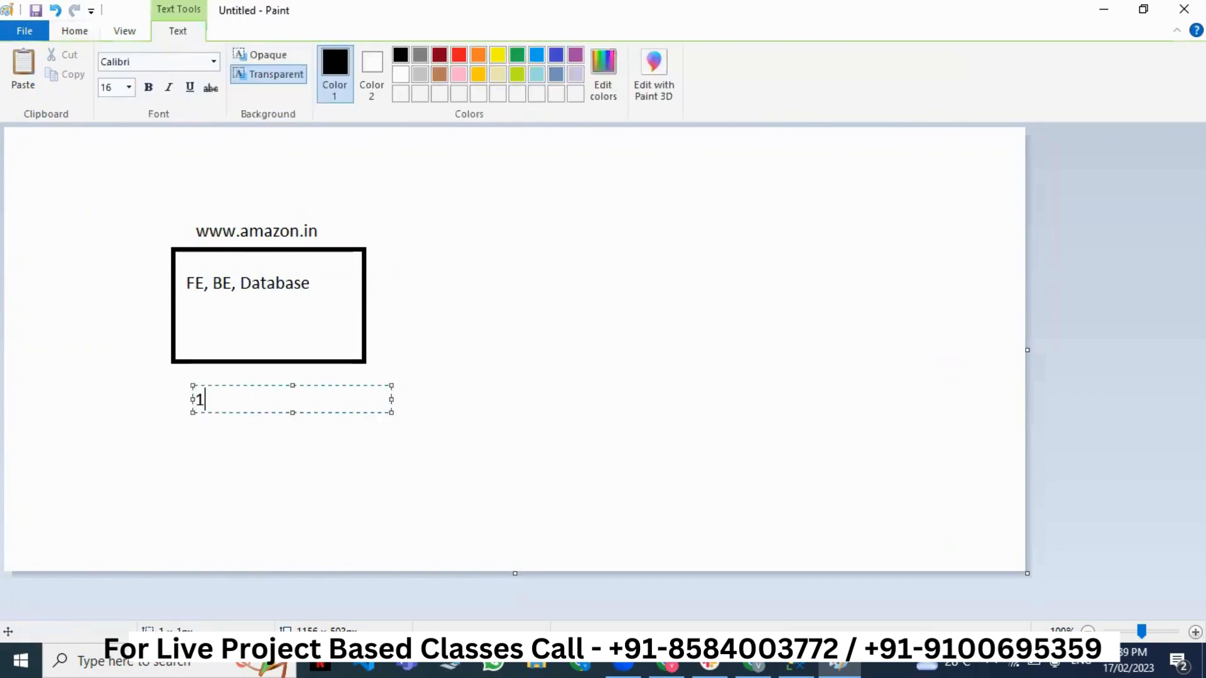
pyautogui.write('0000000')
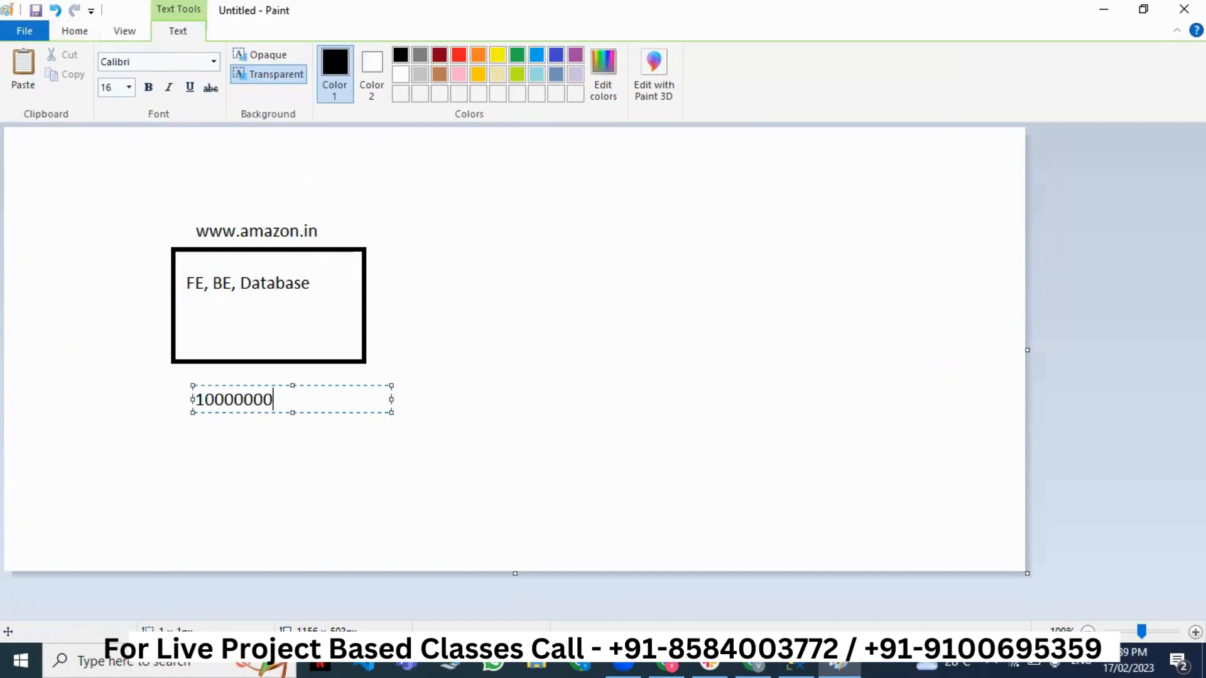
pyautogui.click(379, 466)
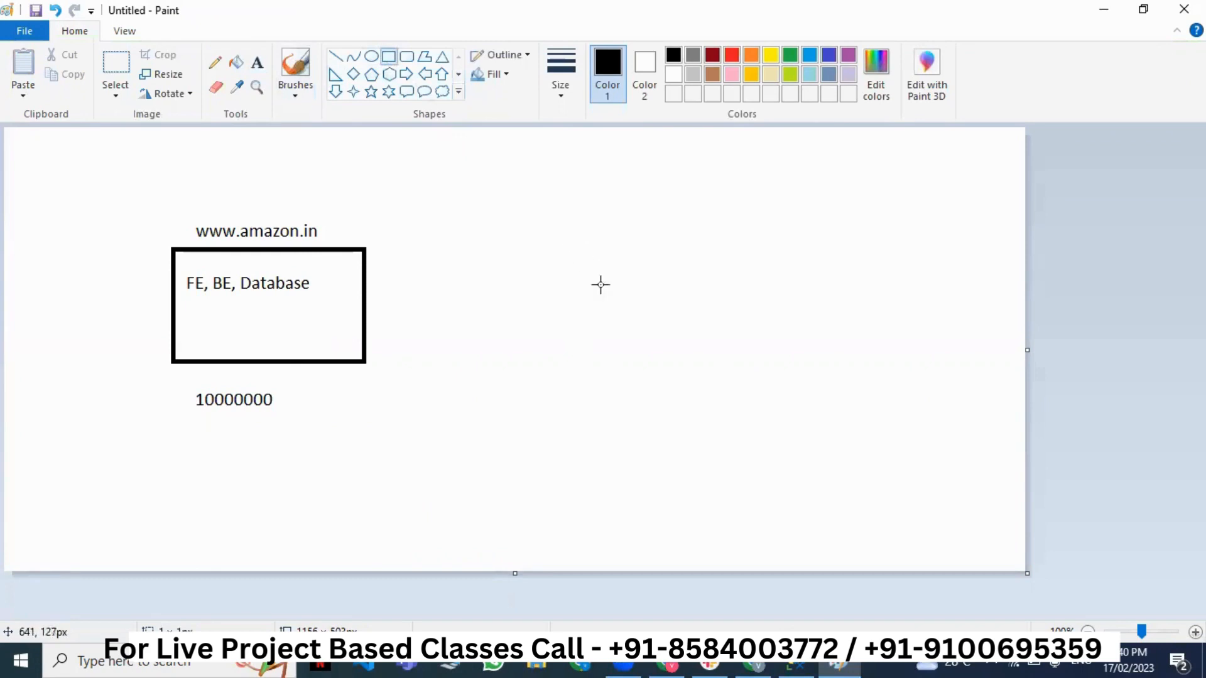
pyautogui.moveTo(570, 239); pyautogui.dragTo(733, 357)
# - Label the right rectangle venkat.com above and 2 below
pyautogui.click(491, 216)
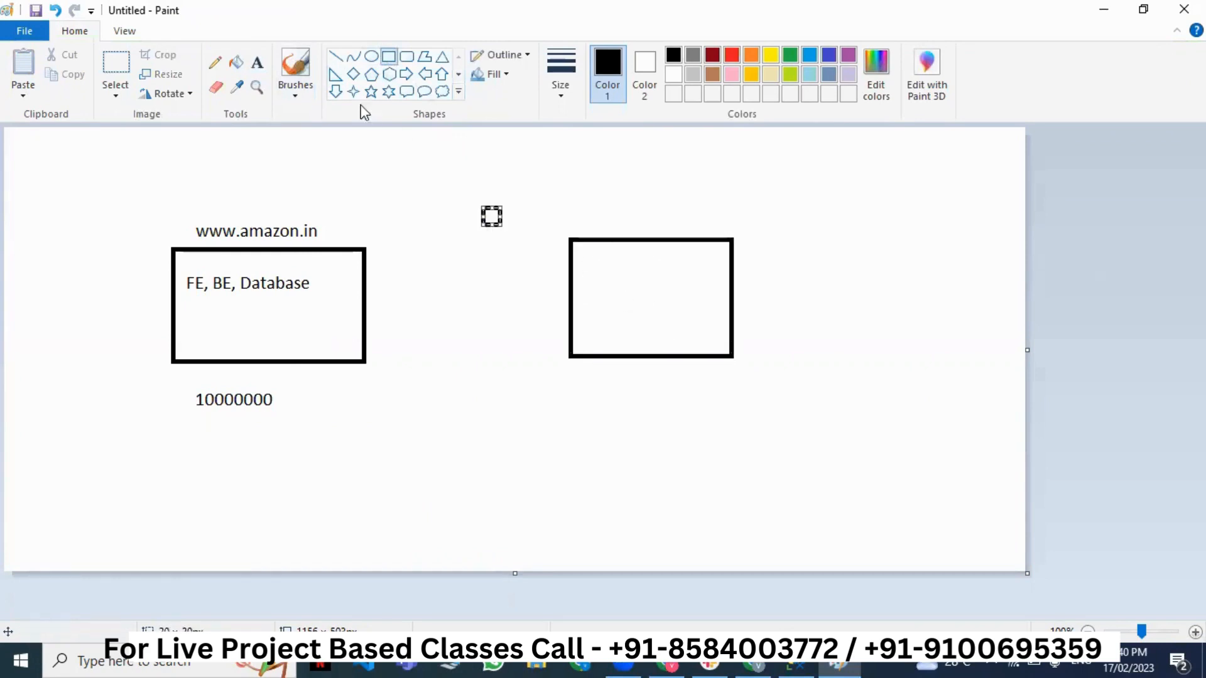
pyautogui.click(257, 63)
pyautogui.click(572, 219)
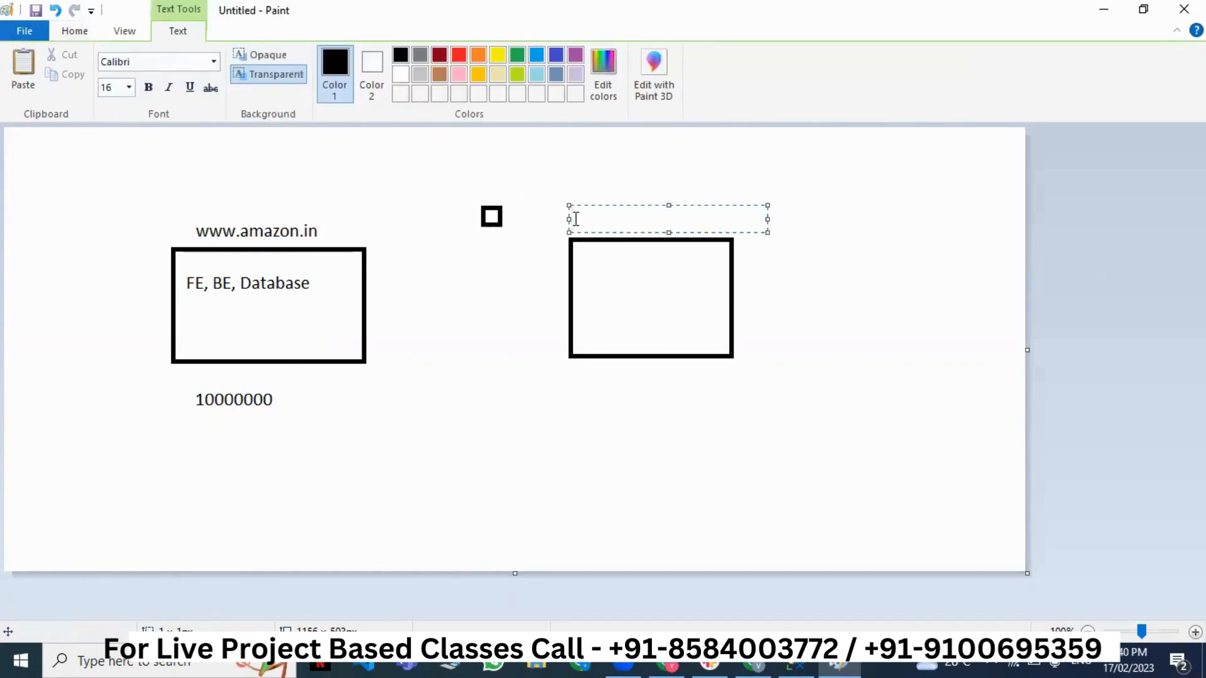
pyautogui.write('venkat.com')
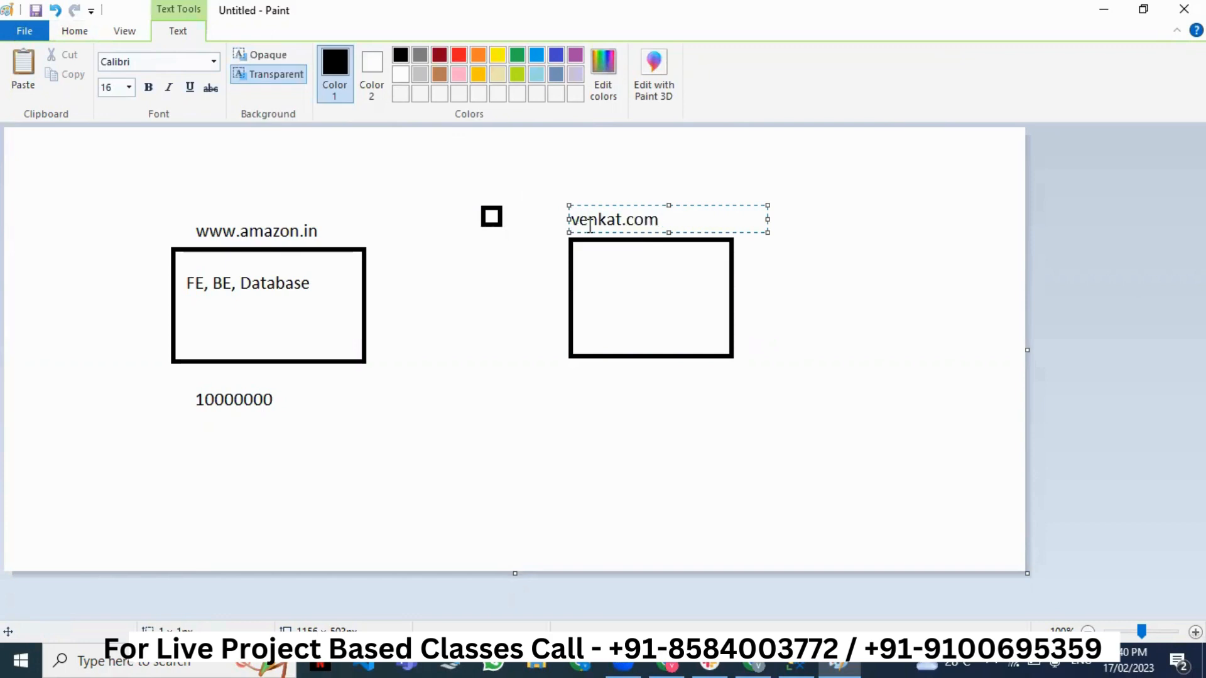
pyautogui.click(590, 397)
pyautogui.write('2')
pyautogui.click(644, 478)
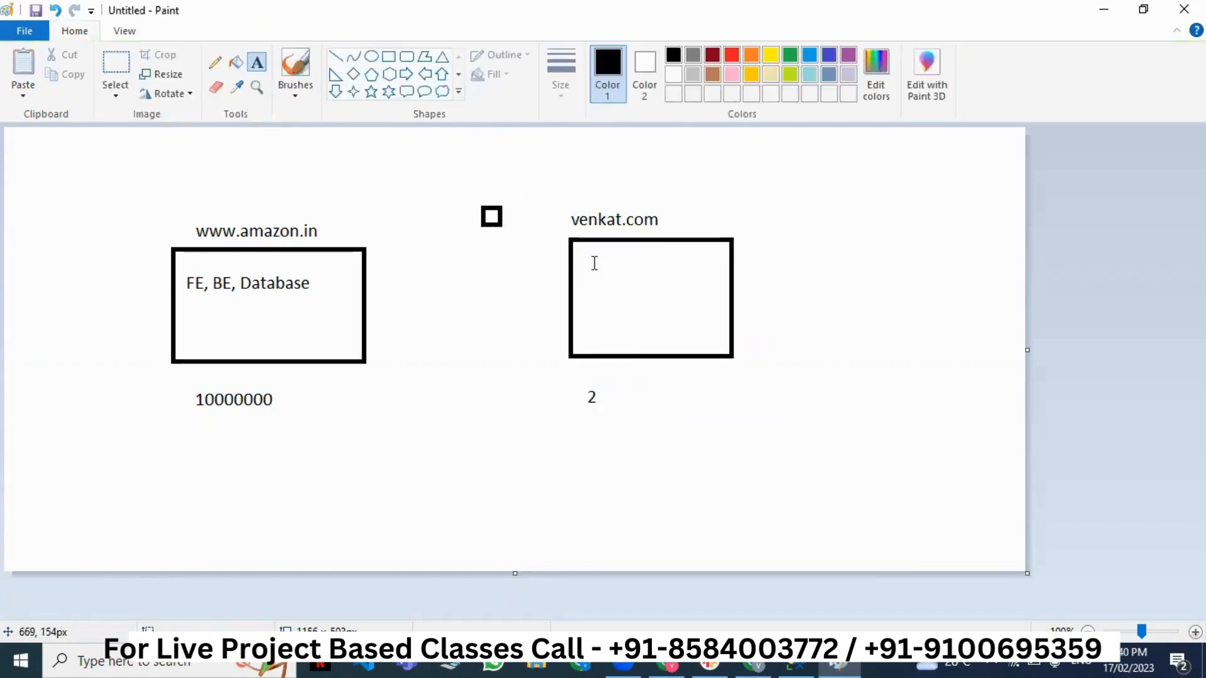
# - Write 'FE, BE , Database' inside the venkat.com box
pyautogui.click(584, 256)
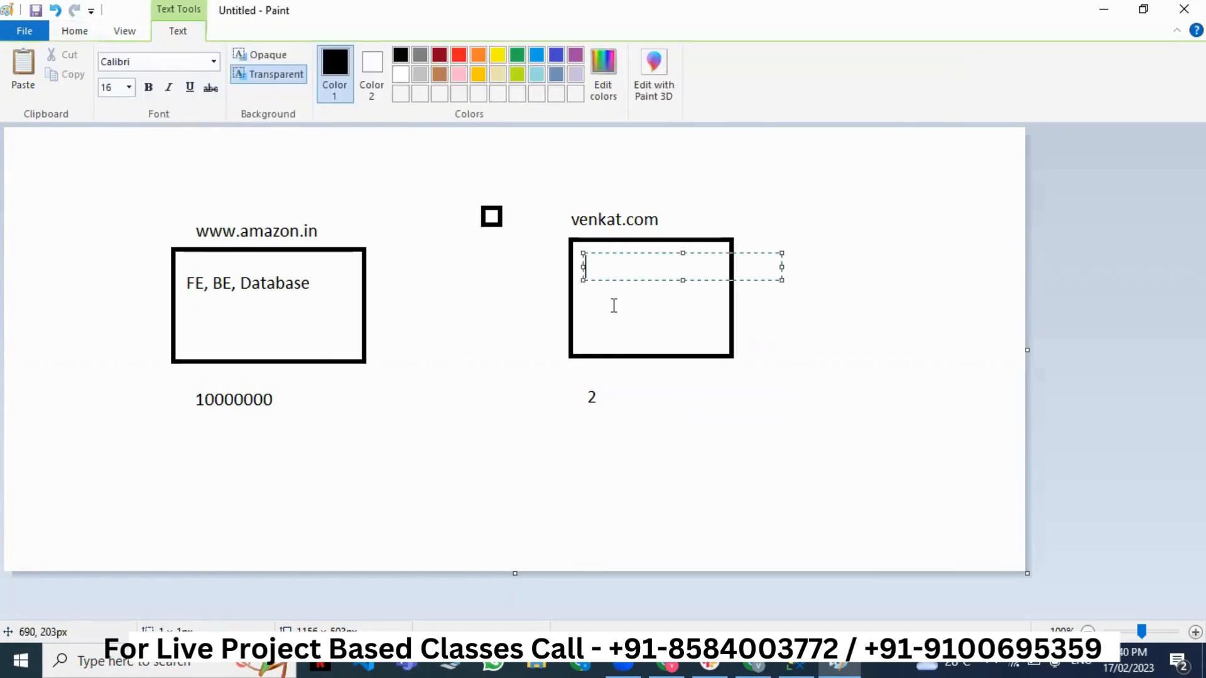
pyautogui.write('FE, BE , Database')
pyautogui.click(612, 420)
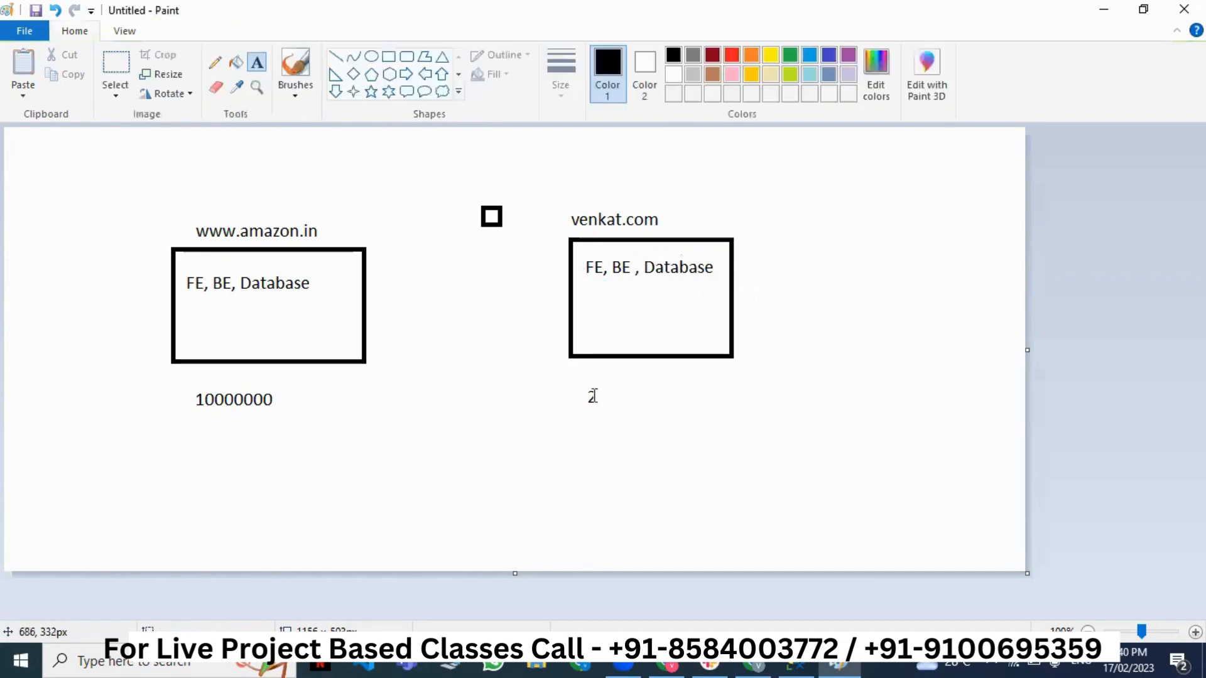
pyautogui.moveTo(573, 370); pyautogui.dragTo(639, 454)
pyautogui.click(670, 437)
# - Add the note '1 core , 2 core' to the right of venkat.com
pyautogui.click(795, 251)
pyautogui.write('1 c')
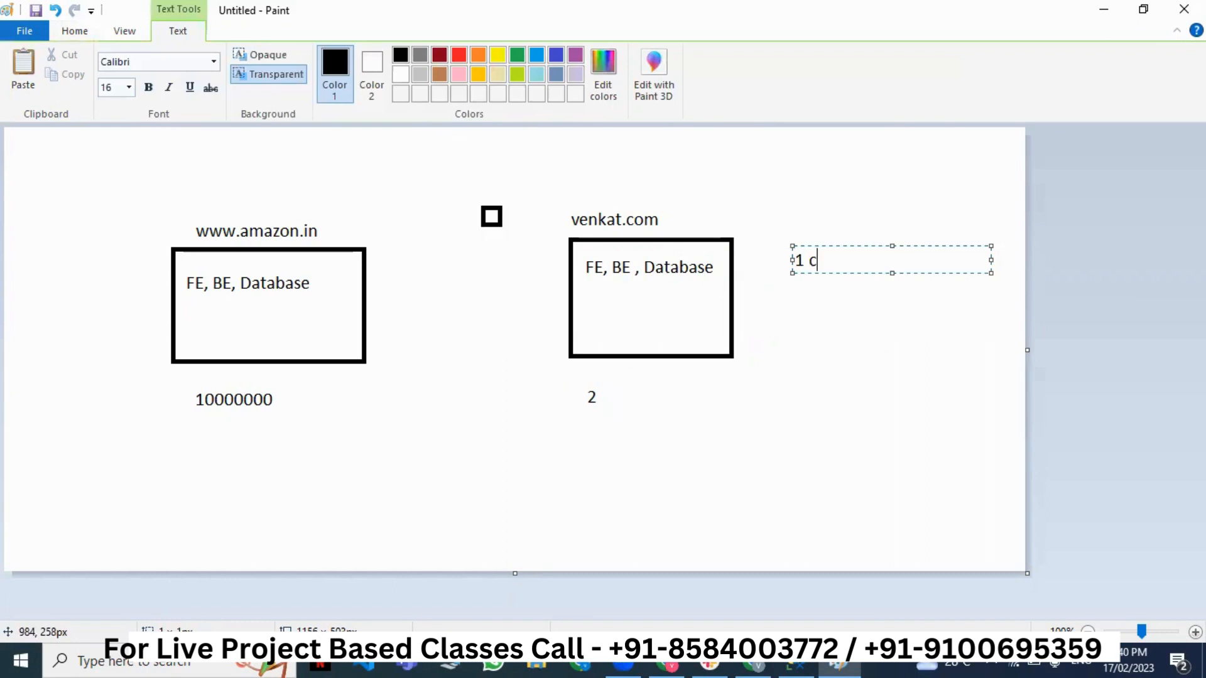
pyautogui.write('ore , 2 core')
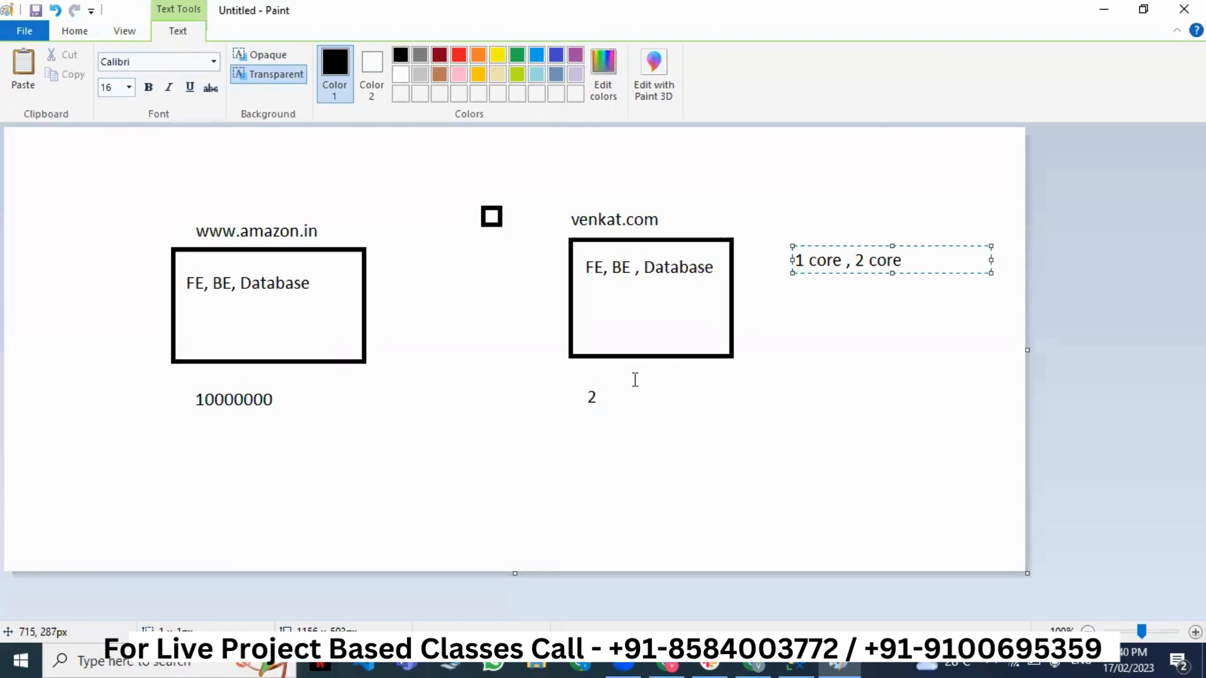
pyautogui.moveTo(621, 409); pyautogui.dragTo(584, 392)
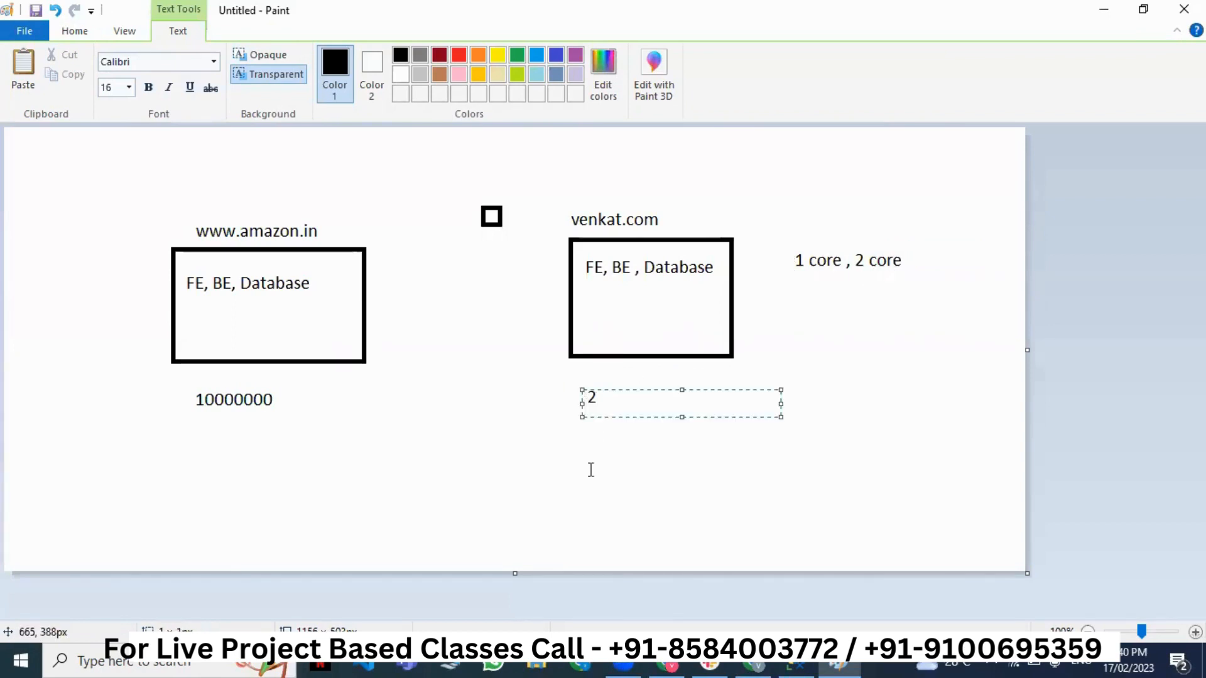
pyautogui.click(341, 425)
pyautogui.moveTo(324, 420); pyautogui.dragTo(185, 382)
pyautogui.click(184, 468)
pyautogui.click(180, 463)
# - Add '1 core, 2 core' and '100GB' near 10000000, '2GB' under the 2, then close Paint
pyautogui.write('1')
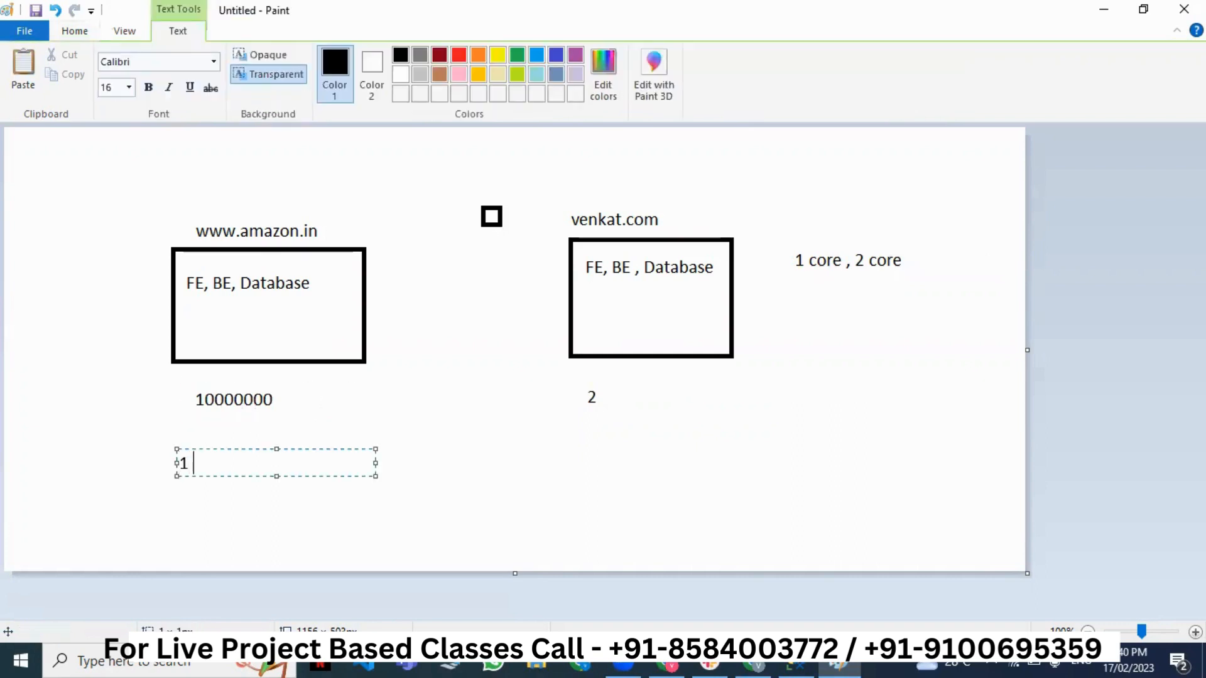
pyautogui.write(' core, 2 core')
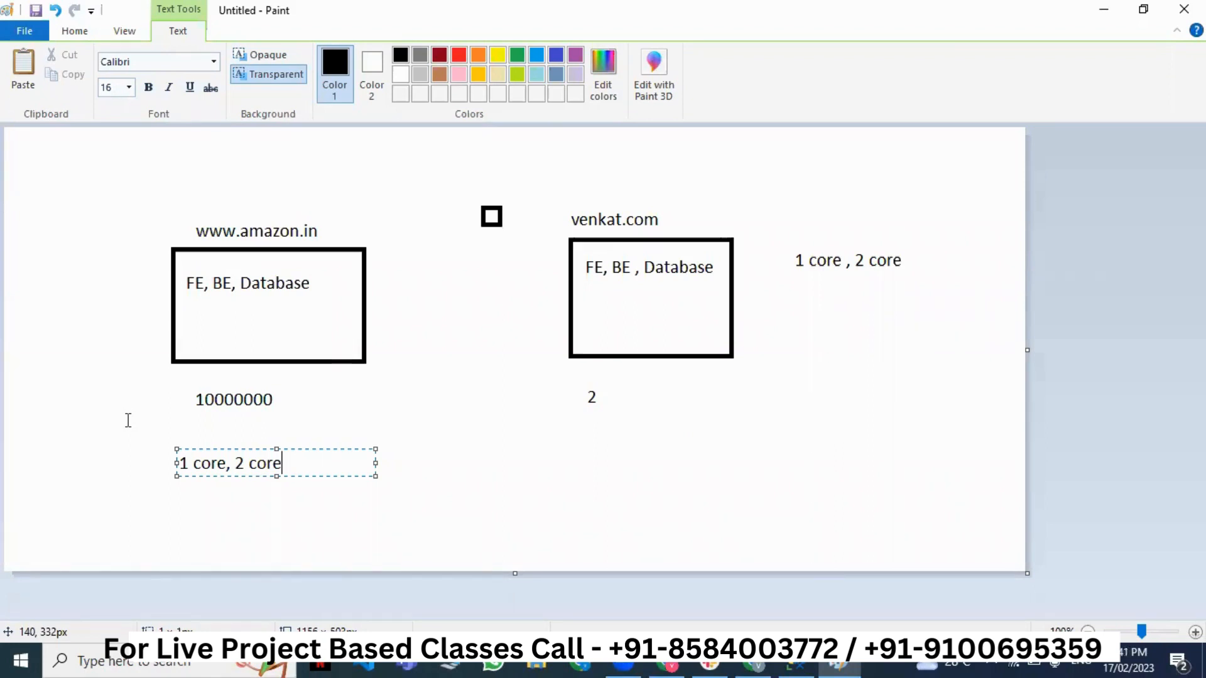
pyautogui.click(417, 501)
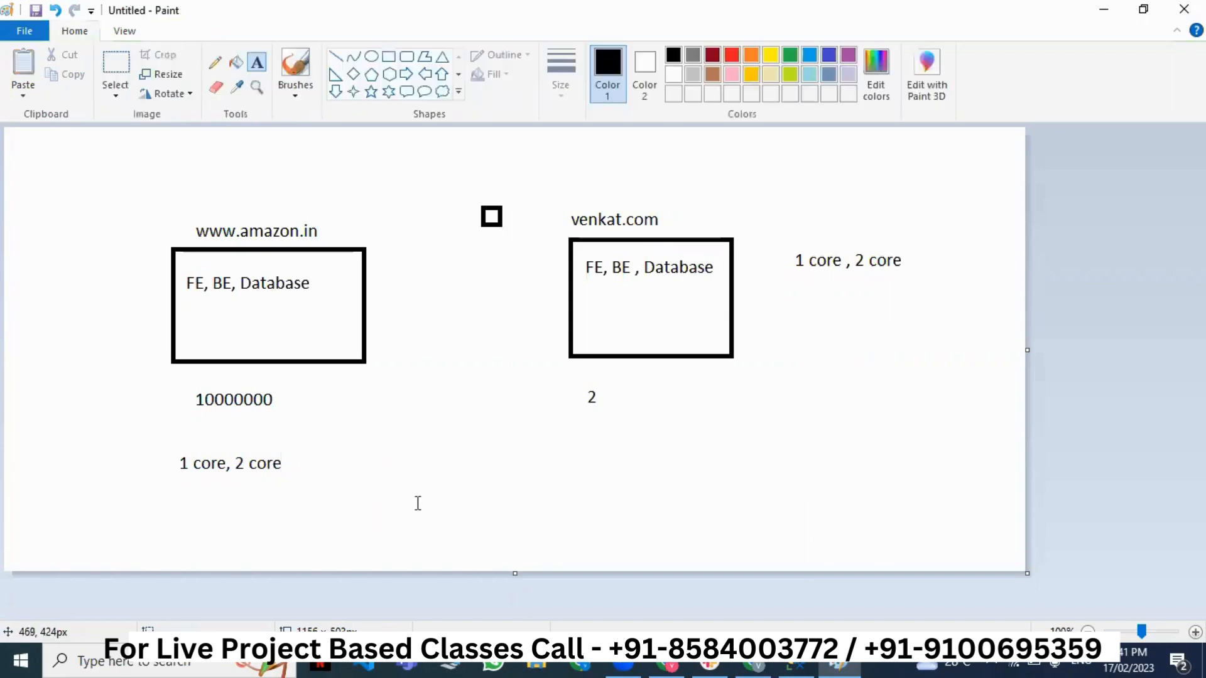
pyautogui.click(304, 412)
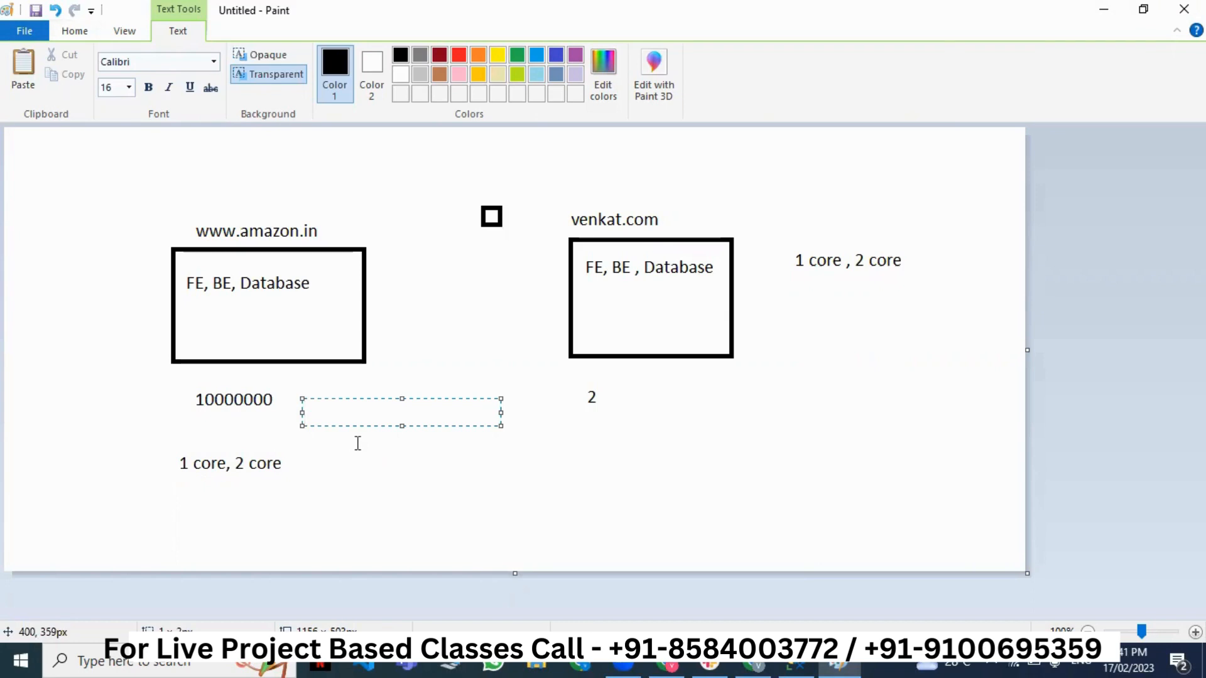
pyautogui.write('100GB')
pyautogui.click(631, 465)
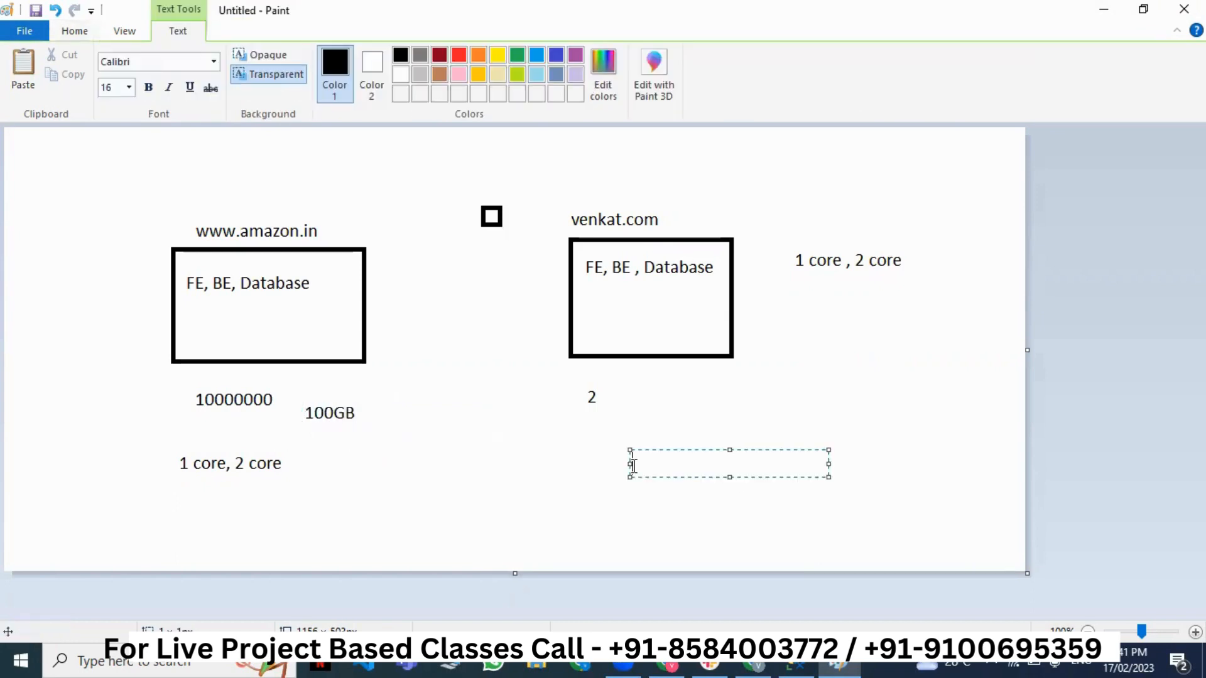
pyautogui.write('2GB')
pyautogui.click(1183, 9)
# - Discard the Paint sketch and set the student database's backup storage to Locally-redundant
pyautogui.click(641, 331)
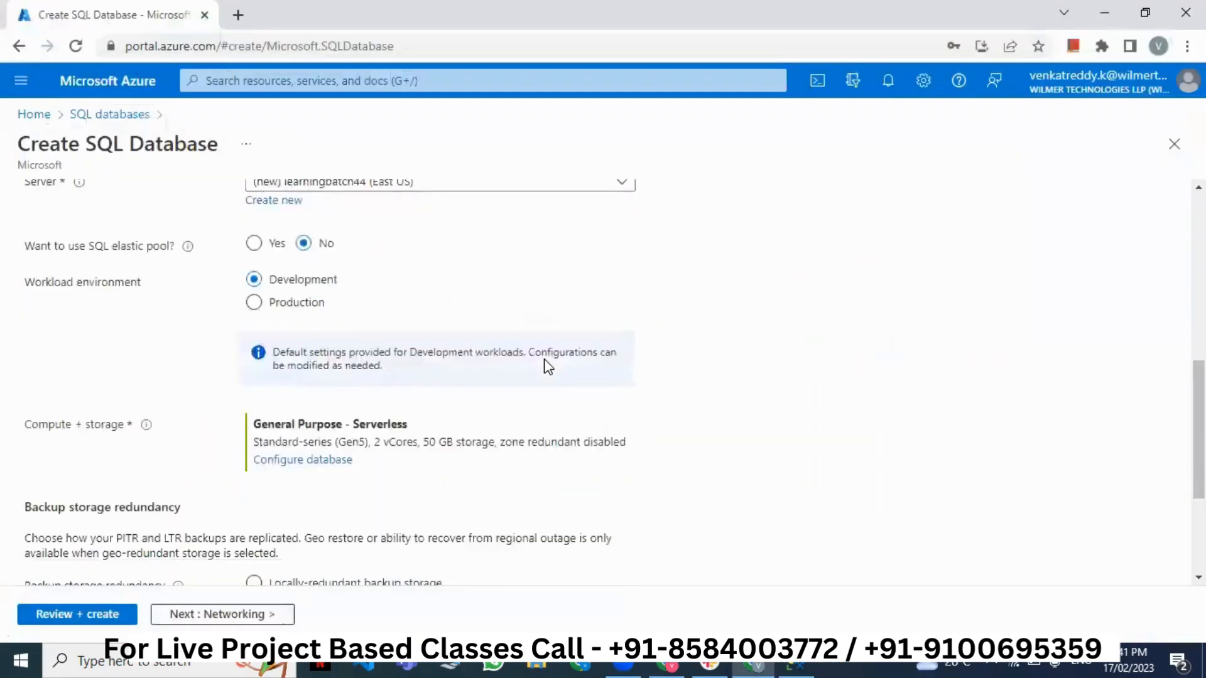
pyautogui.scroll(-2, 548, 366)
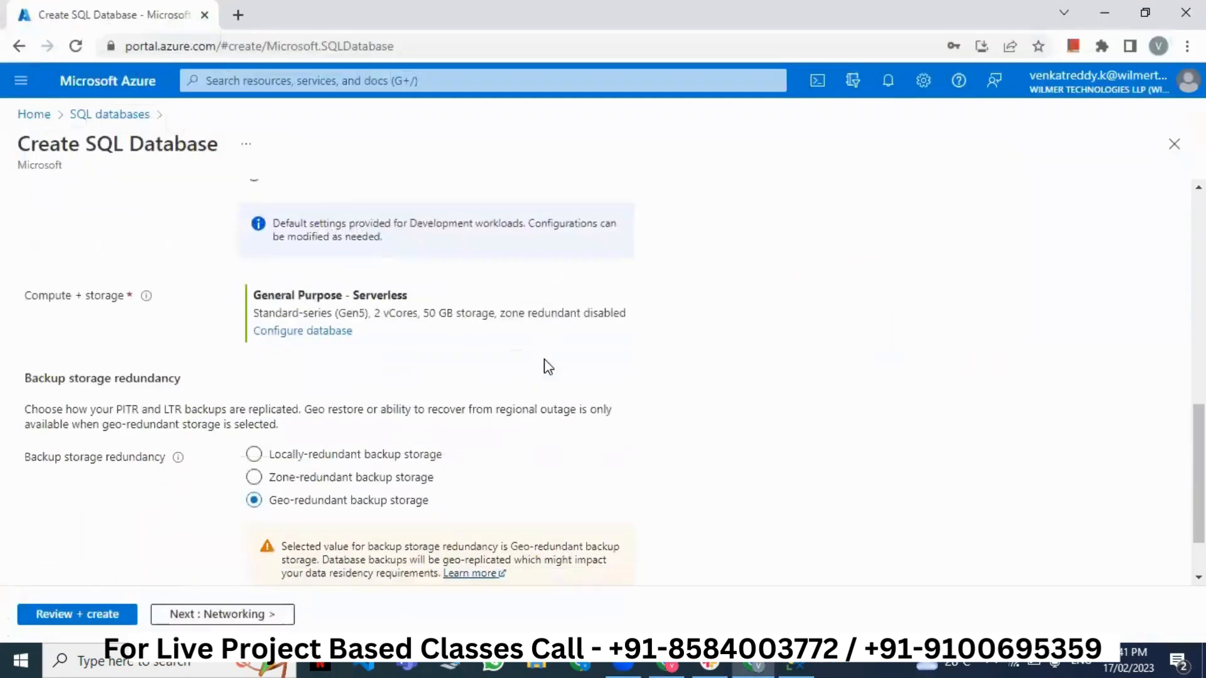
pyautogui.scroll(1, 548, 367)
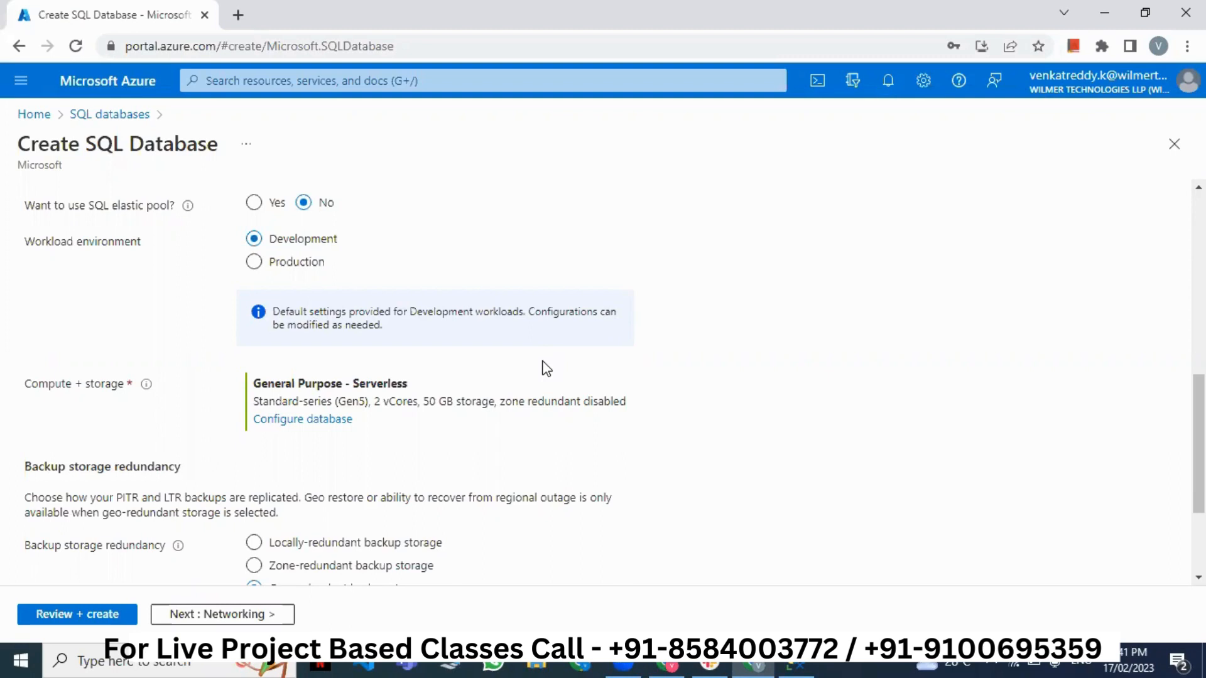
pyautogui.scroll(-3, 545, 368)
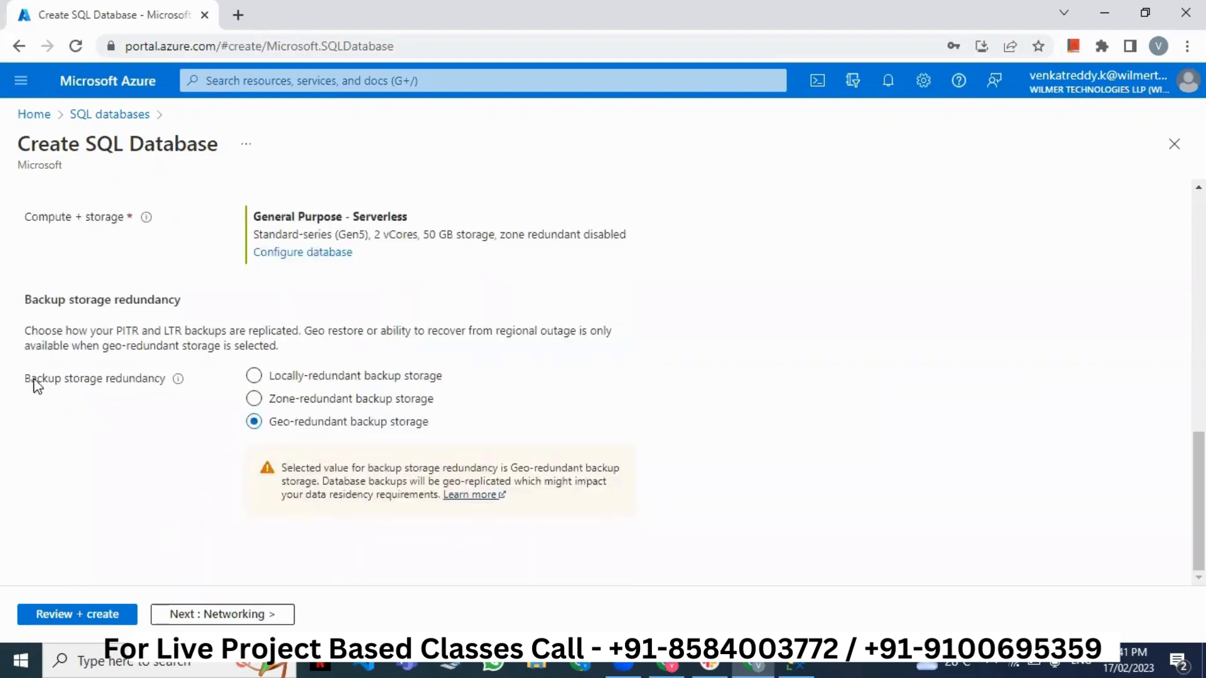
pyautogui.moveTo(25, 379); pyautogui.dragTo(135, 408)
pyautogui.click(136, 409)
pyautogui.click(312, 383)
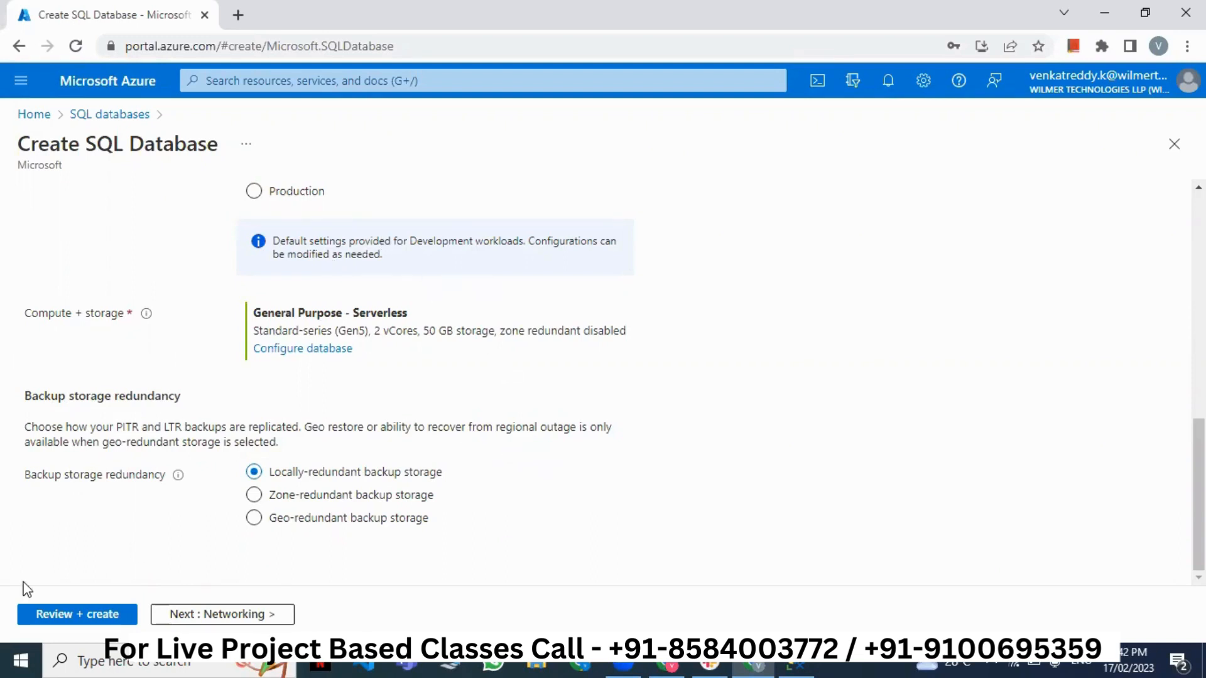
pyautogui.click(121, 658)
# - Launch Paint and draw a rectangle left of the canvas centre
pyautogui.write('paint')
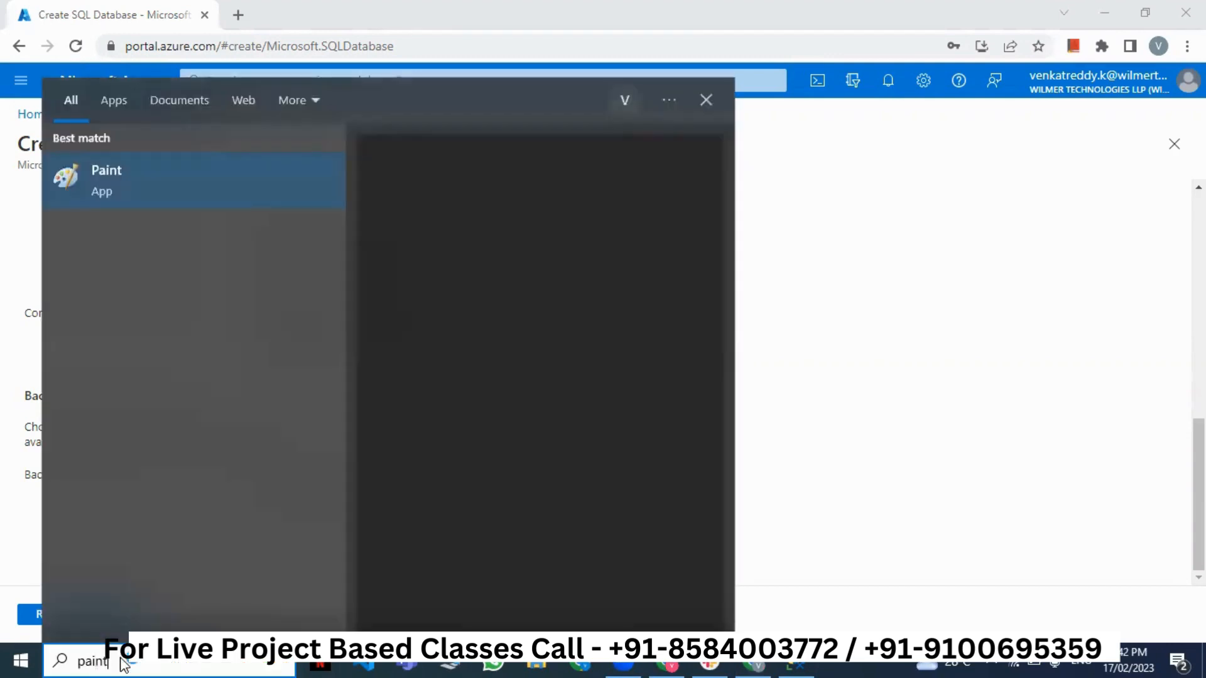
pyautogui.press('Return')
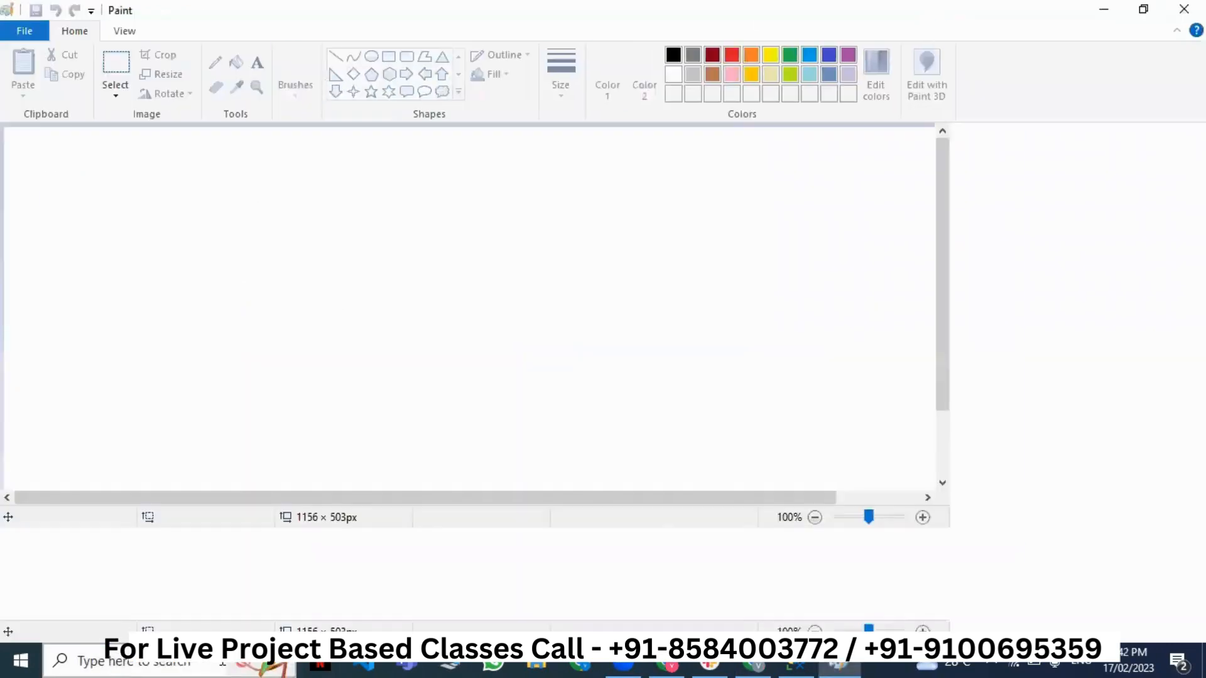
pyautogui.click(389, 56)
pyautogui.moveTo(202, 243); pyautogui.dragTo(353, 332)
# - Label the box East US inside and Database above it
pyautogui.click(257, 63)
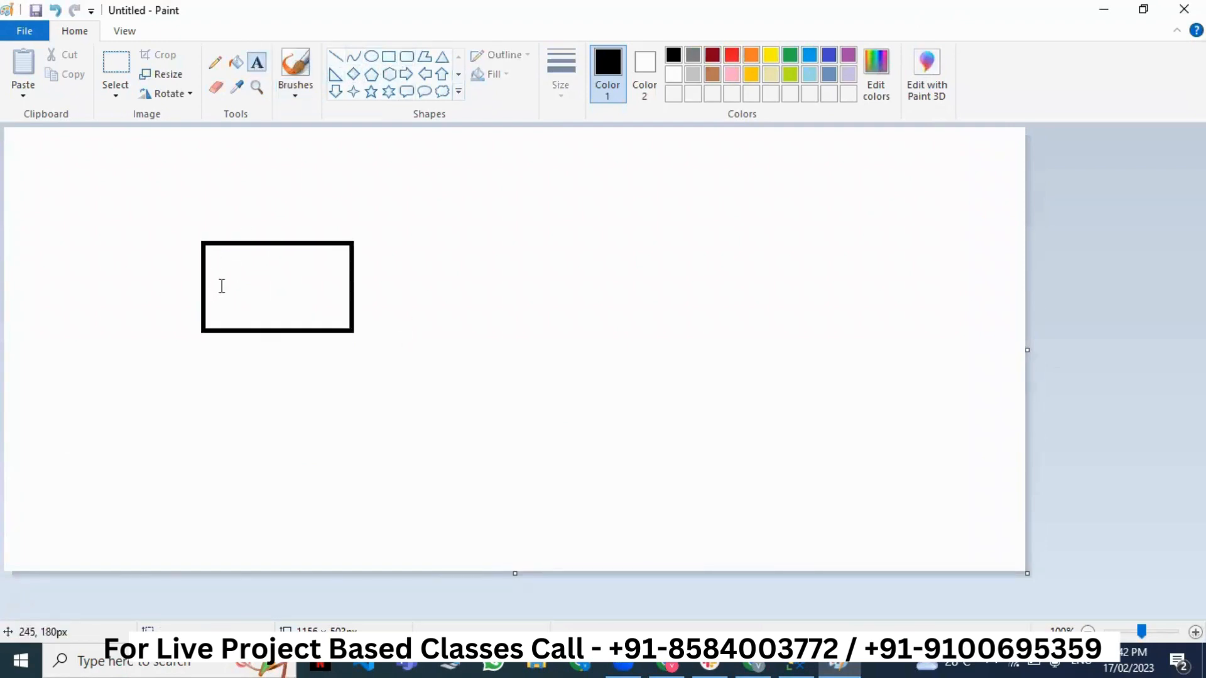
pyautogui.click(221, 279)
pyautogui.write('East ')
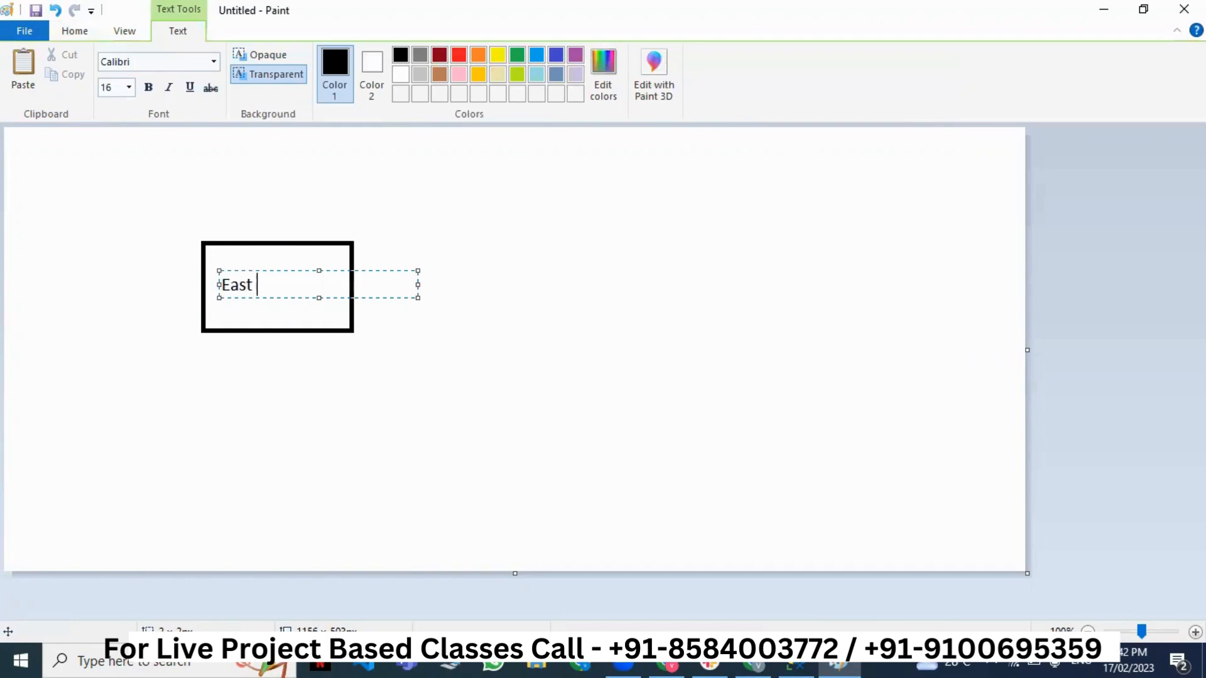
pyautogui.write('US')
pyautogui.click(220, 215)
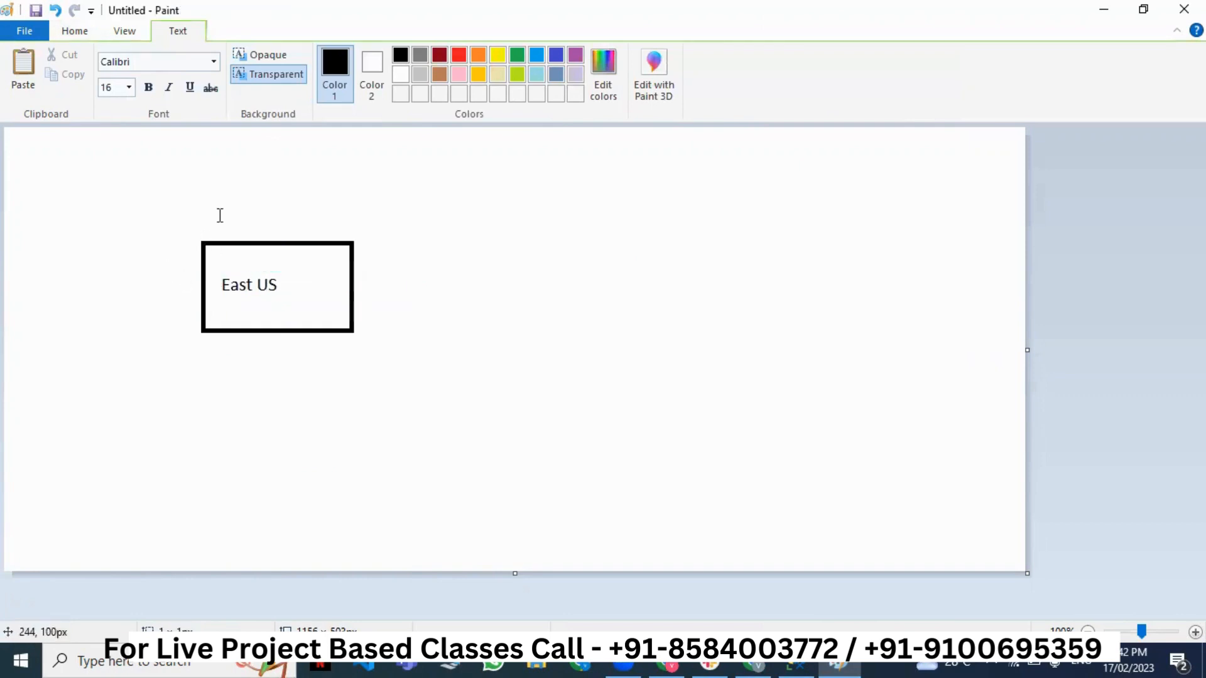
pyautogui.click(219, 215)
pyautogui.write('Database')
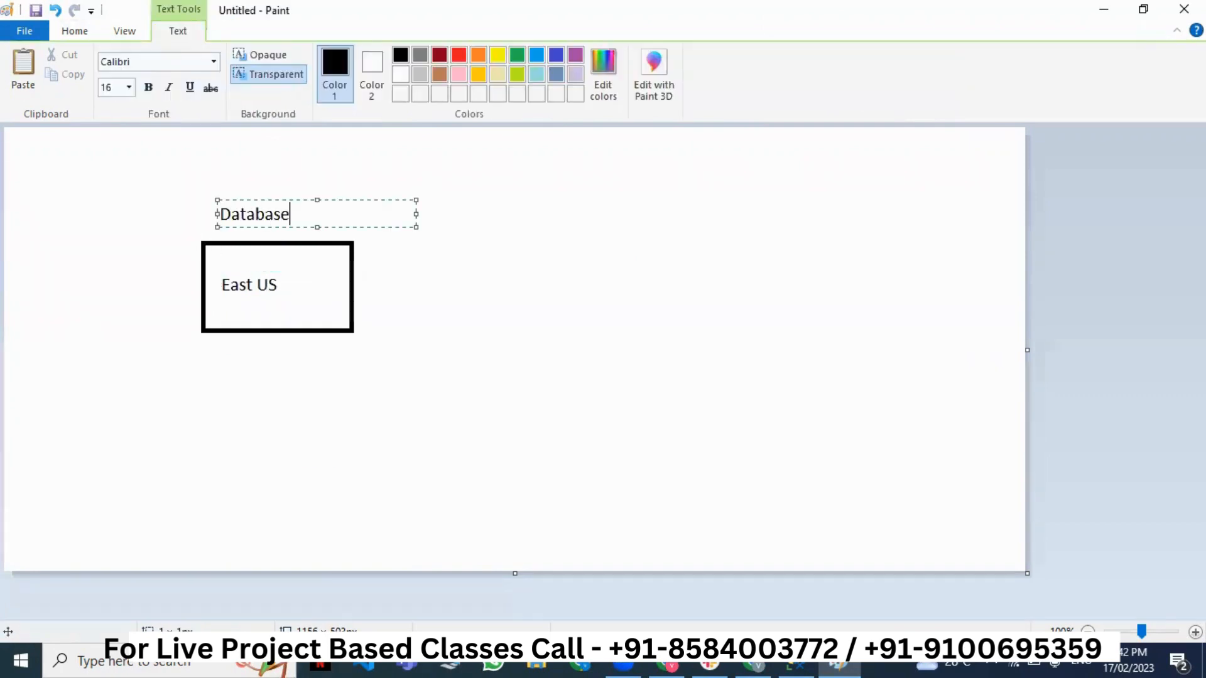
pyautogui.click(630, 396)
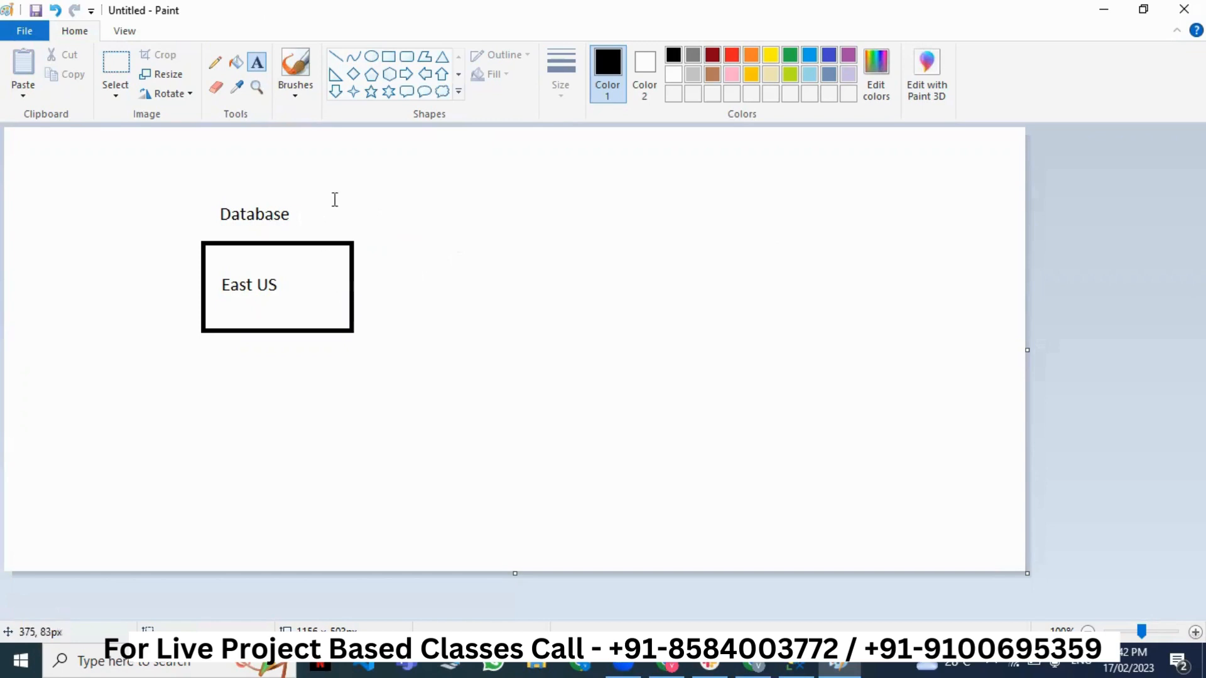
# - Draw a second rectangle on the right captioned Database and labelled Australia
pyautogui.click(388, 57)
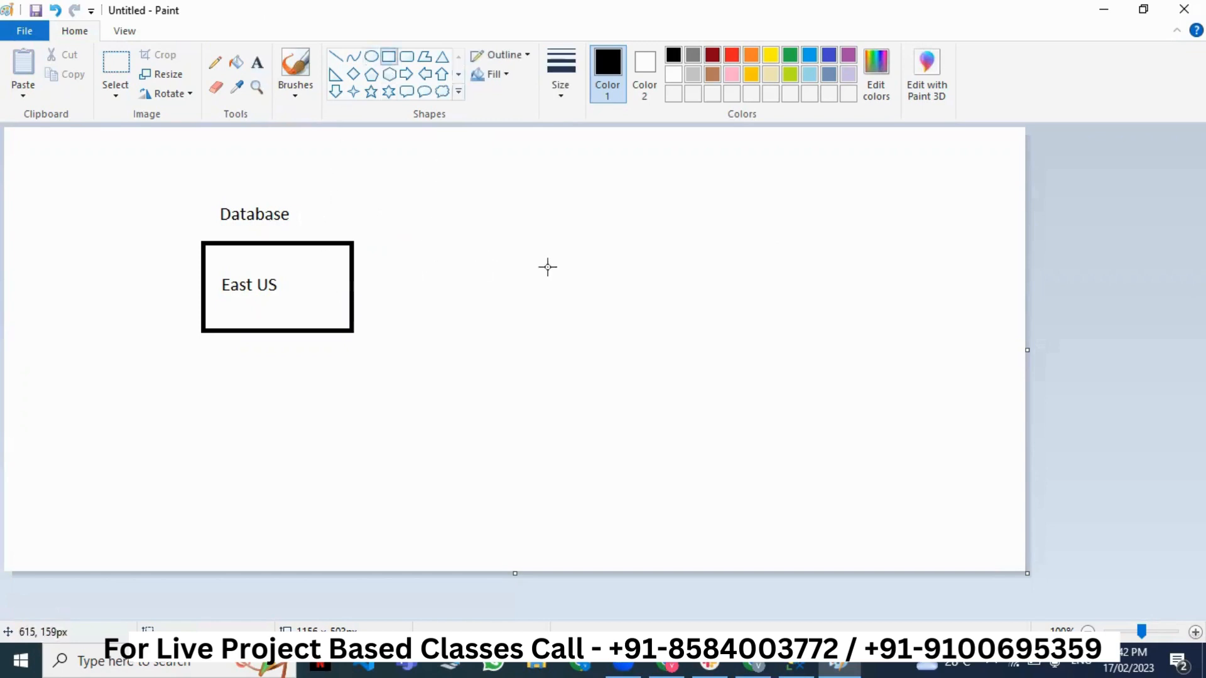
pyautogui.moveTo(639, 236); pyautogui.dragTo(770, 328)
pyautogui.click(257, 62)
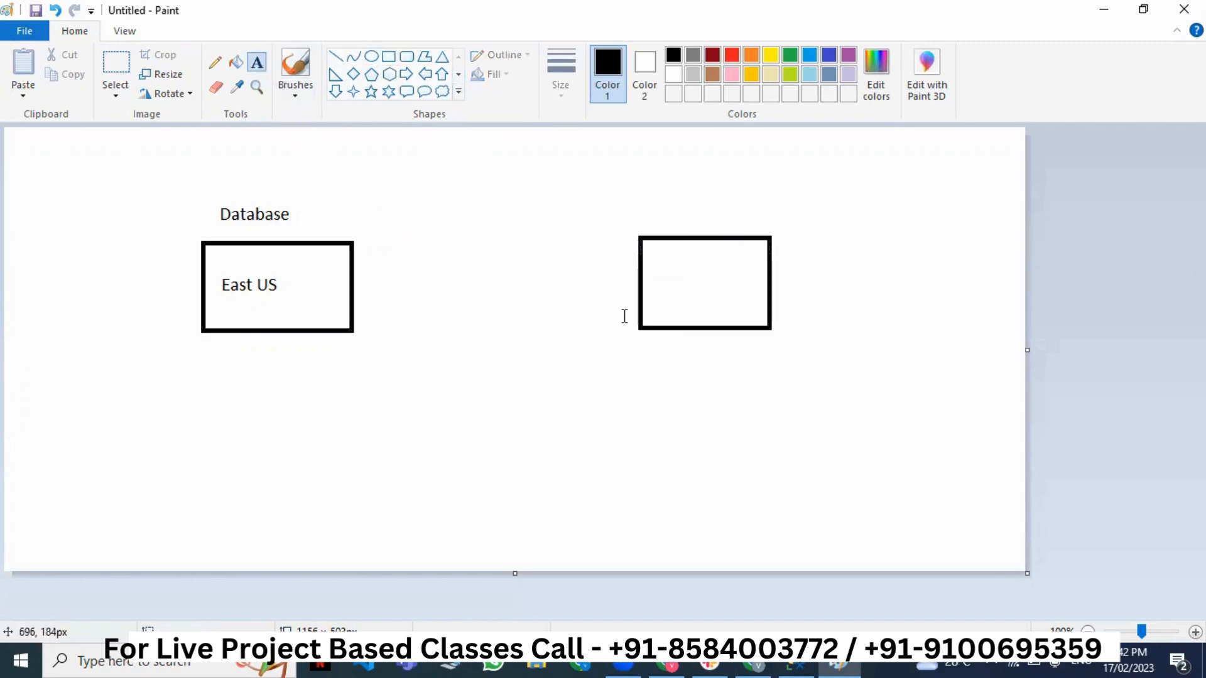
pyautogui.click(648, 206)
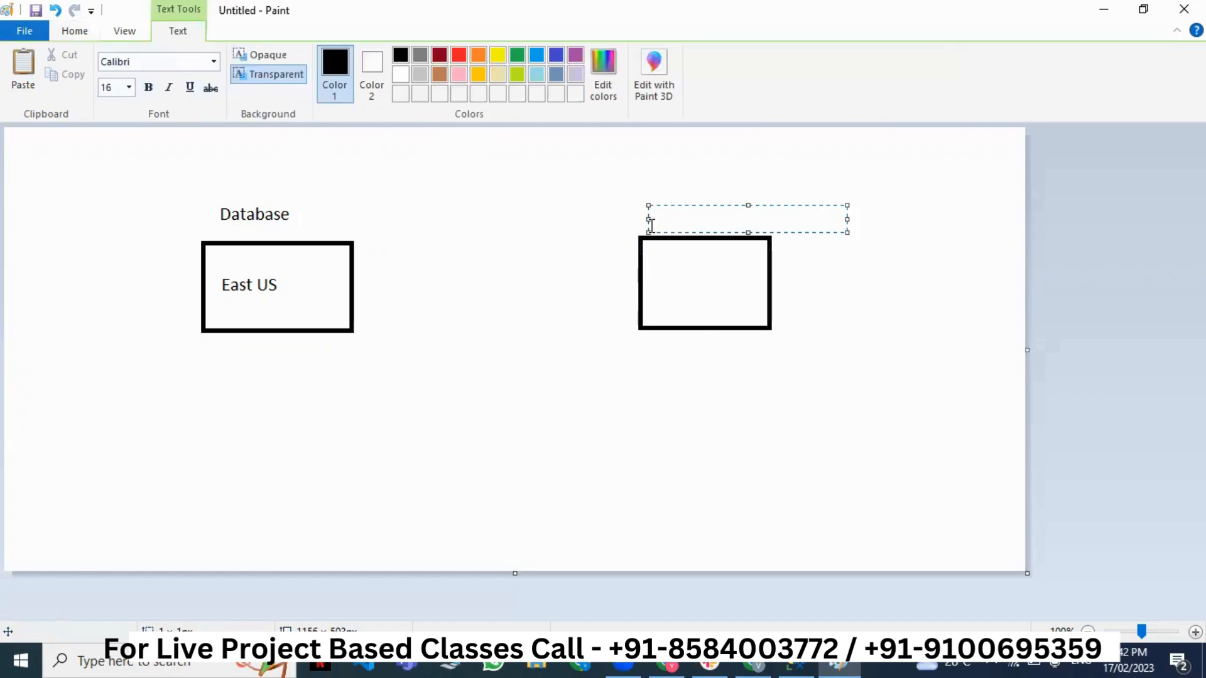
pyautogui.write('Database')
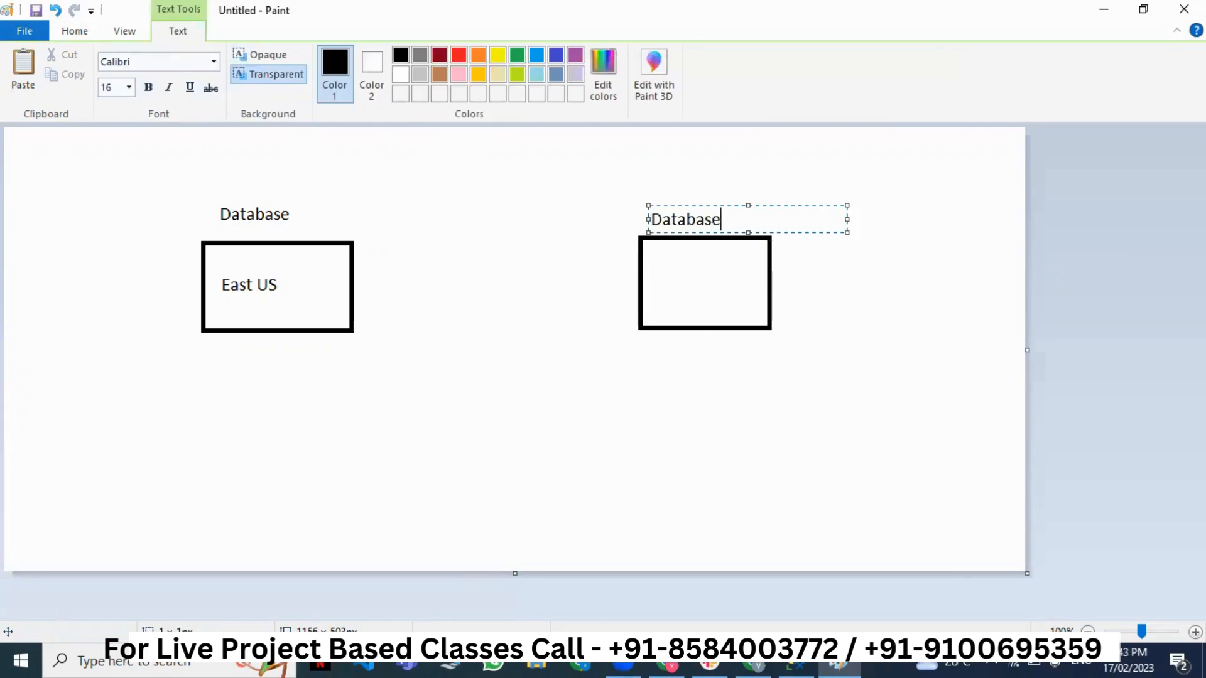
pyautogui.click(646, 264)
pyautogui.click(654, 267)
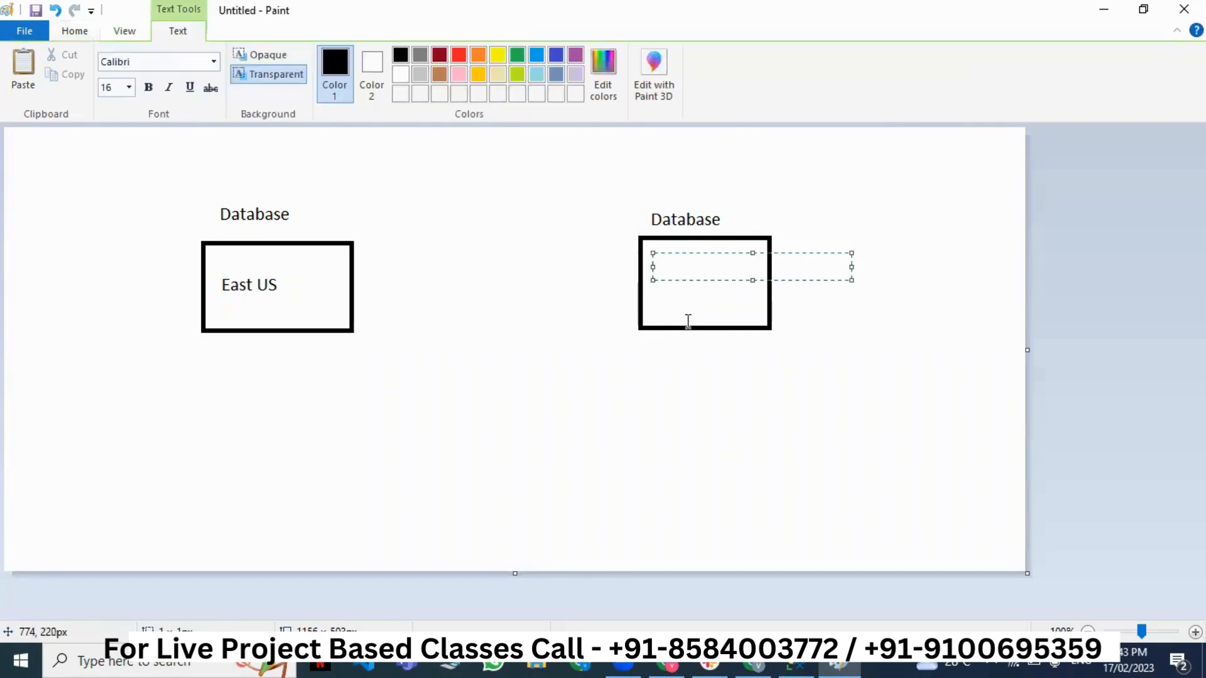
pyautogui.write('Australia')
pyautogui.click(713, 420)
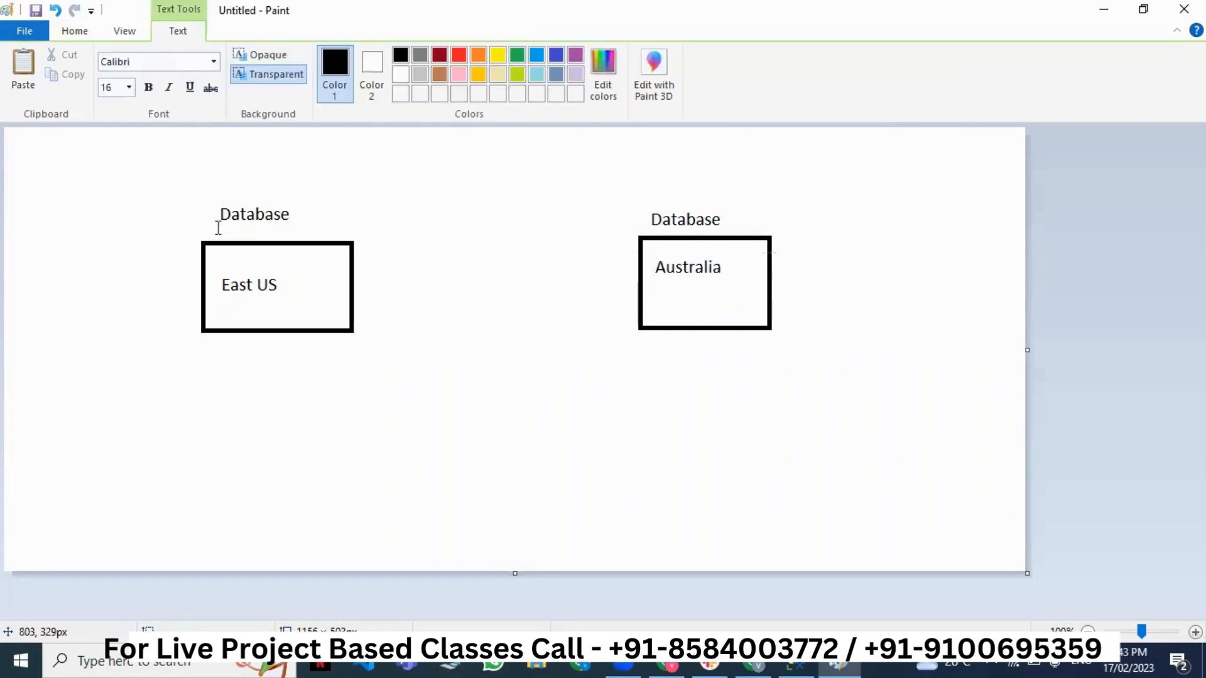
# - Drag out and dismiss empty frames around the left and right database boxes
pyautogui.moveTo(324, 332); pyautogui.dragTo(399, 417)
pyautogui.click(403, 426)
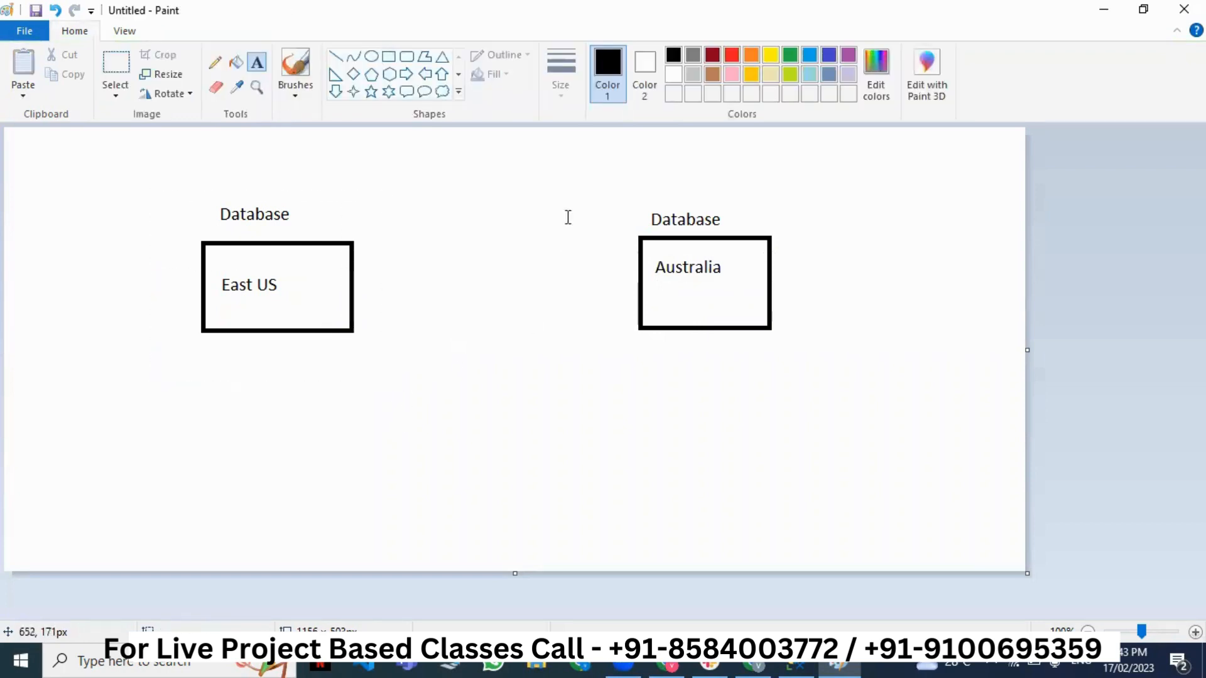
pyautogui.moveTo(593, 187); pyautogui.dragTo(793, 363)
pyautogui.click(842, 441)
pyautogui.moveTo(164, 169); pyautogui.dragTo(400, 415)
pyautogui.click(400, 414)
# - Frame the East US drawing and both databases, then return to the Azure setup page
pyautogui.moveTo(151, 177); pyautogui.dragTo(413, 375)
pyautogui.moveTo(412, 375); pyautogui.dragTo(411, 375)
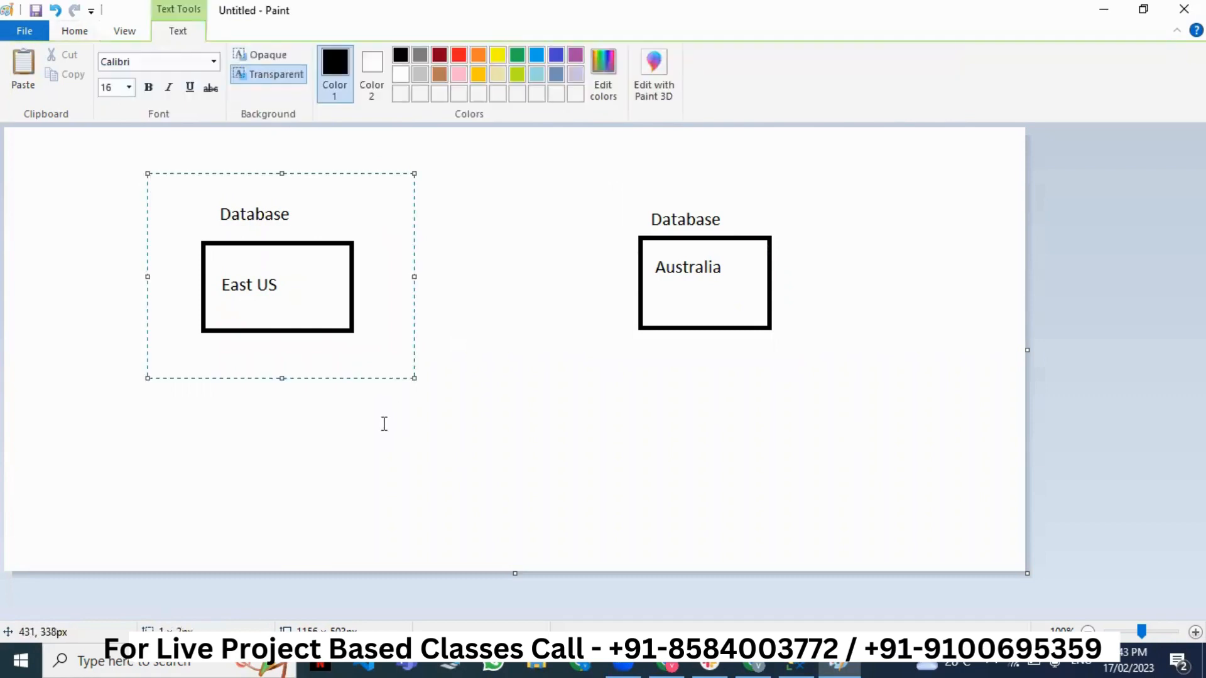
pyautogui.click(384, 423)
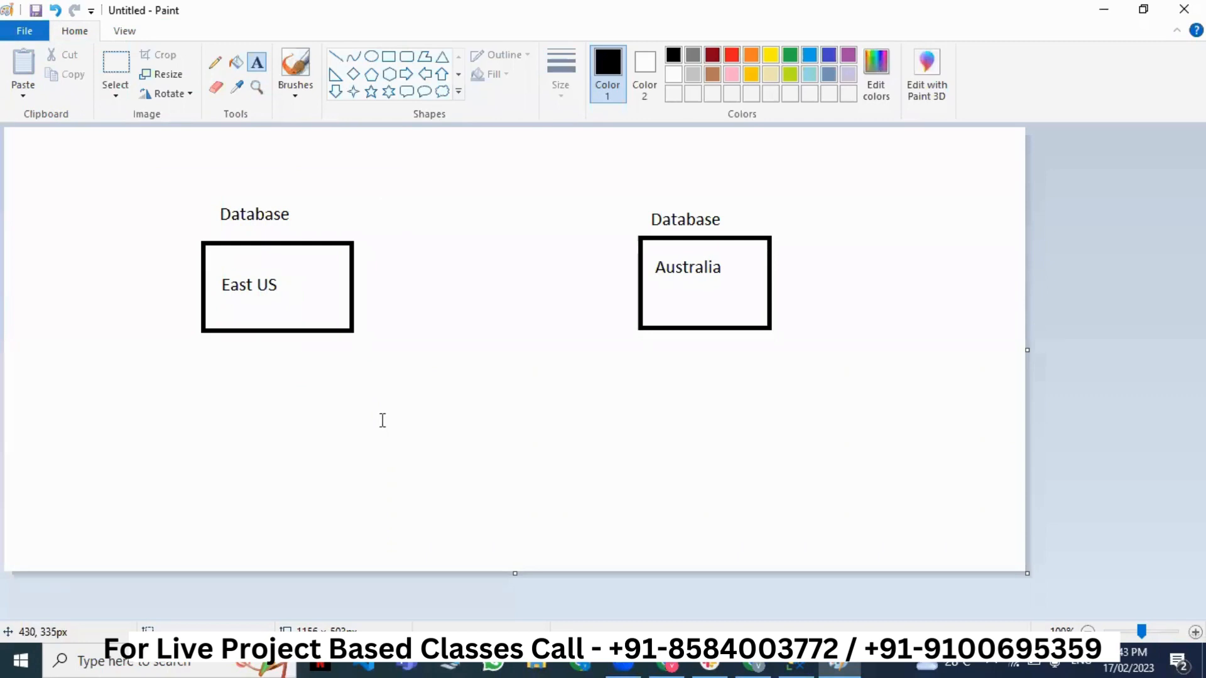
pyautogui.moveTo(160, 185); pyautogui.dragTo(398, 360)
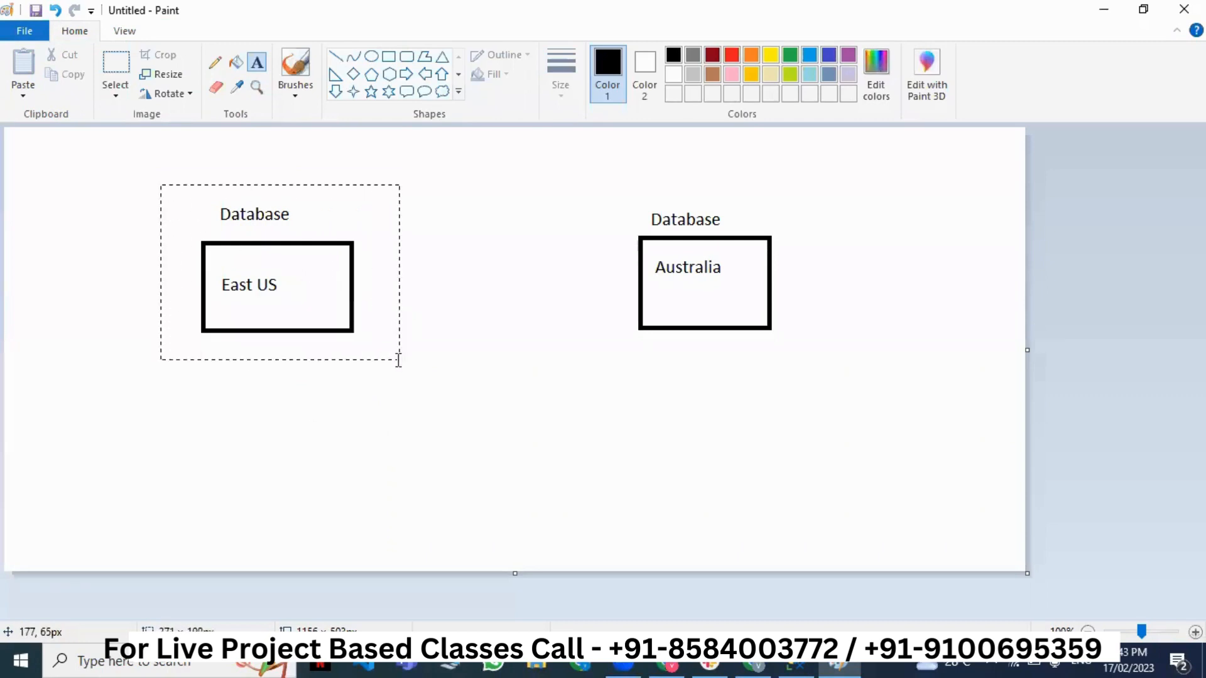
pyautogui.click(396, 407)
pyautogui.moveTo(158, 172); pyautogui.dragTo(817, 373)
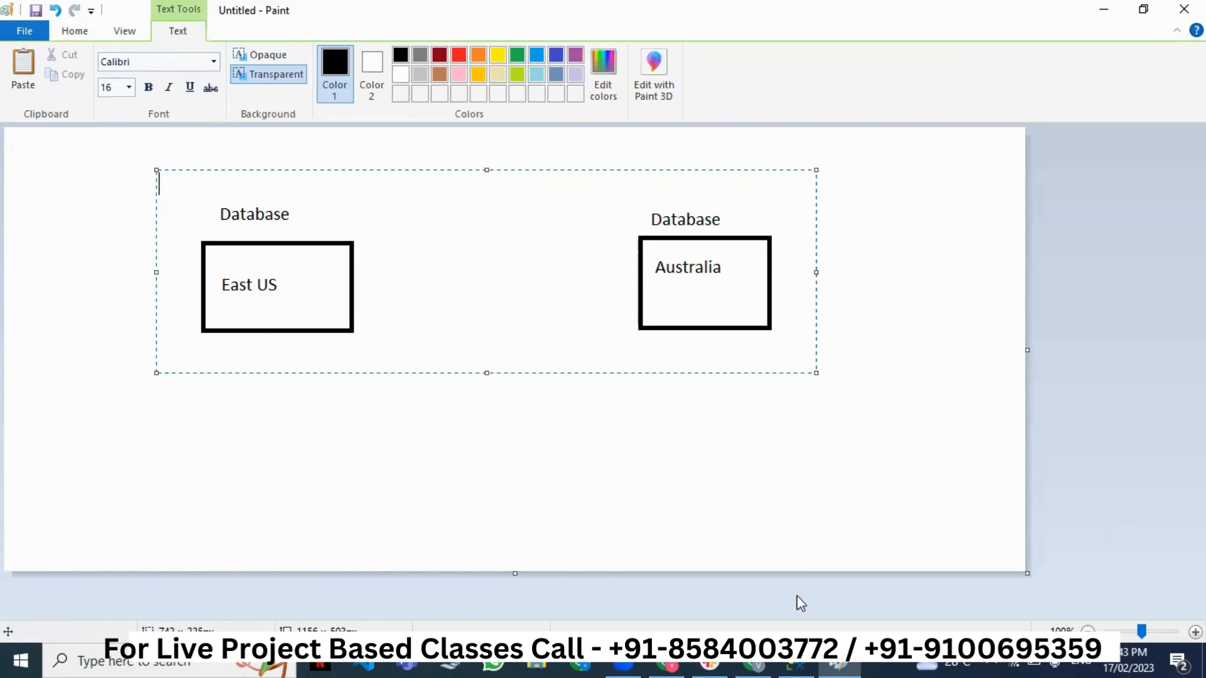
pyautogui.click(754, 667)
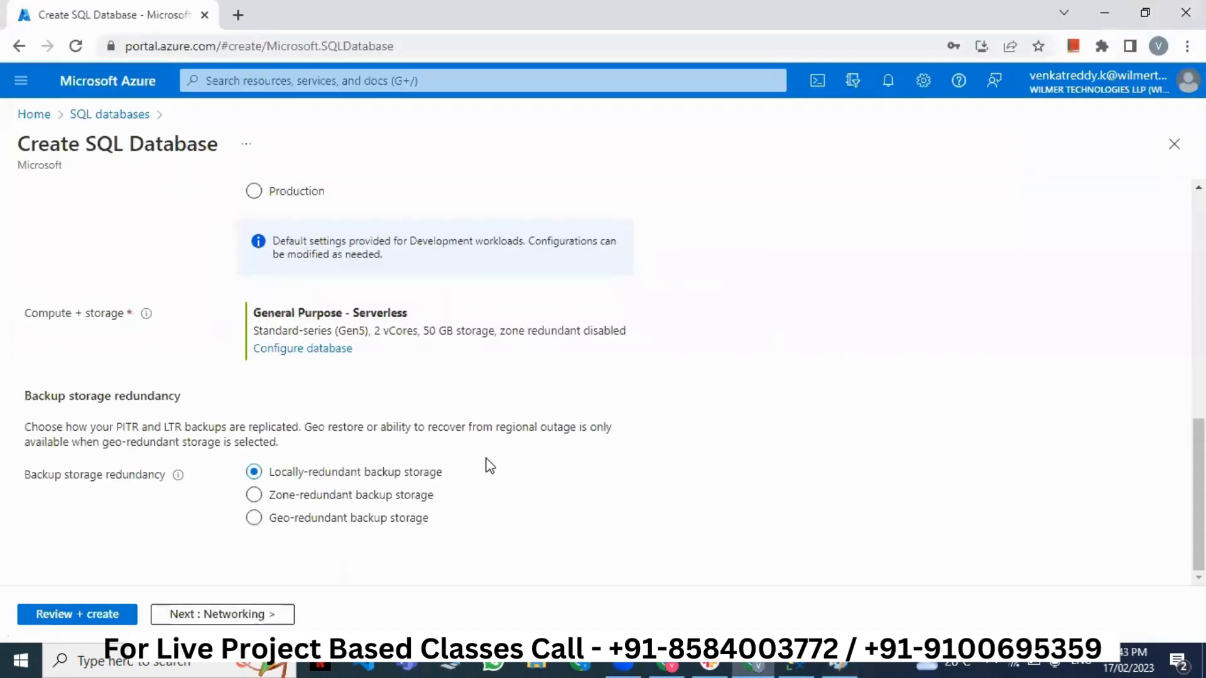
pyautogui.click(292, 495)
pyautogui.click(300, 520)
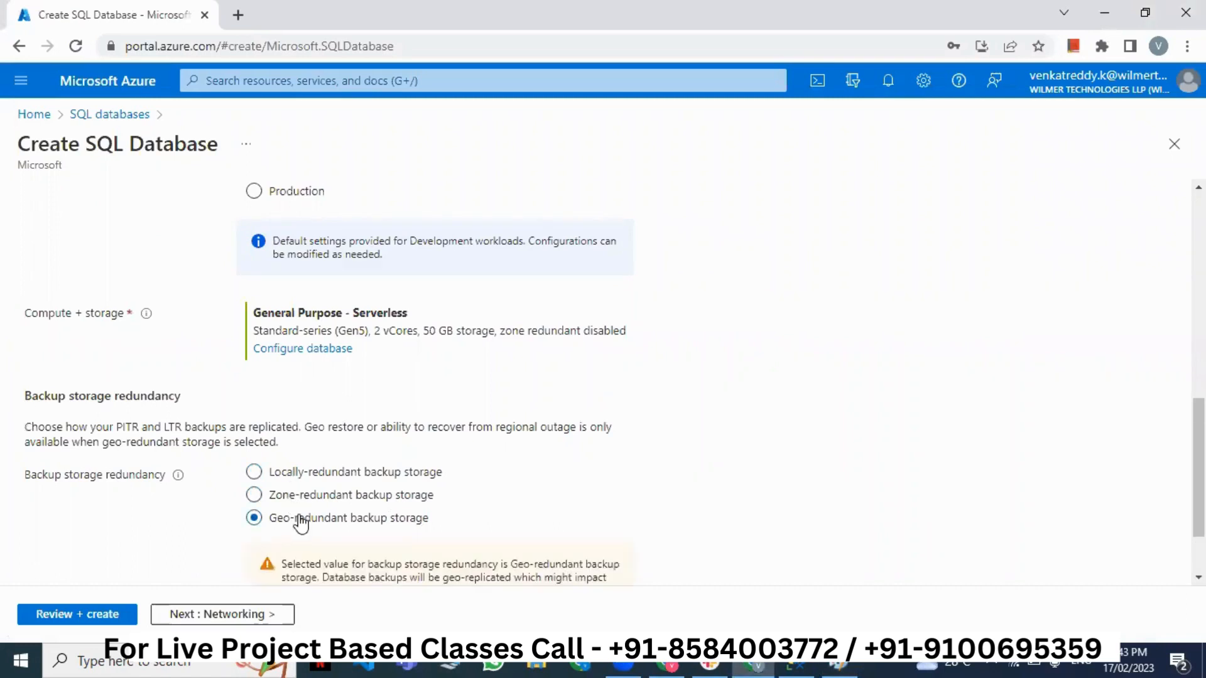
pyautogui.click(310, 481)
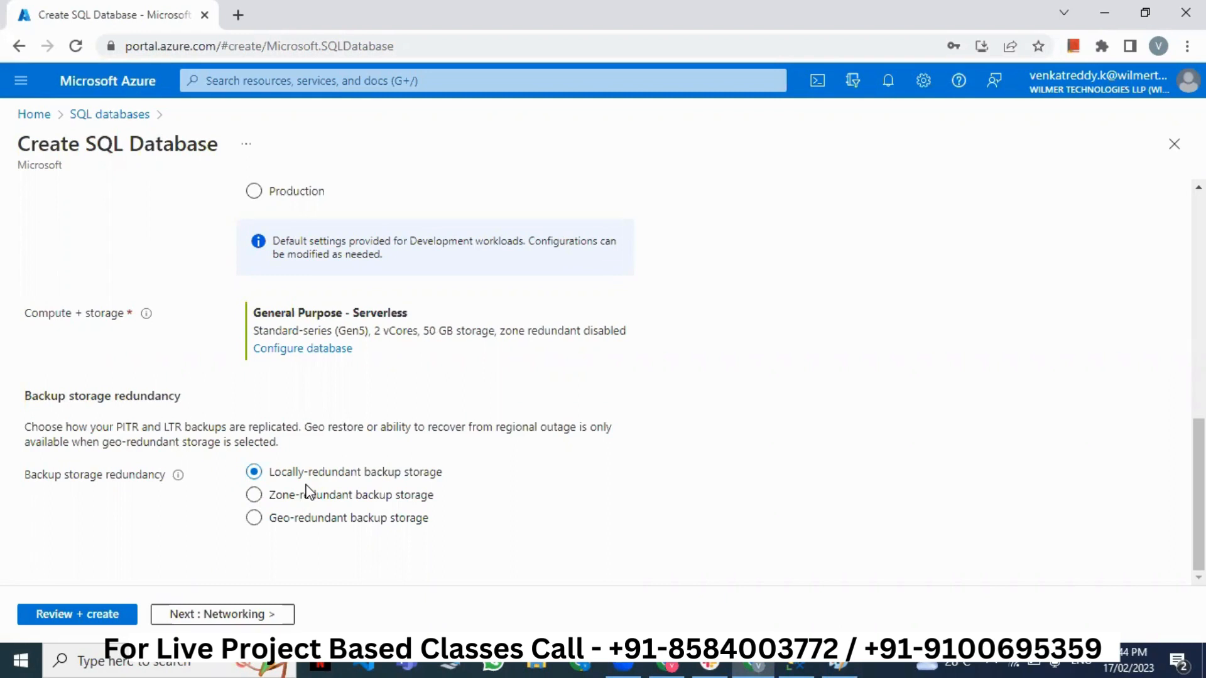
pyautogui.click(304, 494)
pyautogui.click(272, 484)
pyautogui.click(296, 504)
pyautogui.click(292, 530)
pyautogui.click(303, 479)
pyautogui.click(293, 525)
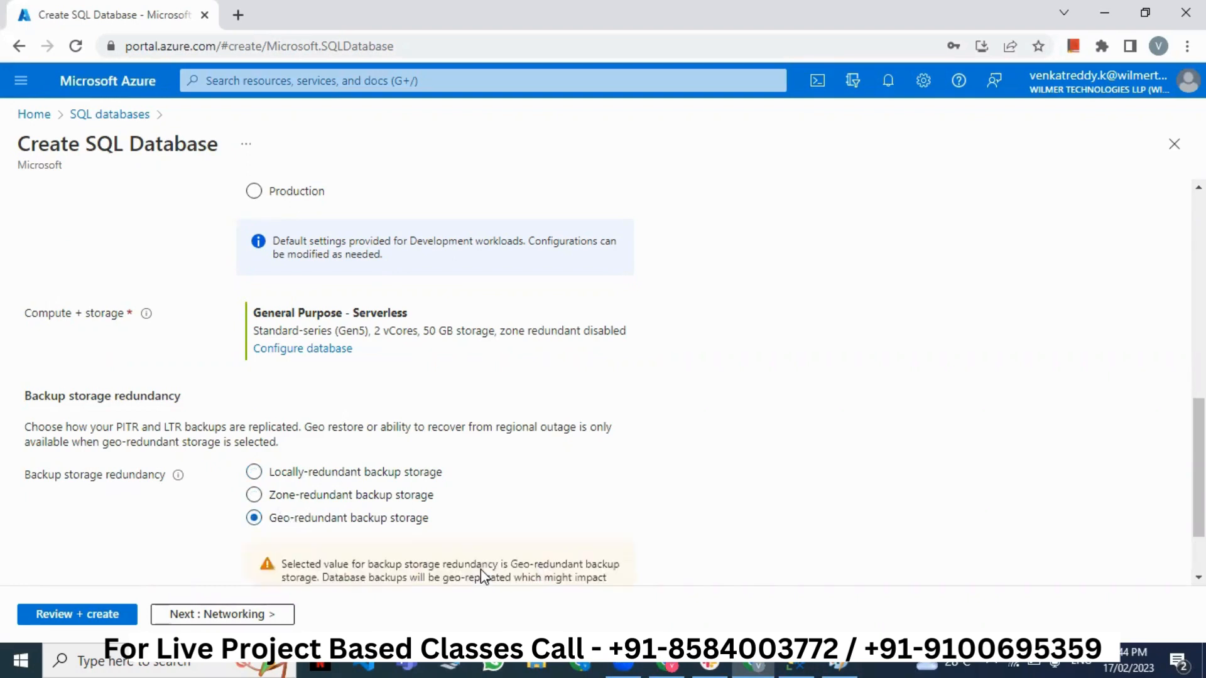
pyautogui.click(394, 476)
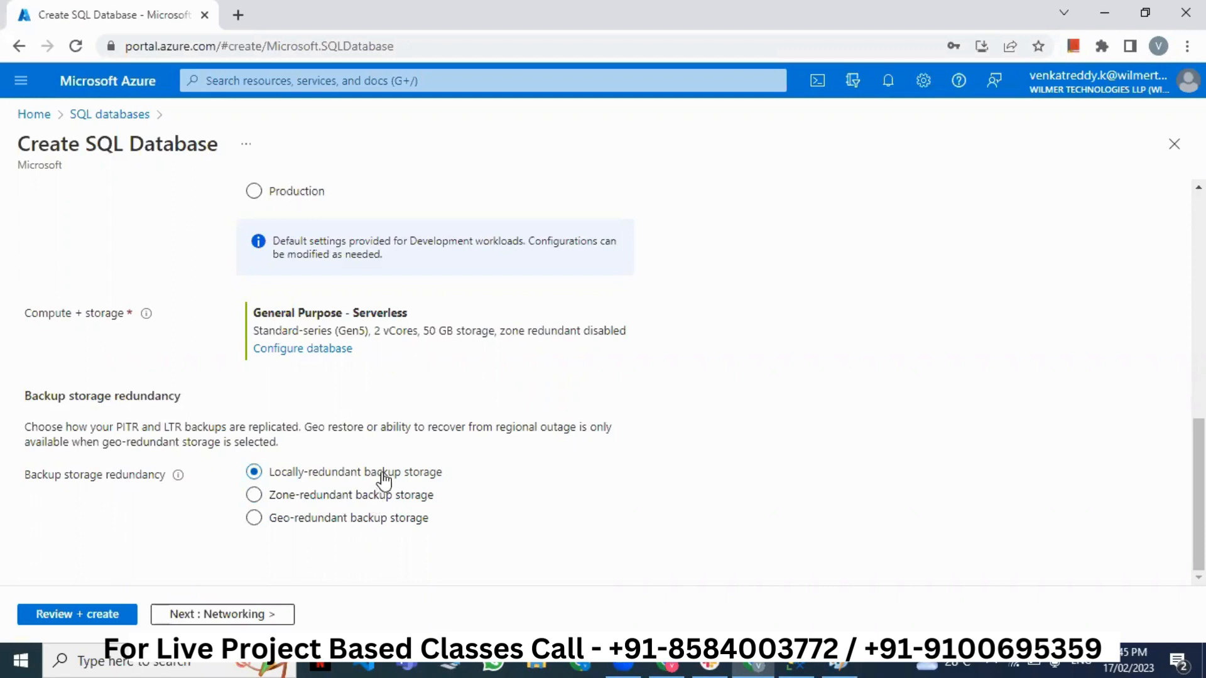
pyautogui.click(323, 524)
pyautogui.click(338, 474)
# - Bring up the Review + create summary for the student database and scroll through it
pyautogui.click(90, 615)
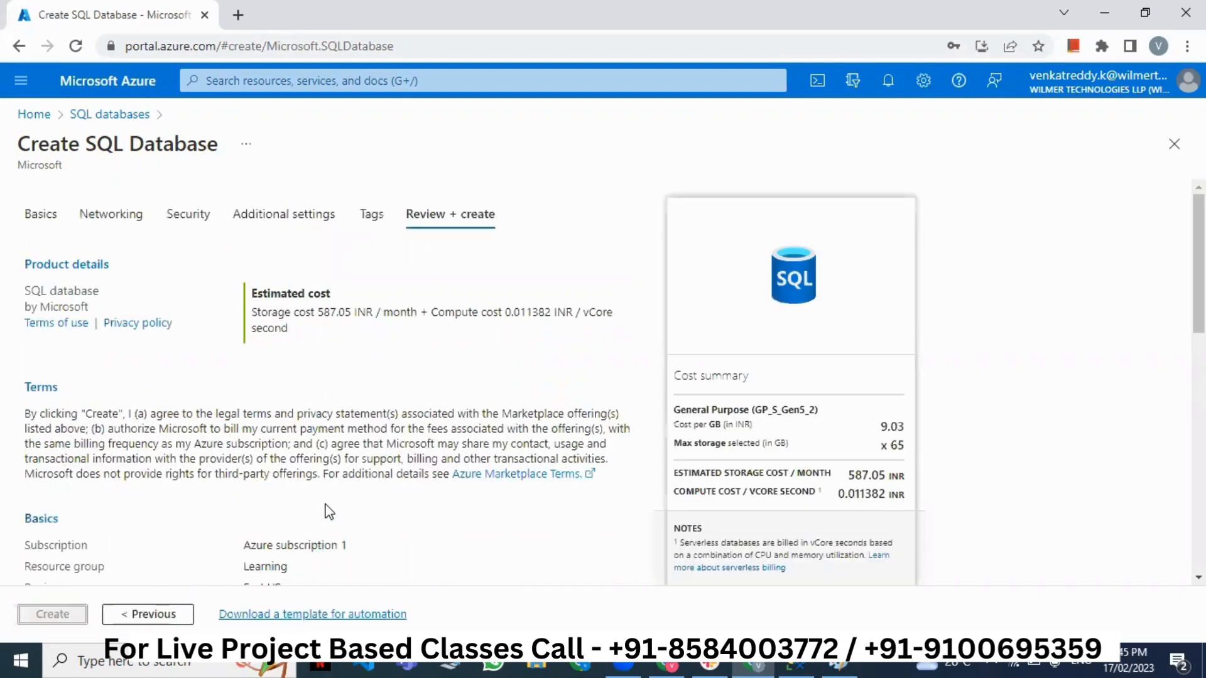
pyautogui.scroll(-1, 735, 451)
pyautogui.scroll(-1, 734, 448)
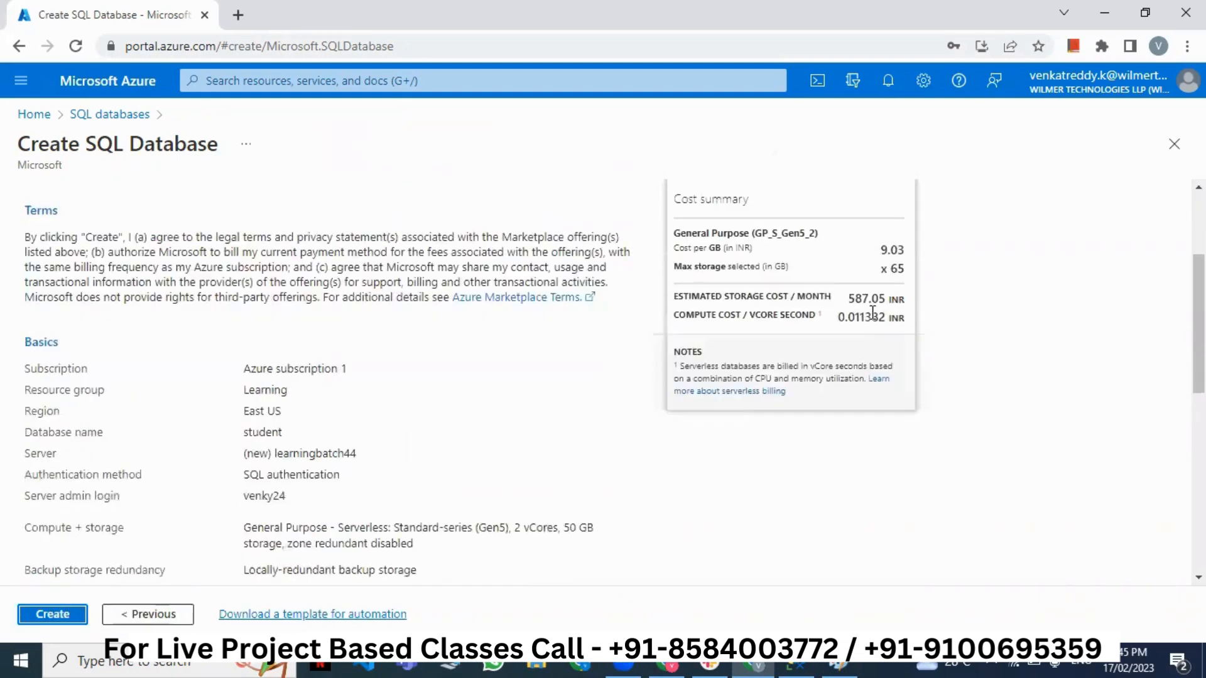
# - Highlight the 587.05 INR storage cost and the 0.011382 INR compute cost in the Cost summary
pyautogui.moveTo(848, 300); pyautogui.dragTo(905, 300)
pyautogui.tripleClick(811, 297)
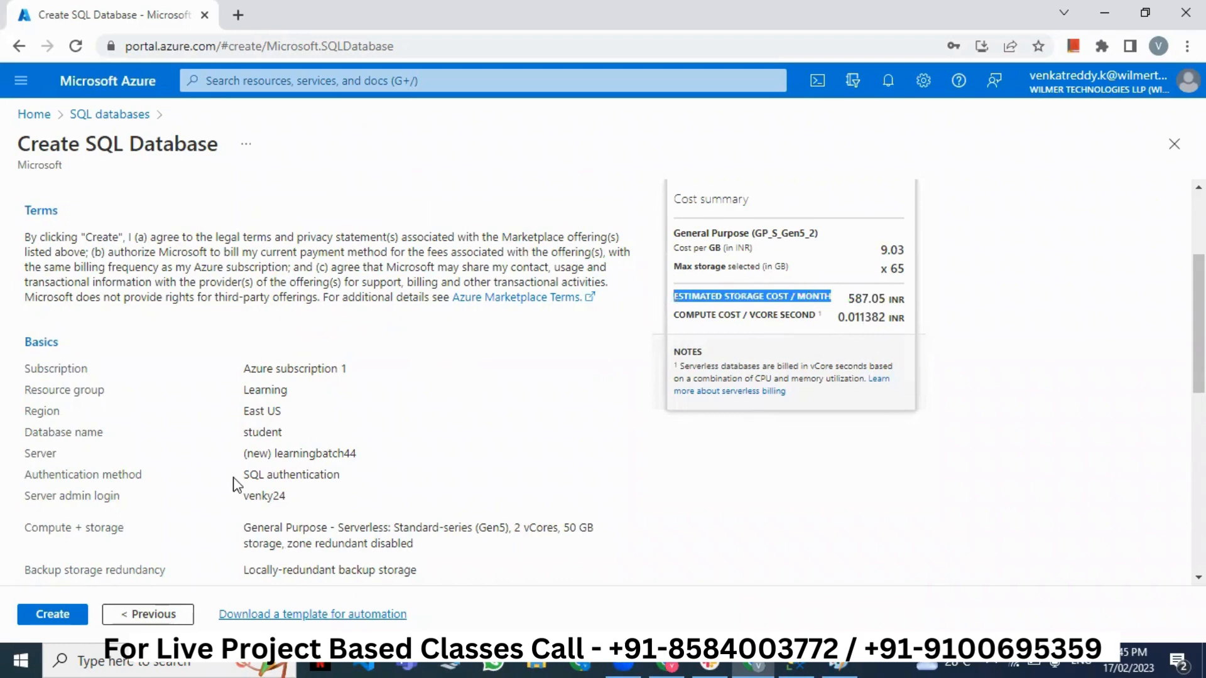
pyautogui.scroll(1, 744, 433)
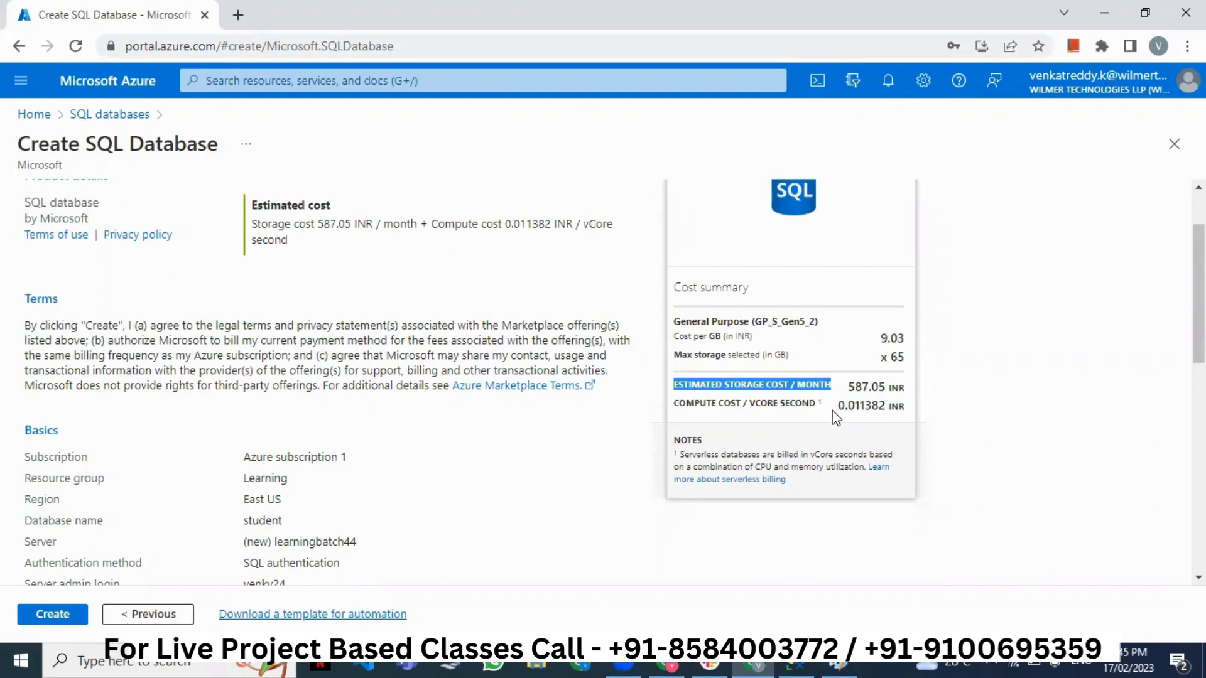
pyautogui.tripleClick(849, 407)
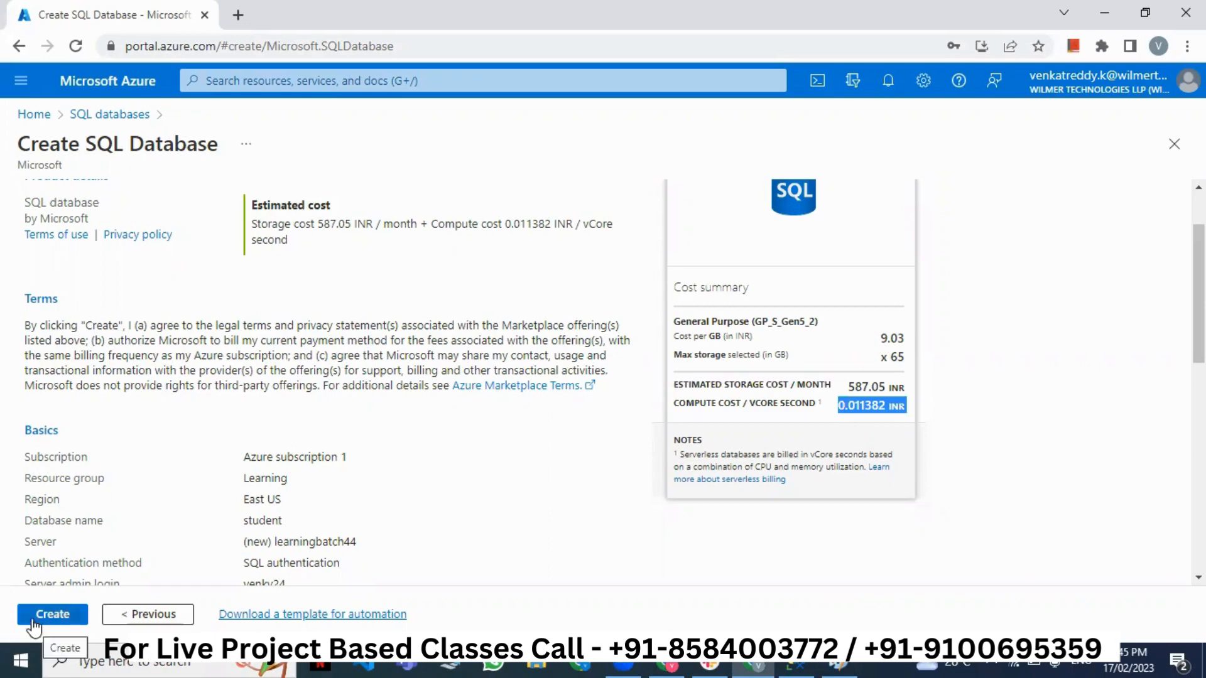
# - Highlight the 587.05 INR storage cost again while scanning the review summary
pyautogui.click(613, 429)
pyautogui.scroll(-3, 614, 433)
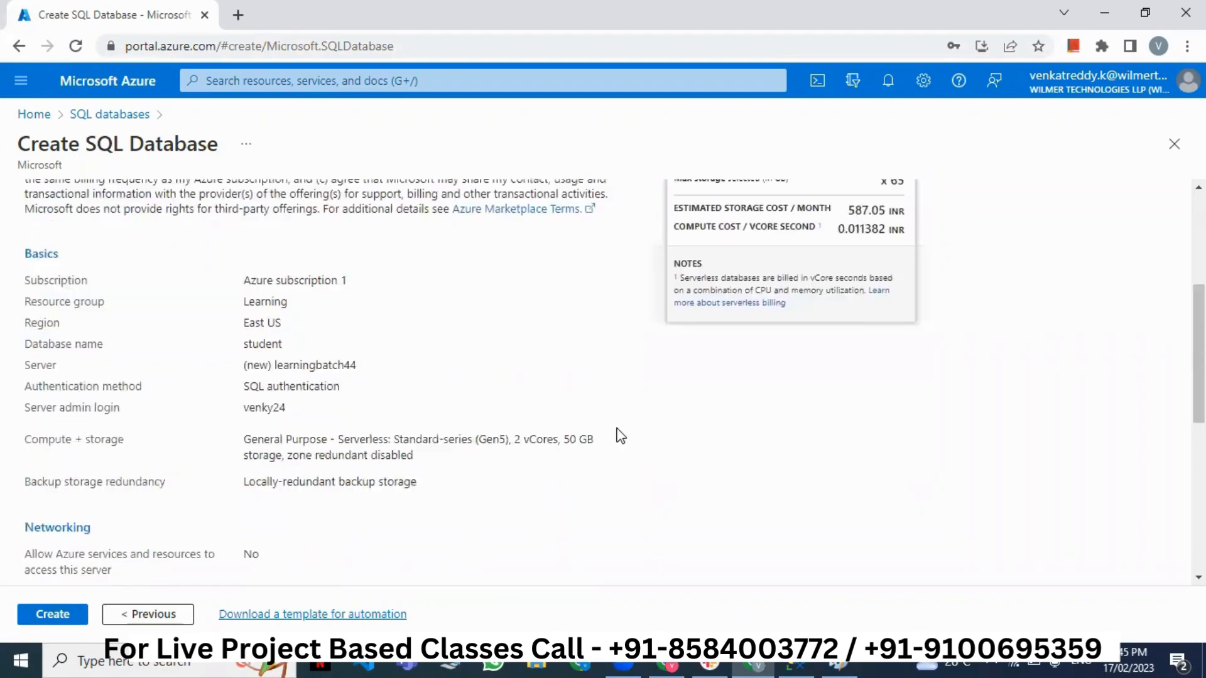
pyautogui.scroll(1, 618, 433)
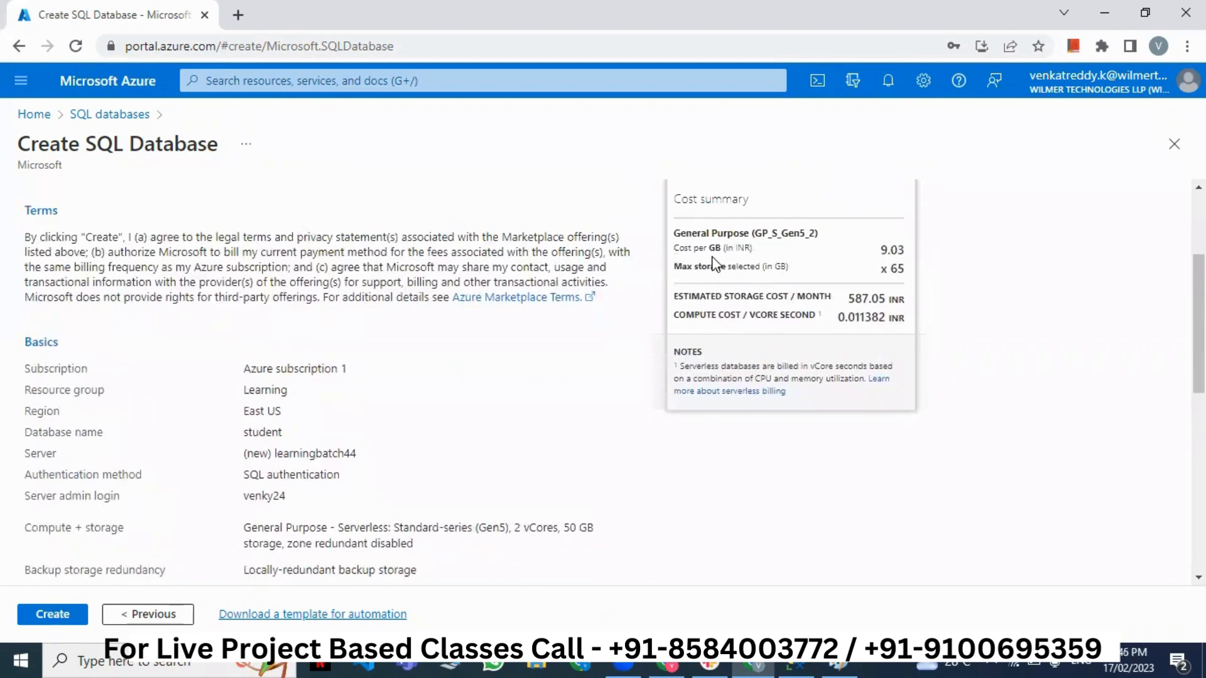
pyautogui.moveTo(848, 298); pyautogui.dragTo(906, 312)
pyautogui.click(639, 371)
pyautogui.scroll(-3, 261, 527)
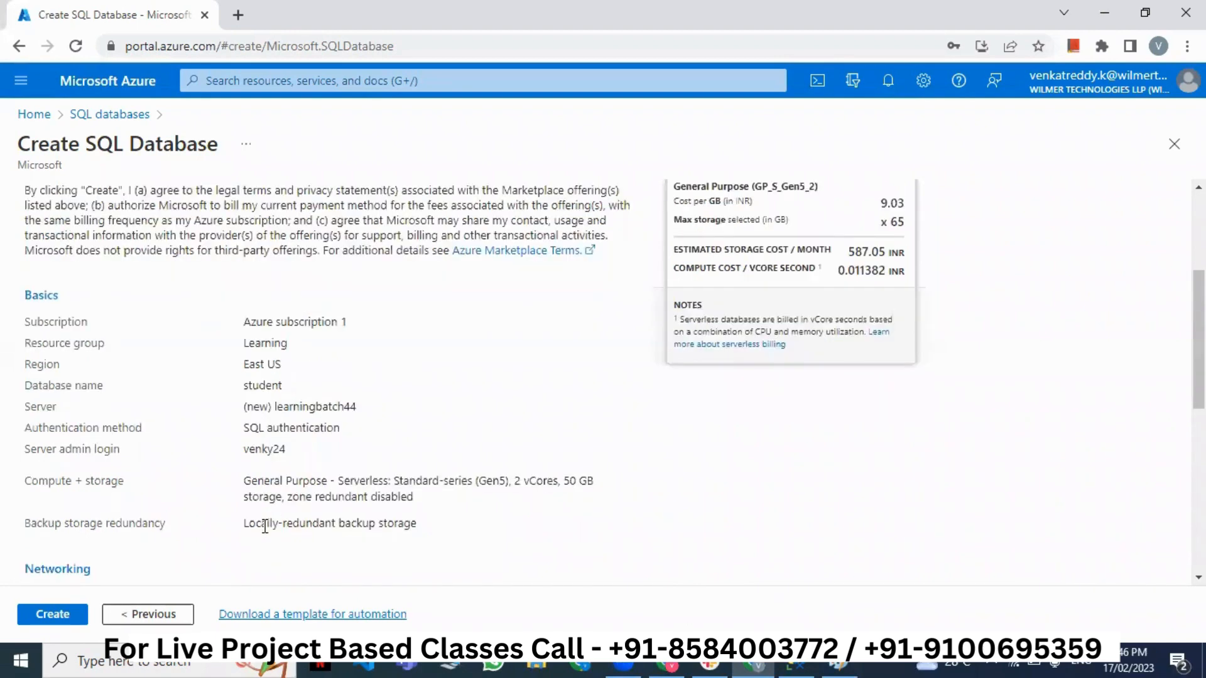
# - Submit the student database with Create and review the in-progress deployment overview
pyautogui.click(46, 615)
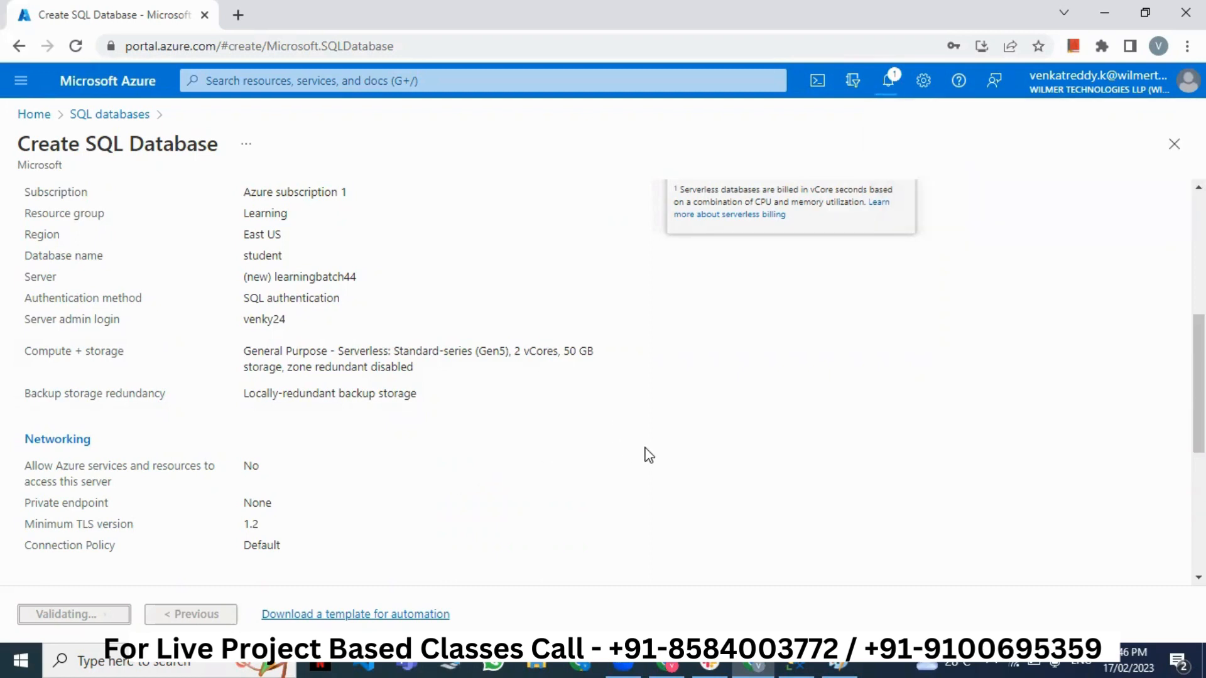
pyautogui.scroll(5, 645, 456)
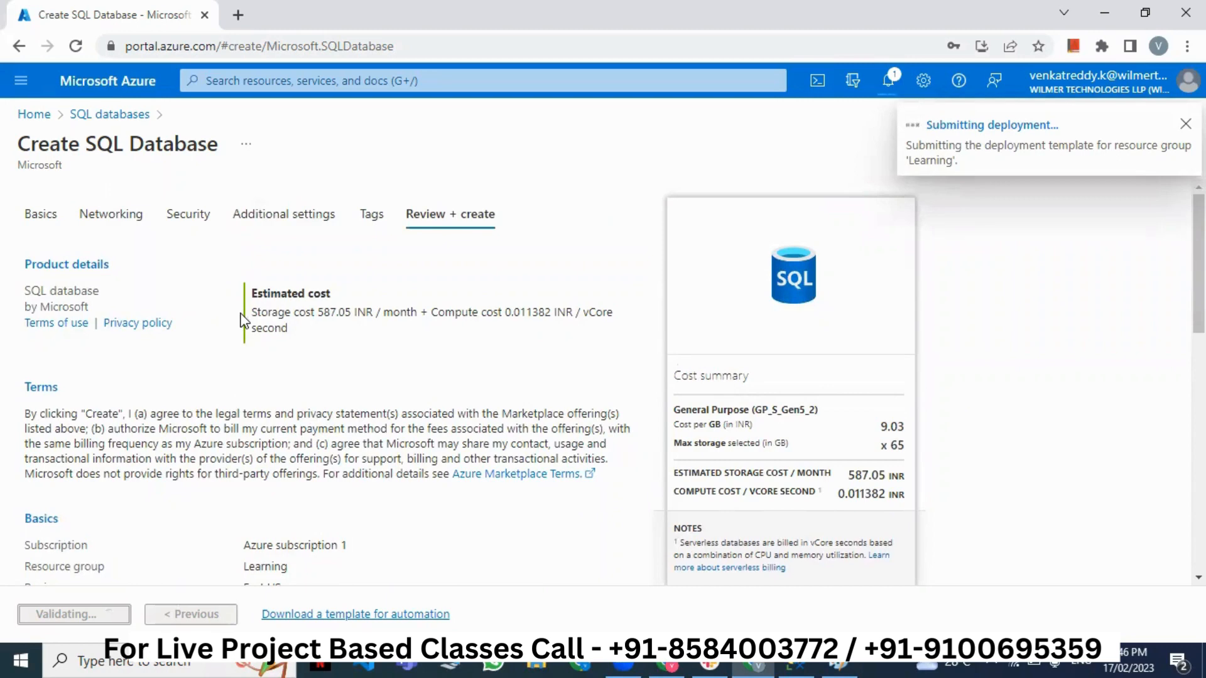
pyautogui.scroll(-4, 241, 323)
pyautogui.scroll(-8, 240, 324)
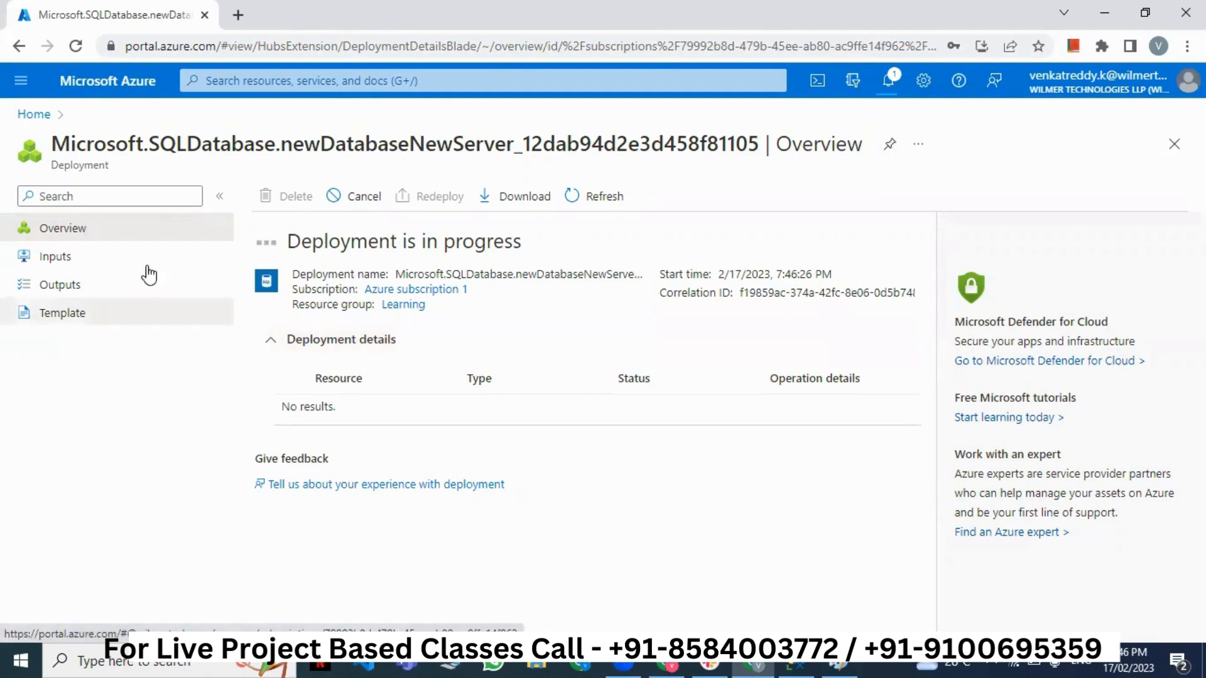
# - Return to the portal home, try a 'server' search, and check notifications for deployment progress
pyautogui.click(36, 116)
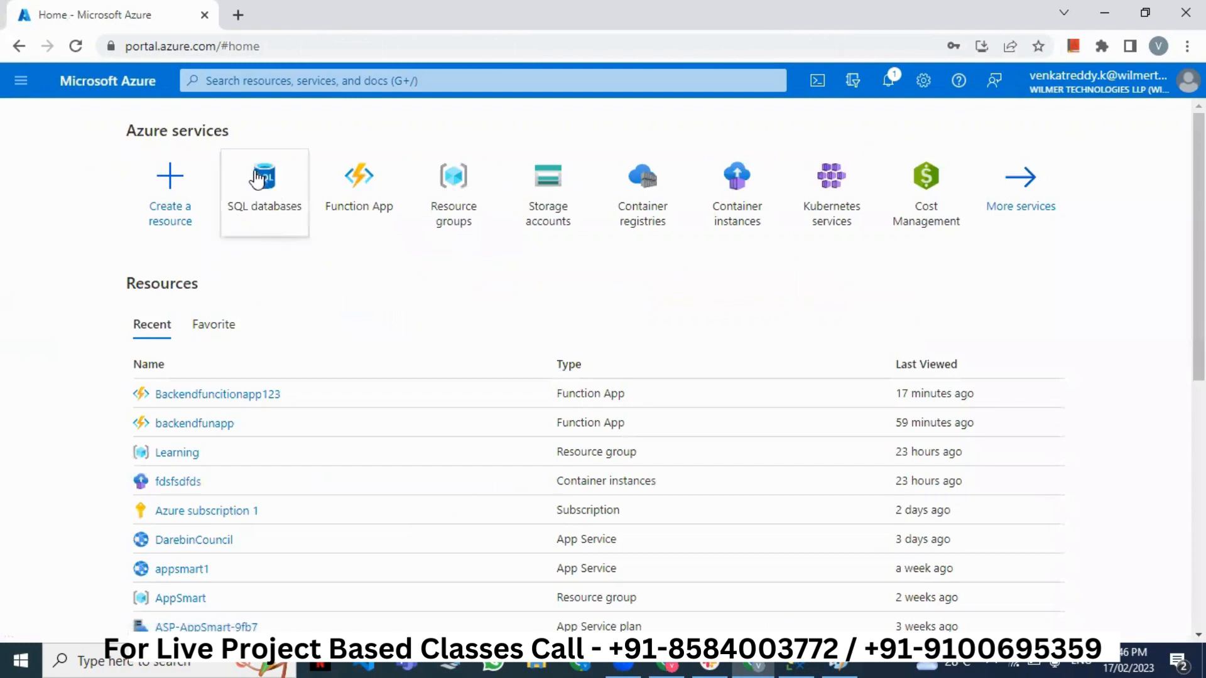
pyautogui.click(286, 82)
pyautogui.write('server')
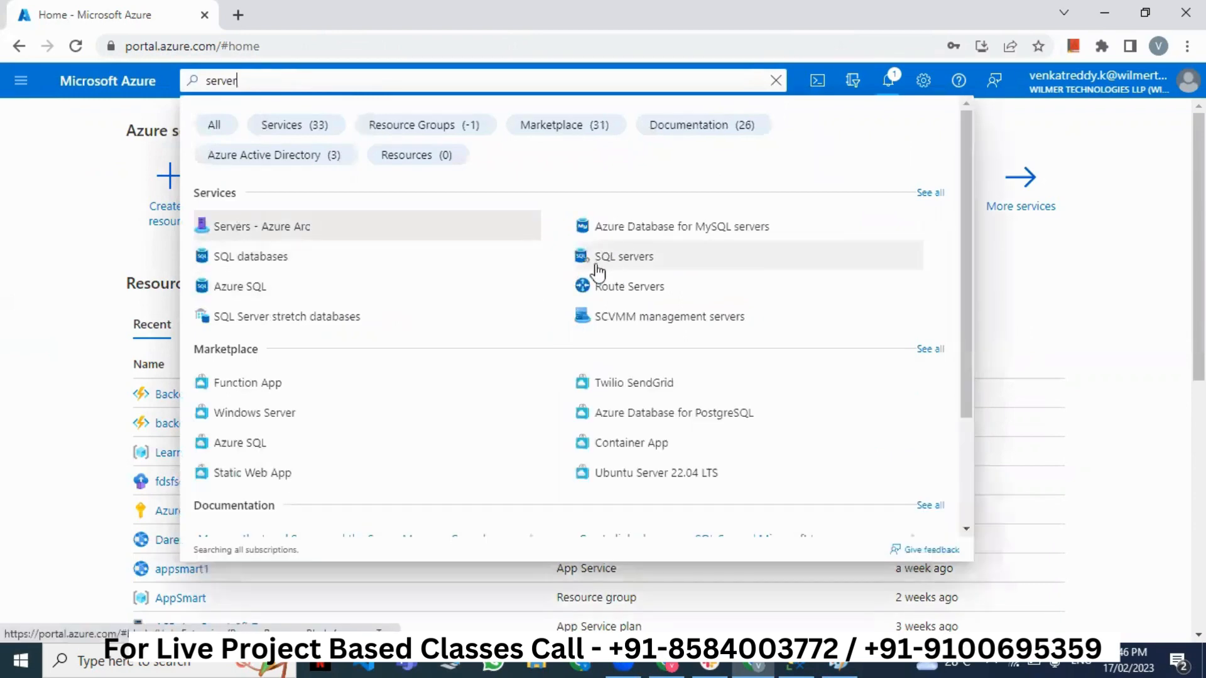
pyautogui.click(138, 238)
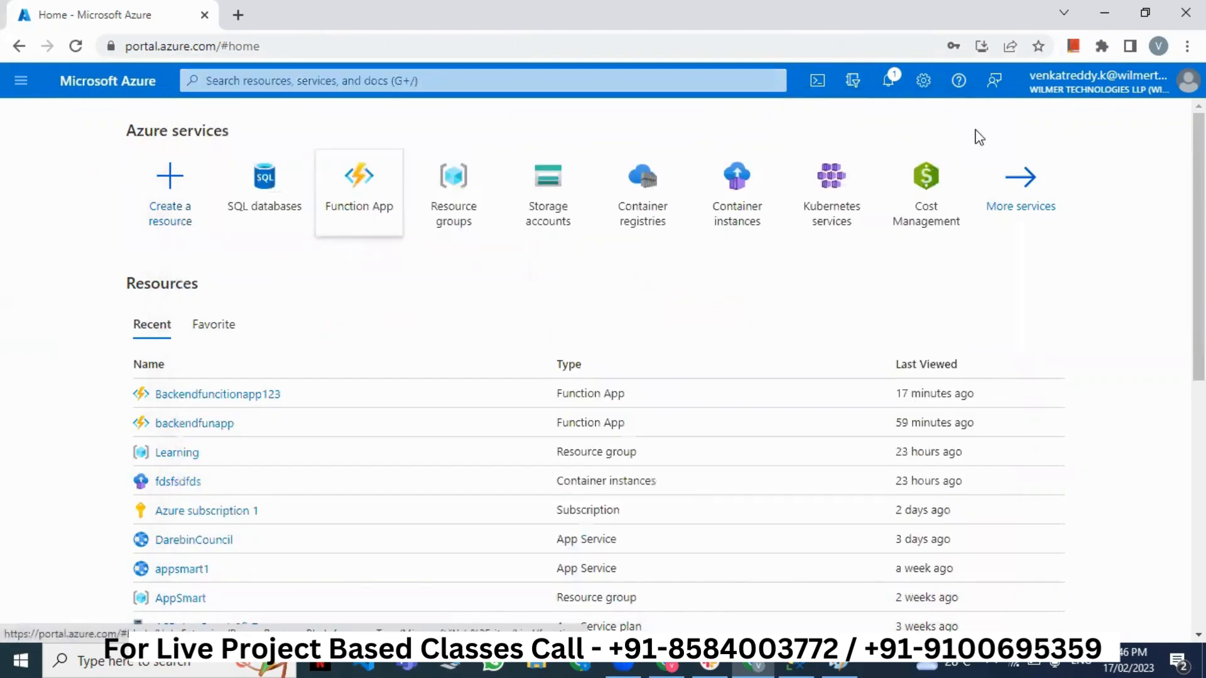
pyautogui.click(885, 80)
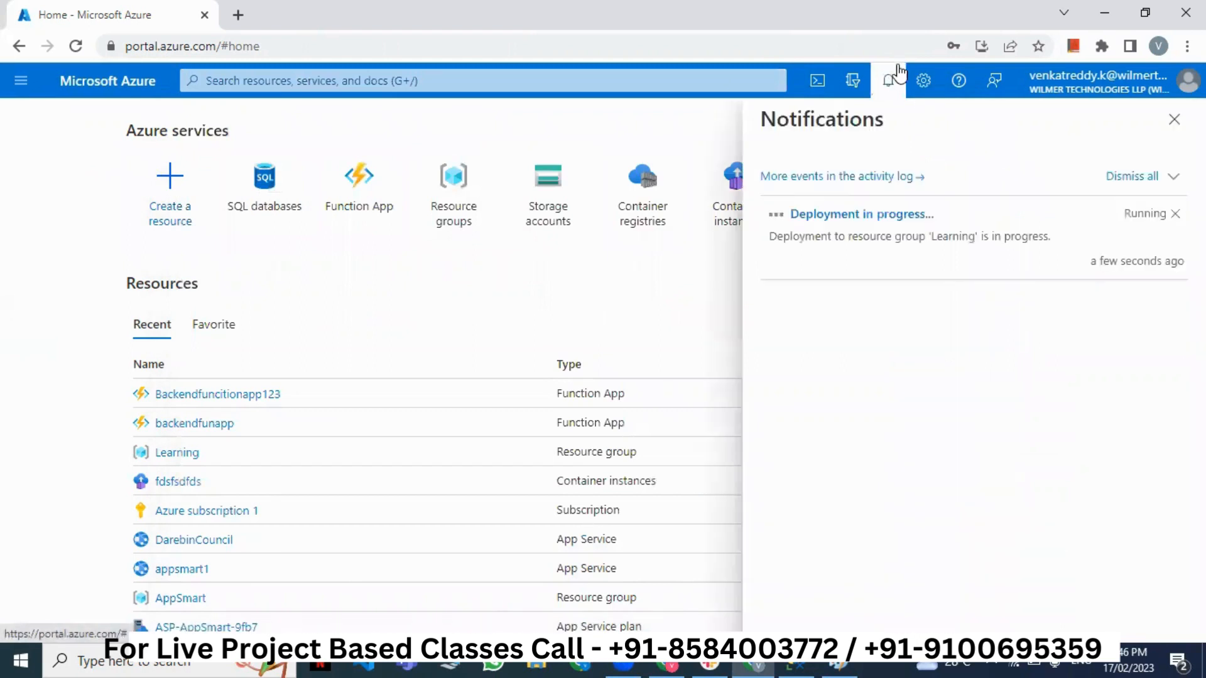
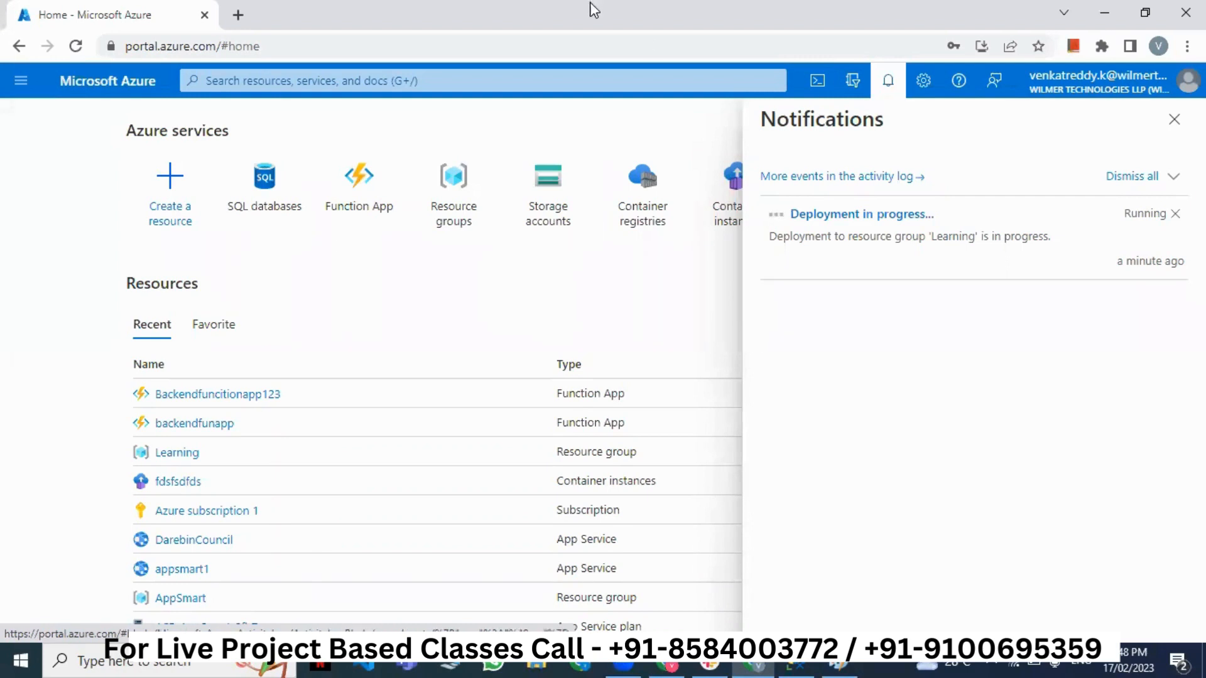
# - Reread the running deployment notice, then bring the East US/Australia Paint diagram forward
pyautogui.tripleClick(883, 239)
pyautogui.click(895, 269)
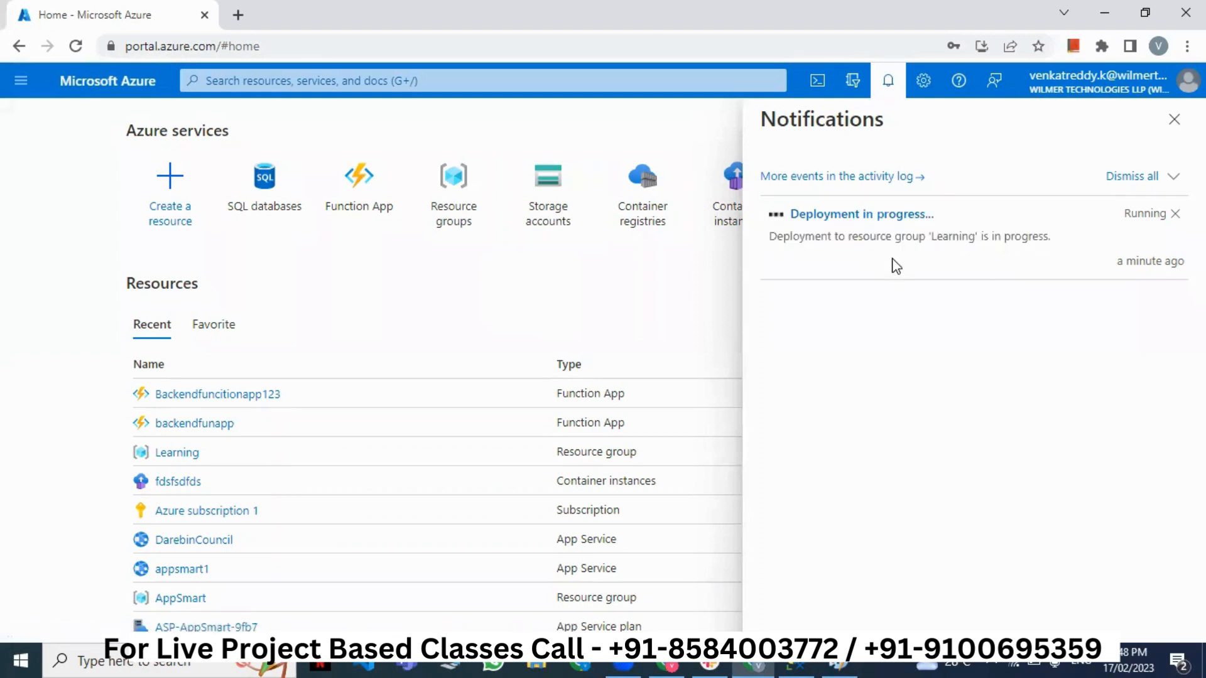
pyautogui.tripleClick(924, 240)
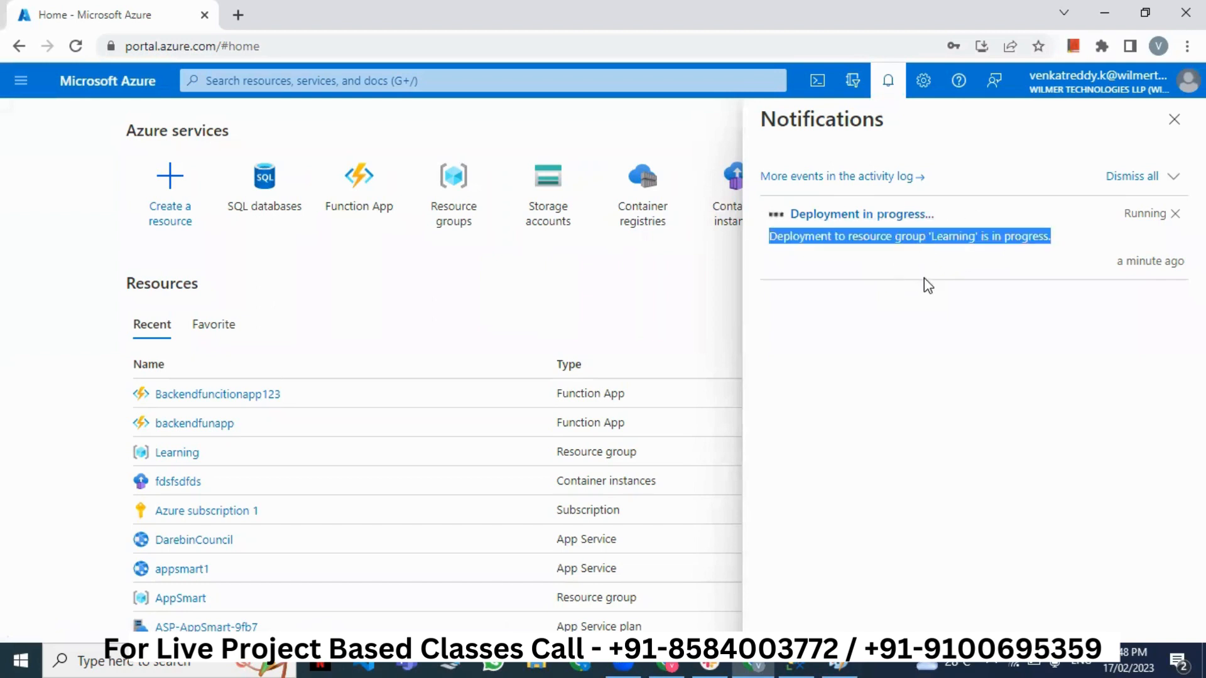
pyautogui.click(925, 278)
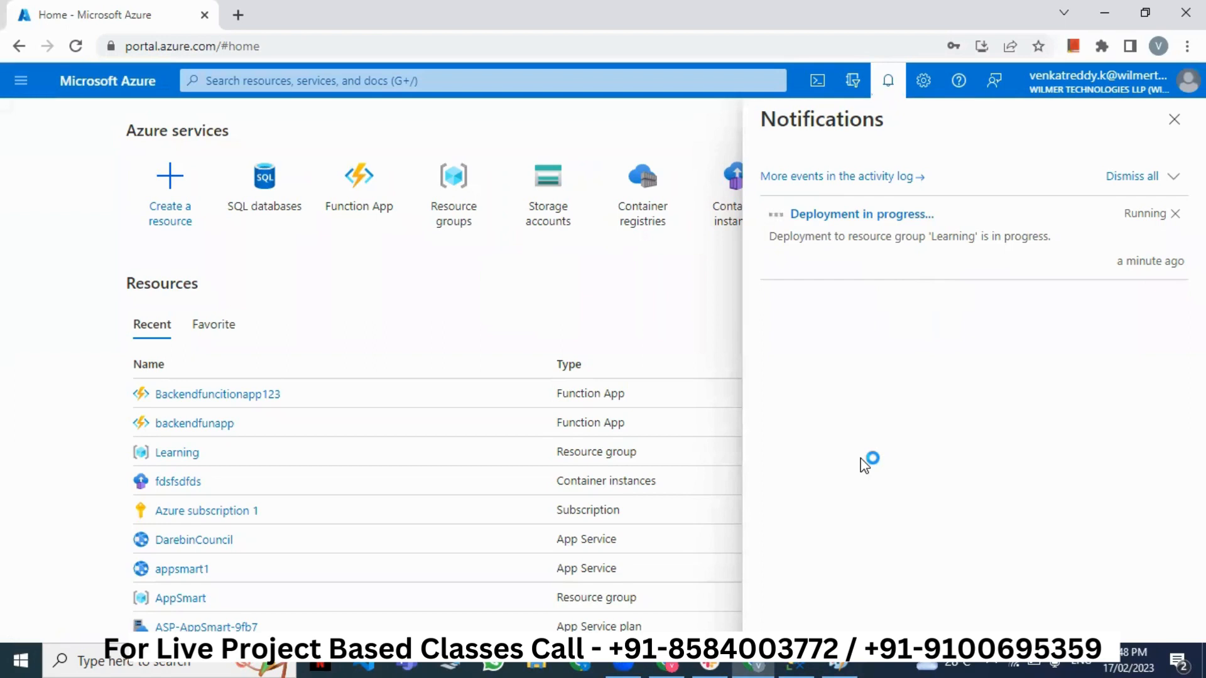
pyautogui.click(837, 663)
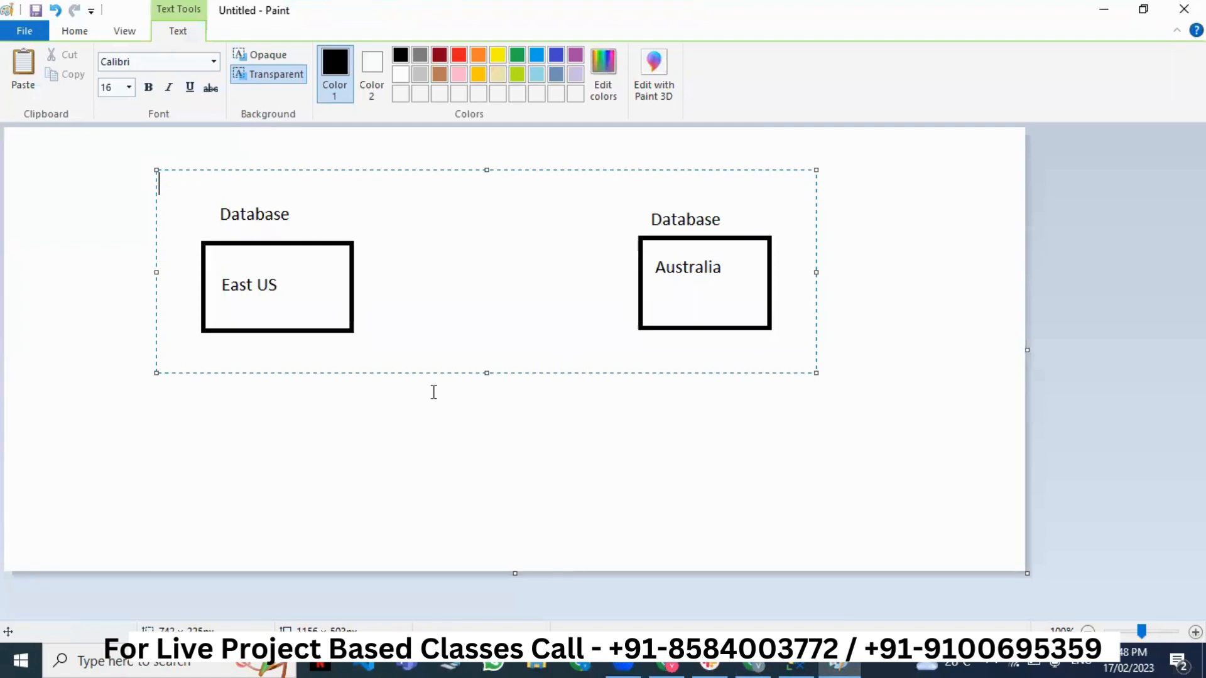
# - Start a new Paint image without saving the old diagram and draw a tall rectangle
pyautogui.click(24, 31)
pyautogui.click(50, 59)
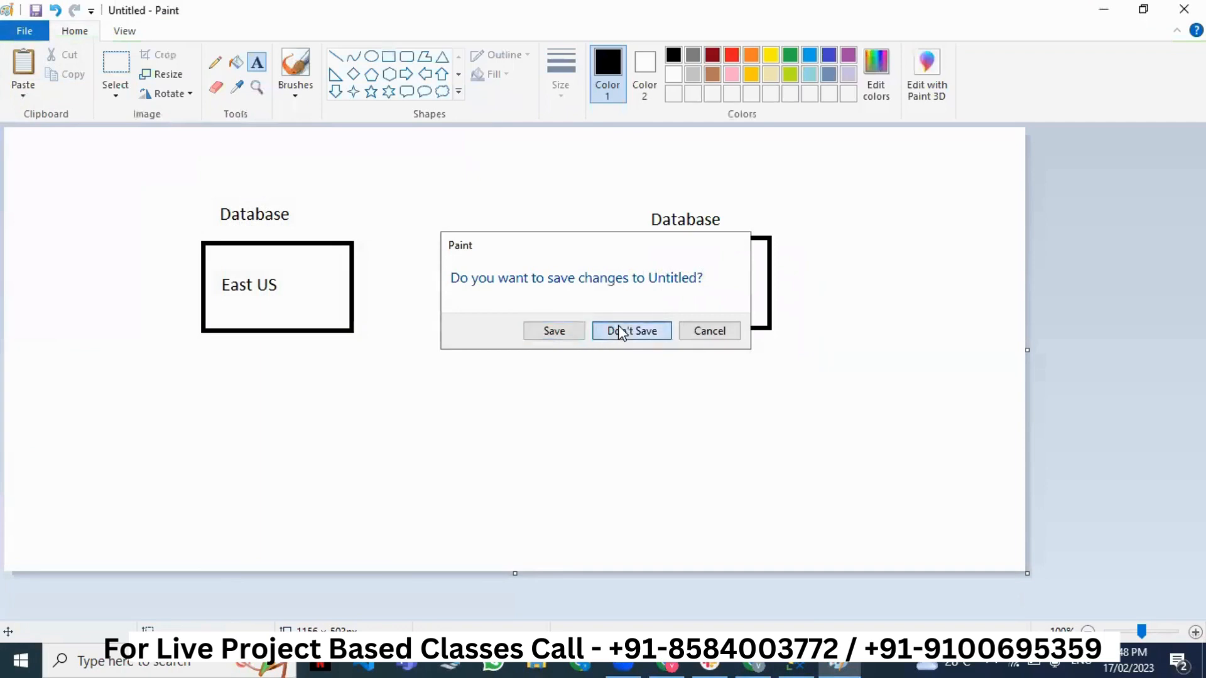
pyautogui.click(621, 331)
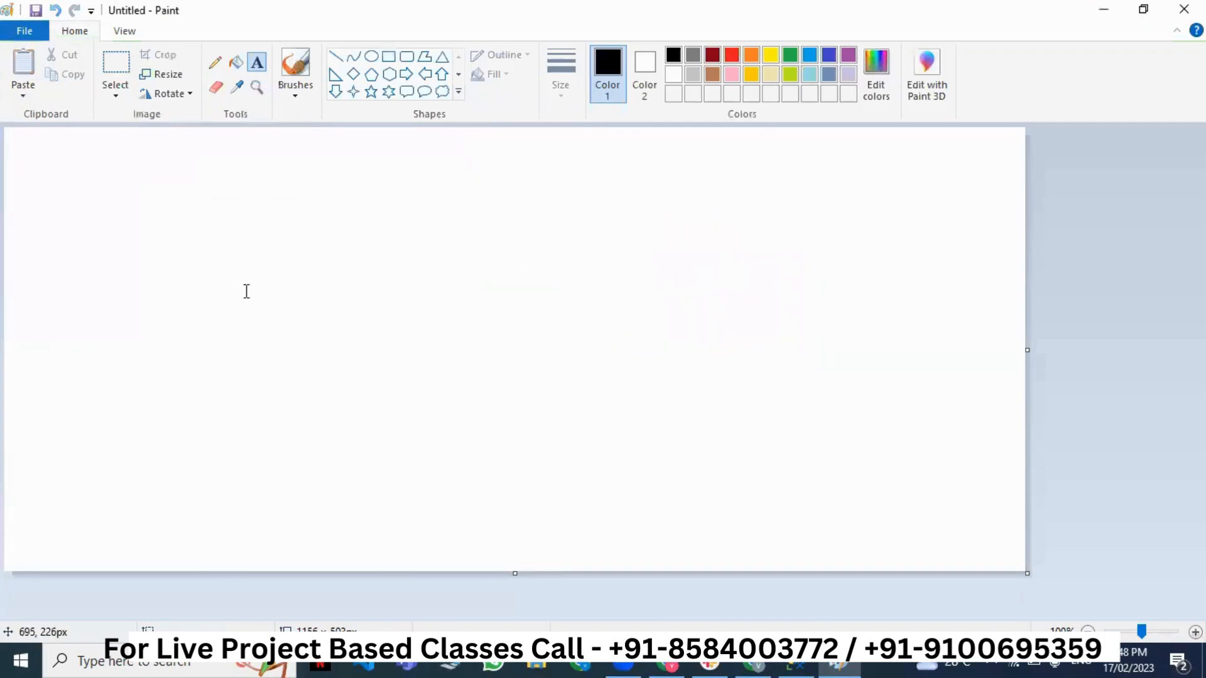
pyautogui.click(387, 56)
pyautogui.moveTo(220, 210); pyautogui.dragTo(275, 259)
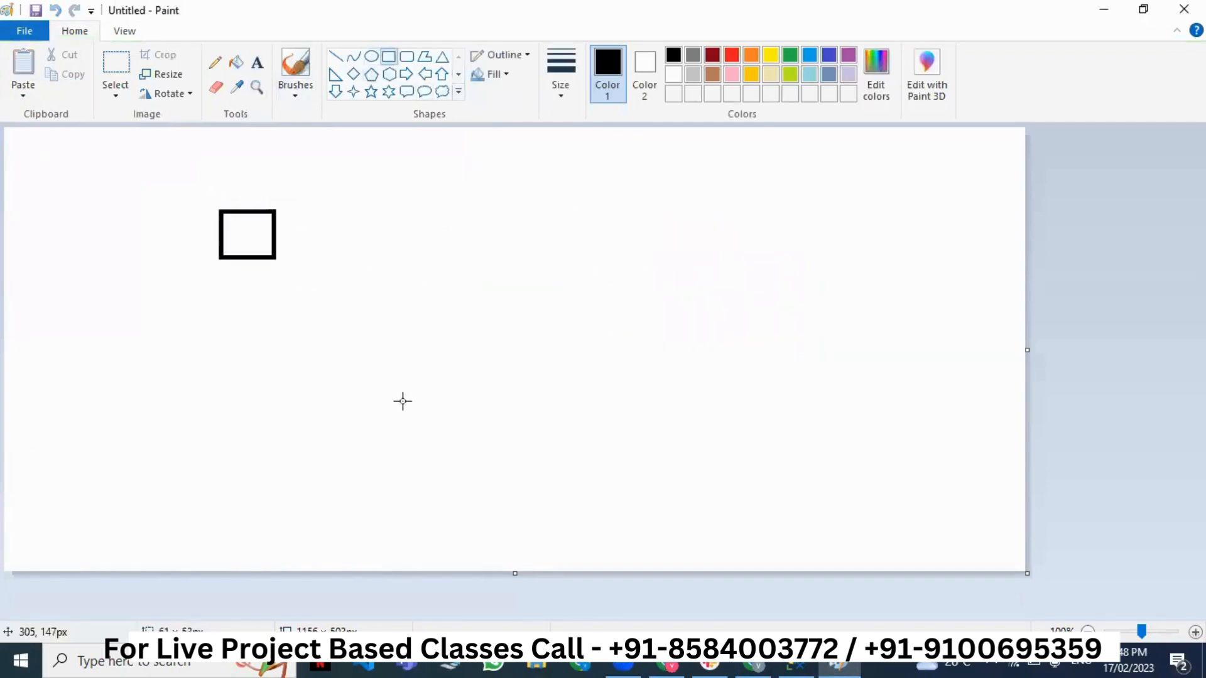
pyautogui.moveTo(402, 401); pyautogui.dragTo(421, 496)
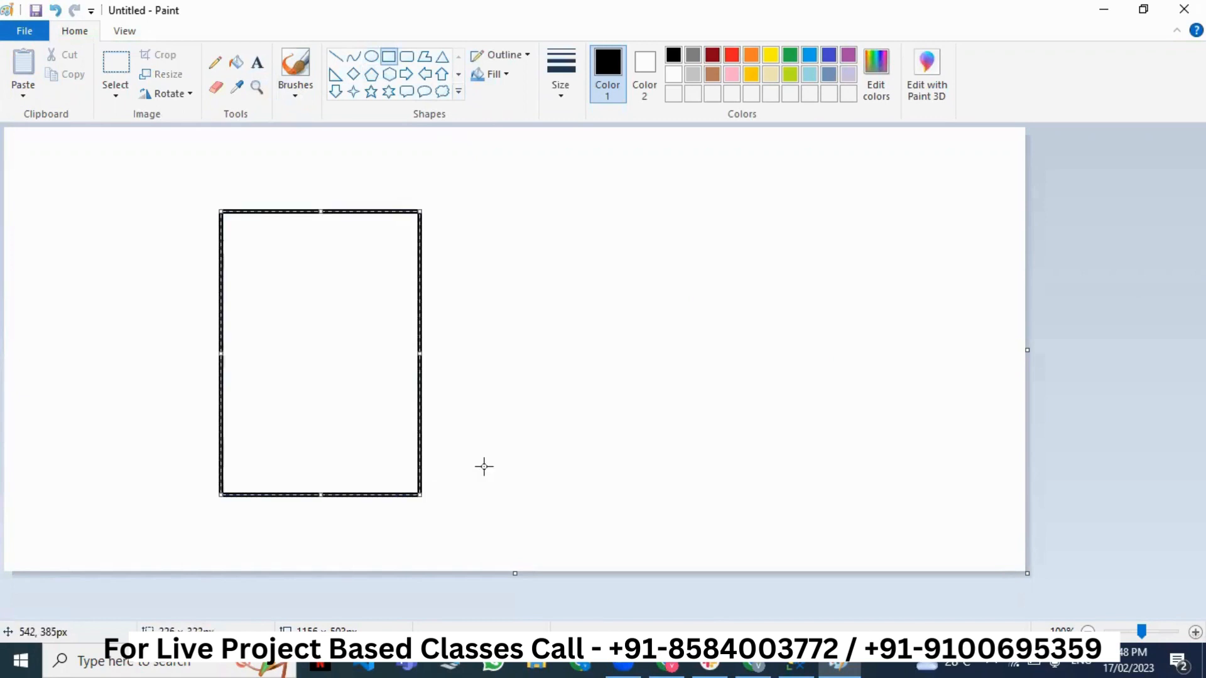
# - Label 'SQL Server' above the box, with 'Project 1 Database' and 'Project 2 Database' inside
pyautogui.click(258, 63)
pyautogui.click(231, 189)
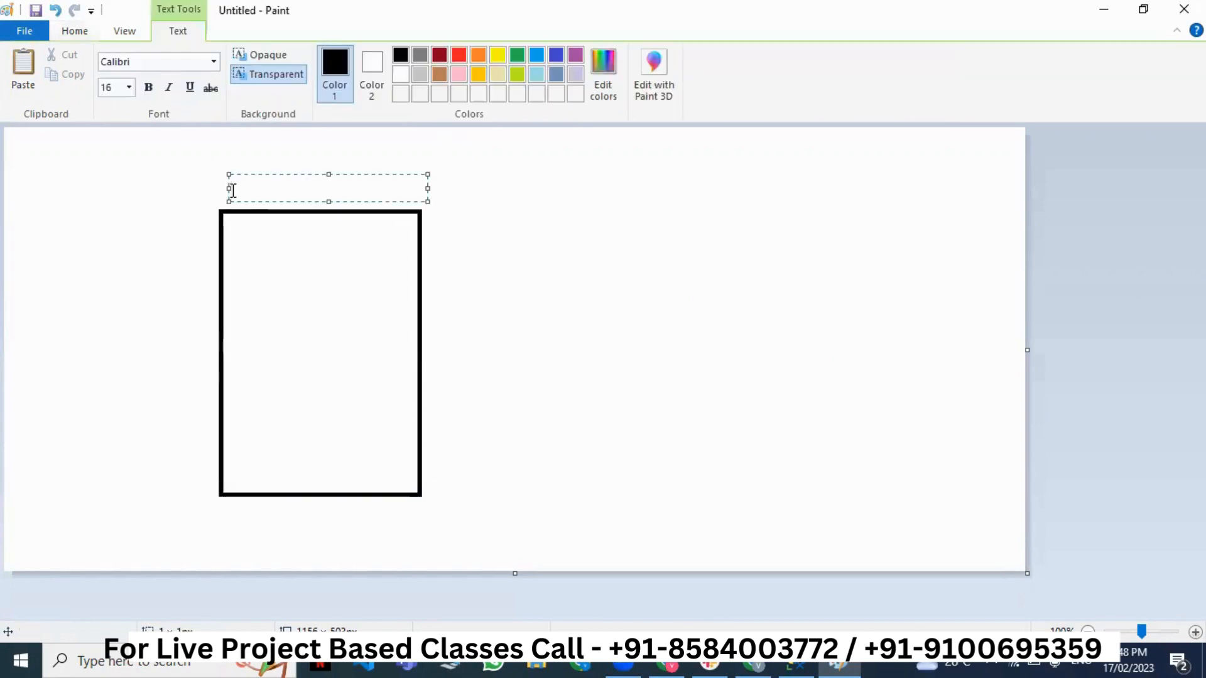
pyautogui.write('SQL Server')
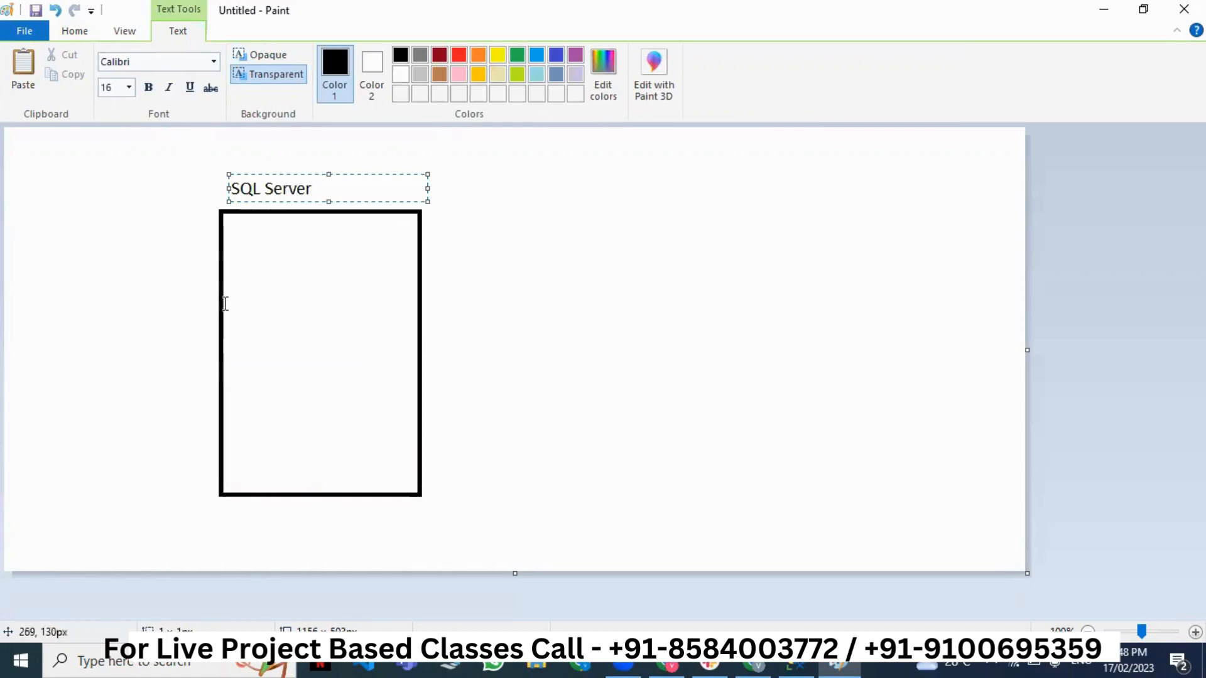
pyautogui.click(230, 239)
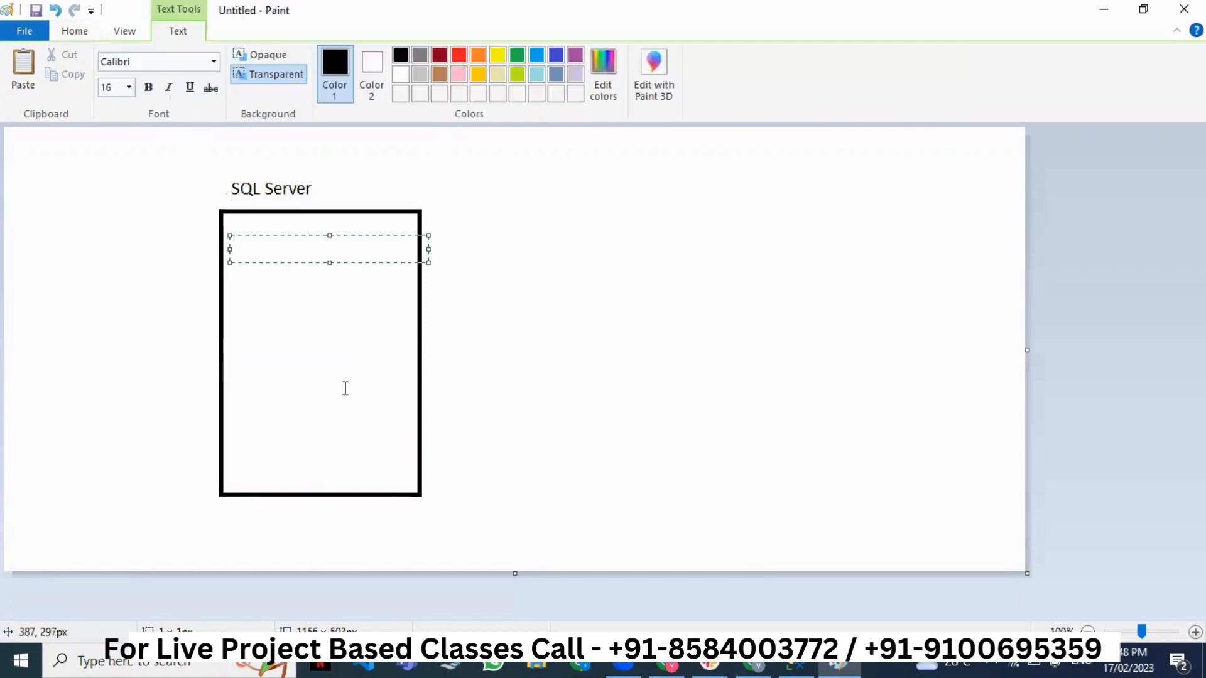
pyautogui.write('Project 1 Database')
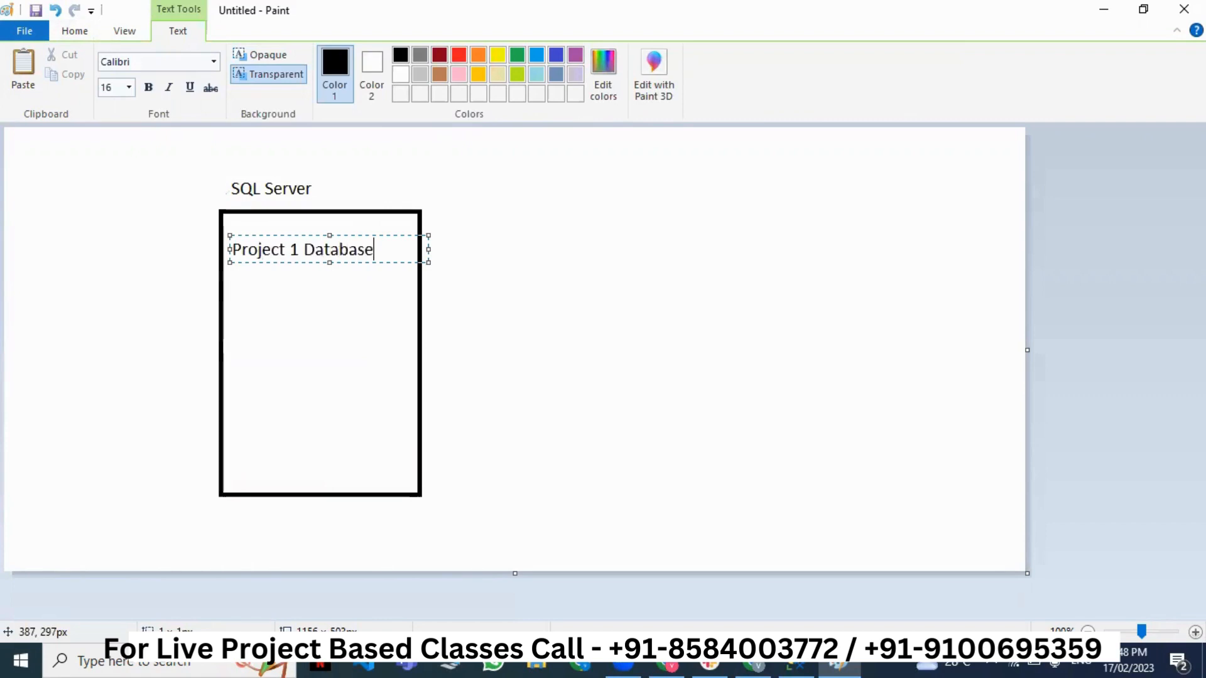
pyautogui.press('Return')
pyautogui.press('Return')
pyautogui.write('Project')
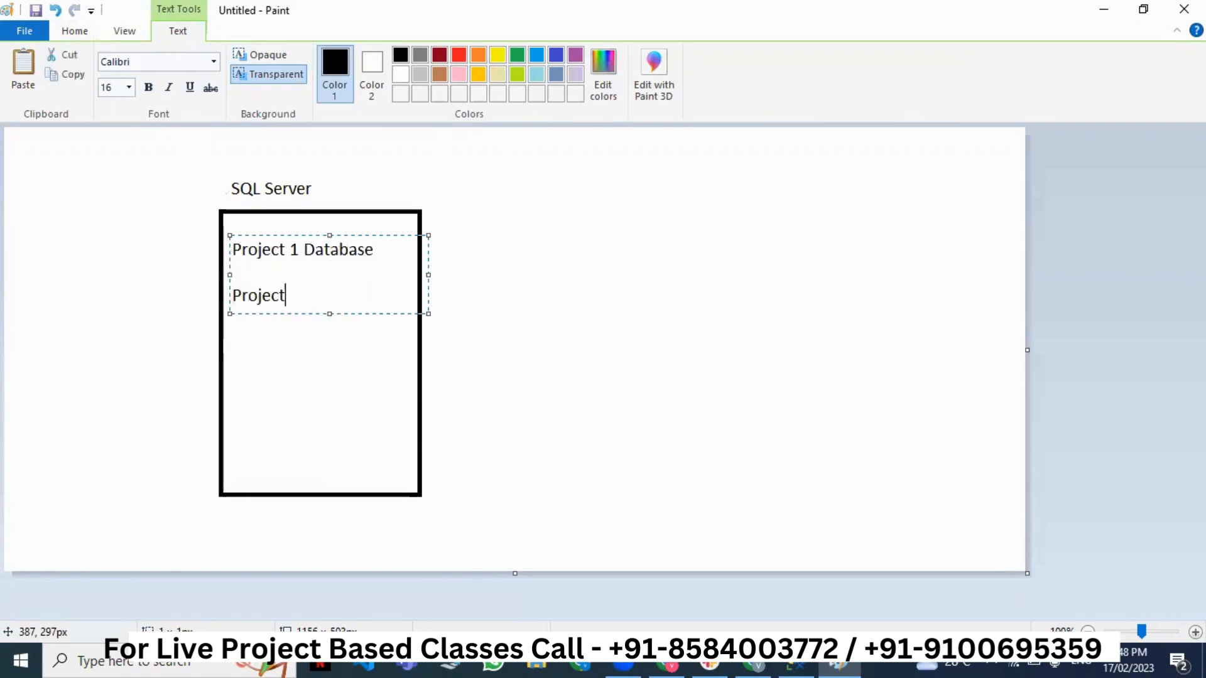
pyautogui.write(' 2 Database')
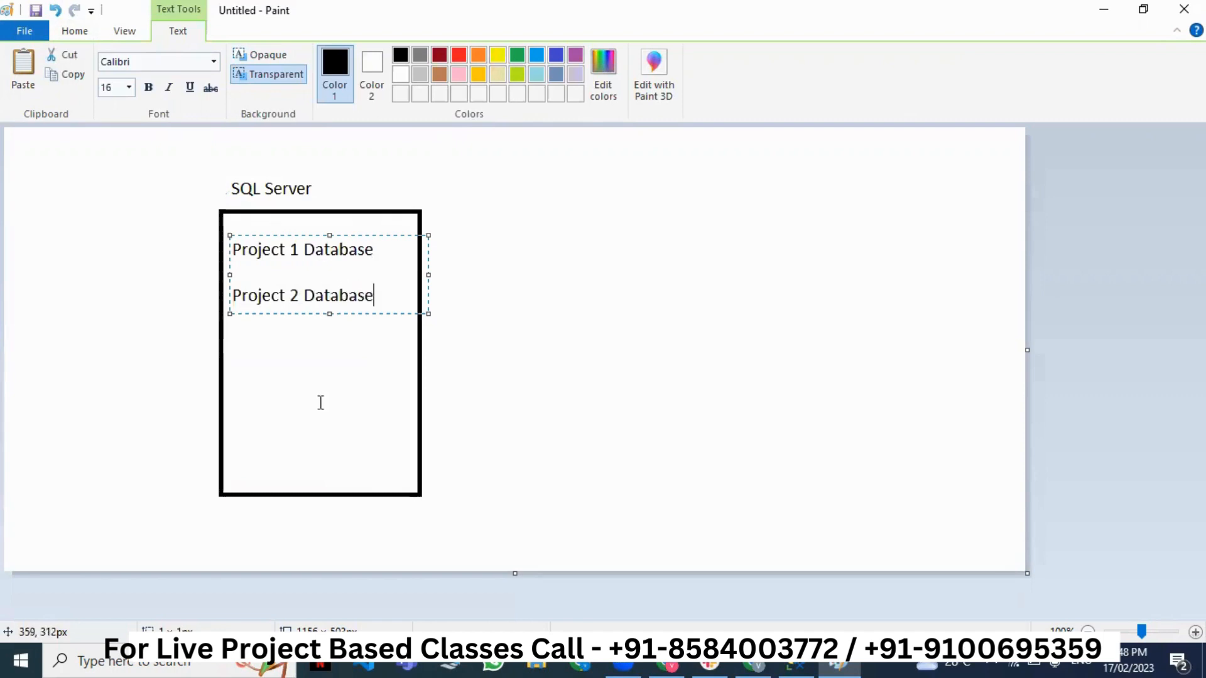
# - Adjust the SQL Server and Project text boxes, then minimize Paint
pyautogui.moveTo(215, 162); pyautogui.dragTo(415, 206)
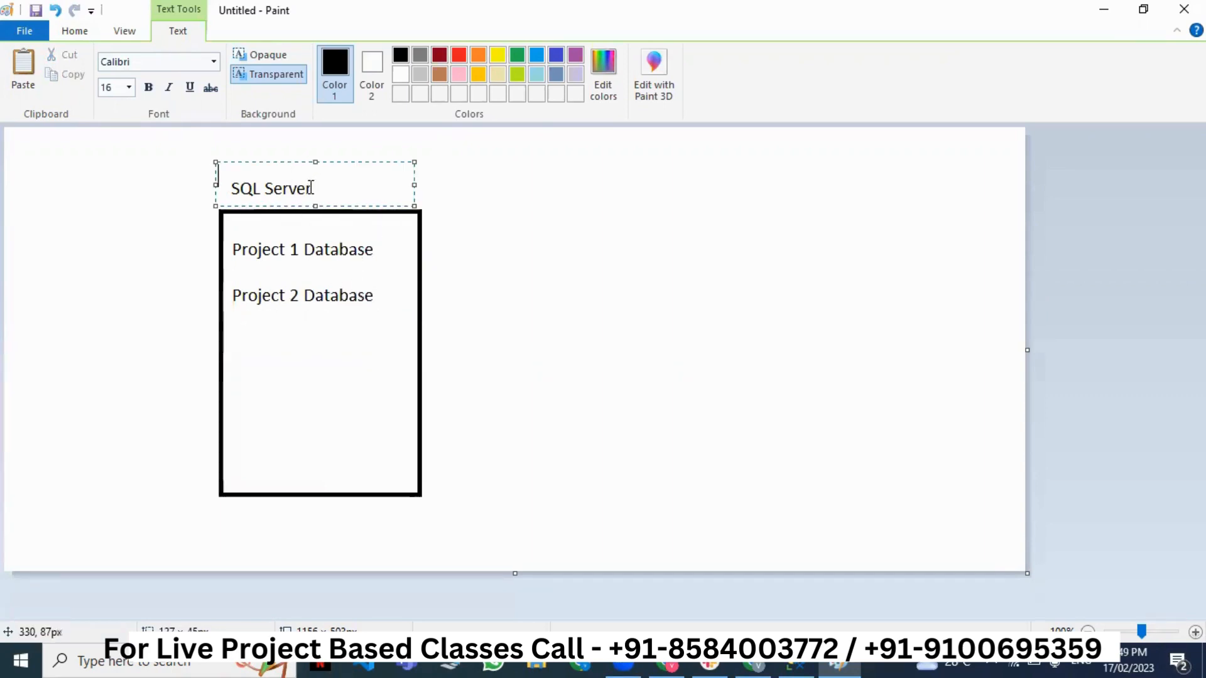
pyautogui.click(487, 287)
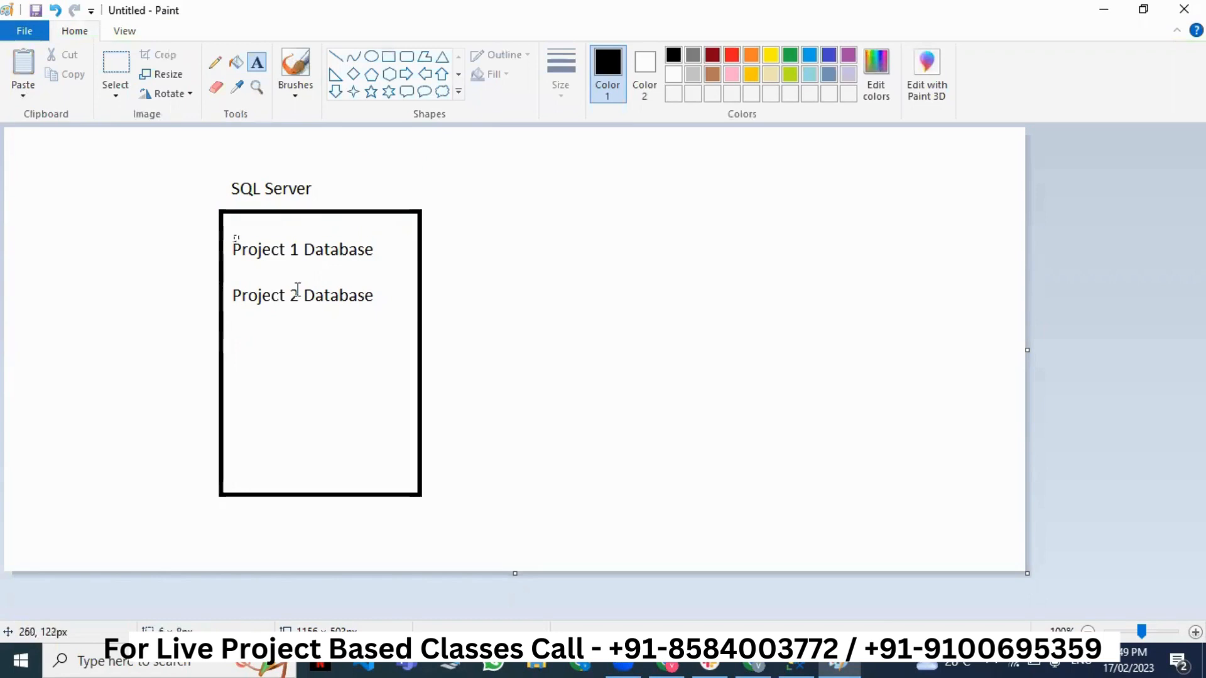
pyautogui.moveTo(232, 233); pyautogui.dragTo(430, 328)
pyautogui.click(501, 341)
pyautogui.moveTo(213, 172); pyautogui.dragTo(411, 202)
pyautogui.click(451, 318)
pyautogui.click(1097, 14)
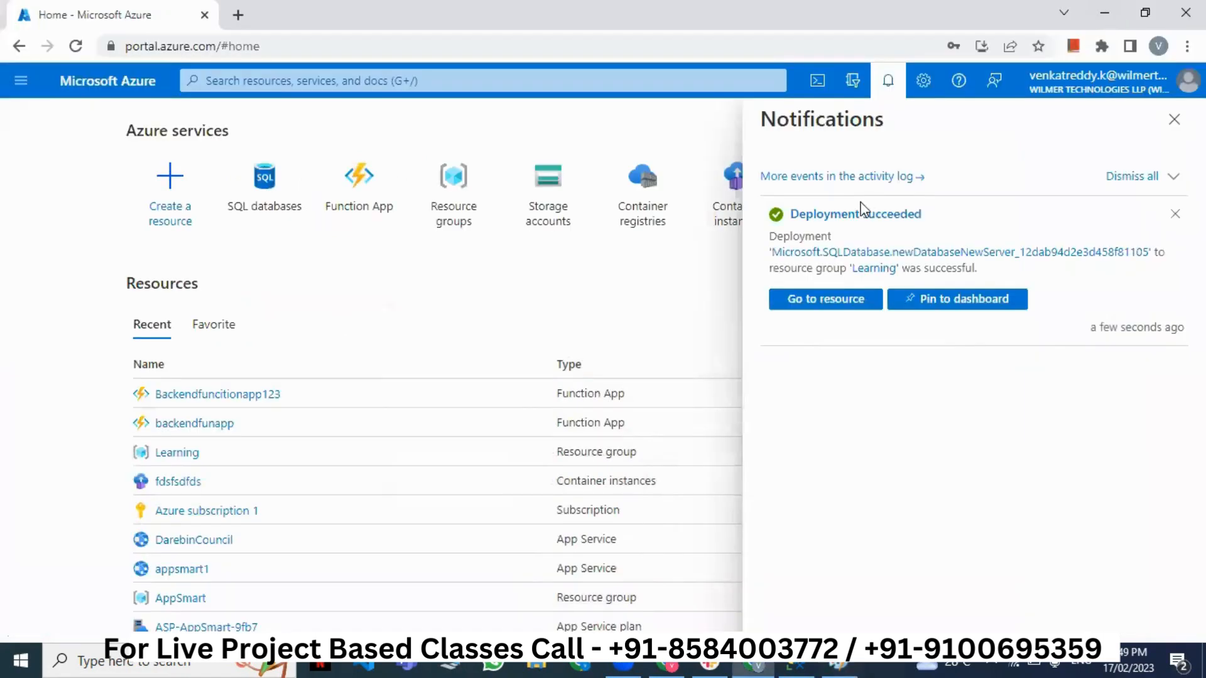
# - Open the deployed 'student' database, view its Overview, and show its connection strings
pyautogui.click(826, 299)
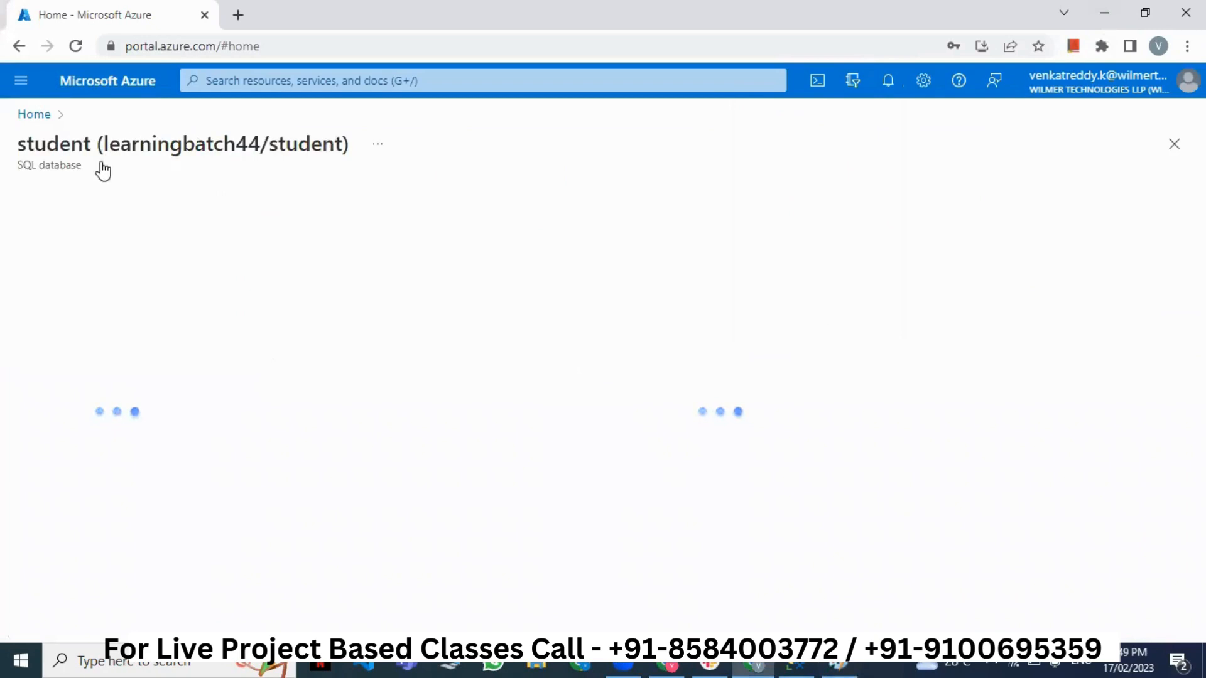
pyautogui.doubleClick(89, 141)
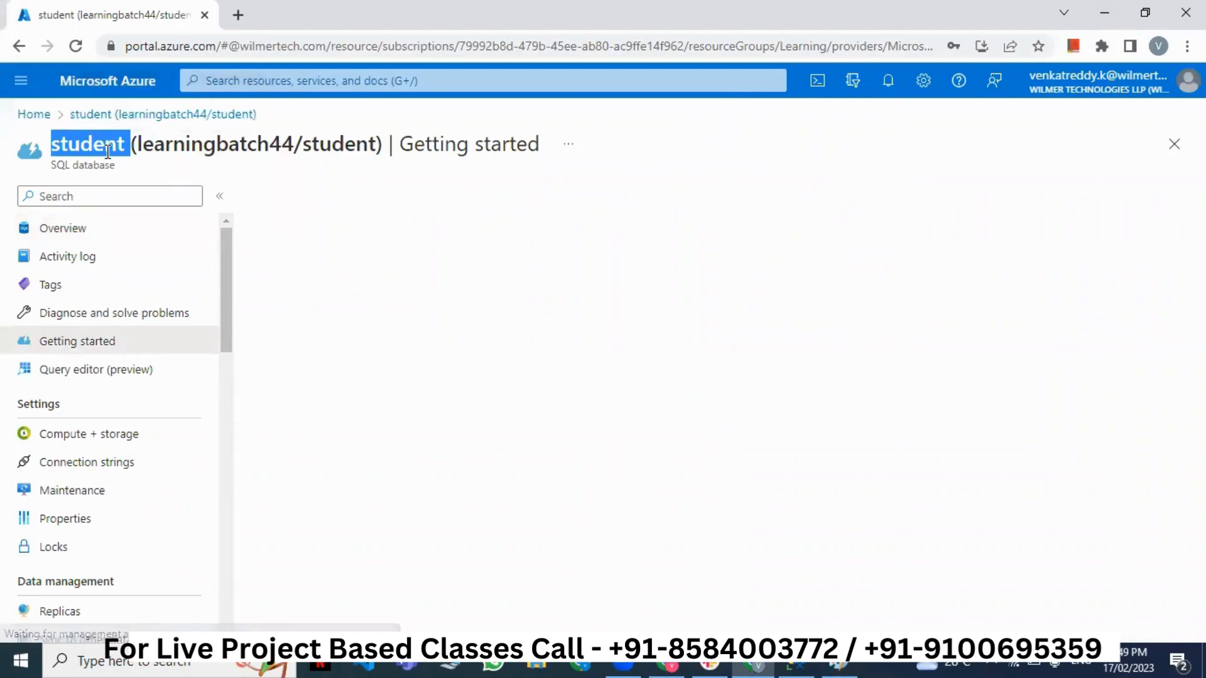
pyautogui.click(123, 236)
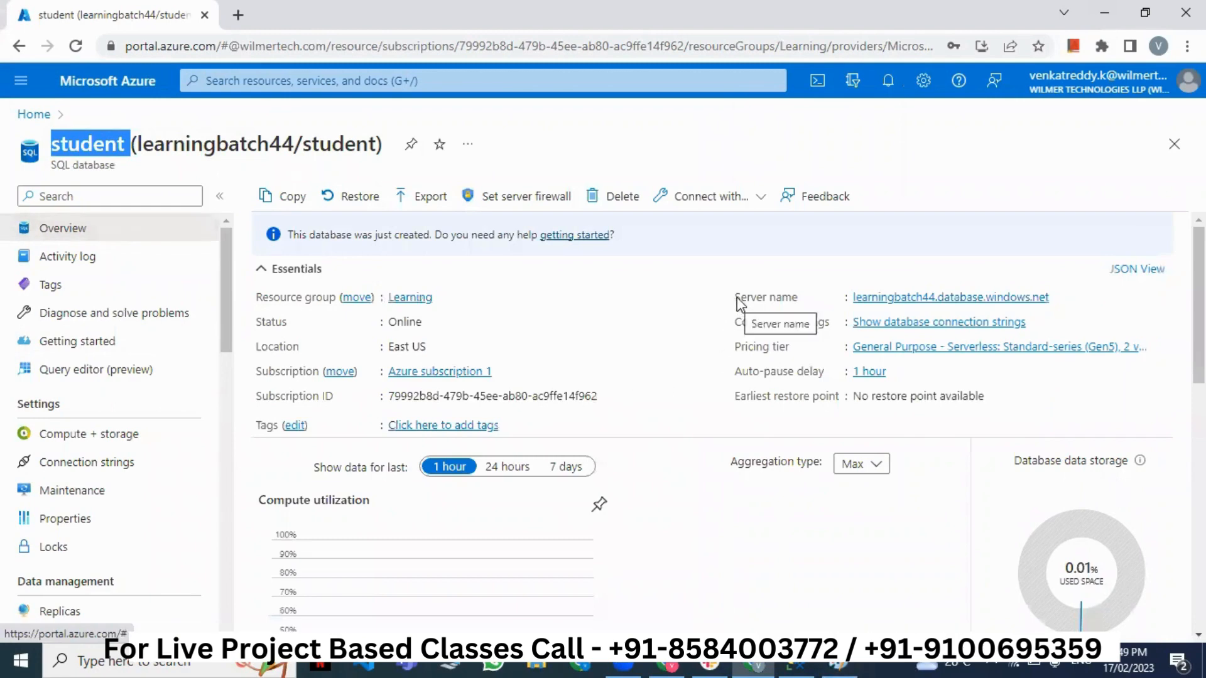
pyautogui.moveTo(735, 298); pyautogui.dragTo(793, 305)
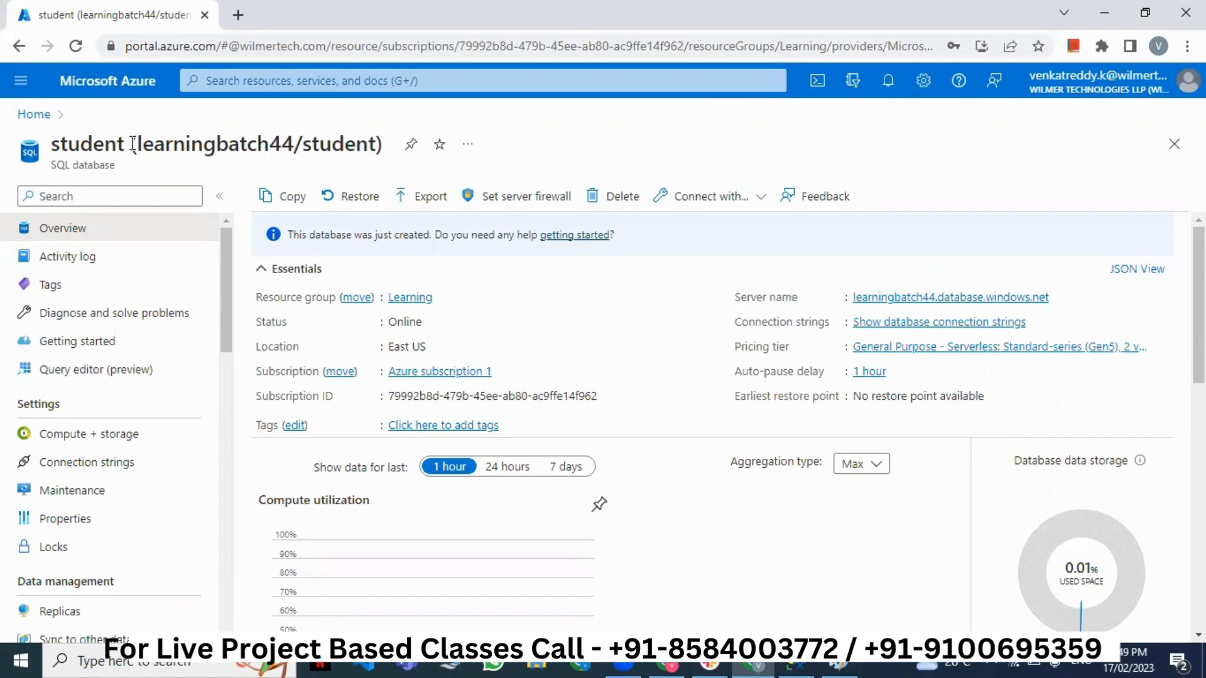
pyautogui.tripleClick(133, 144)
pyautogui.click(133, 143)
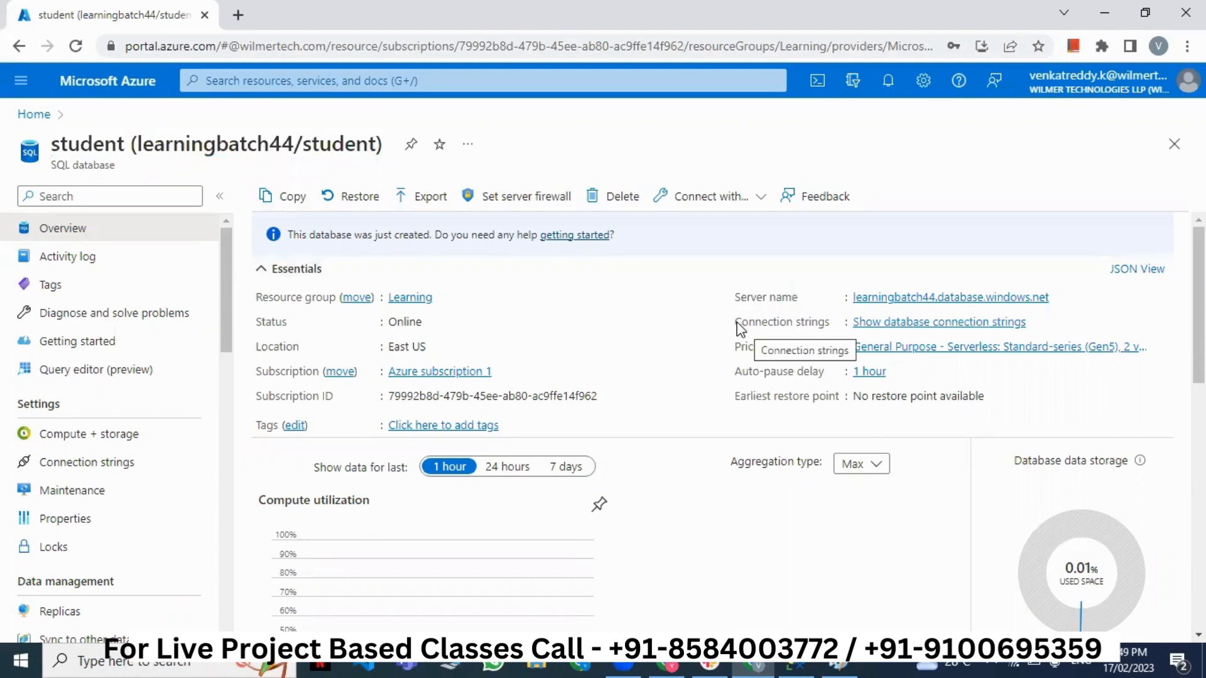
pyautogui.moveTo(736, 322); pyautogui.dragTo(829, 324)
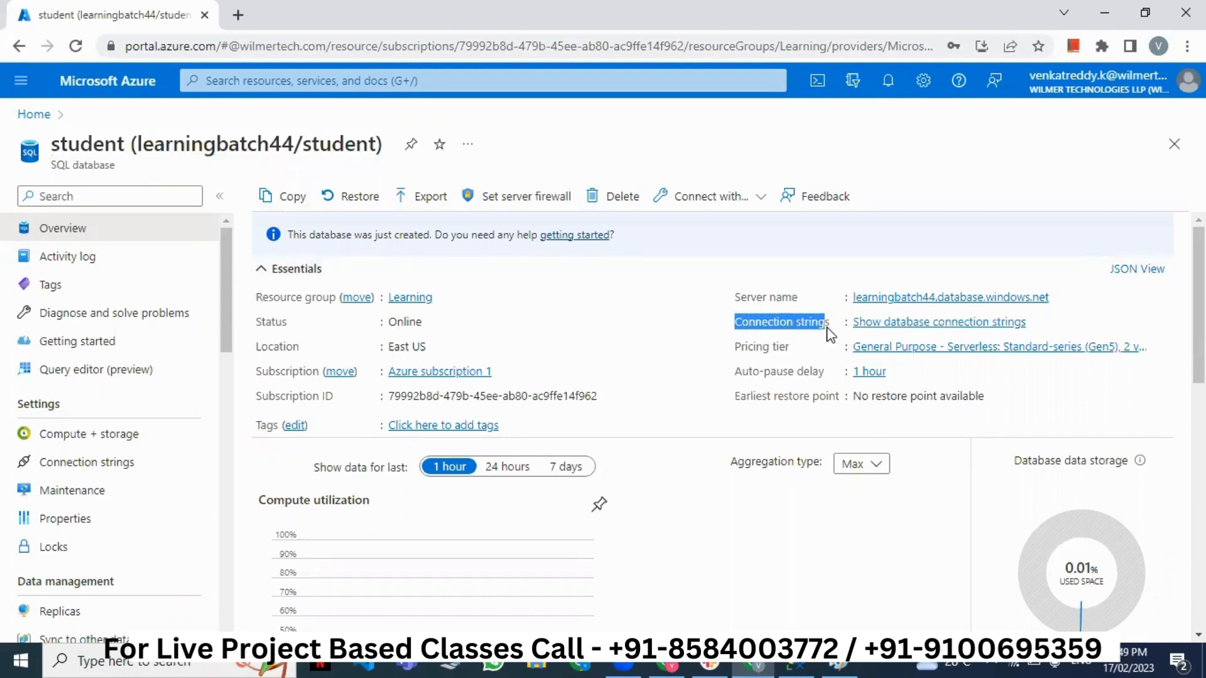
pyautogui.click(958, 324)
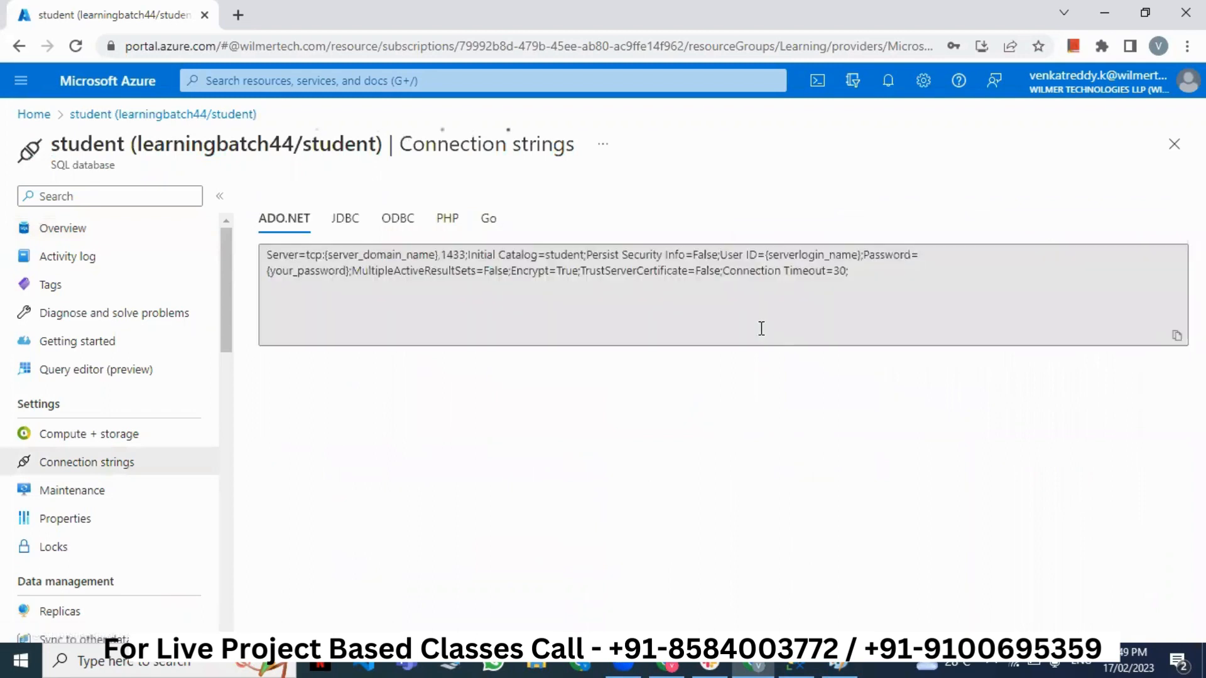
# - Copy the full ADO.NET connection string and check the local server in SQL Server Management Studio
pyautogui.click(685, 293)
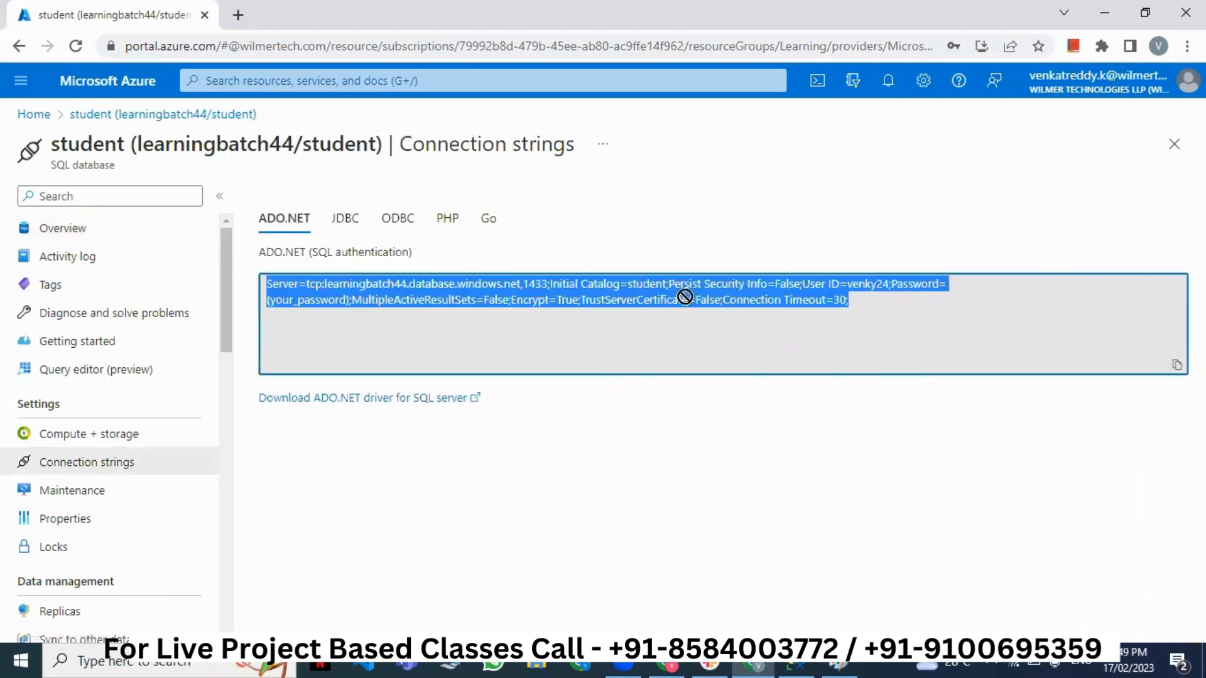
pyautogui.rightClick(473, 294)
pyautogui.click(506, 307)
pyautogui.click(796, 664)
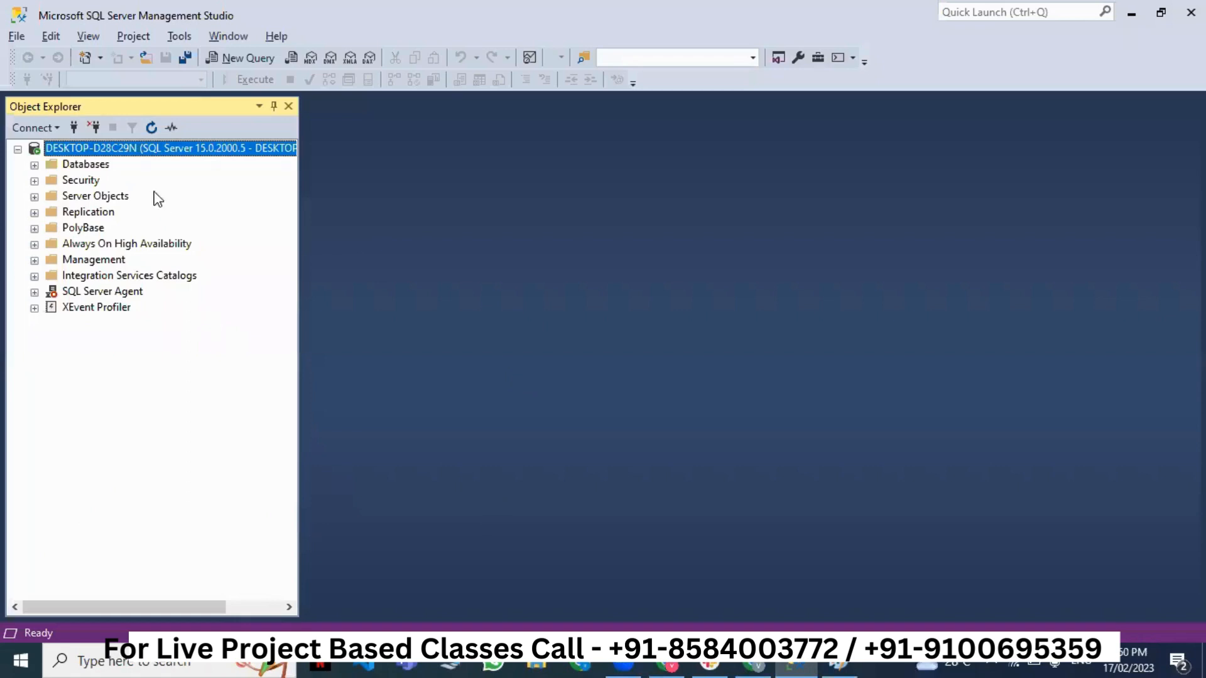
pyautogui.rightClick(206, 148)
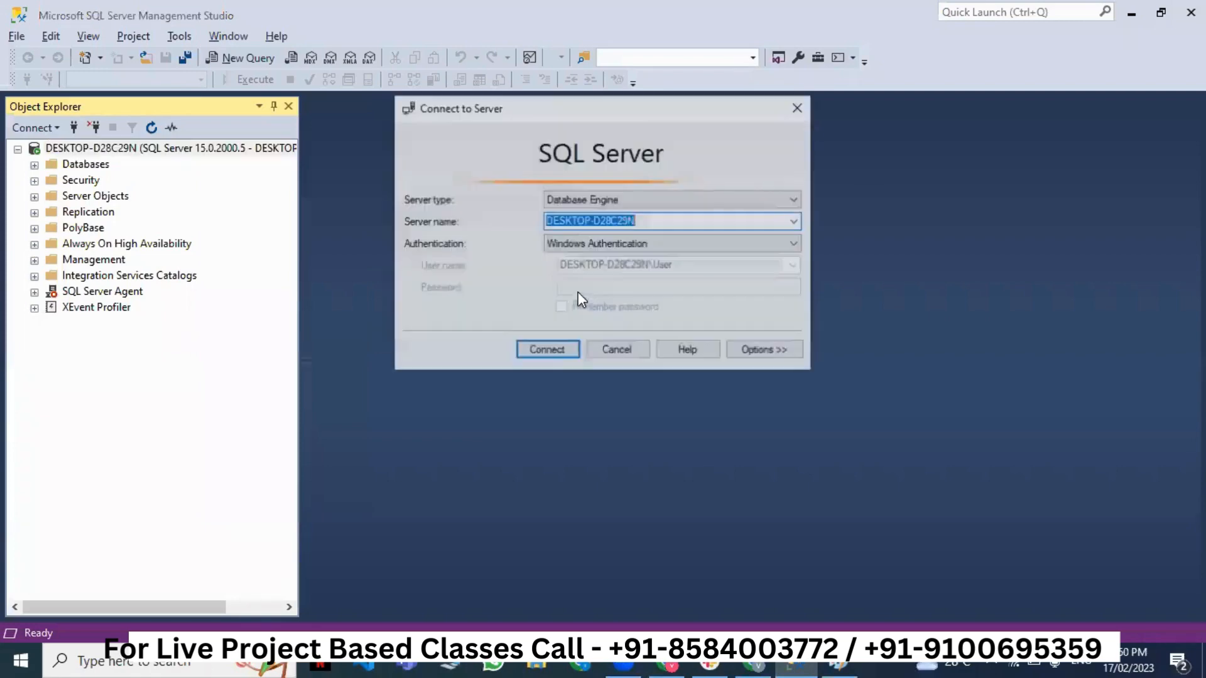
# - Copy only the tcp:learningbatch44.database.windows.net address for the connection dialog
pyautogui.hotkey('alt', 'Tab')
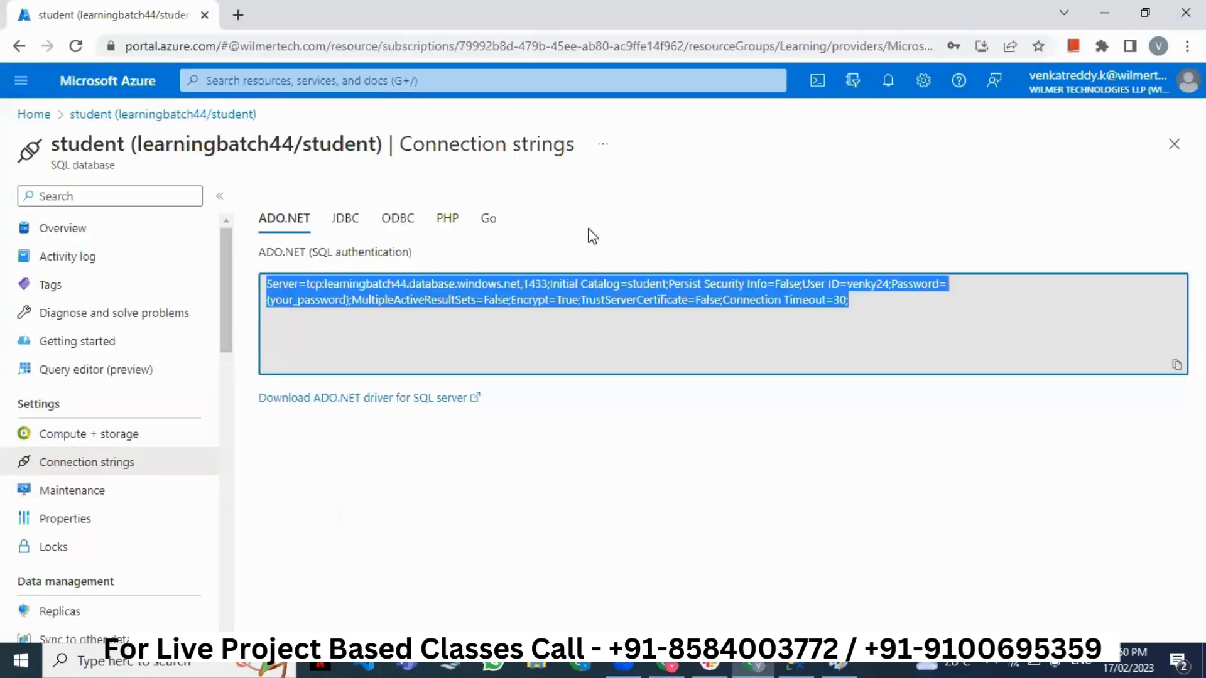
pyautogui.click(369, 333)
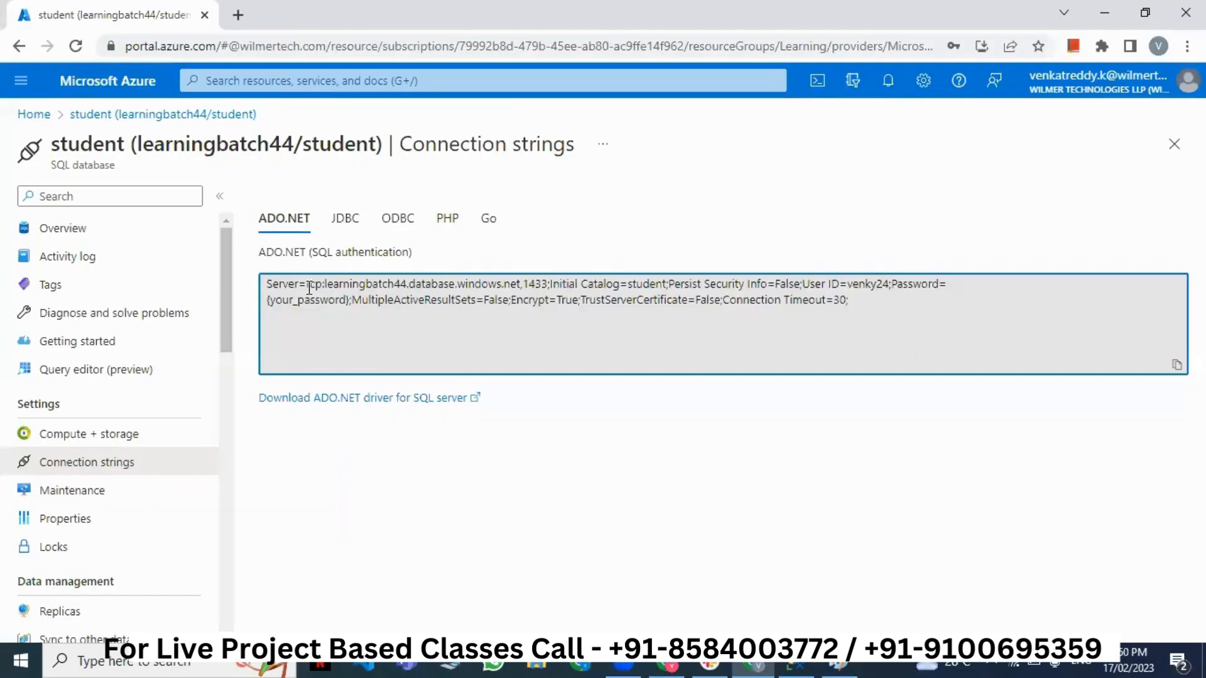
pyautogui.moveTo(316, 284); pyautogui.dragTo(518, 286)
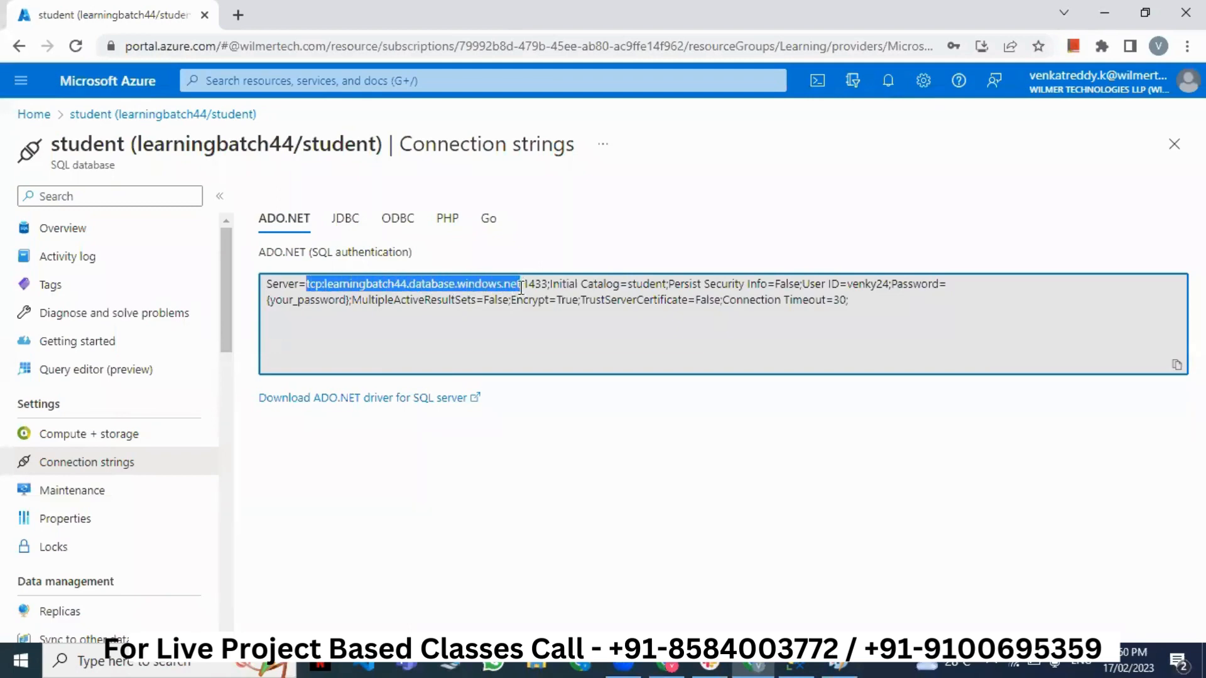
pyautogui.hotkey('ctrl', 'c')
pyautogui.hotkey('alt', 'Tab')
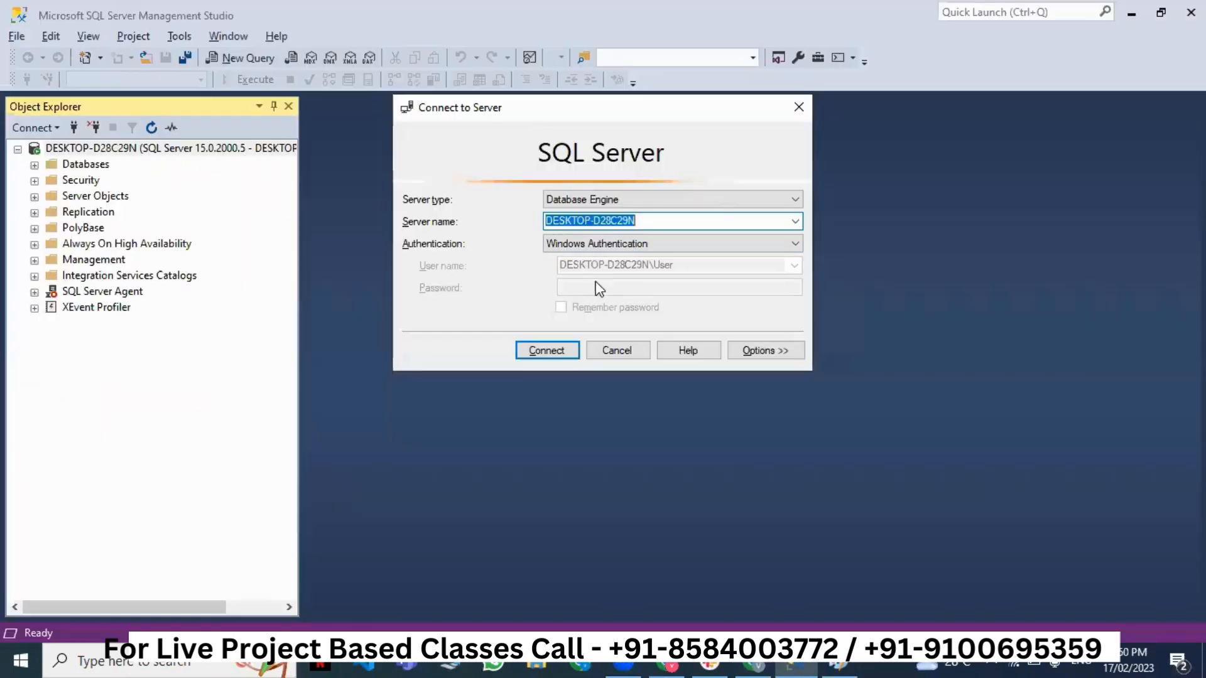
# - Paste the server address, choose SQL Server Authentication, and try connecting; dismiss the error
pyautogui.hotkey('ctrl', 'v')
pyautogui.click(625, 246)
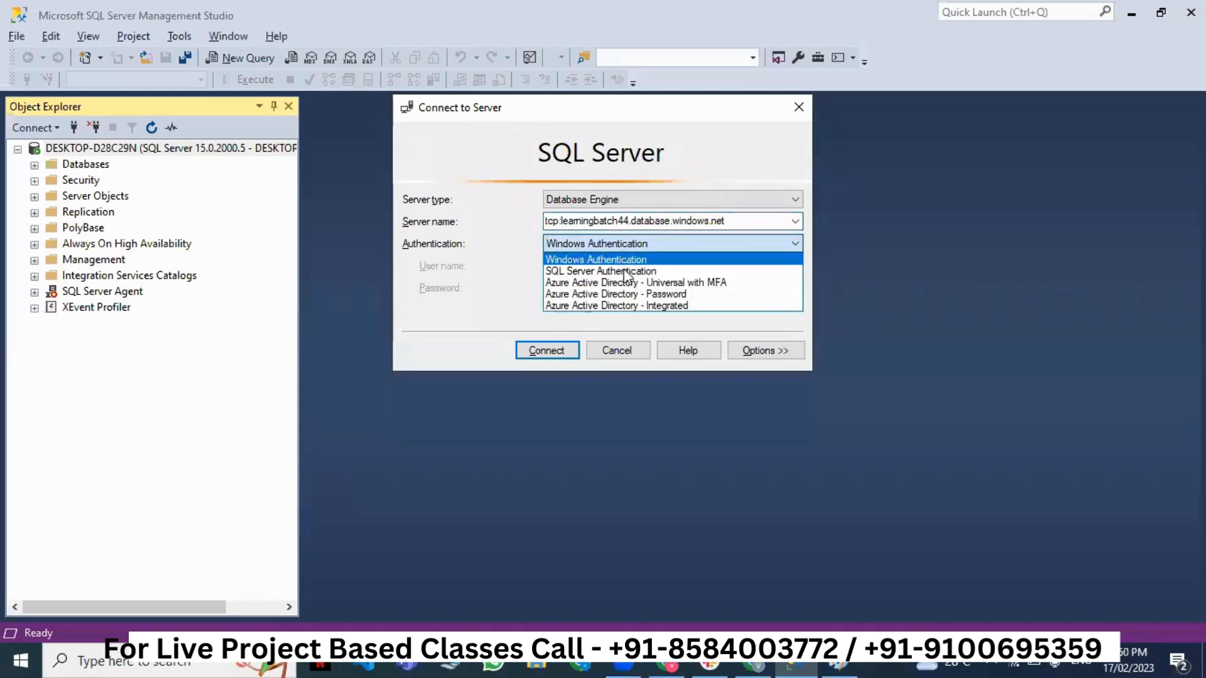
pyautogui.click(625, 267)
pyautogui.click(609, 269)
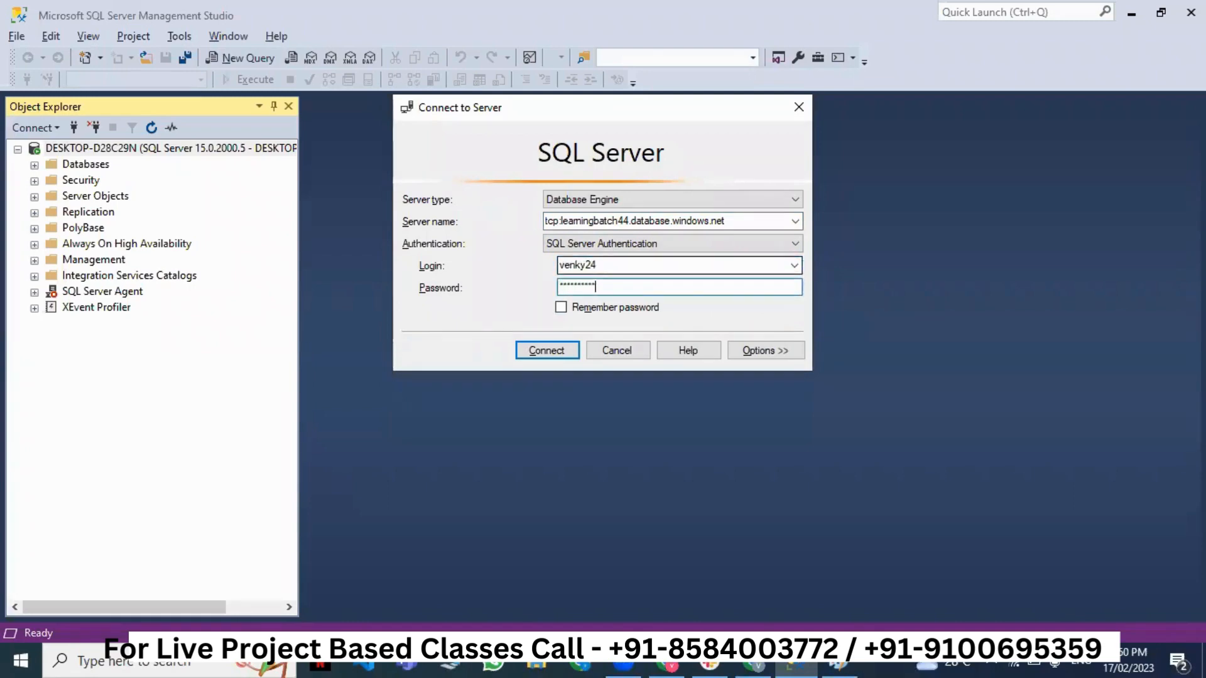
pyautogui.click(552, 355)
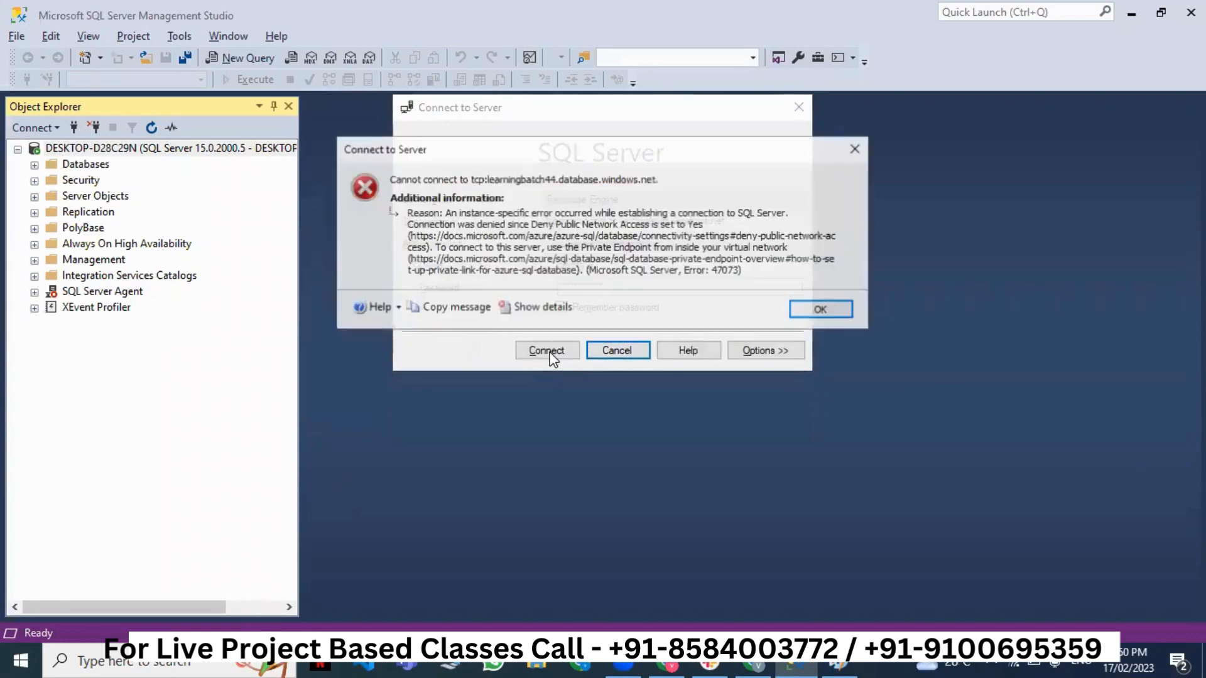
pyautogui.click(849, 309)
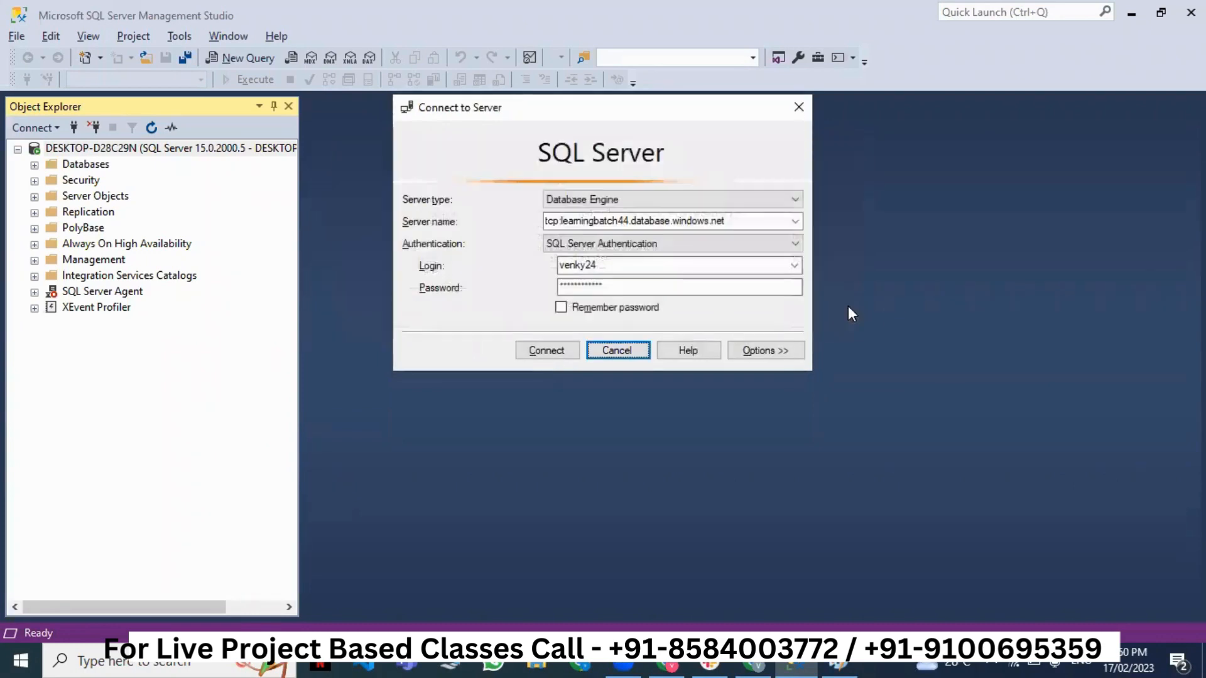
# - Return to the student database in Azure and open its Query editor
pyautogui.click(1132, 22)
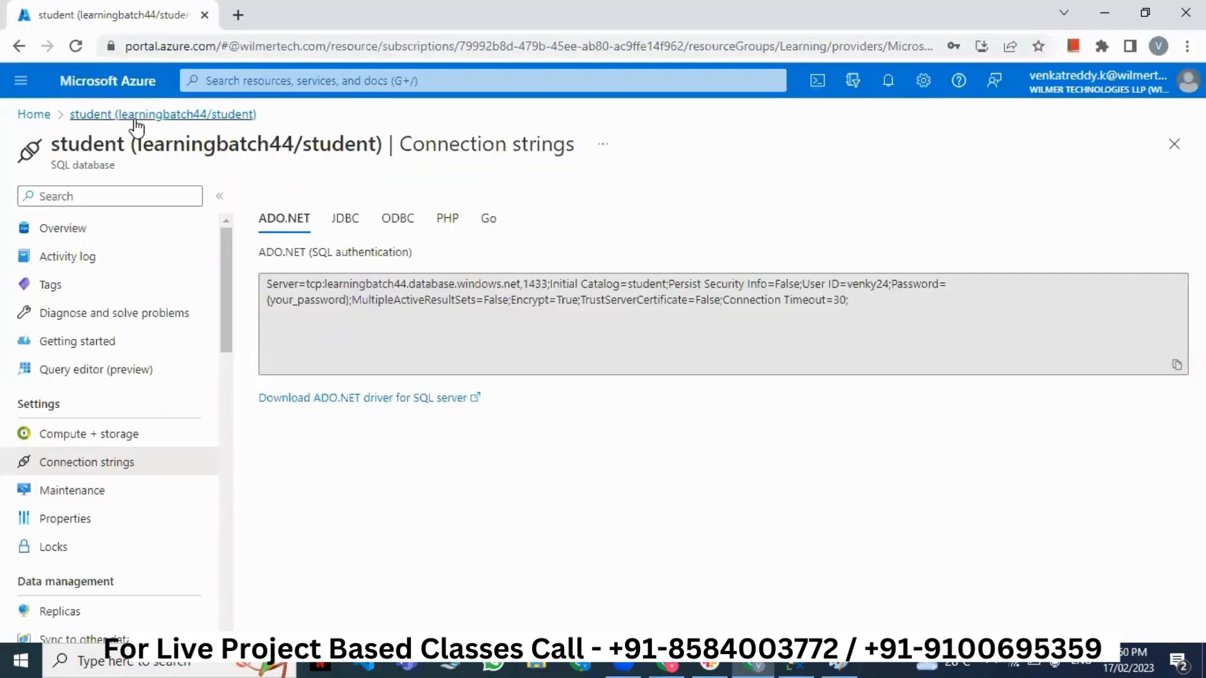
pyautogui.click(99, 116)
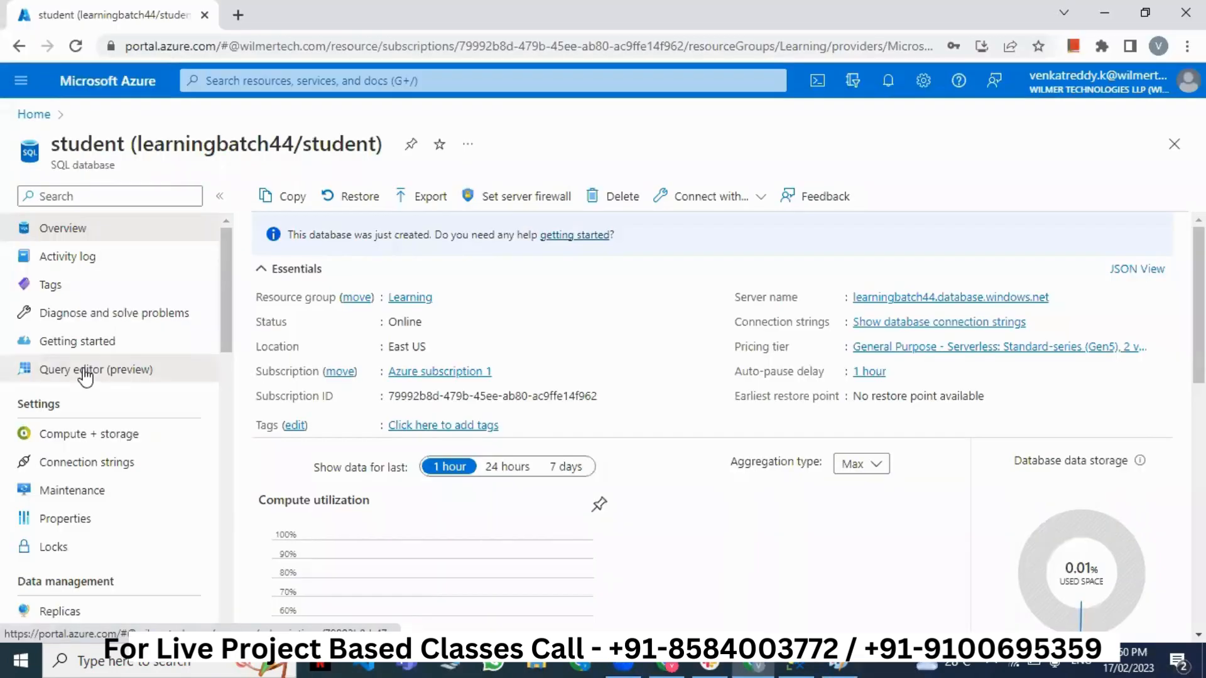
pyautogui.click(85, 371)
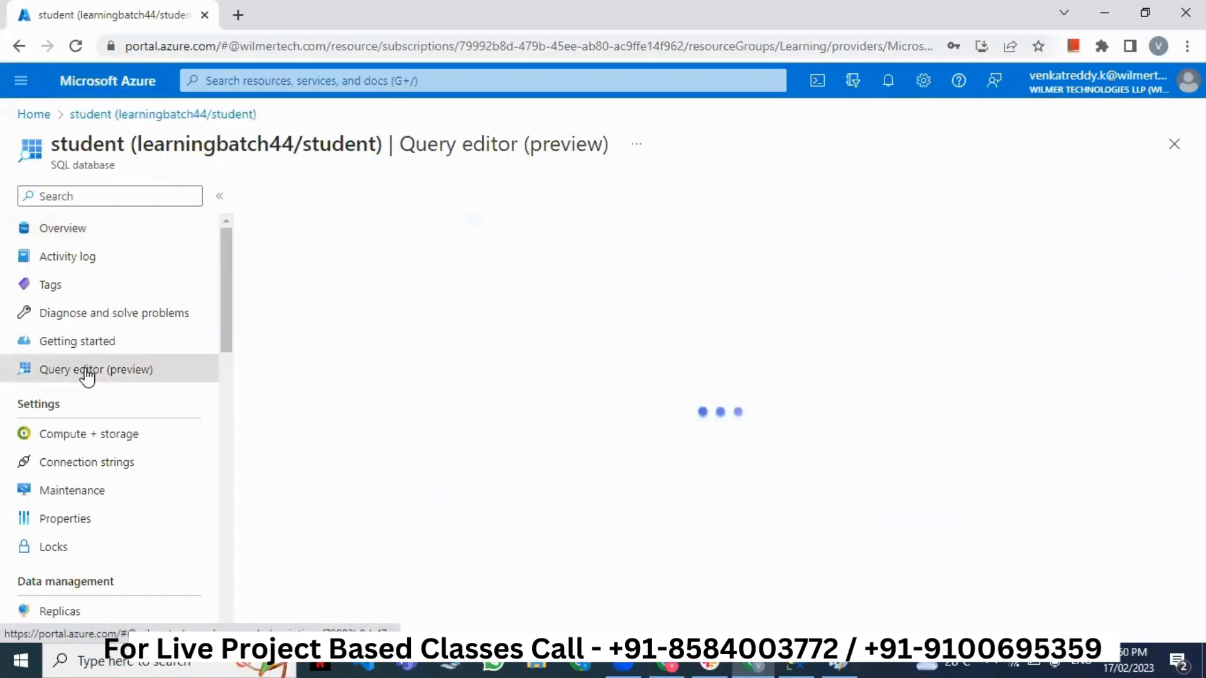
# - Enter the SQL login password to sign in to the Query editor
pyautogui.click(471, 541)
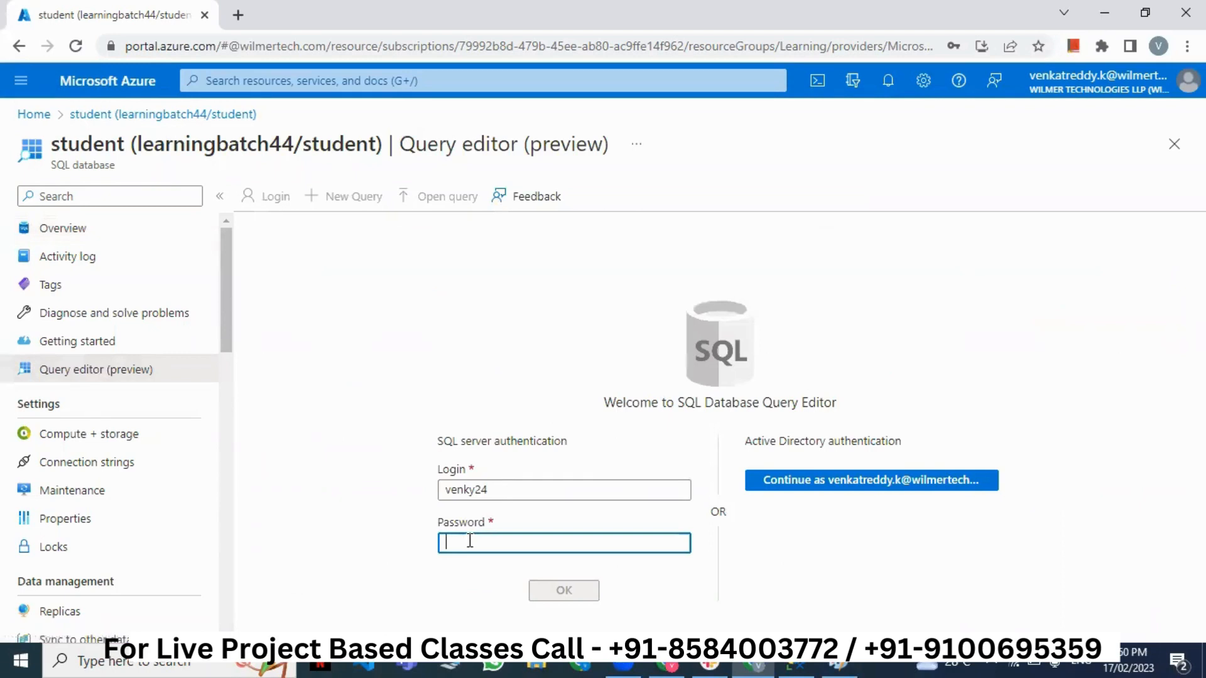
pyautogui.write('•••••••')
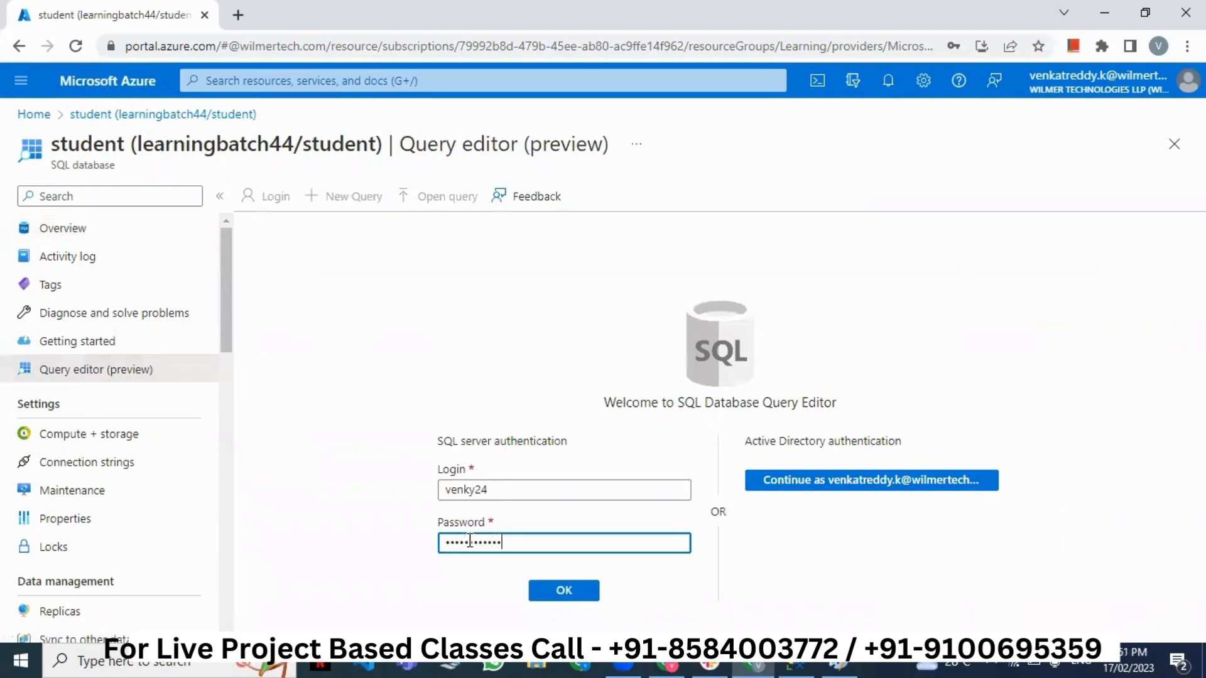
pyautogui.click(558, 590)
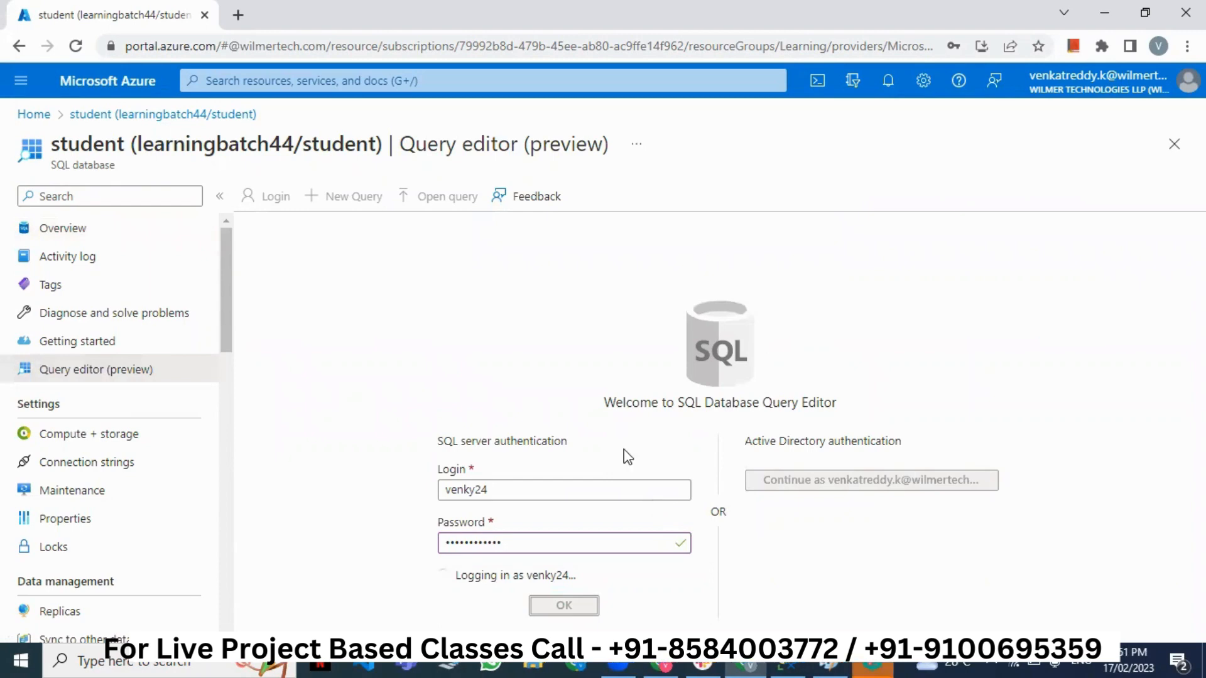
pyautogui.click(534, 461)
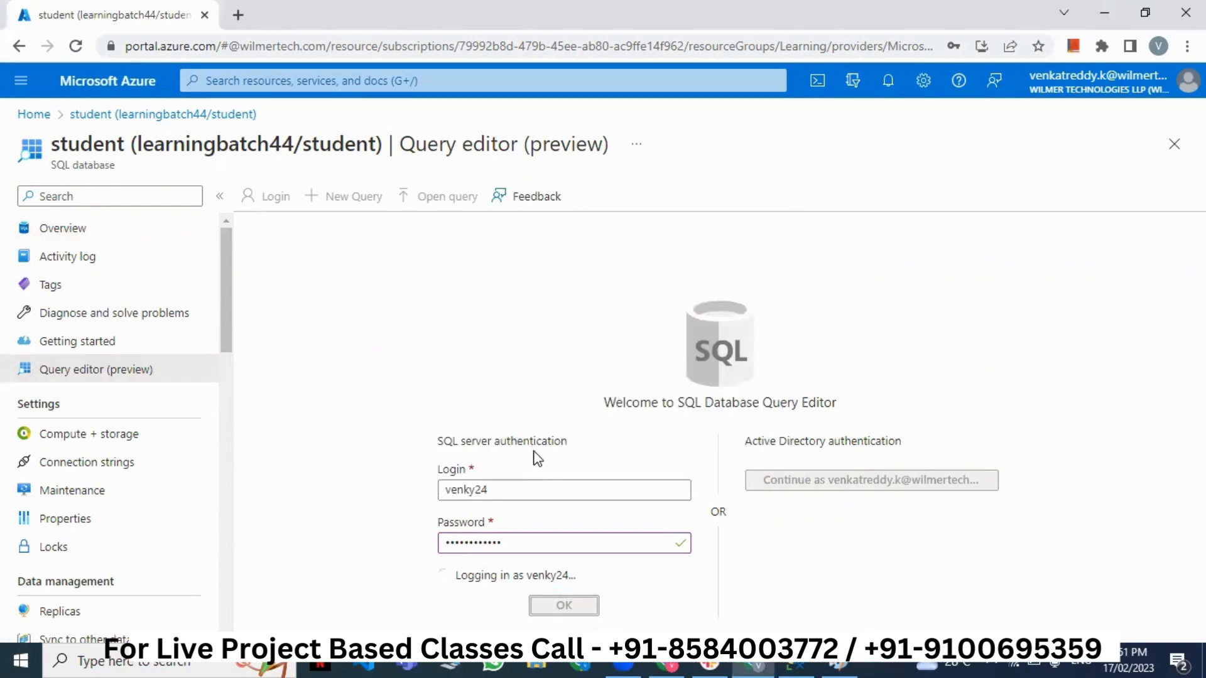
# - Read the error saying access is denied because Deny Public Network Access is Yes
pyautogui.scroll(-3, 600, 551)
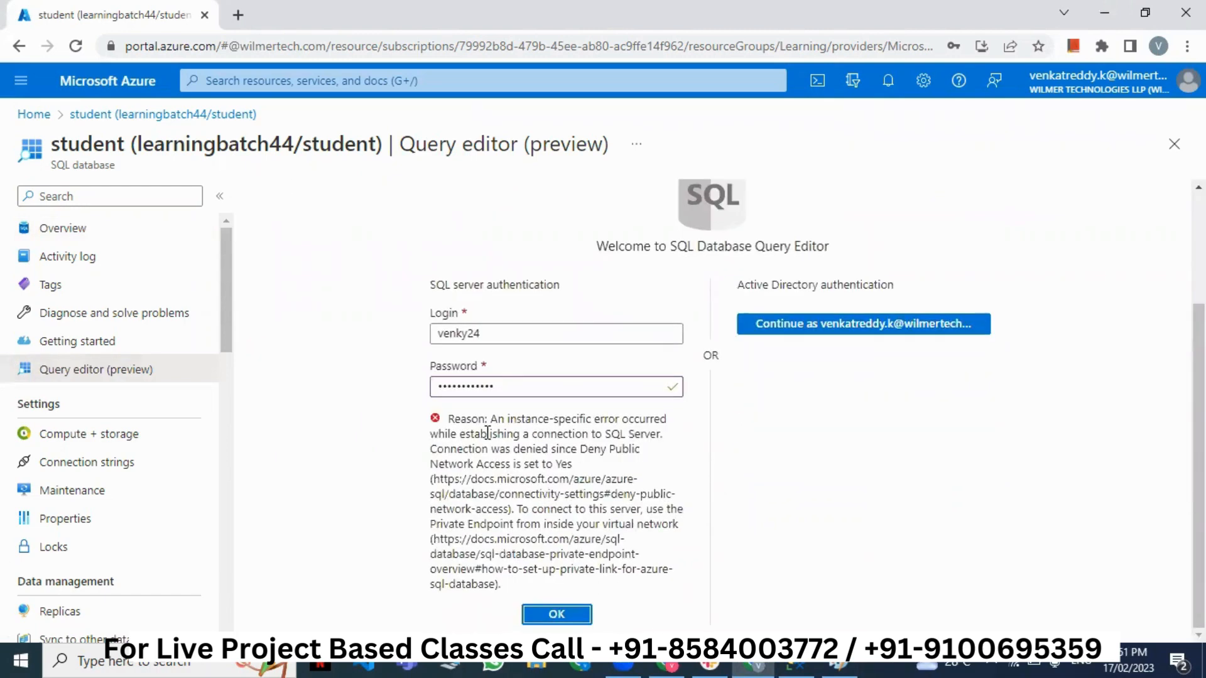
pyautogui.moveTo(487, 433); pyautogui.dragTo(584, 555)
pyautogui.click(579, 502)
pyautogui.moveTo(603, 434); pyautogui.dragTo(660, 434)
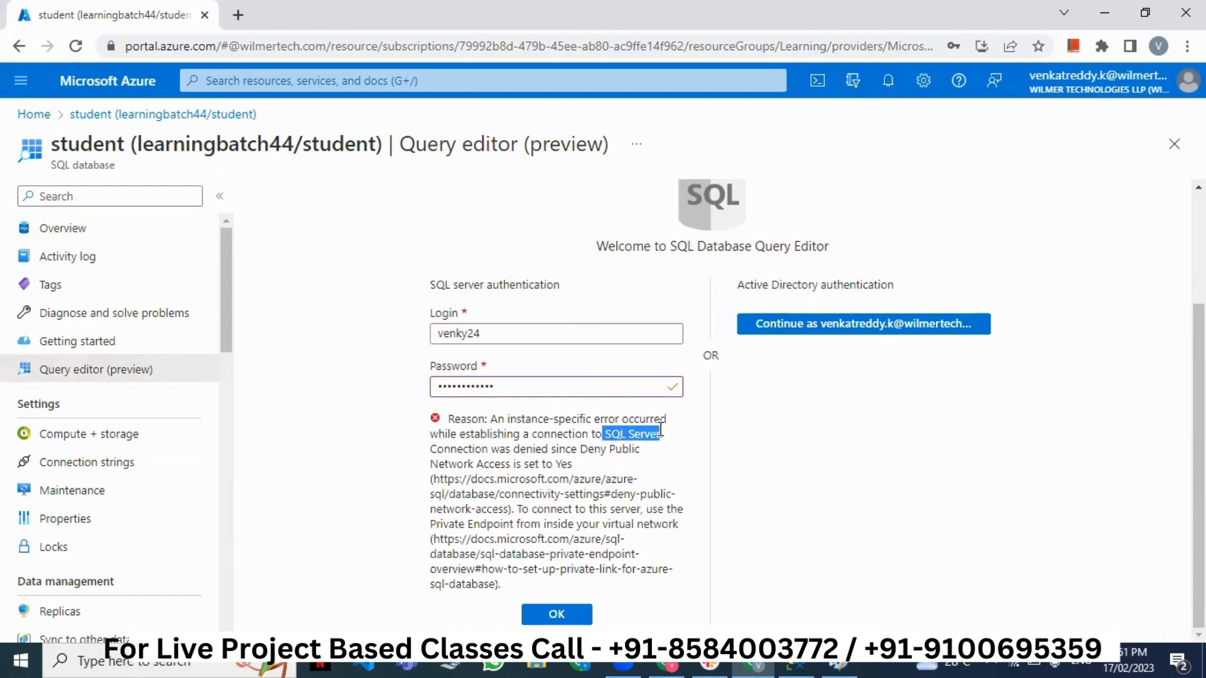
pyautogui.moveTo(510, 449); pyautogui.dragTo(620, 462)
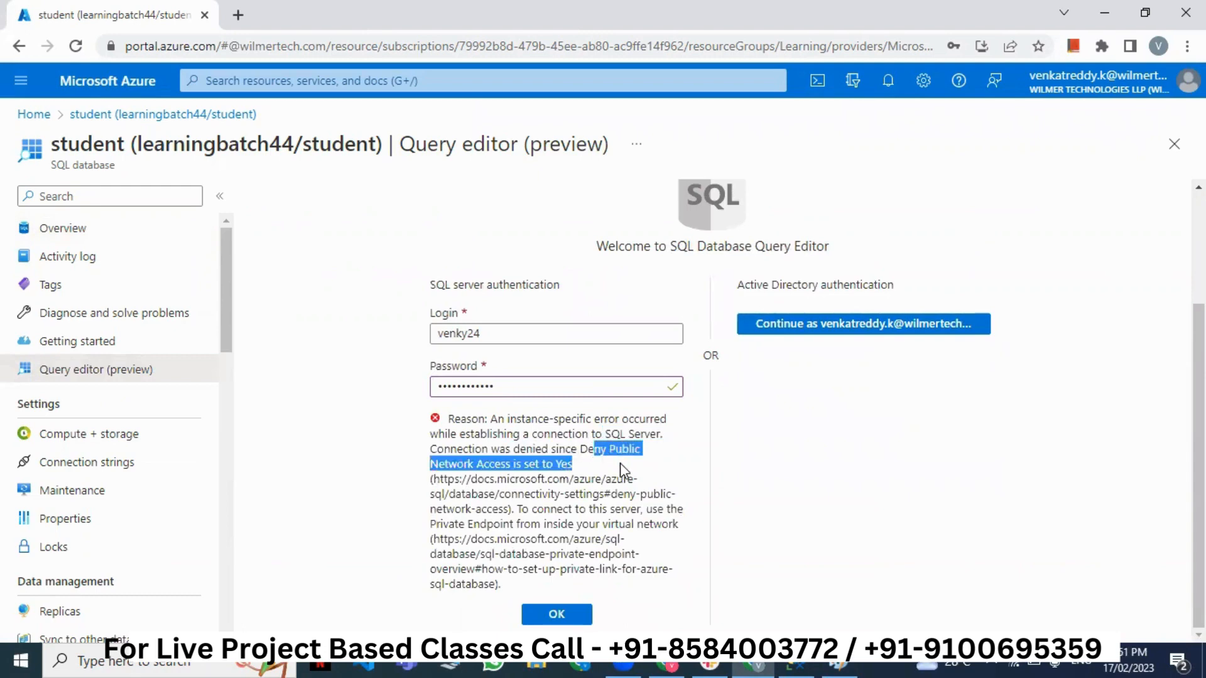
pyautogui.click(620, 462)
pyautogui.scroll(3, 620, 464)
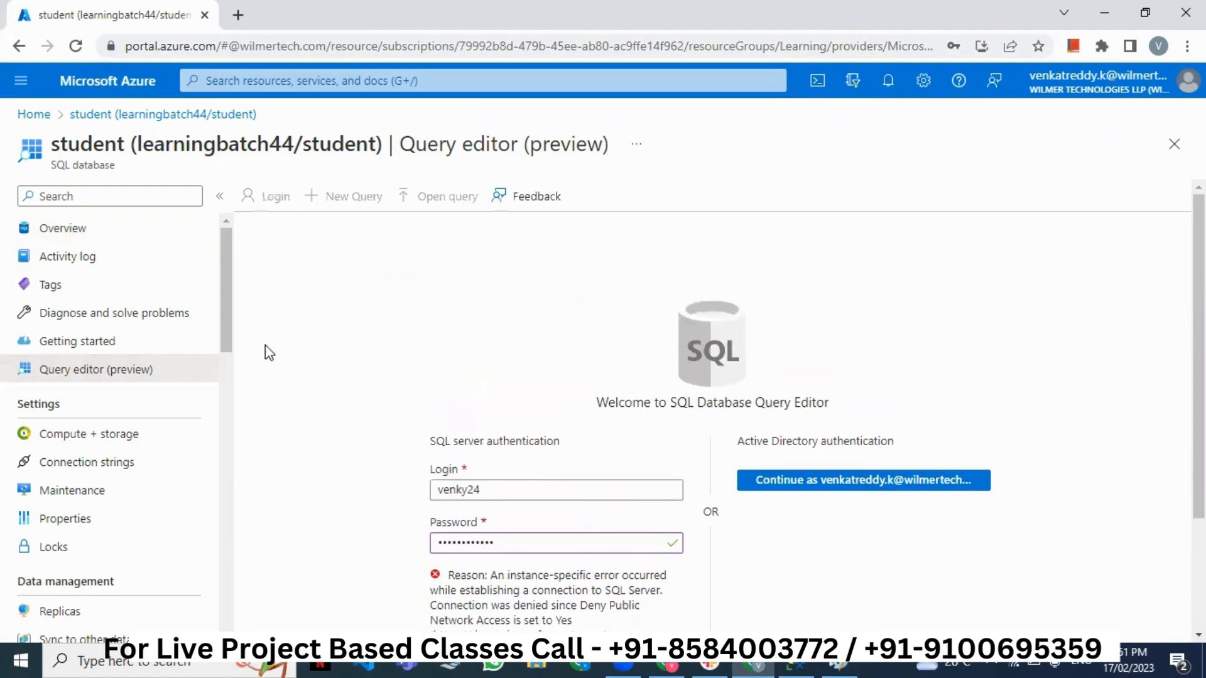
# - Discard the query edits, search 'sql server', and open learningbatch44's Networking settings
pyautogui.click(37, 115)
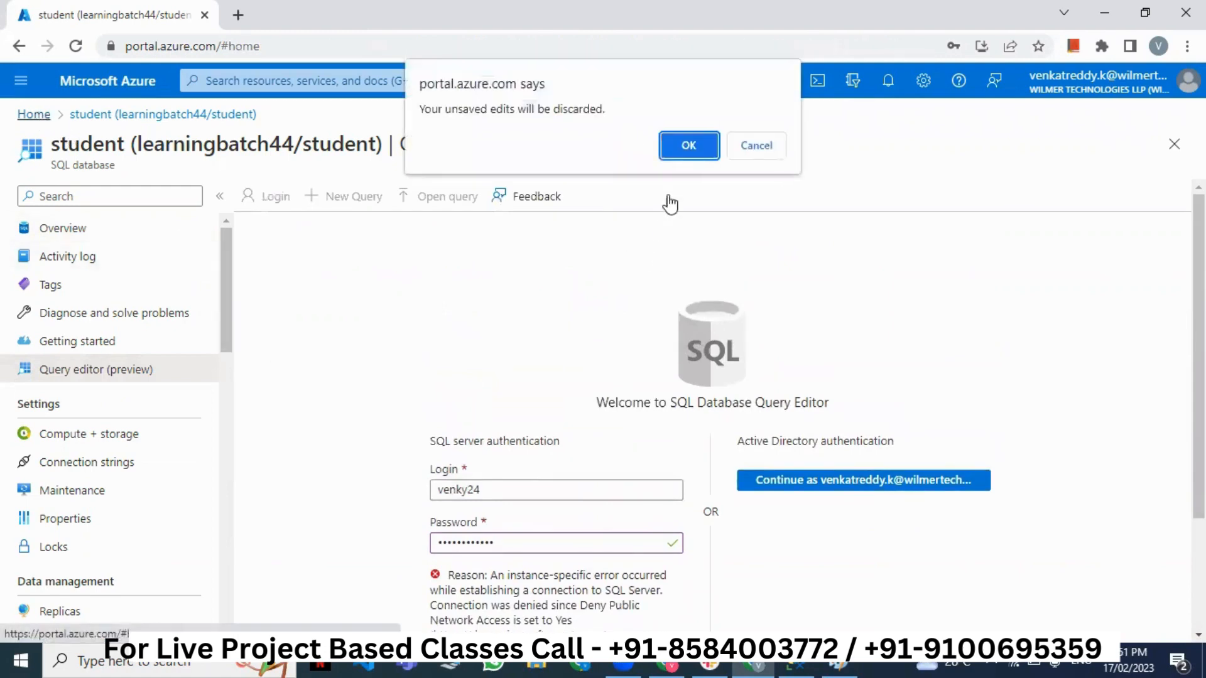
pyautogui.click(688, 146)
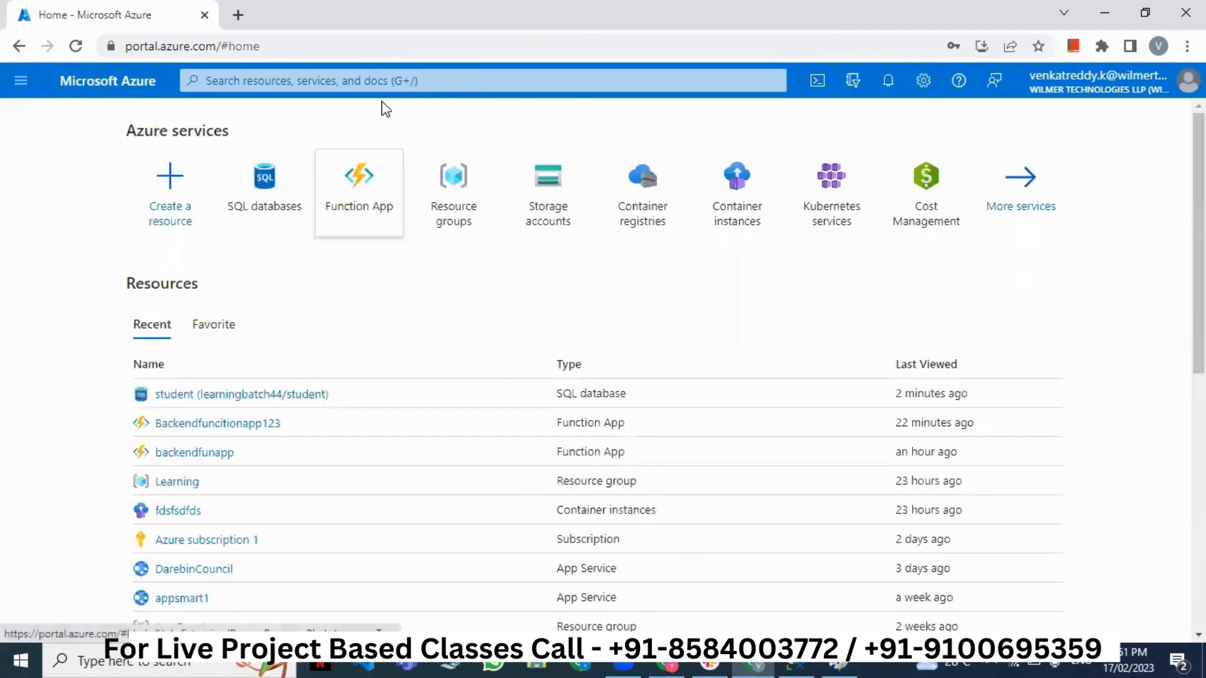
pyautogui.click(374, 81)
pyautogui.write('sql')
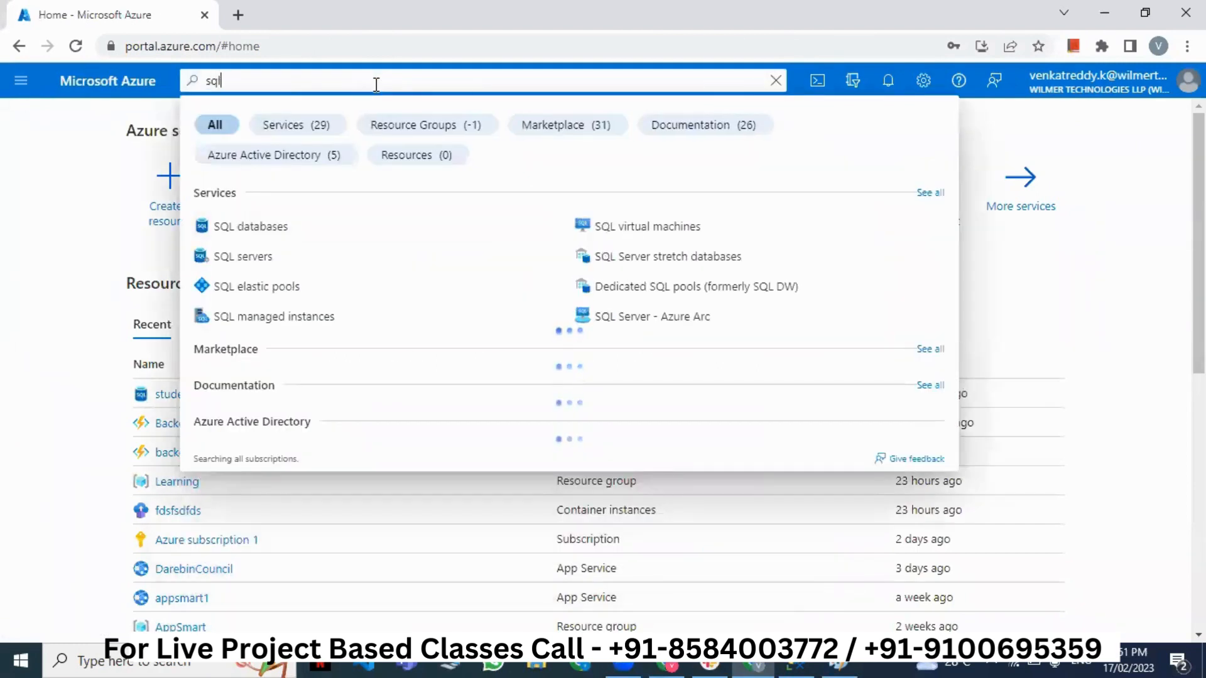
pyautogui.write(' server')
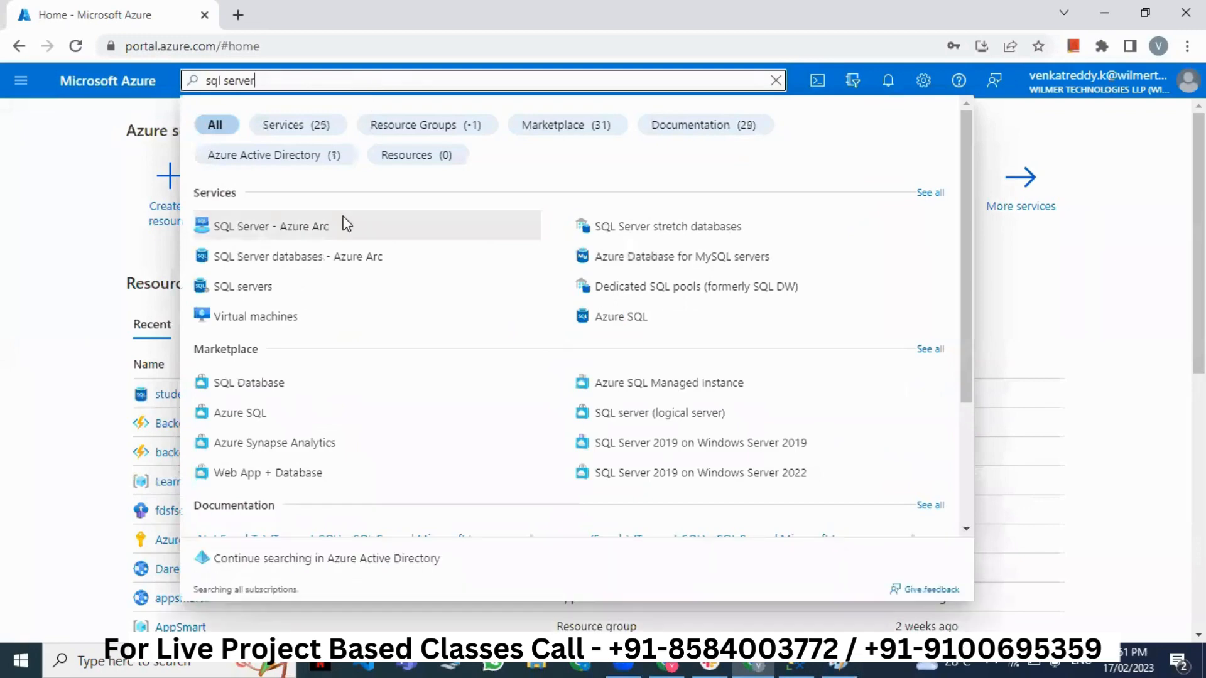
pyautogui.click(230, 292)
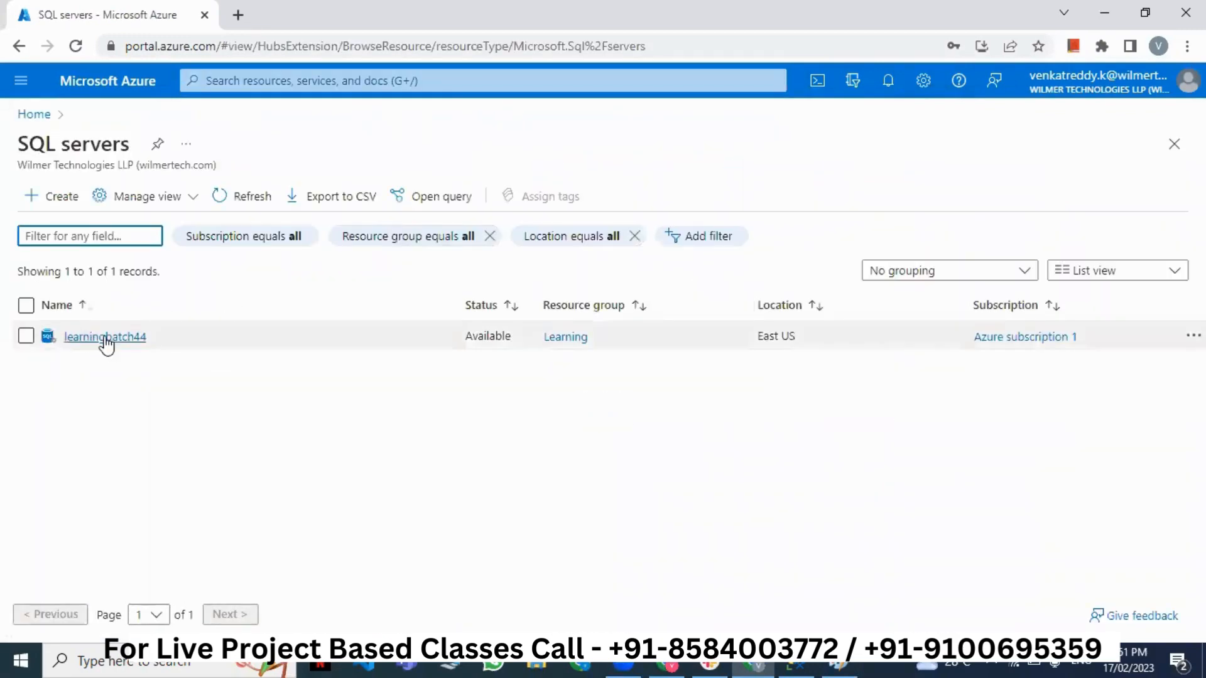
pyautogui.click(103, 339)
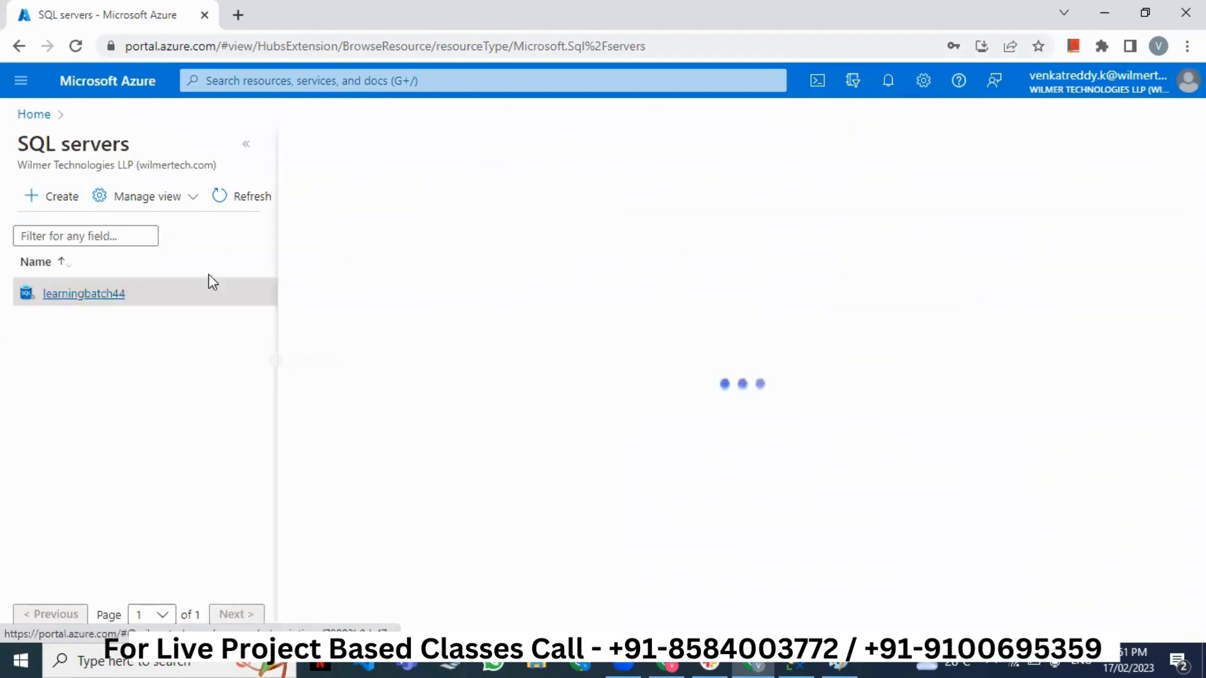
pyautogui.click(252, 152)
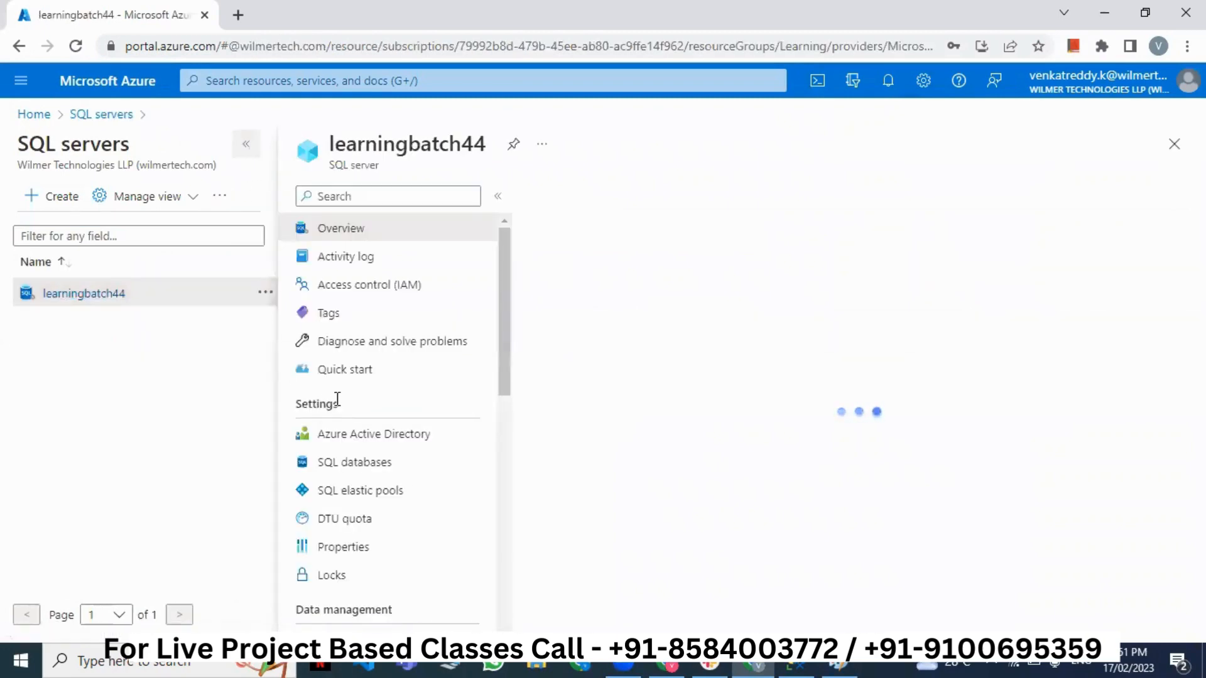
pyautogui.scroll(-7, 196, 423)
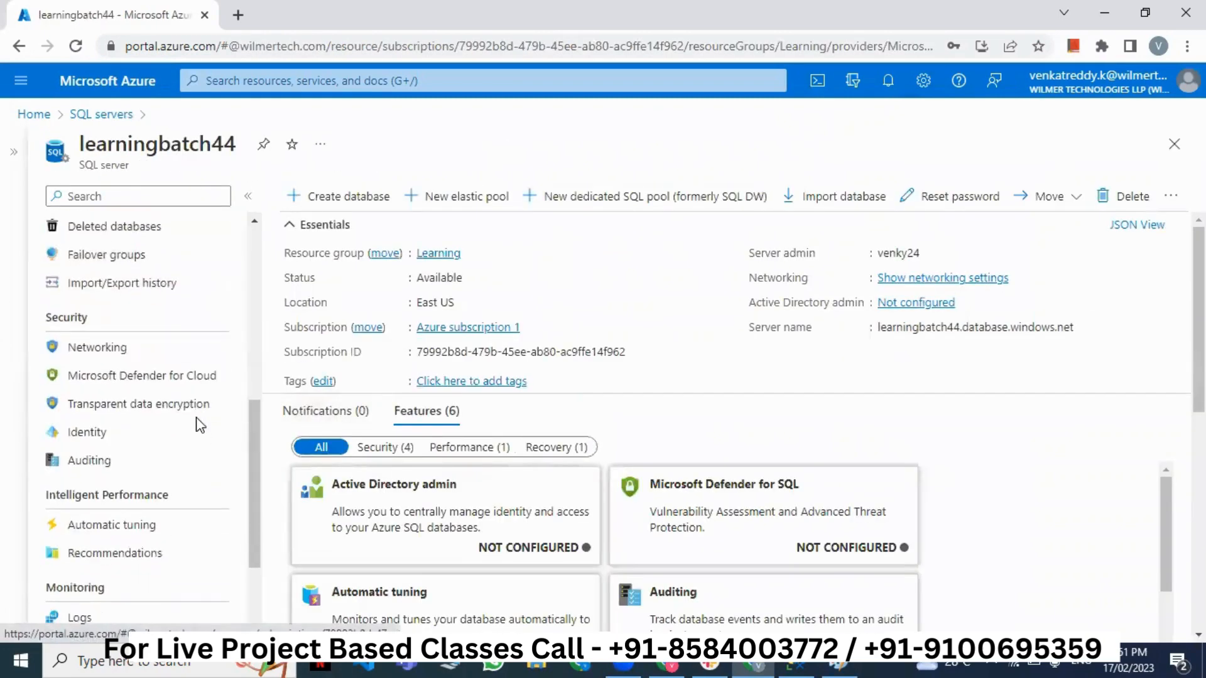
pyautogui.click(86, 349)
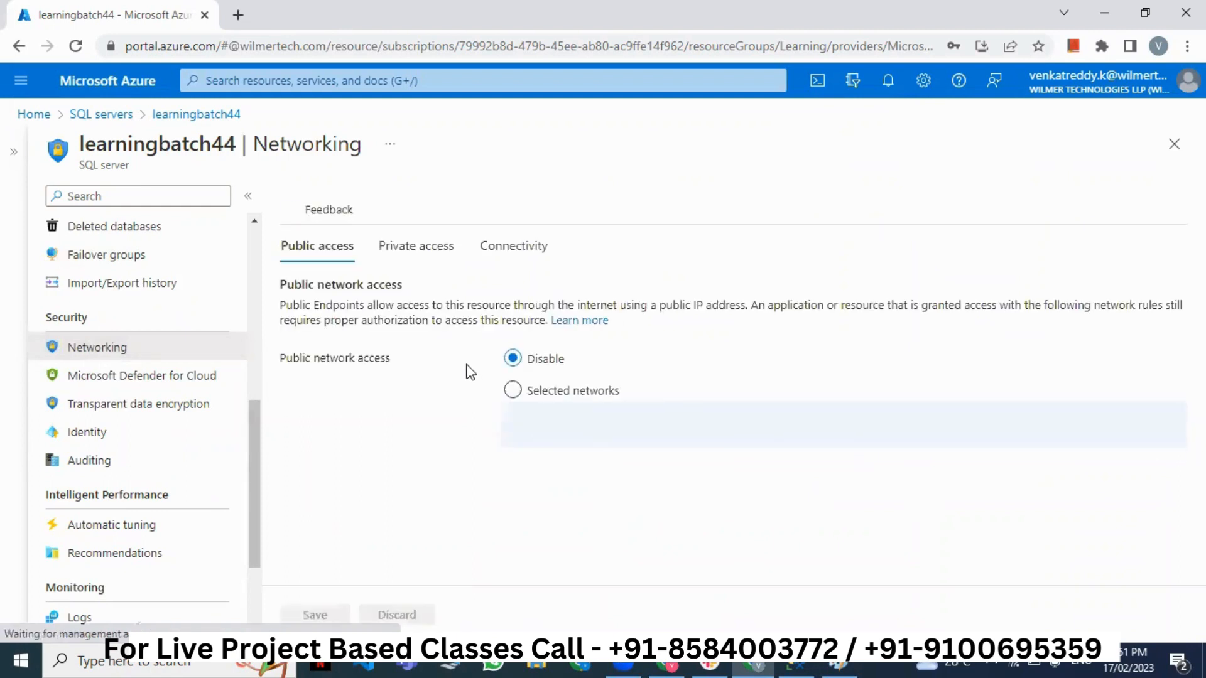
# - Choose Selected networks, add the client IPv4 firewall rule, allow Azure services, and save
pyautogui.click(514, 391)
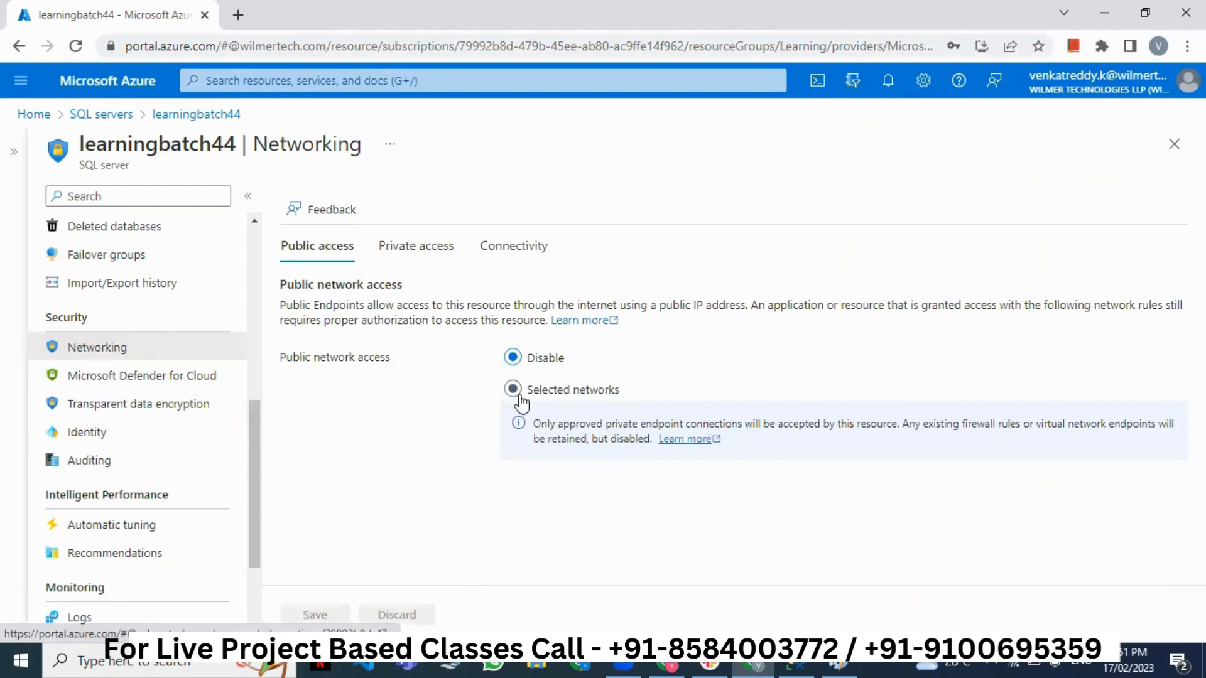
pyautogui.scroll(-4, 533, 408)
pyautogui.scroll(-1, 533, 414)
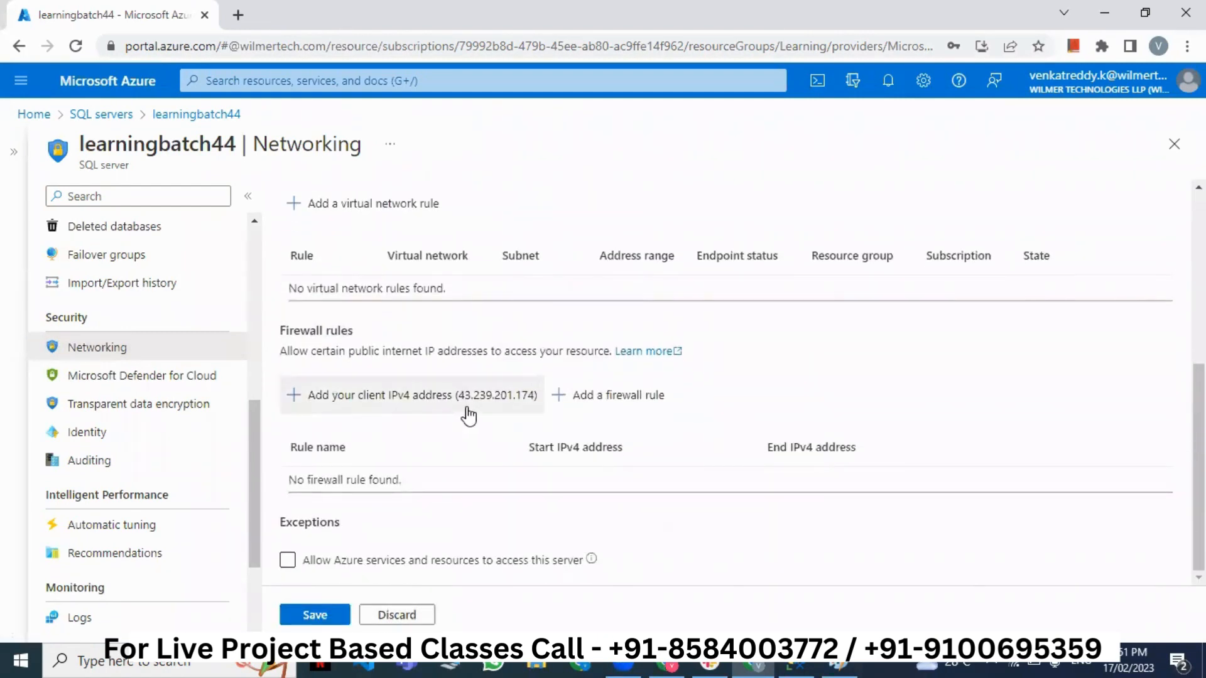
pyautogui.click(350, 405)
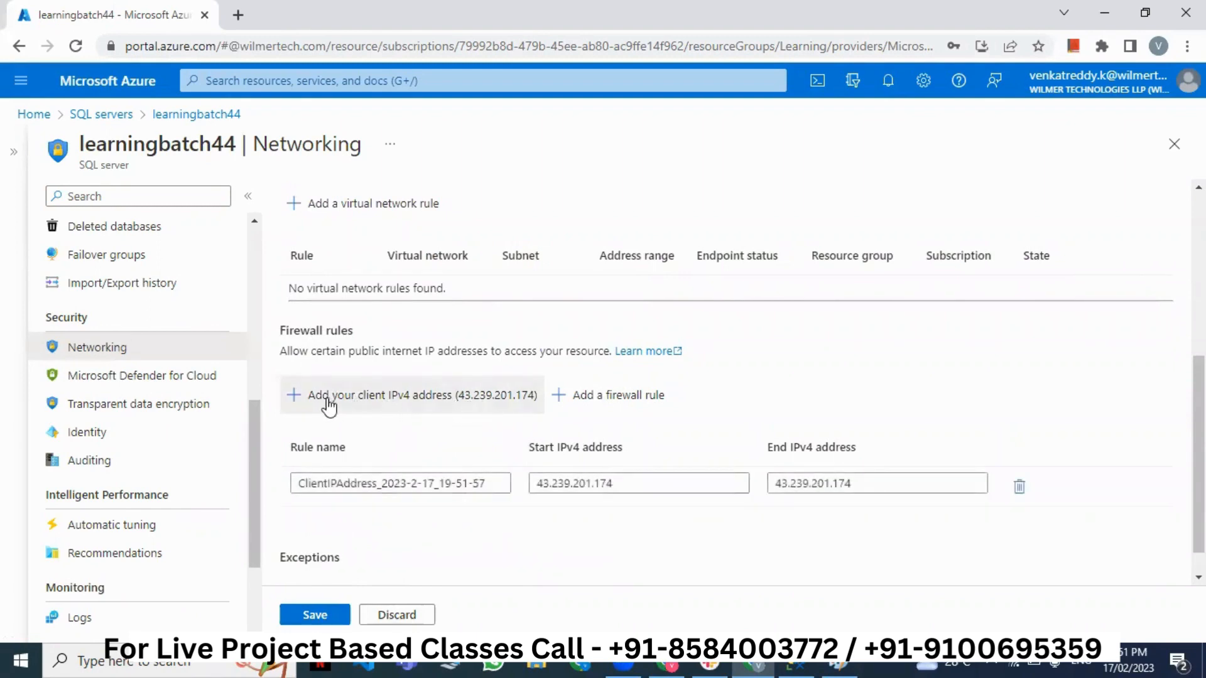
pyautogui.scroll(-1, 396, 541)
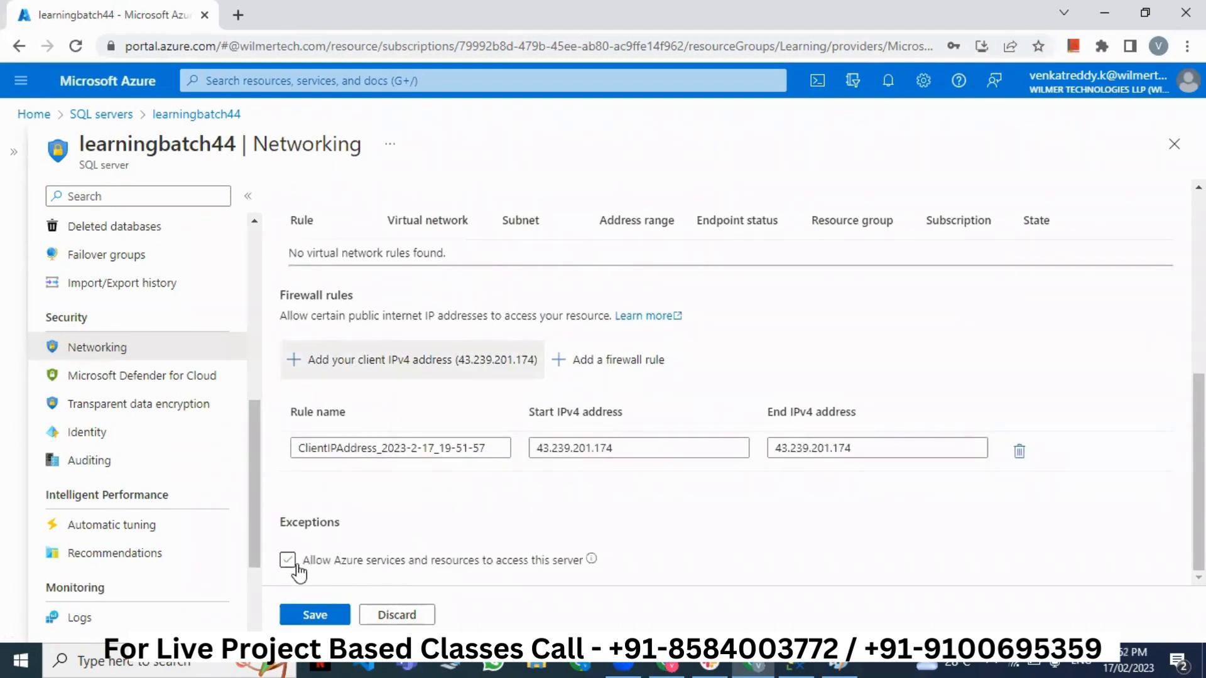
pyautogui.click(287, 561)
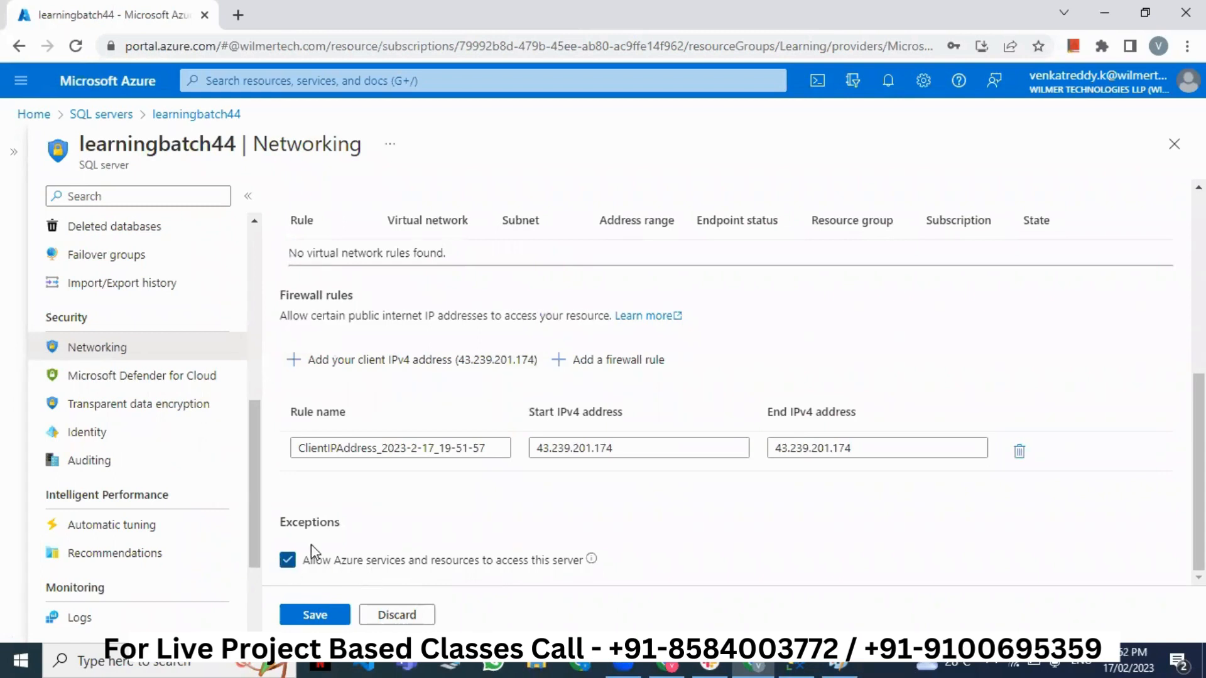
pyautogui.click(320, 614)
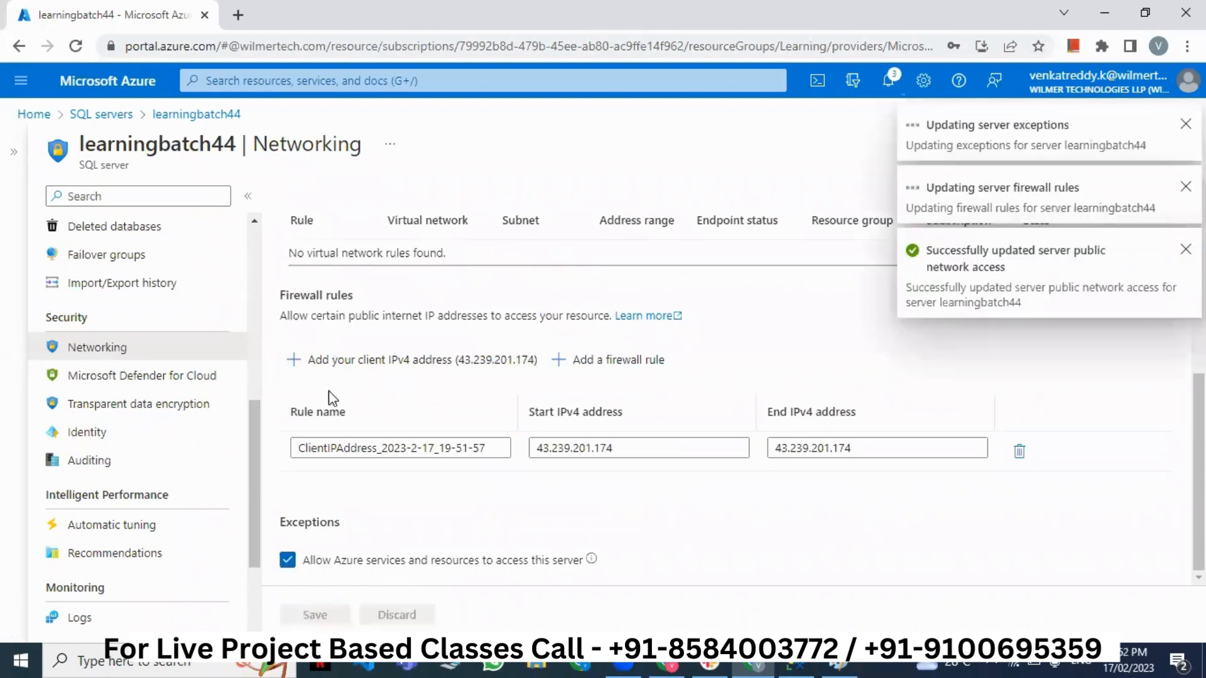
# - Open the student database's Query editor from SQL databases and sign in with the SQL password
pyautogui.click(99, 115)
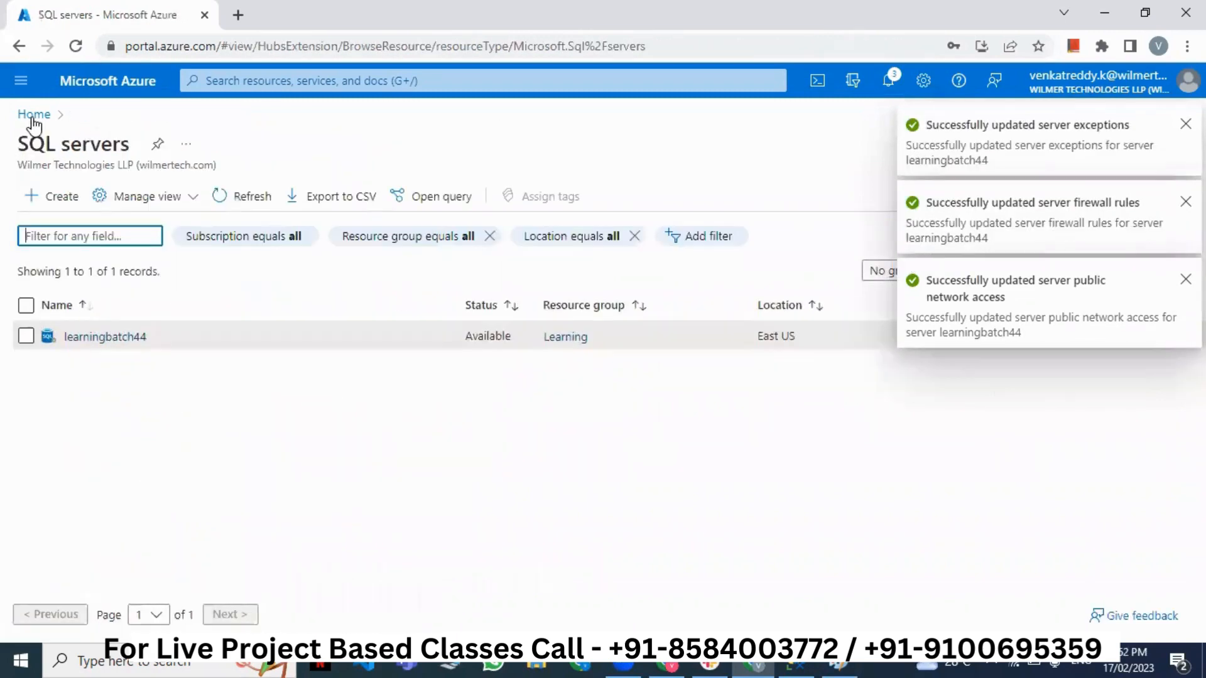
pyautogui.click(28, 117)
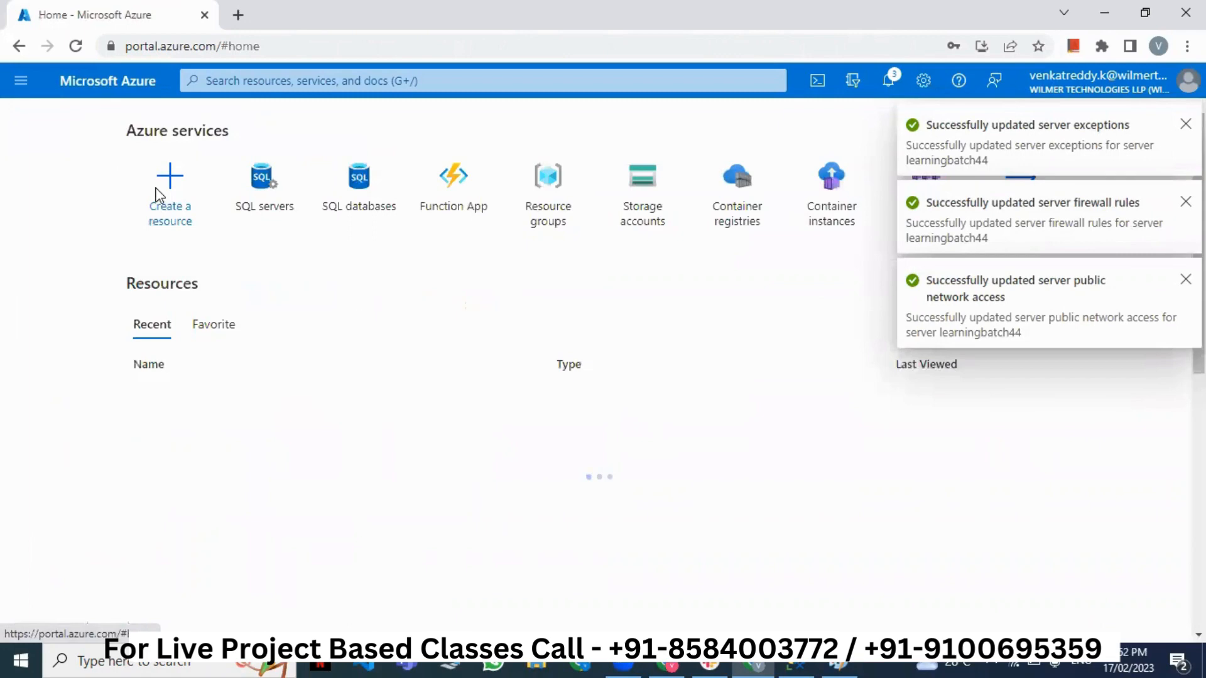
pyautogui.click(367, 206)
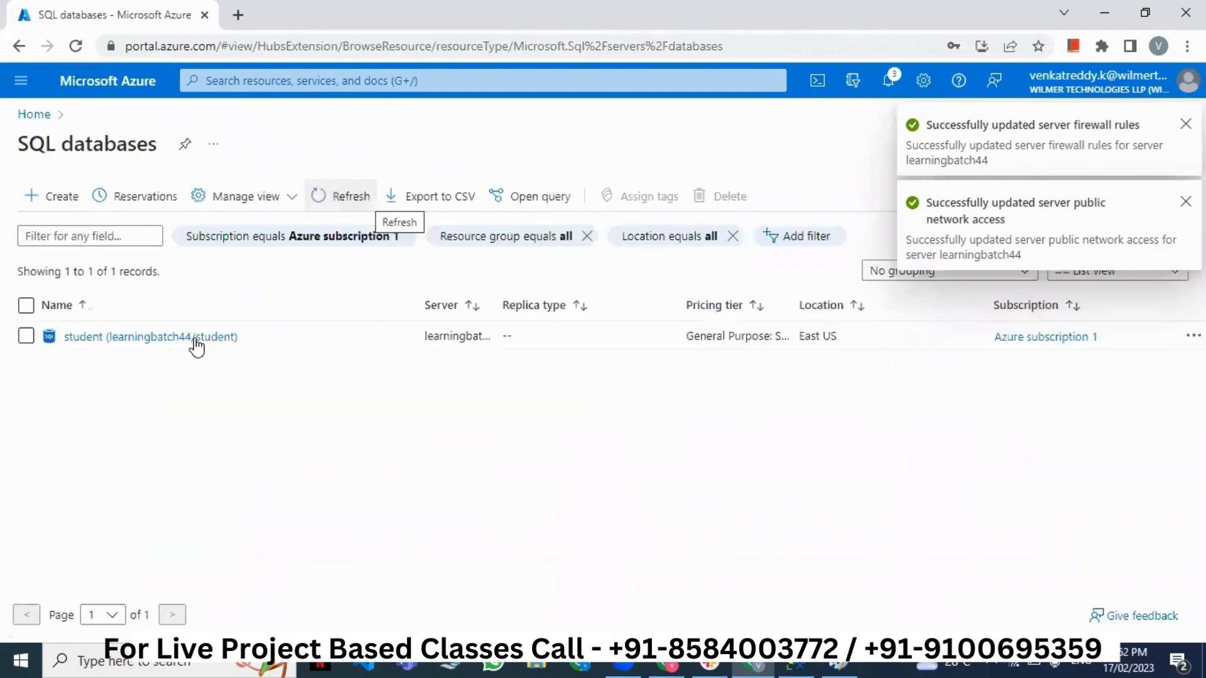
pyautogui.click(194, 343)
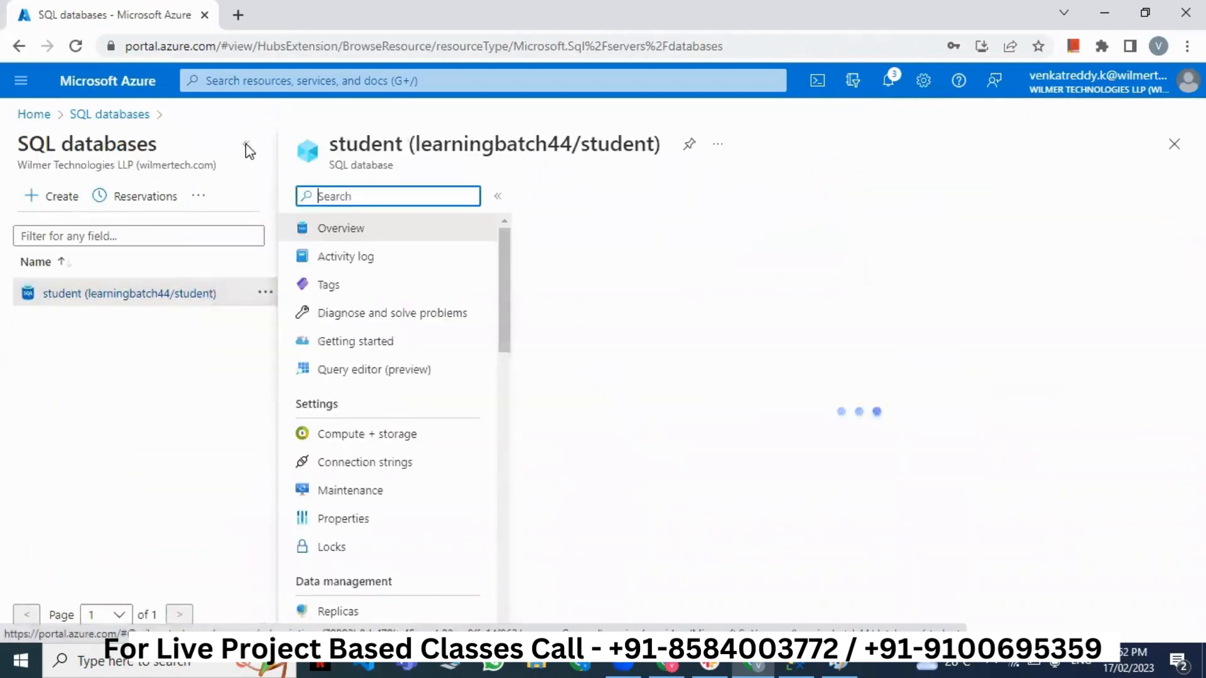
pyautogui.click(246, 146)
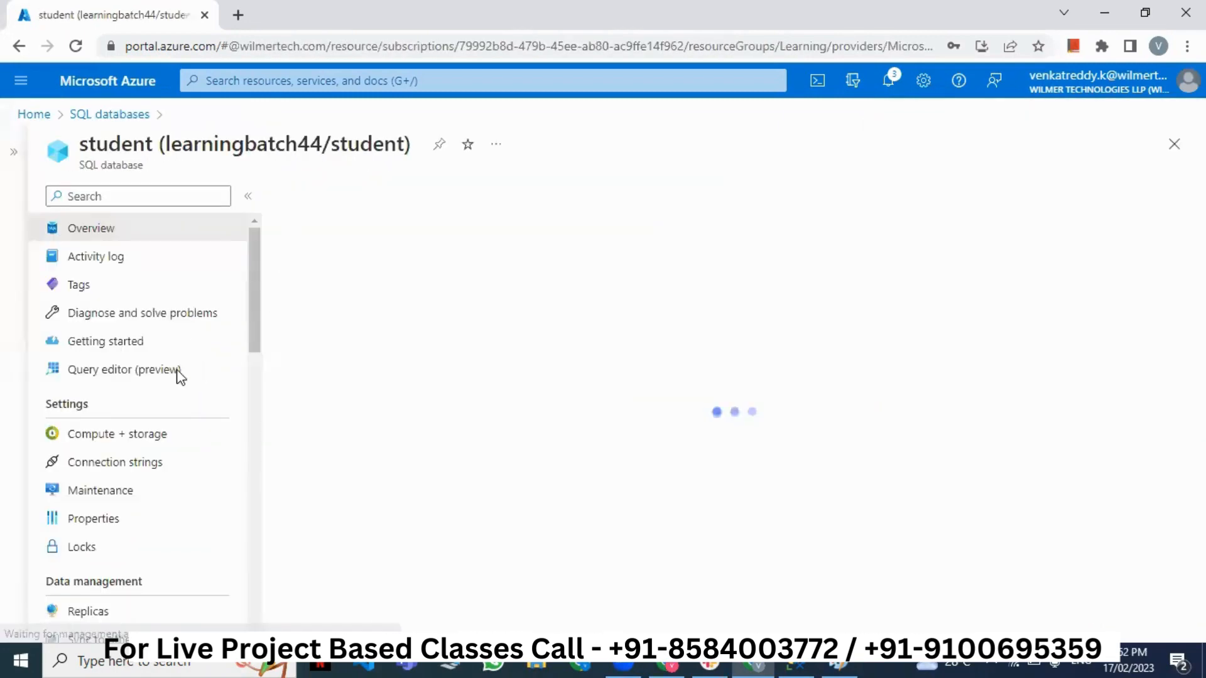
pyautogui.click(134, 375)
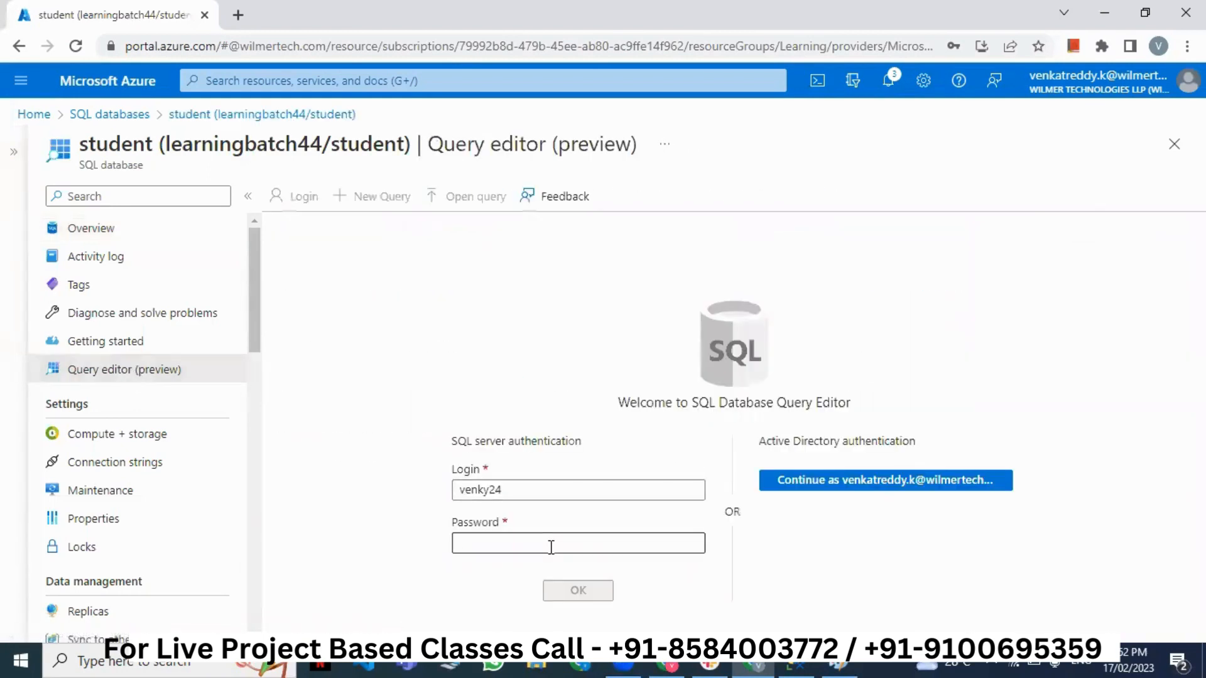
pyautogui.click(551, 548)
pyautogui.write('•')
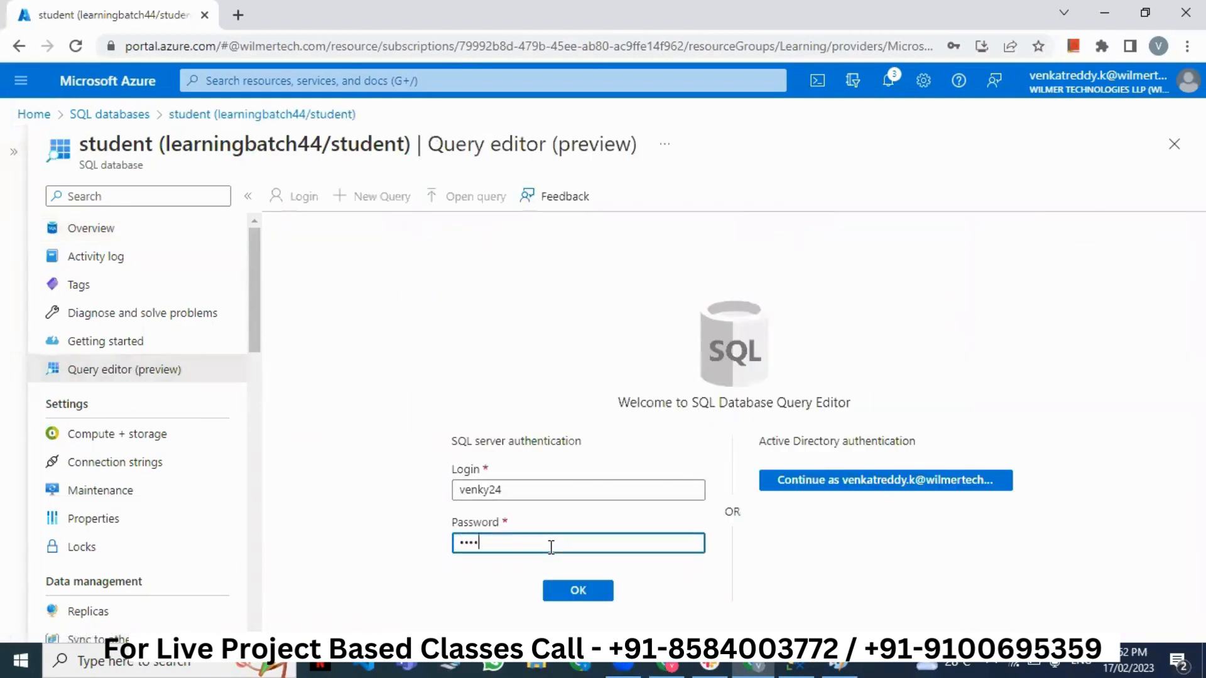
pyautogui.write('•••••••••••')
pyautogui.press('Return')
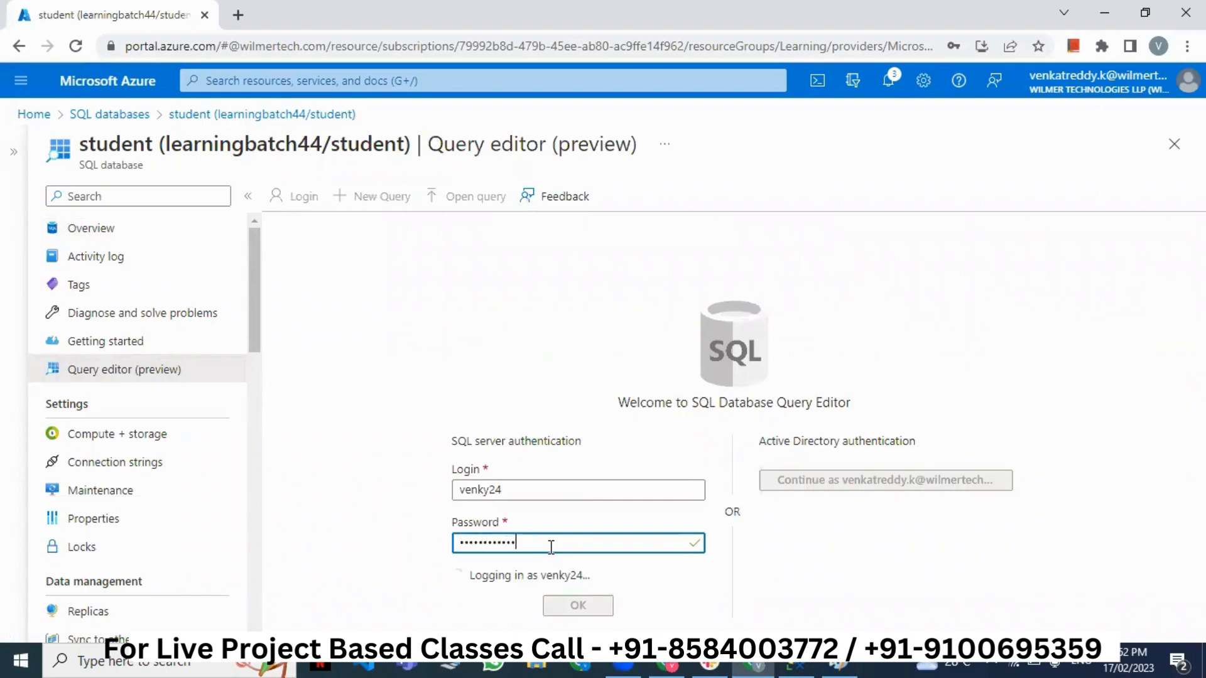
# - Browse the Tables, Views and Stored procedures nodes, then go to SQL Server Management Studio
pyautogui.rightClick(3, 637)
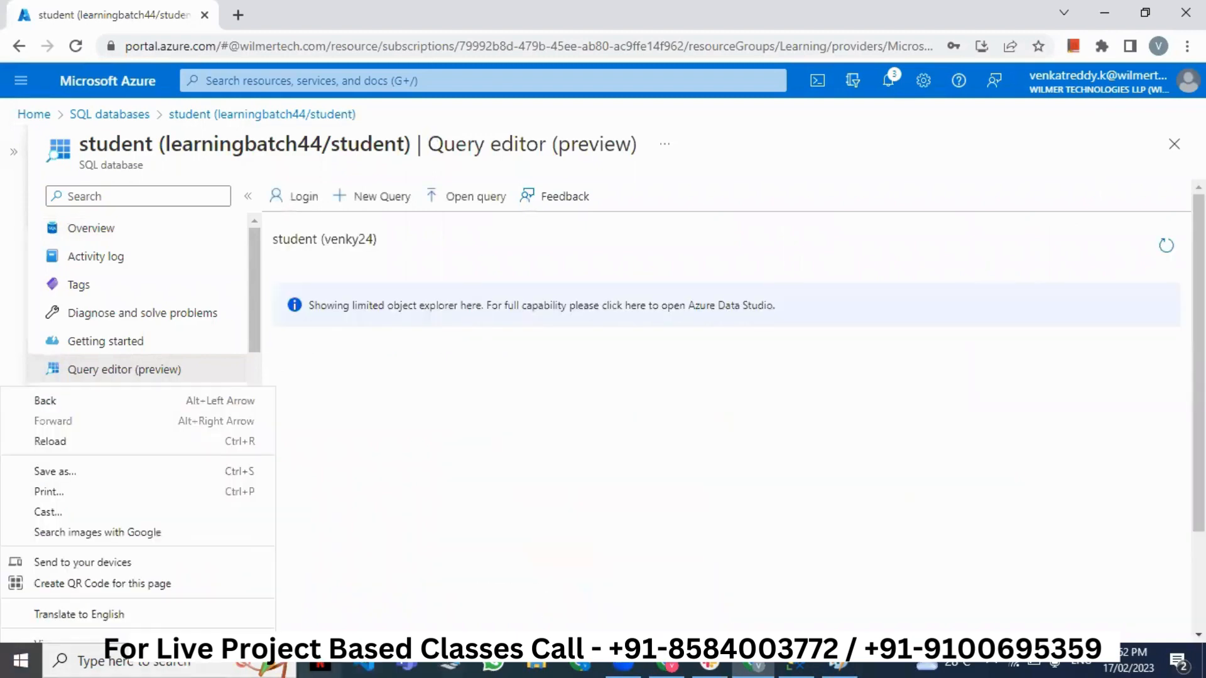
pyautogui.click(597, 390)
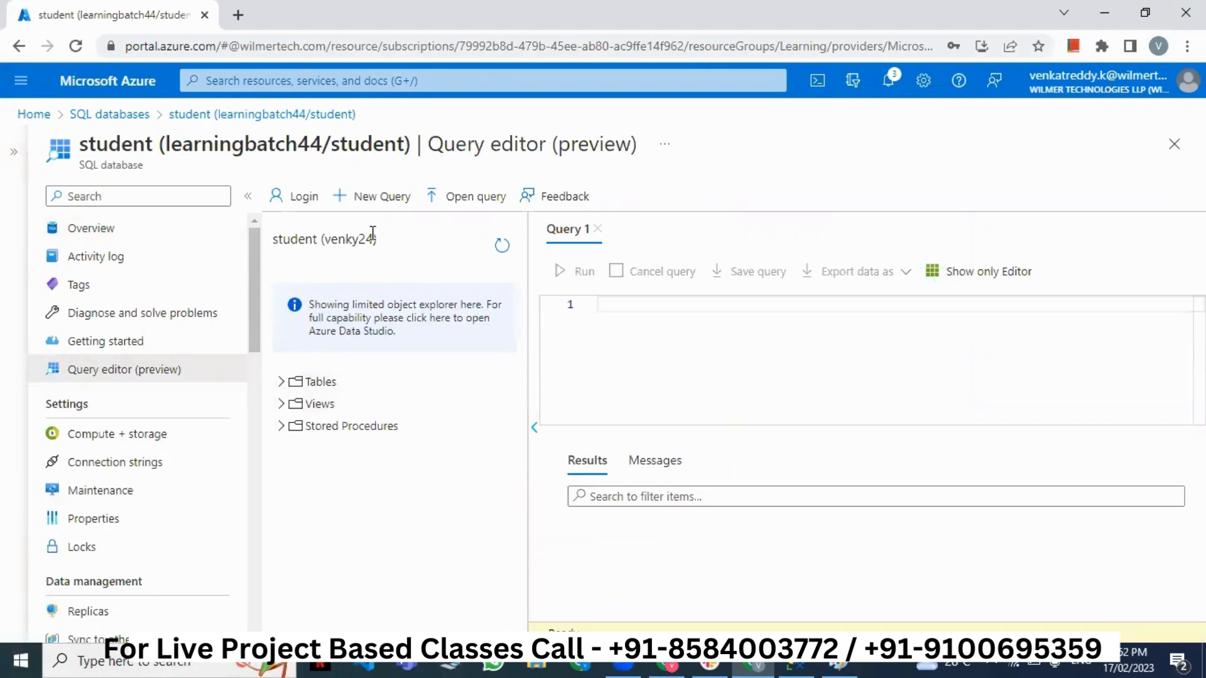
pyautogui.click(281, 381)
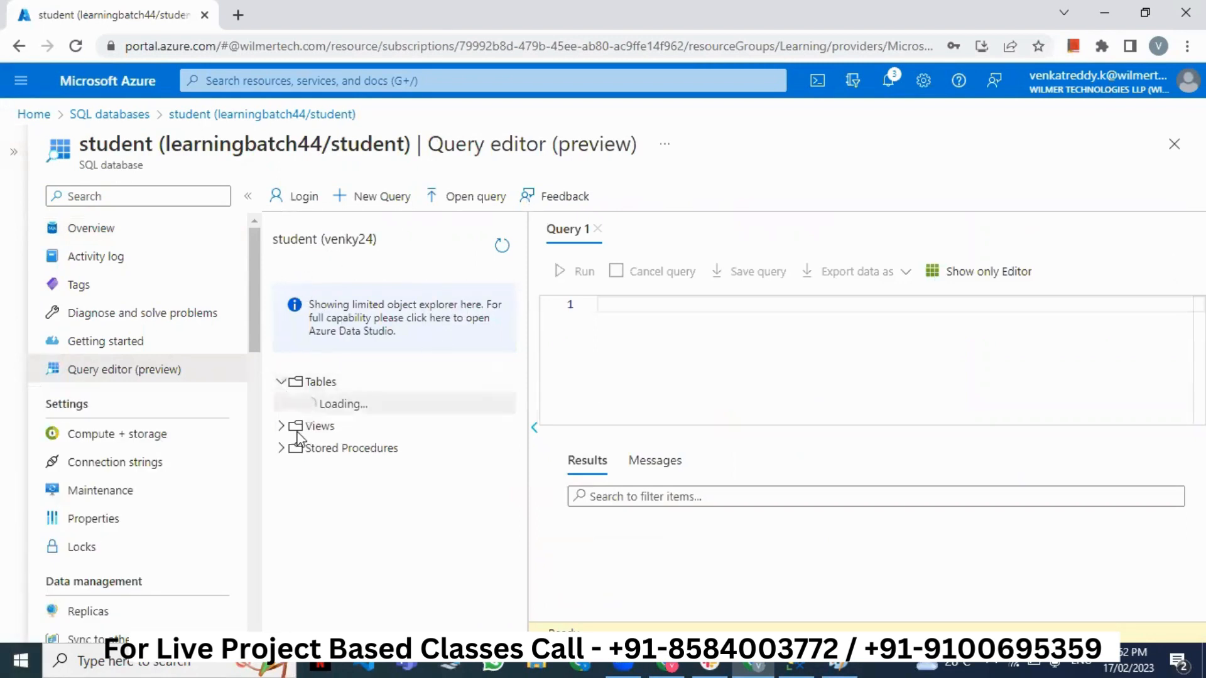
pyautogui.click(282, 405)
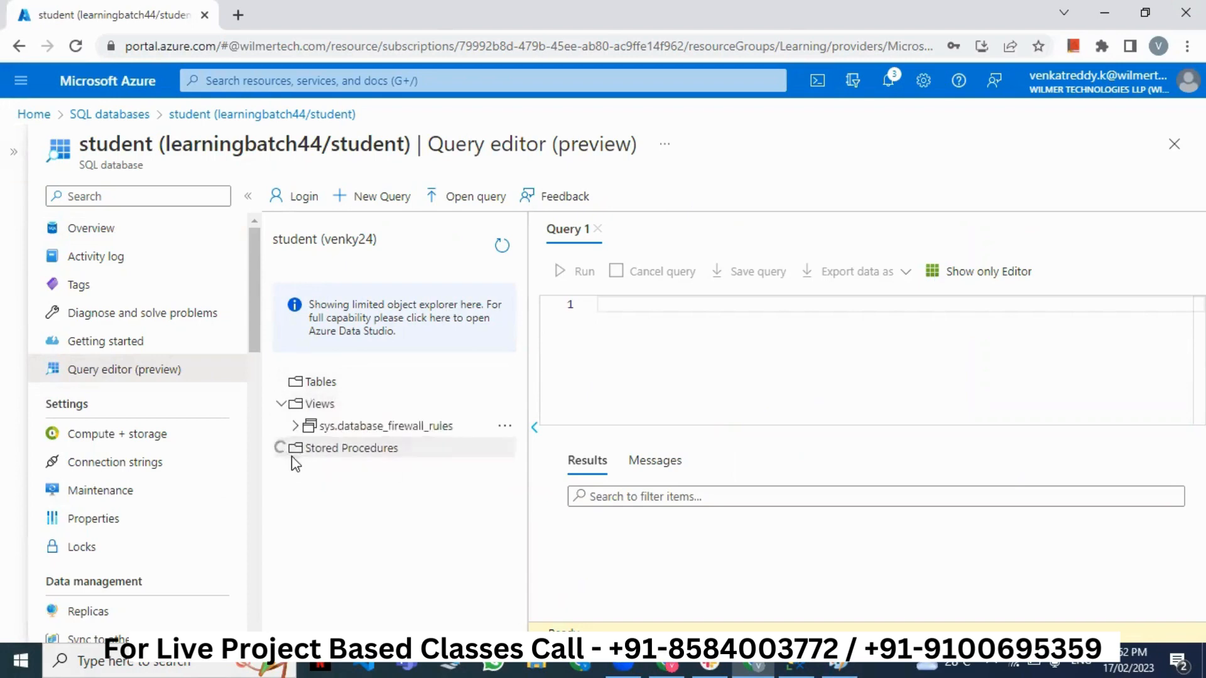
pyautogui.click(281, 450)
pyautogui.click(280, 451)
pyautogui.click(280, 450)
pyautogui.click(280, 450)
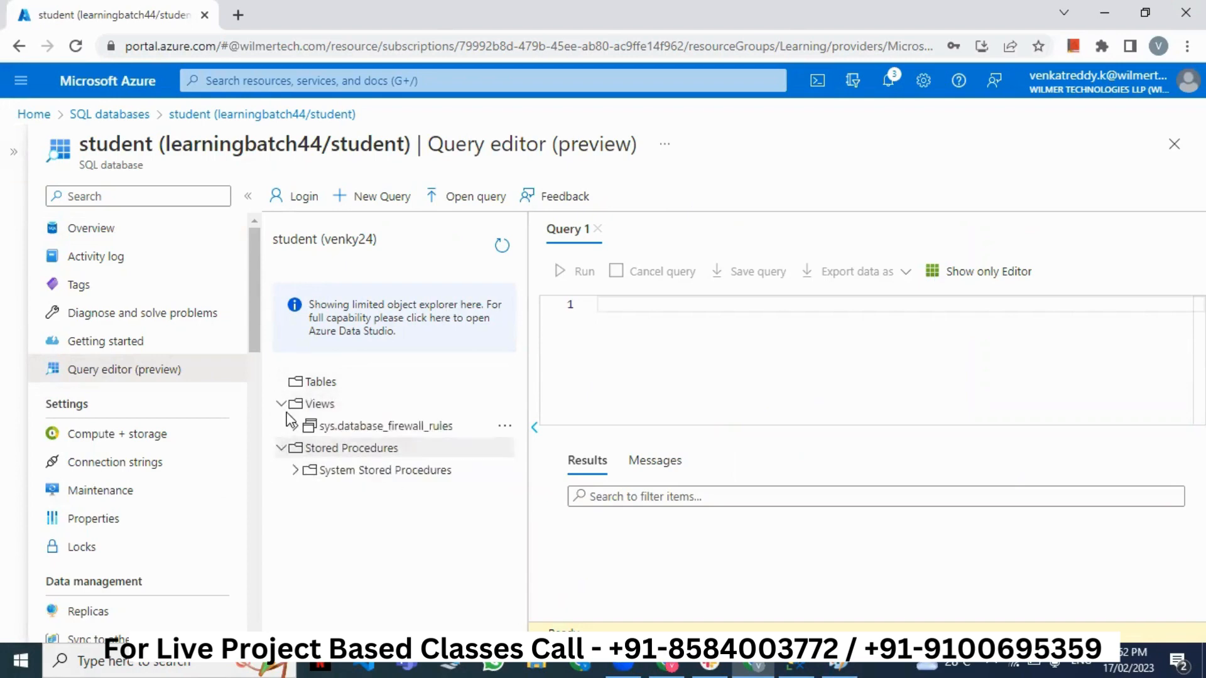
pyautogui.click(281, 405)
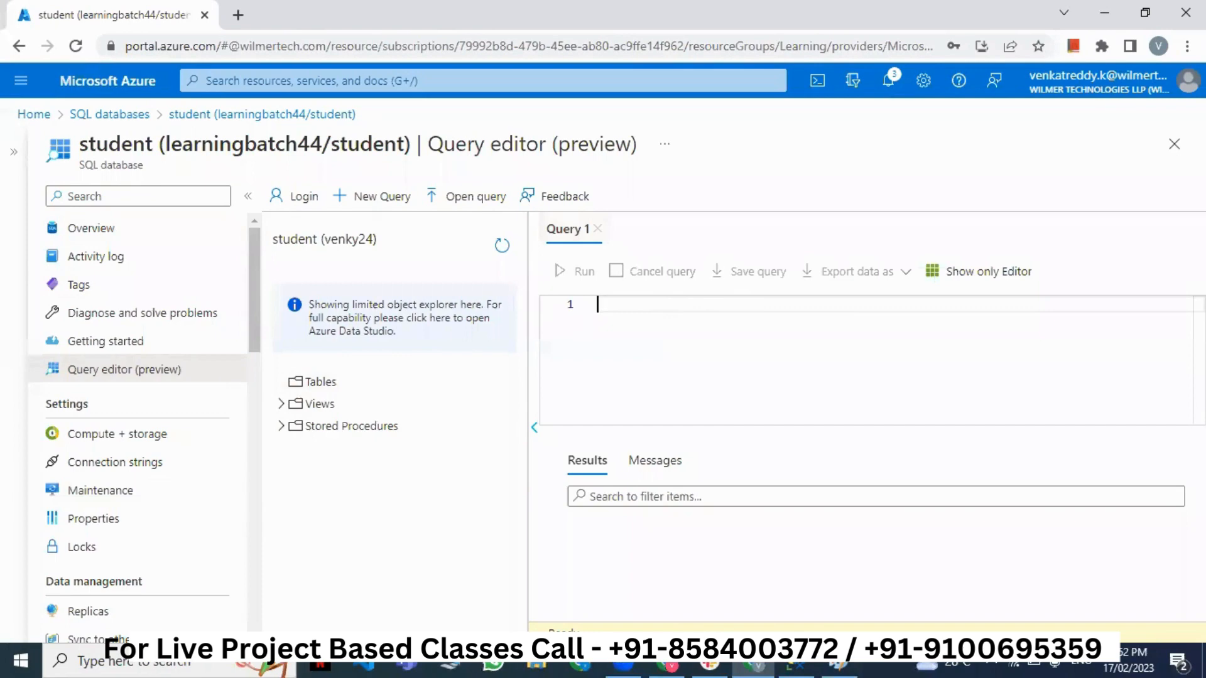
pyautogui.click(798, 667)
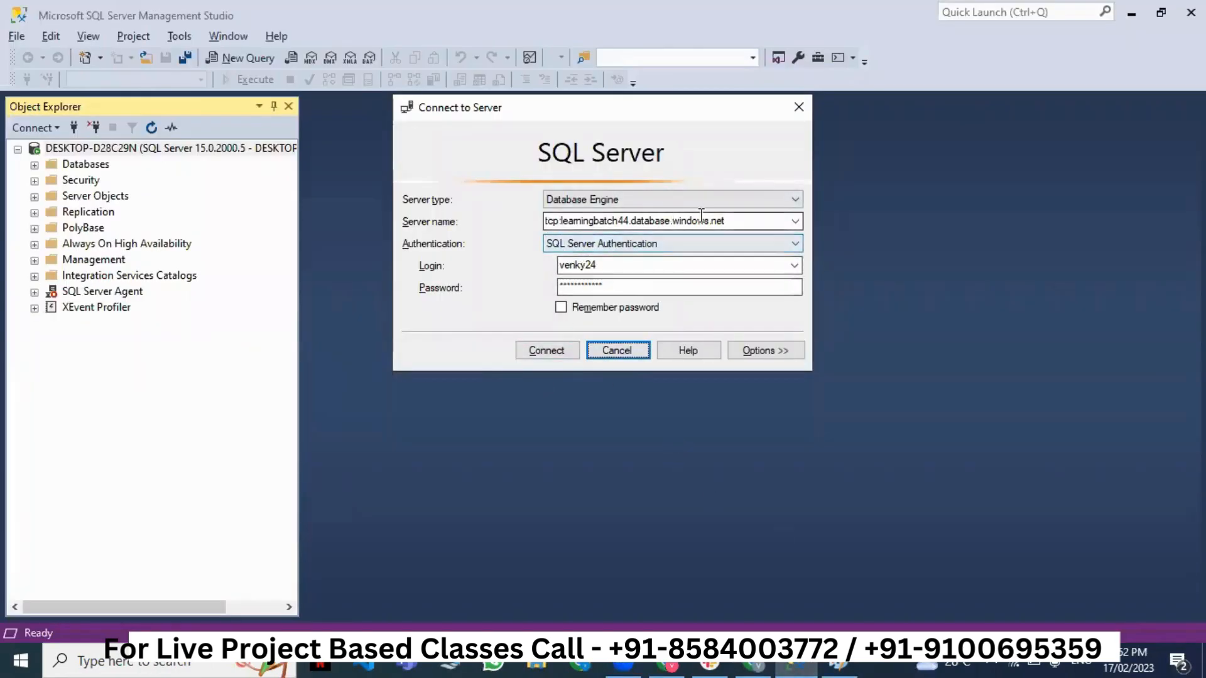
# - Connect to learningbatch44.database.windows.net using the filled-in SQL Server Authentication login
pyautogui.click(563, 353)
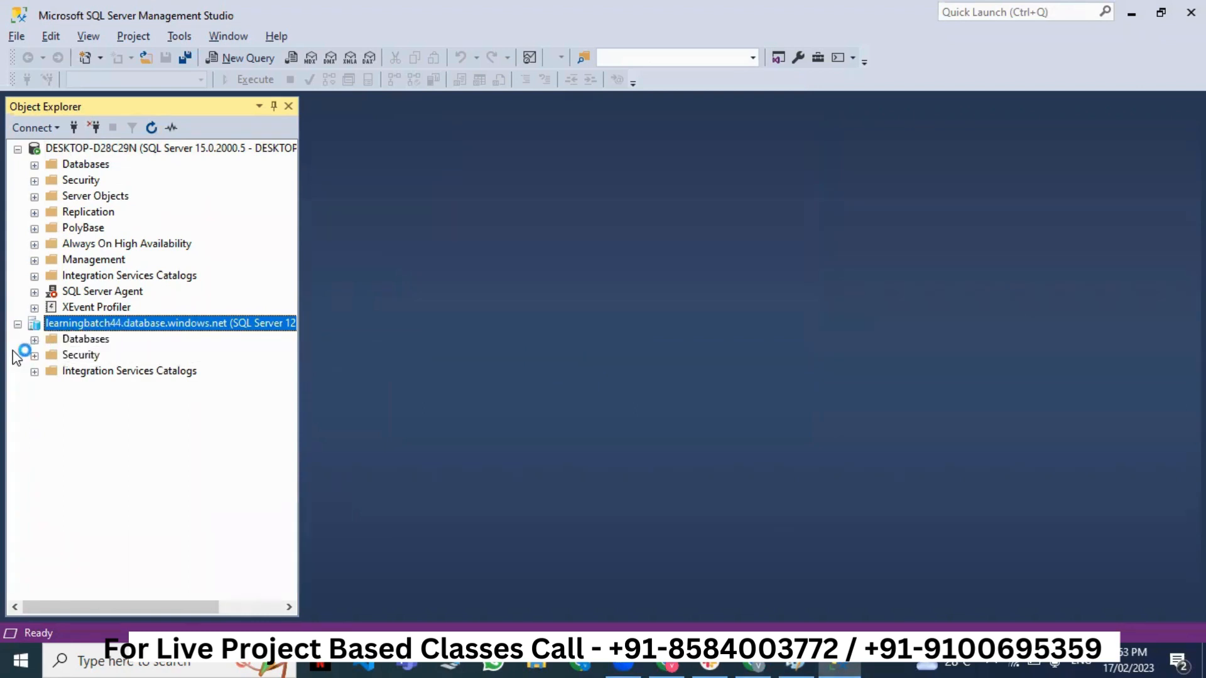
# - Expand Databases > student > Tables in Object Explorer and start a New Table
pyautogui.click(34, 340)
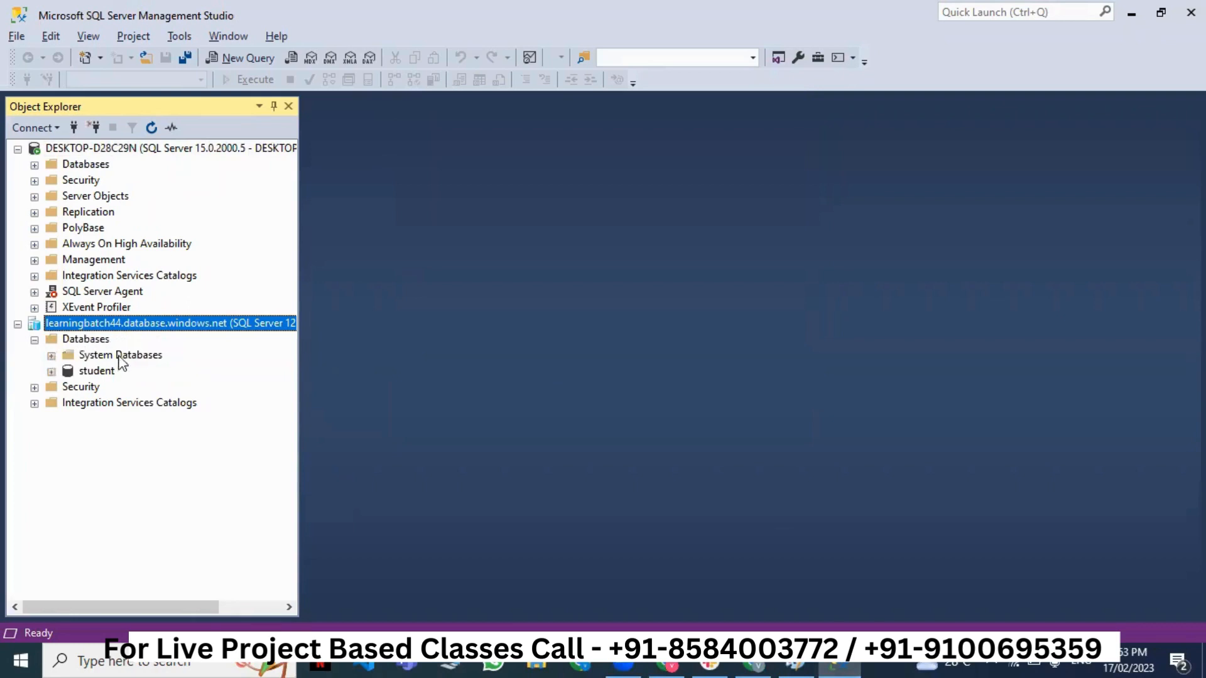
pyautogui.click(85, 371)
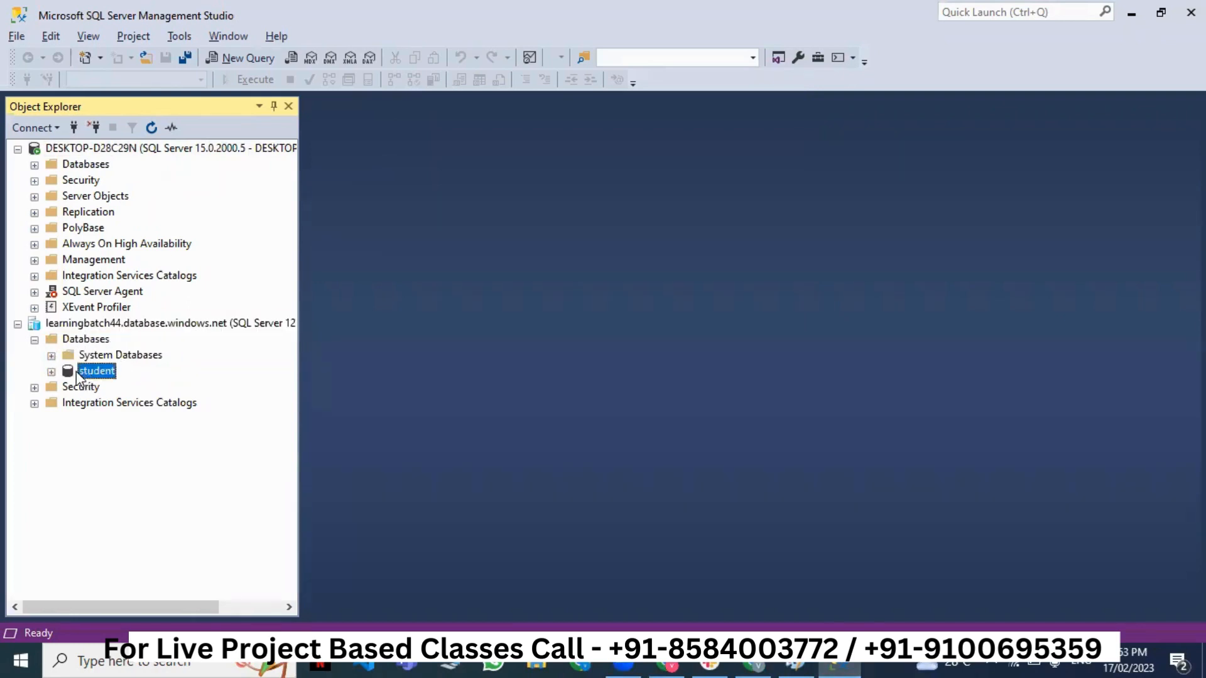
pyautogui.click(51, 371)
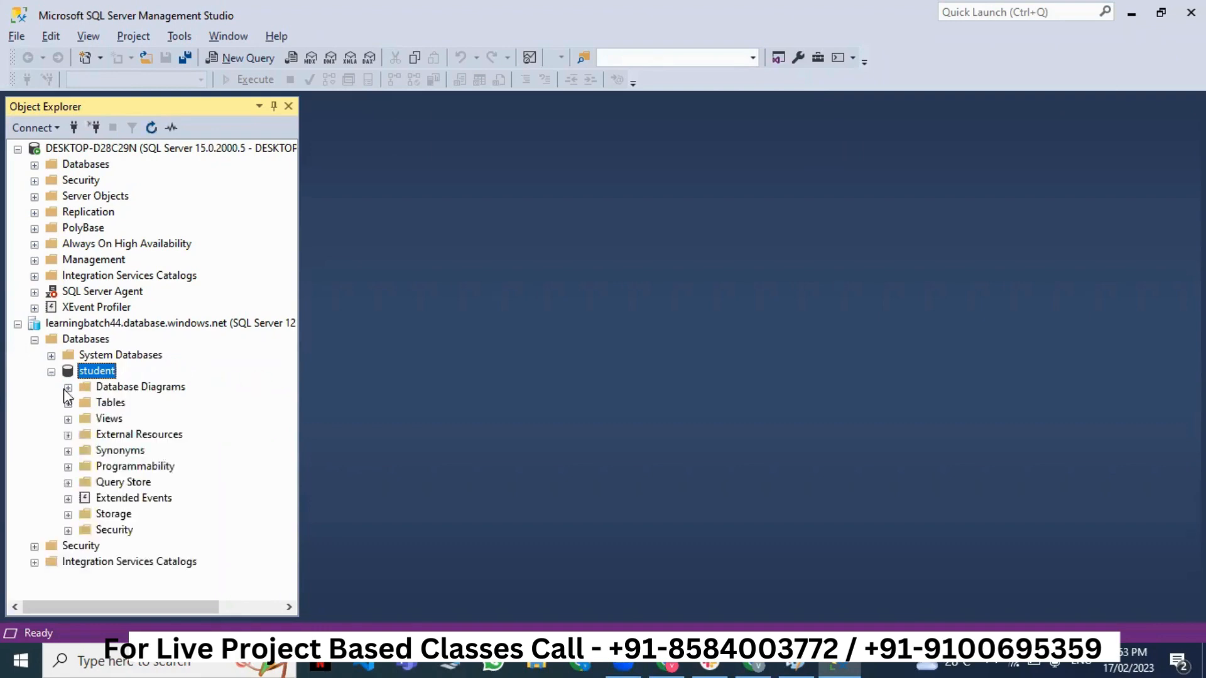
pyautogui.click(67, 404)
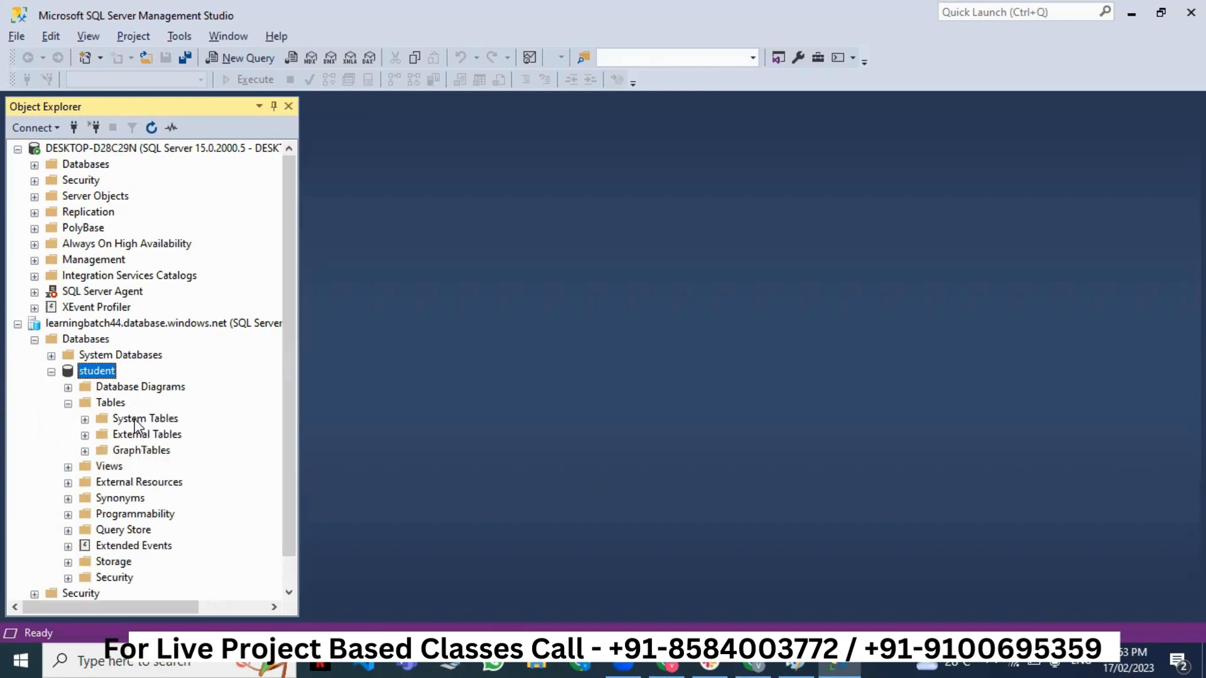
pyautogui.rightClick(104, 405)
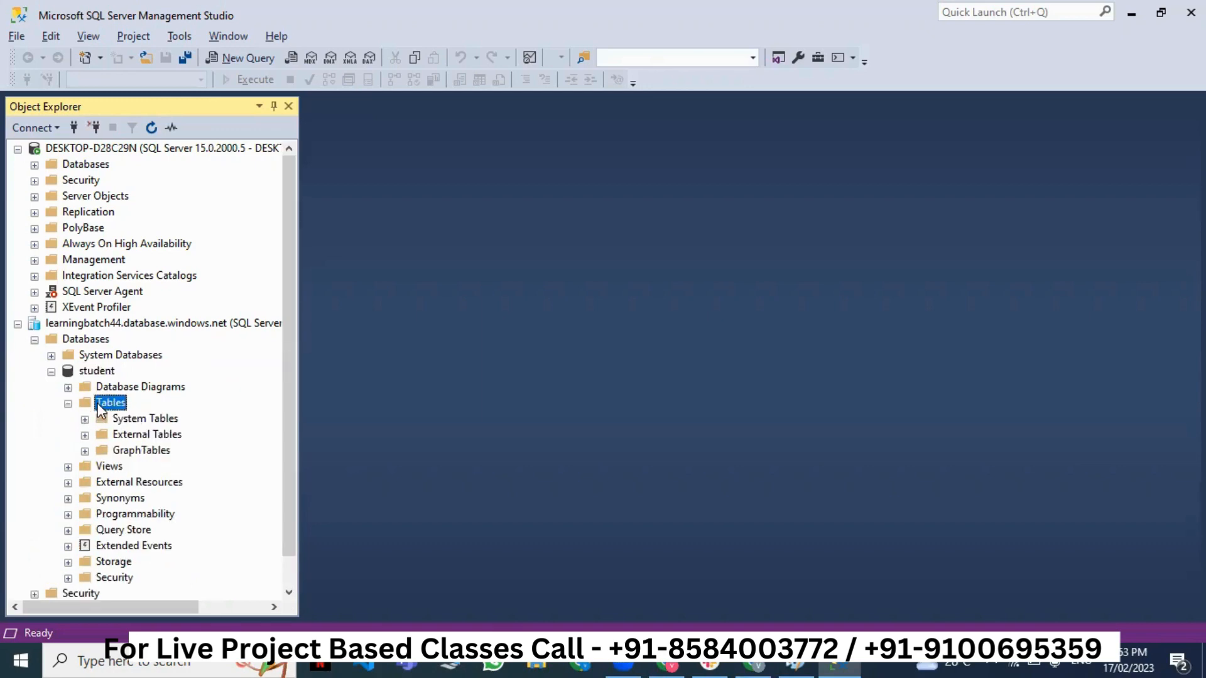
pyautogui.moveTo(210, 428)
pyautogui.click(302, 417)
# - Open the Desktop's Azure DevOps folder in File Explorer and scroll down to its query files
pyautogui.click(530, 664)
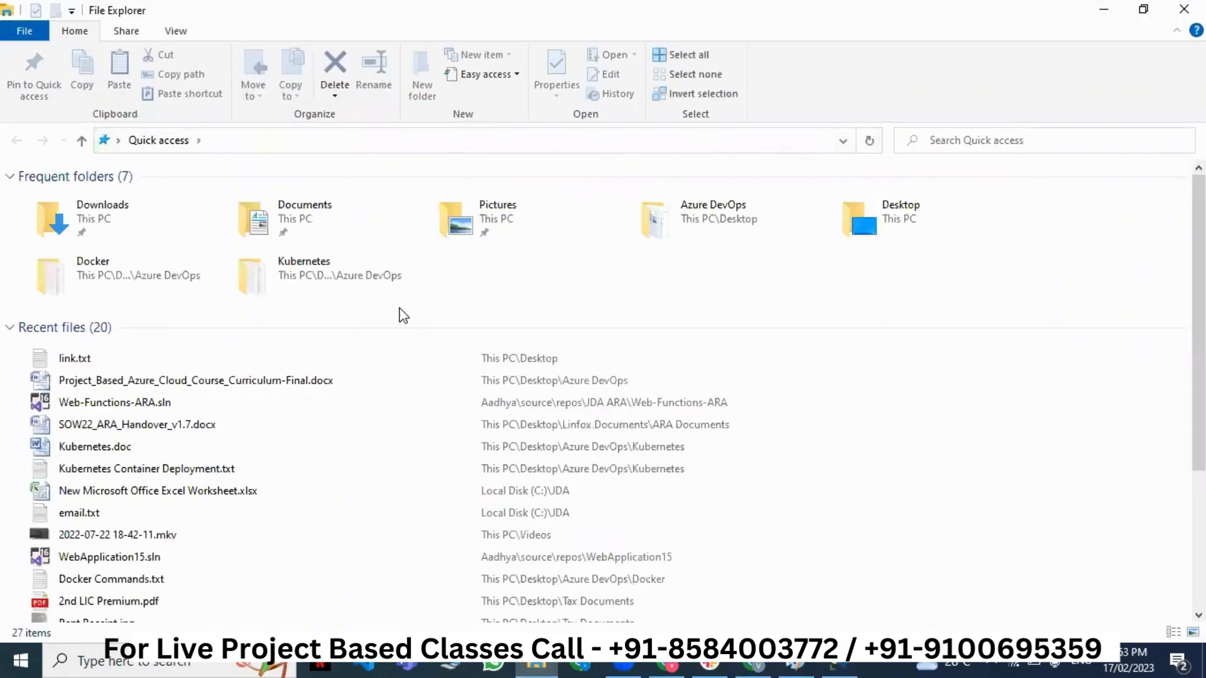
pyautogui.doubleClick(670, 226)
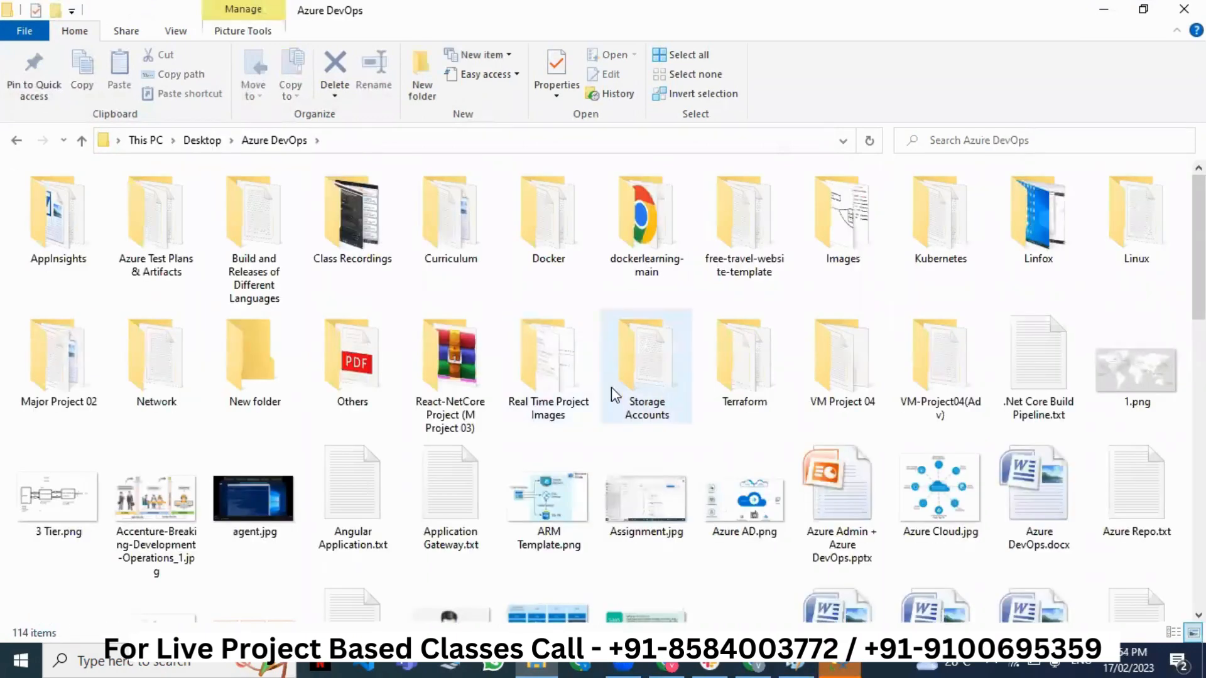
pyautogui.scroll(-10, 635, 432)
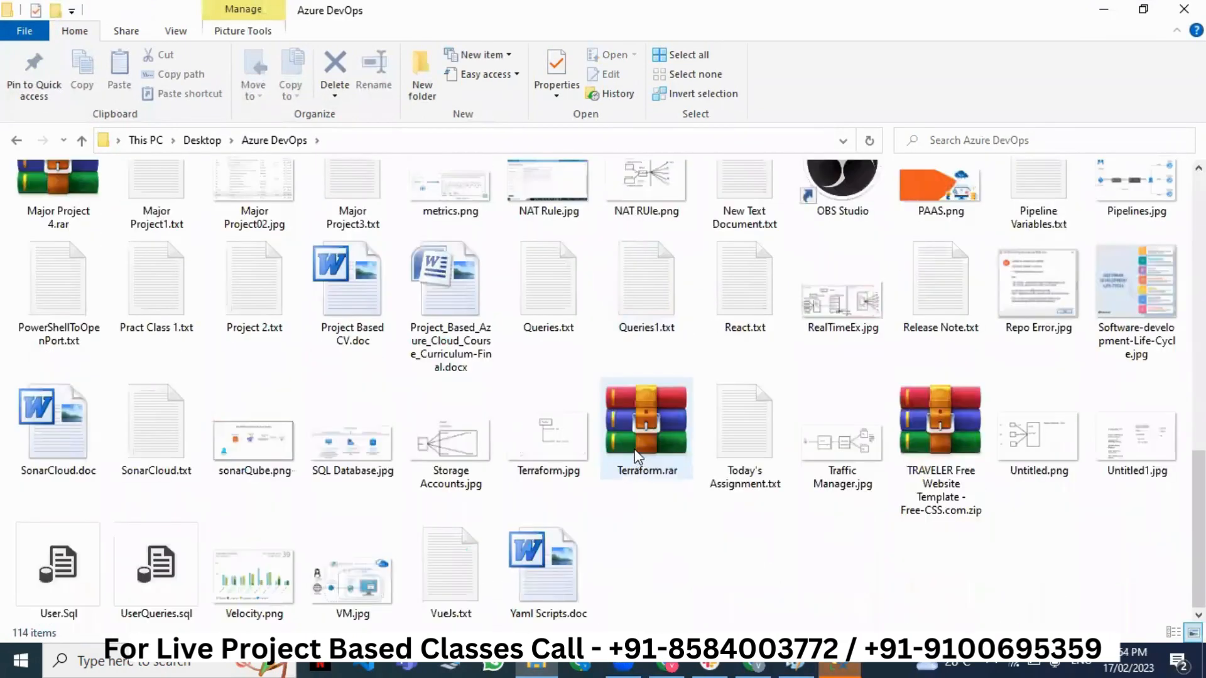
# - Copy all SQL statements from Queries.txt and paste them into a Slack message draft
pyautogui.doubleClick(567, 300)
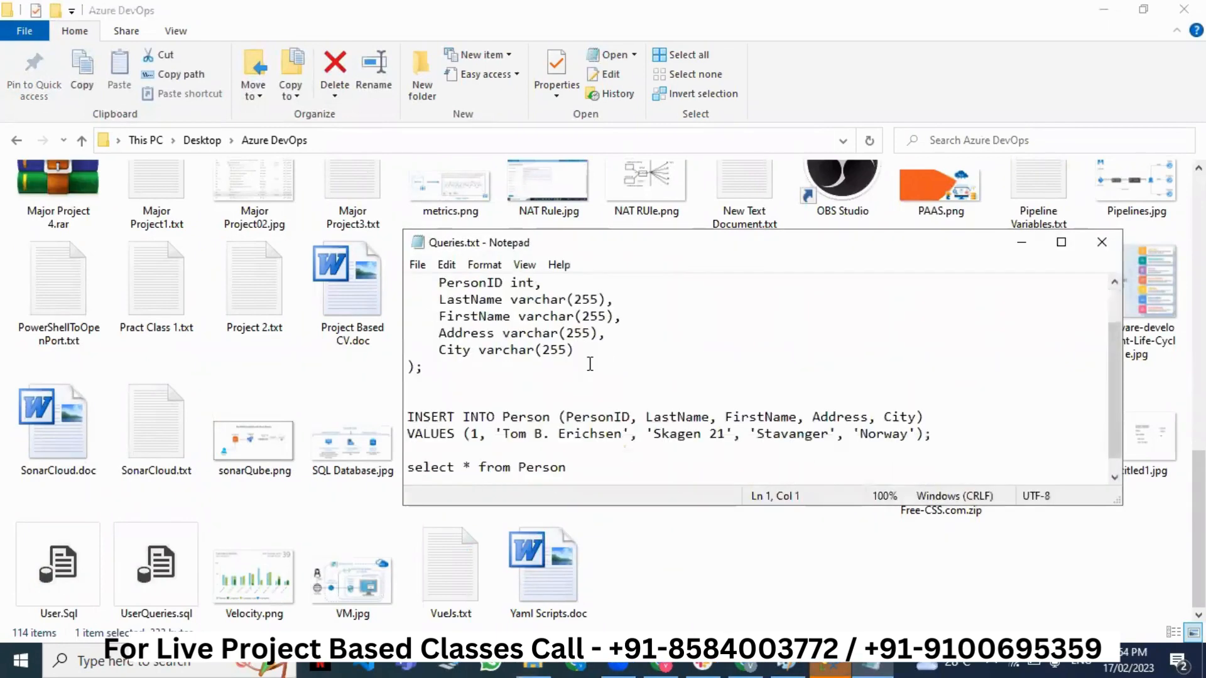
pyautogui.scroll(-1, 589, 364)
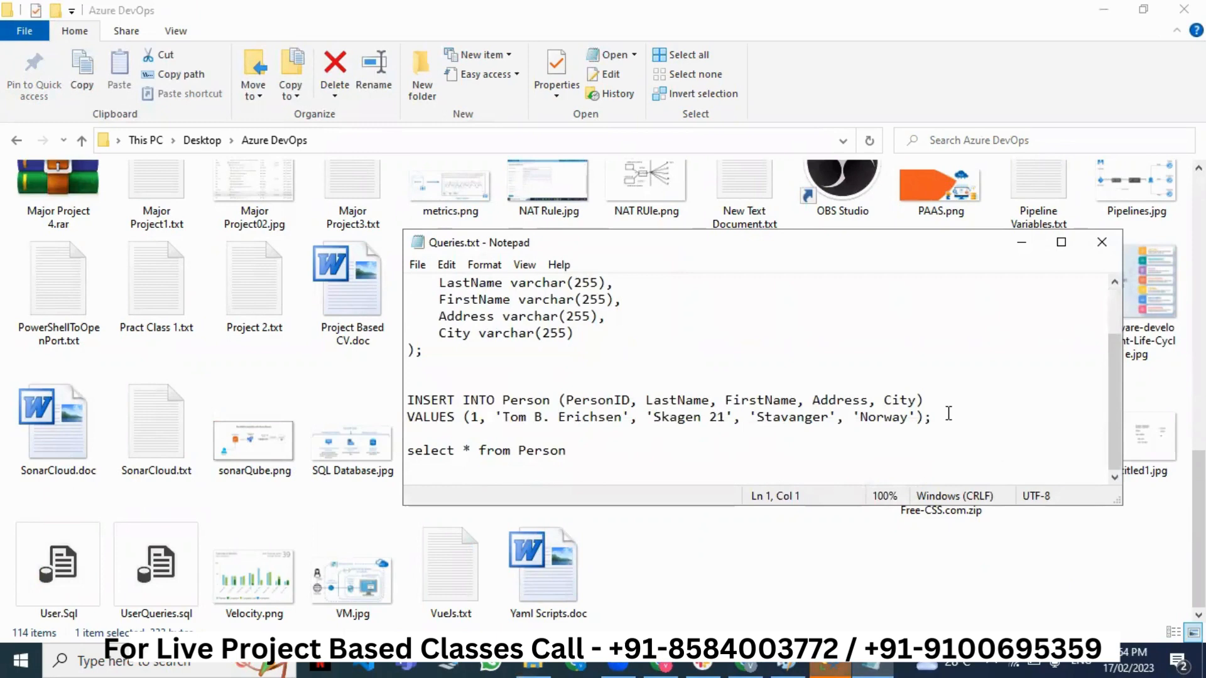
pyautogui.scroll(2, 948, 411)
pyautogui.scroll(-2, 942, 414)
pyautogui.moveTo(565, 450); pyautogui.dragTo(371, 316)
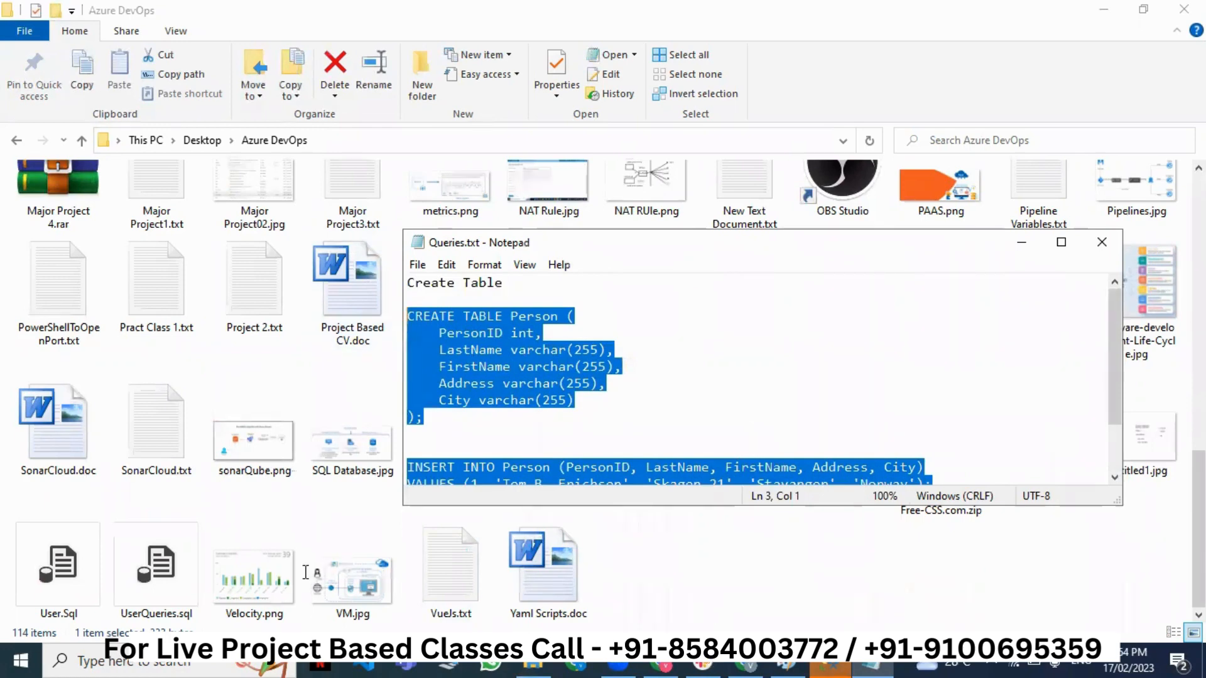
pyautogui.hotkey('ctrl', 'c')
pyautogui.hotkey('alt', 'Tab')
pyautogui.hotkey('ctrl', 'v')
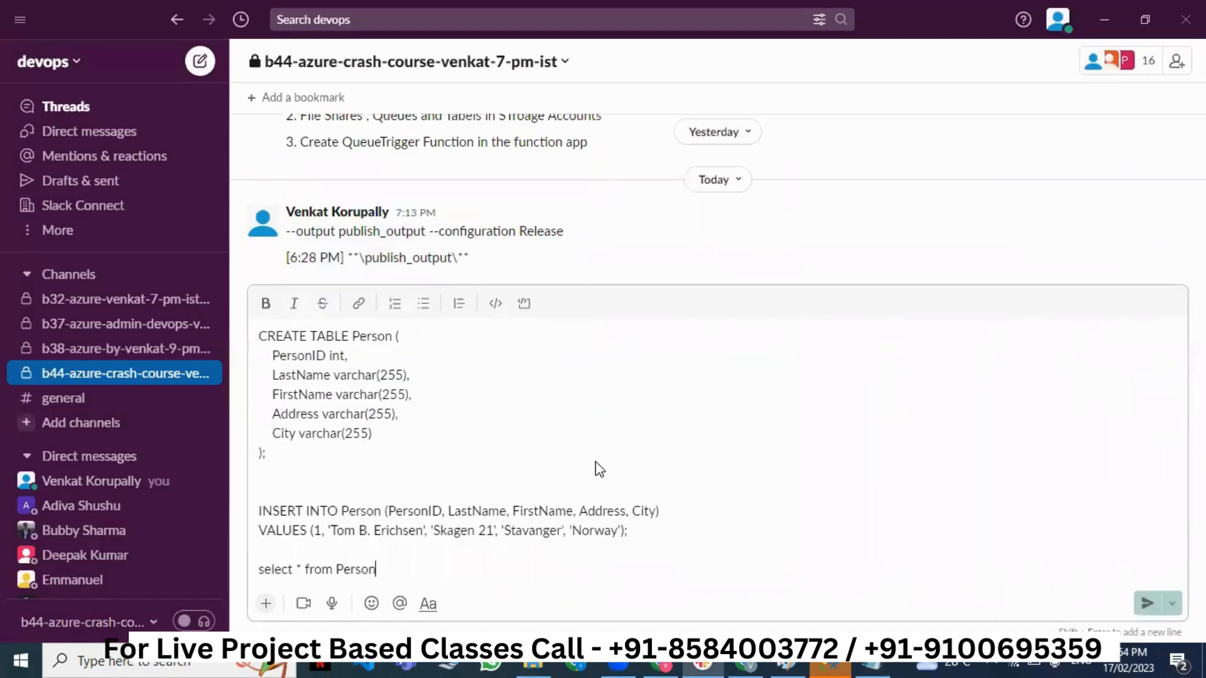
# - Send the pasted SQL to the b44-azure-crash-course-venkat-7-pm-ist channel and leave Slack
pyautogui.press('Return')
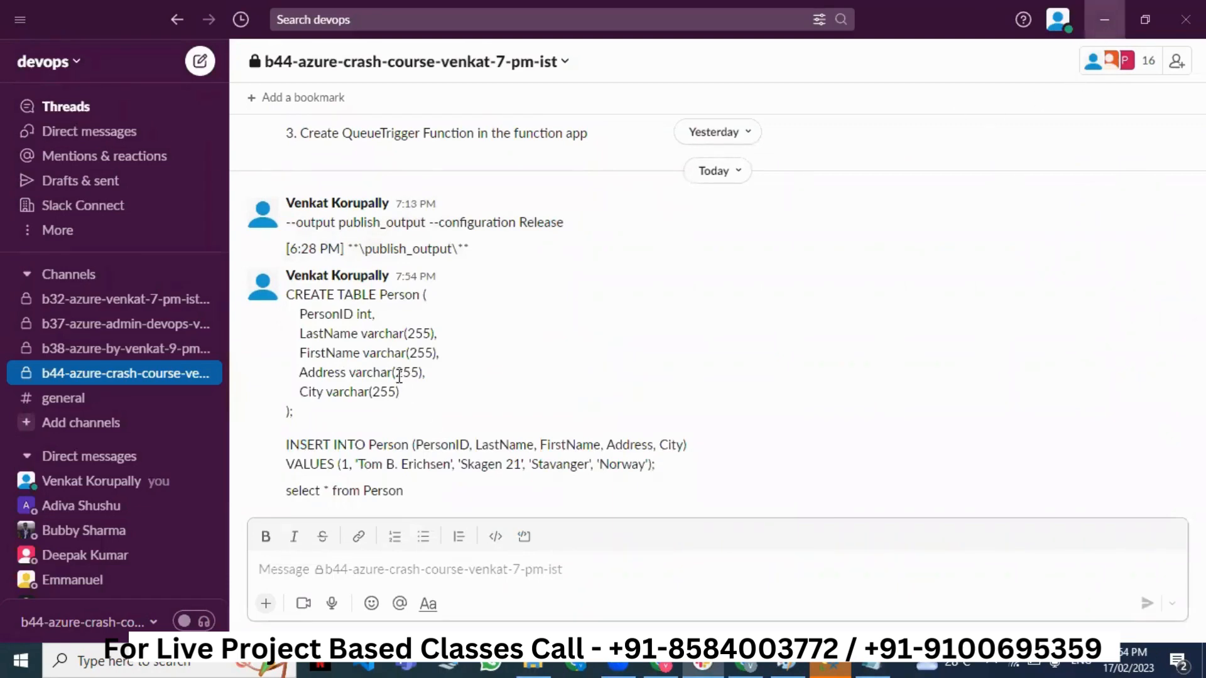
pyautogui.hotkey('alt', 'Tab')
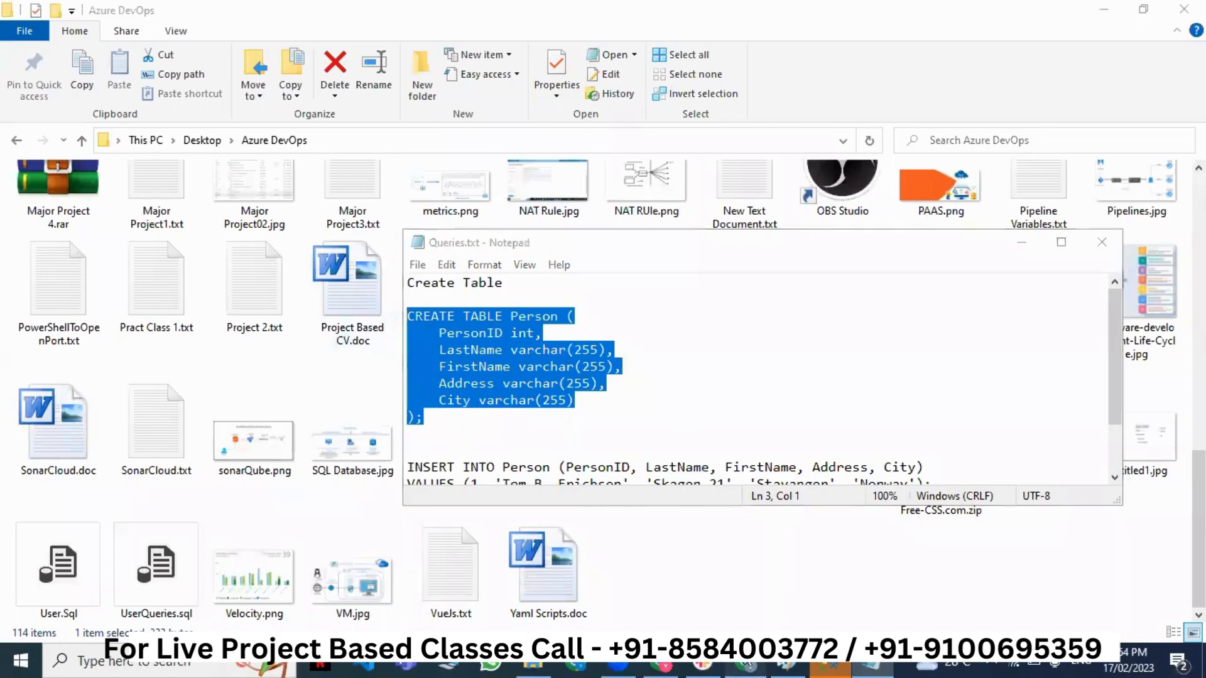
# - Paste the CREATE TABLE Person statement into Query 1 and run it
pyautogui.click(747, 662)
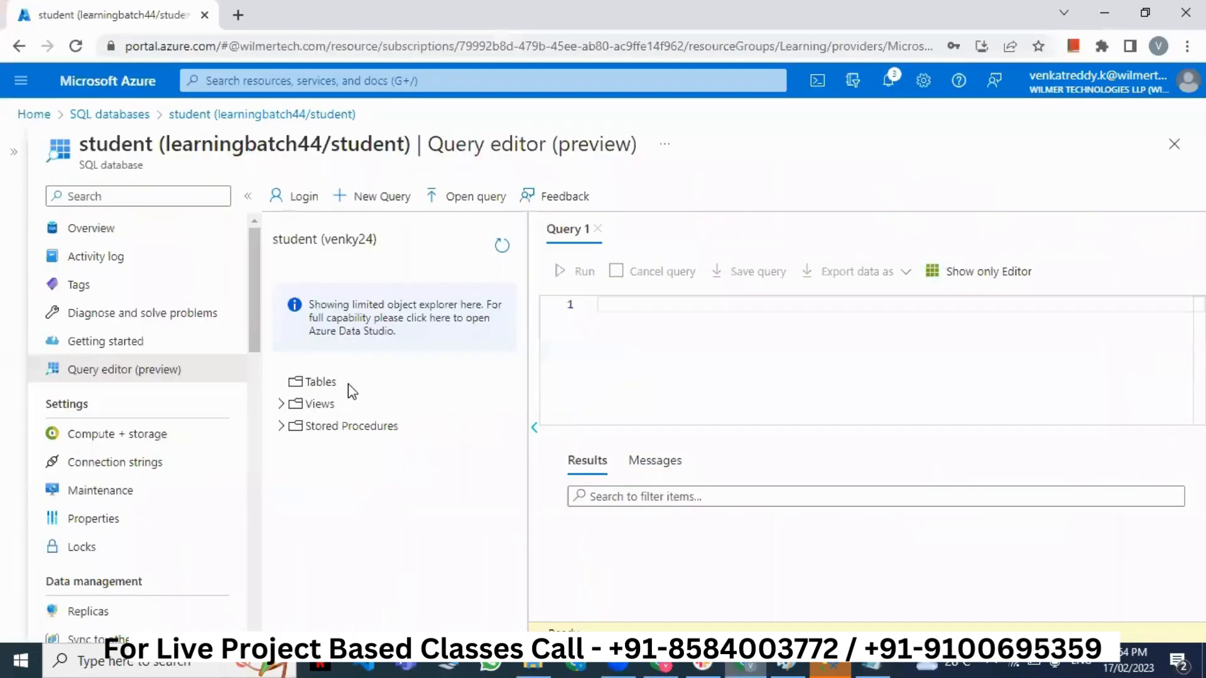
pyautogui.click(614, 345)
pyautogui.hotkey('ctrl', 'v')
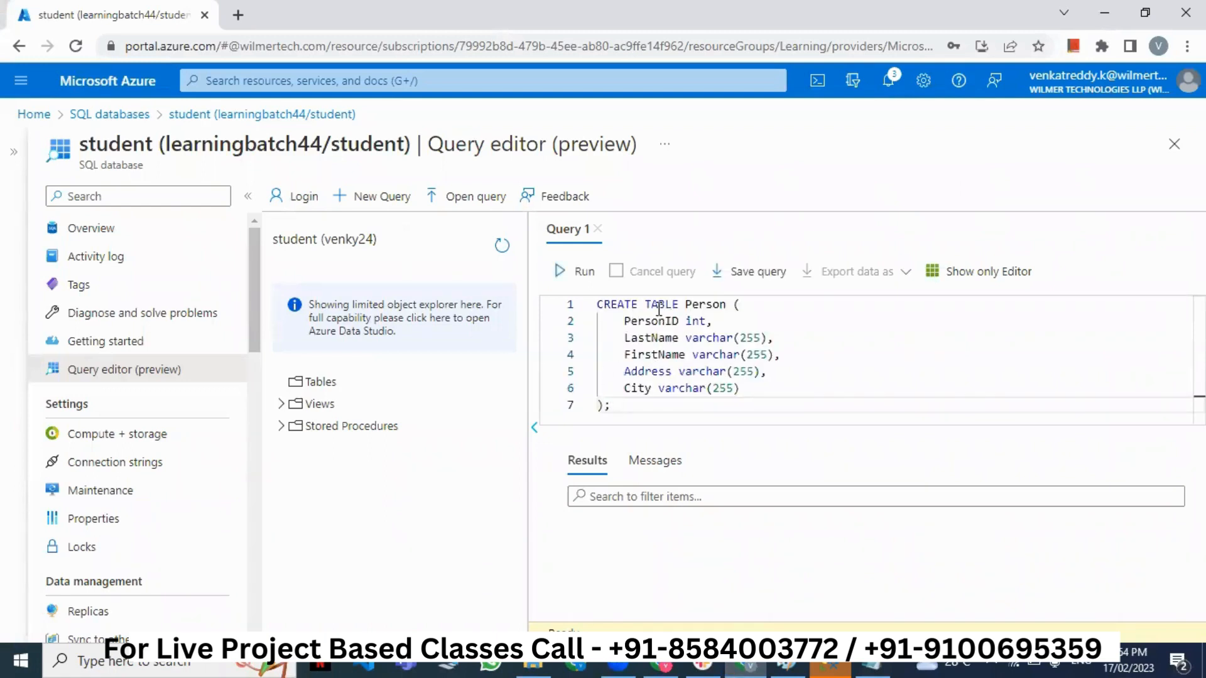
pyautogui.doubleClick(691, 305)
pyautogui.click(721, 317)
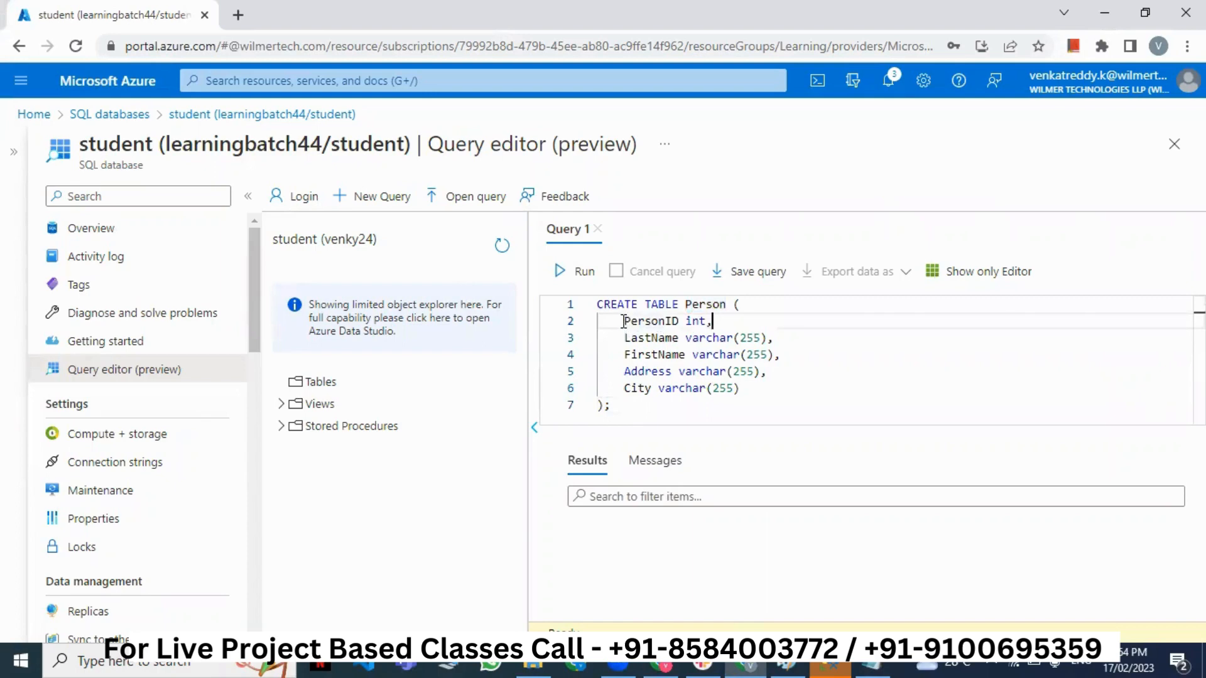
pyautogui.moveTo(622, 322); pyautogui.dragTo(741, 388)
pyautogui.click(744, 389)
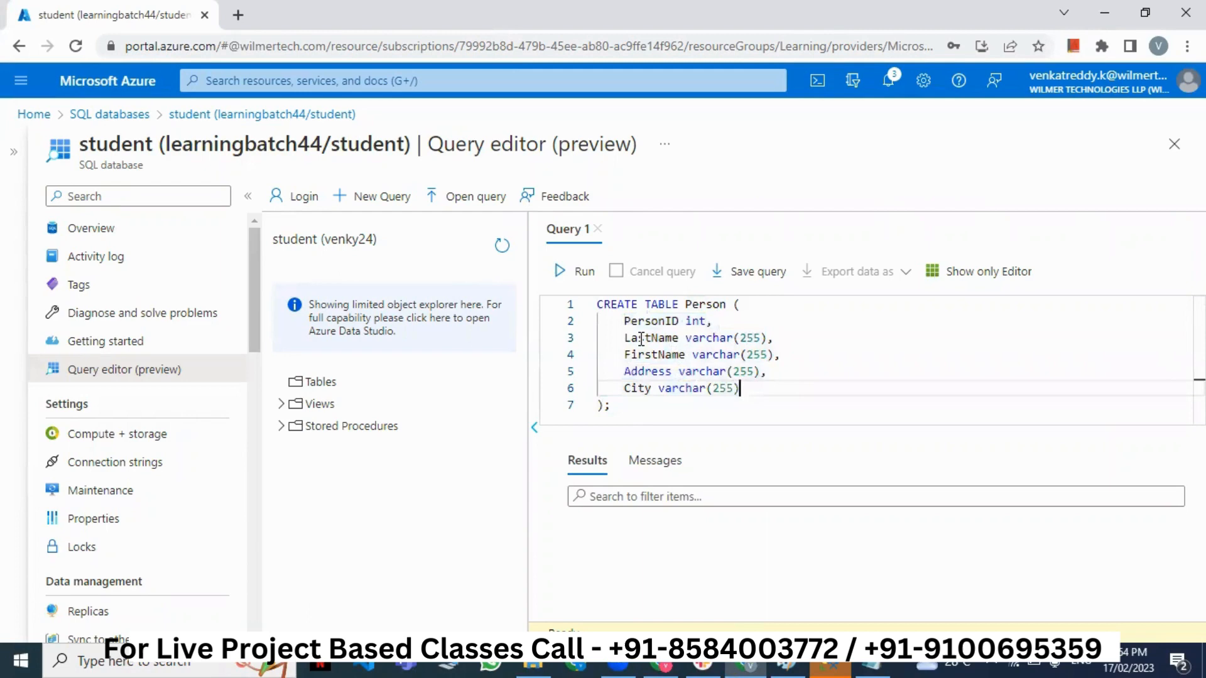
pyautogui.click(573, 271)
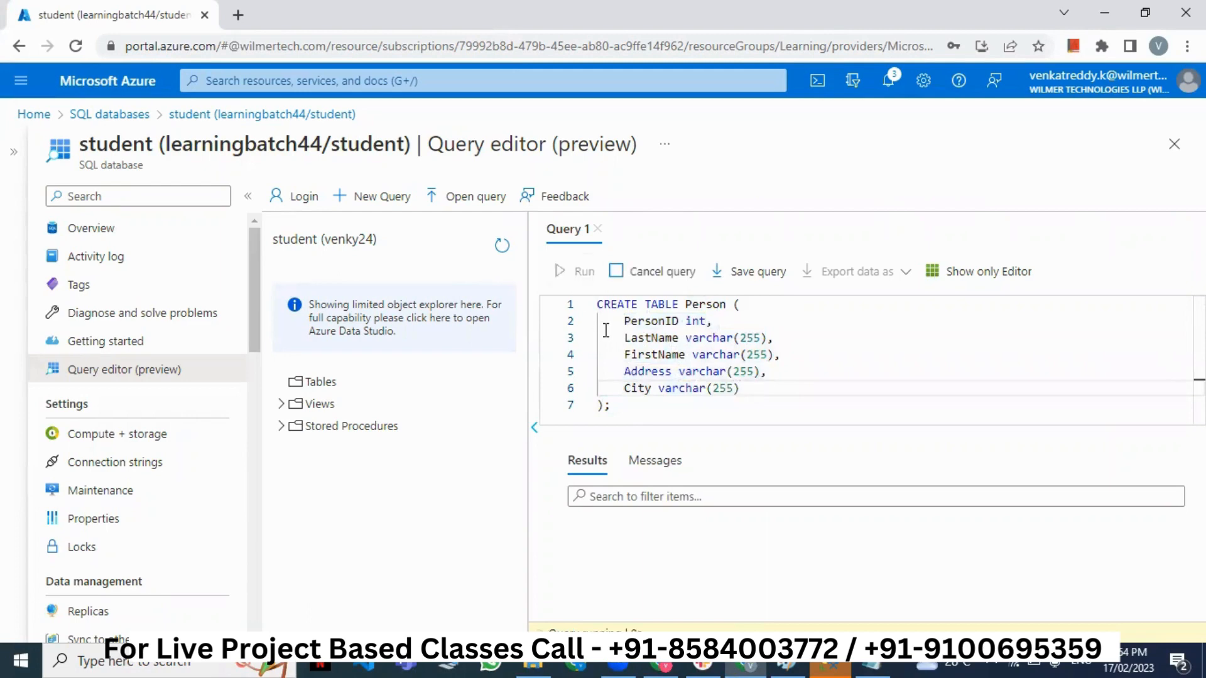
# - Refresh the explorer so dbo.Person shows under Tables, then clear the query
pyautogui.click(501, 245)
pyautogui.click(703, 305)
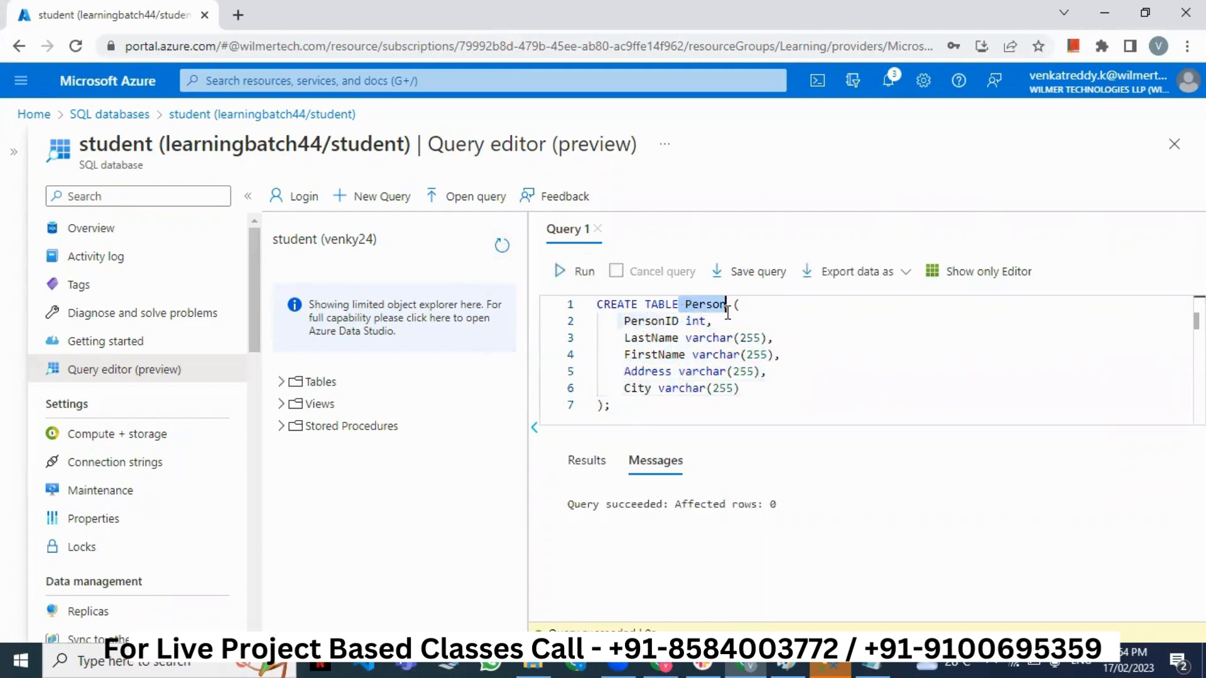
pyautogui.click(280, 382)
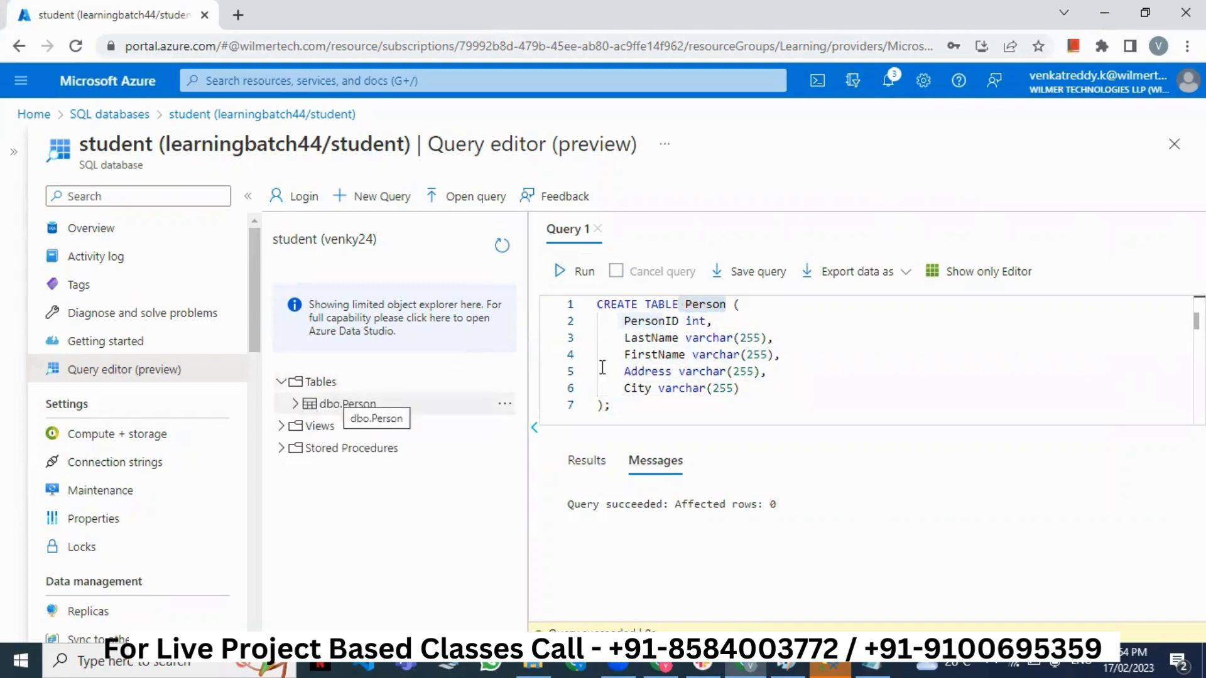
pyautogui.moveTo(627, 405); pyautogui.dragTo(587, 308)
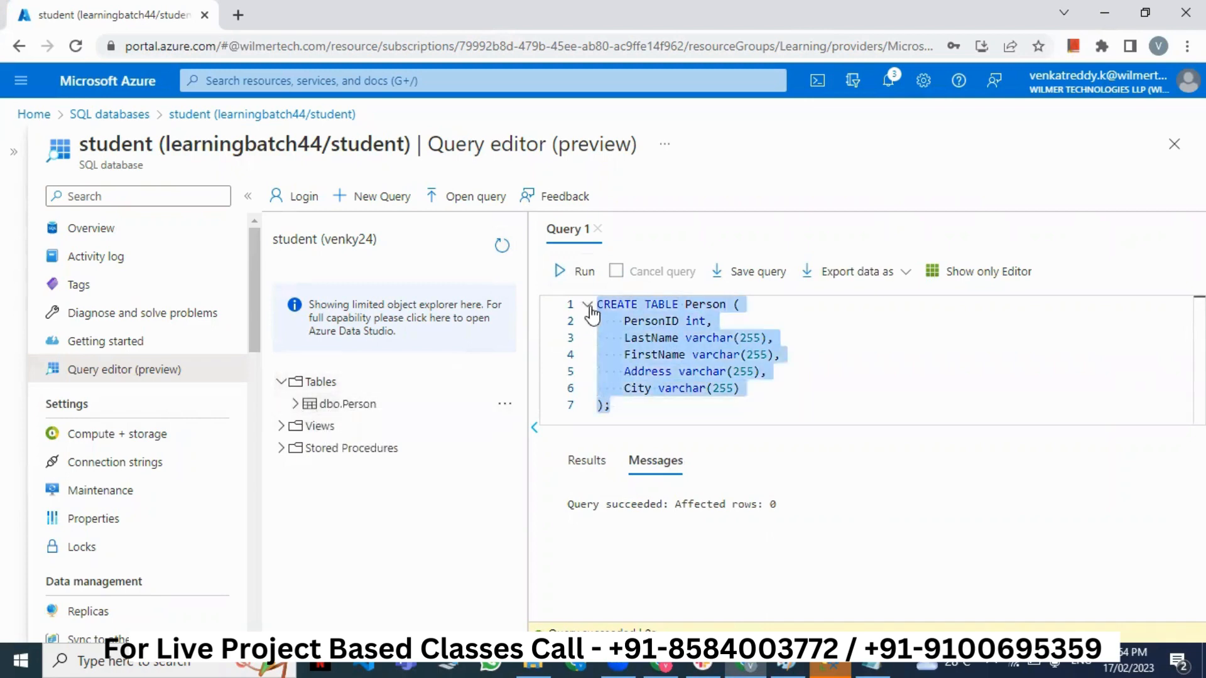
pyautogui.press('BackSpace')
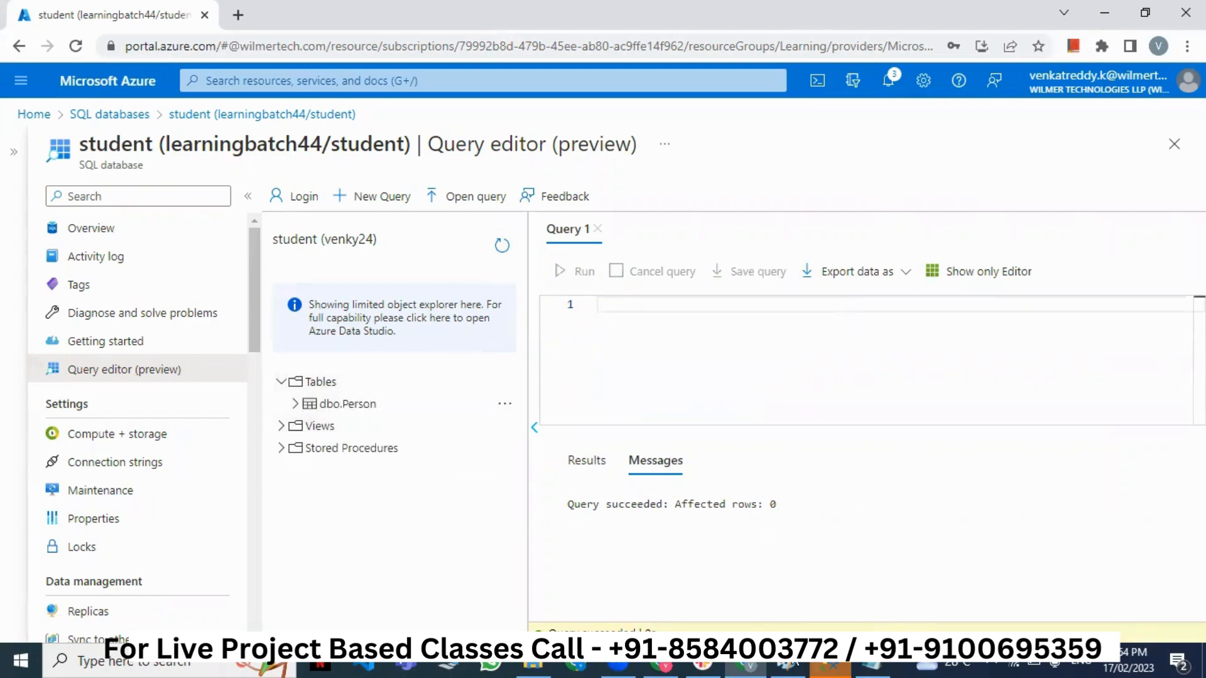
# - Copy the INSERT statement from Queries.txt, run it in the editor, then clear it
pyautogui.click(872, 666)
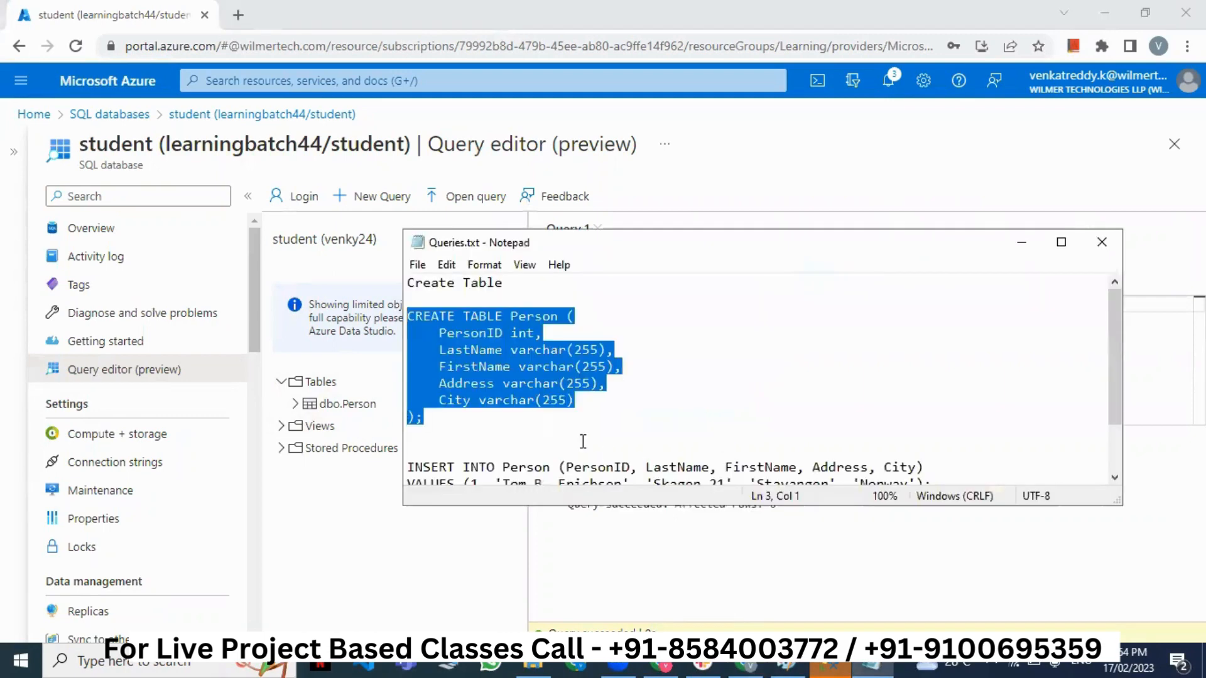
pyautogui.click(597, 431)
pyautogui.scroll(-2, 597, 431)
pyautogui.moveTo(934, 417); pyautogui.dragTo(400, 398)
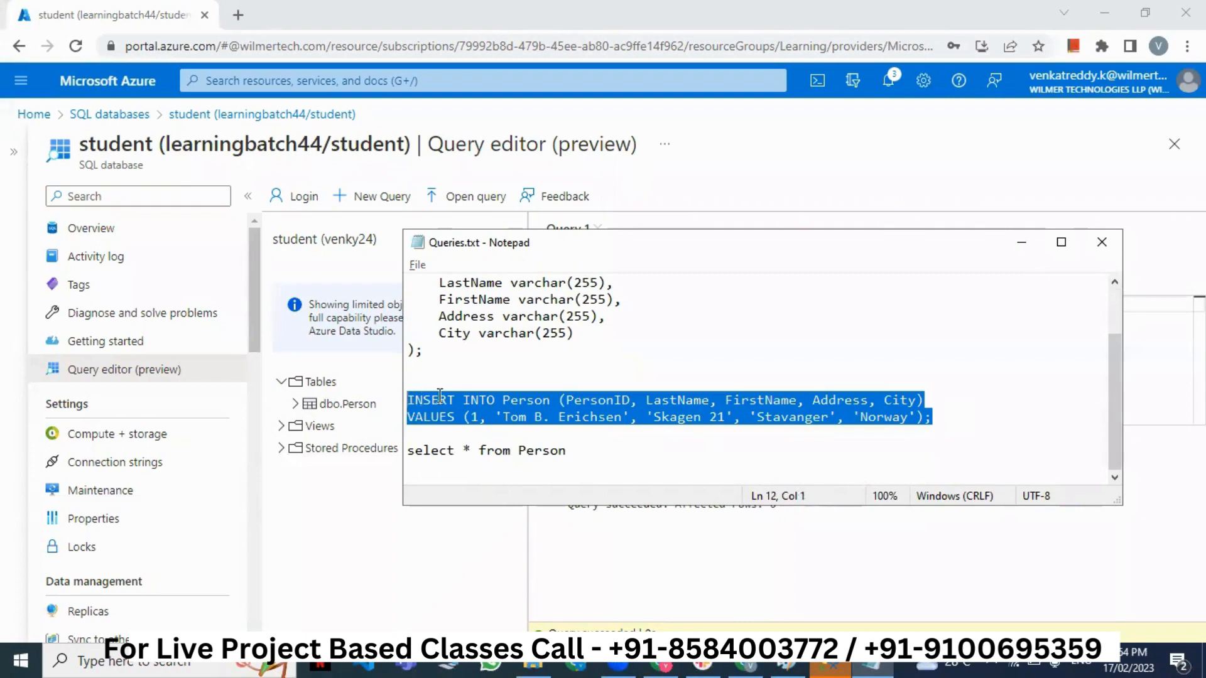
pyautogui.hotkey('alt', 'Tab')
pyautogui.hotkey('ctrl', 'v')
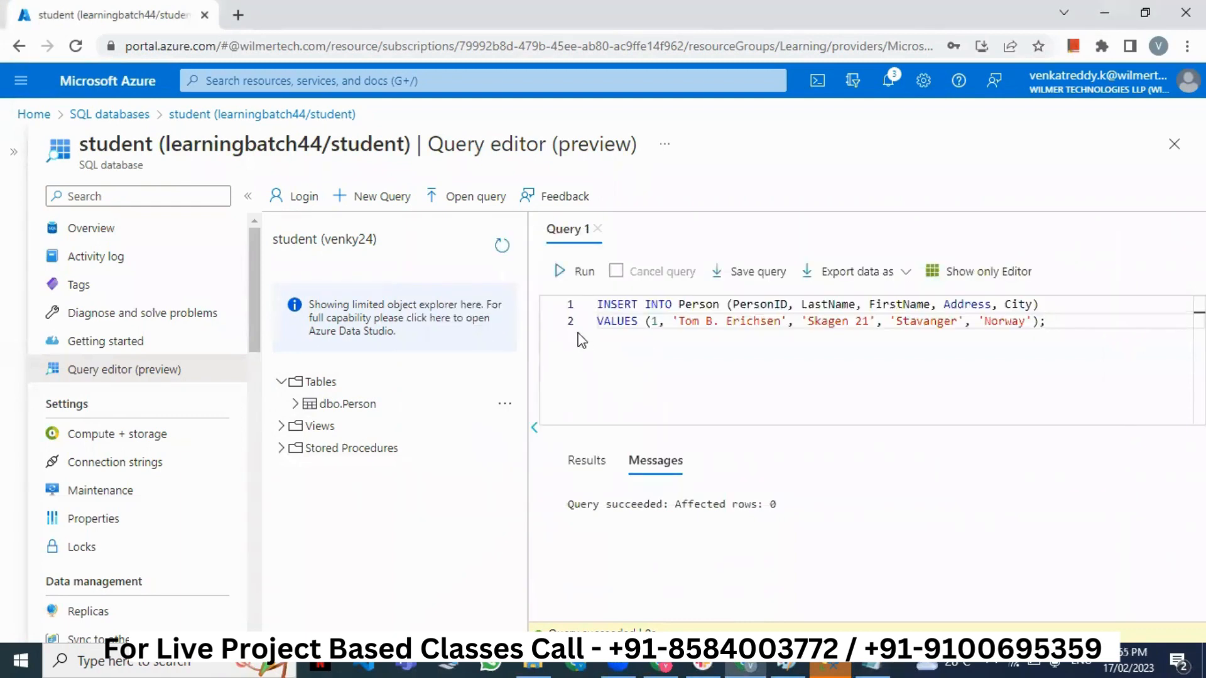
pyautogui.click(561, 272)
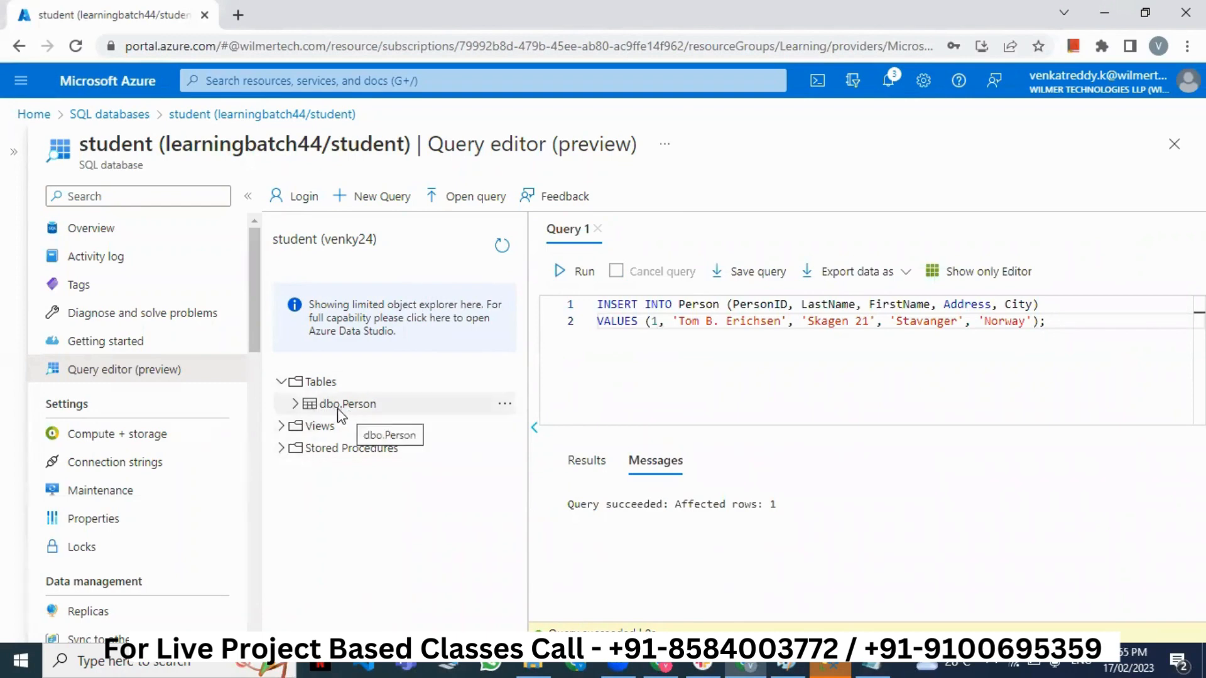
pyautogui.moveTo(651, 321); pyautogui.dragTo(573, 295)
pyautogui.press('Delete')
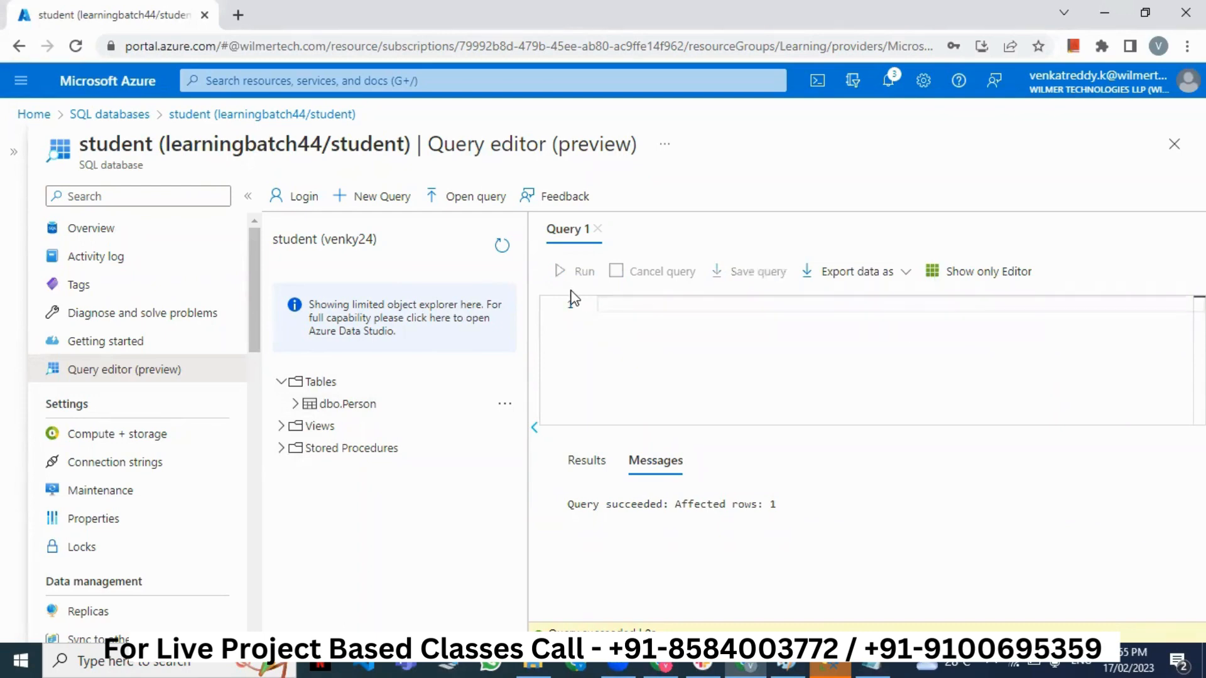
# - Run select * from Person to confirm the PersonID 1 row, then delete the query
pyautogui.hotkey('alt', 'Tab')
pyautogui.moveTo(568, 450); pyautogui.dragTo(395, 456)
pyautogui.hotkey('alt', 'Tab')
pyautogui.hotkey('ctrl', 'v')
pyautogui.click(559, 271)
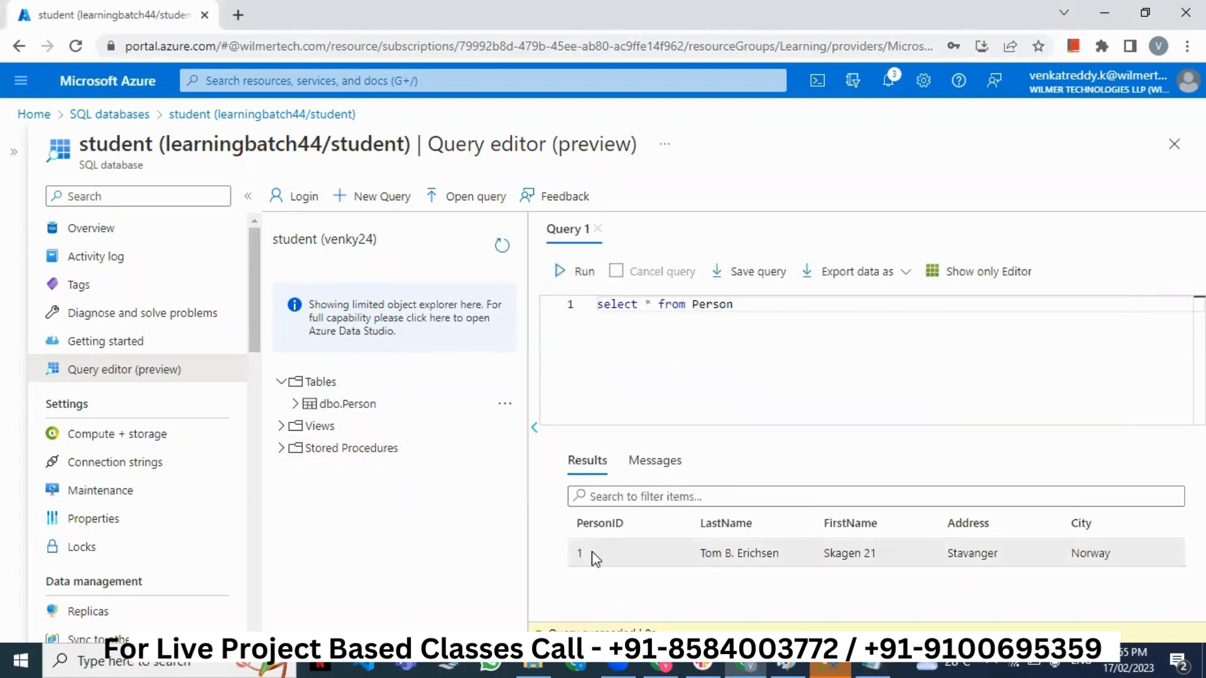
pyautogui.moveTo(638, 541); pyautogui.dragTo(1136, 561)
pyautogui.click(1136, 560)
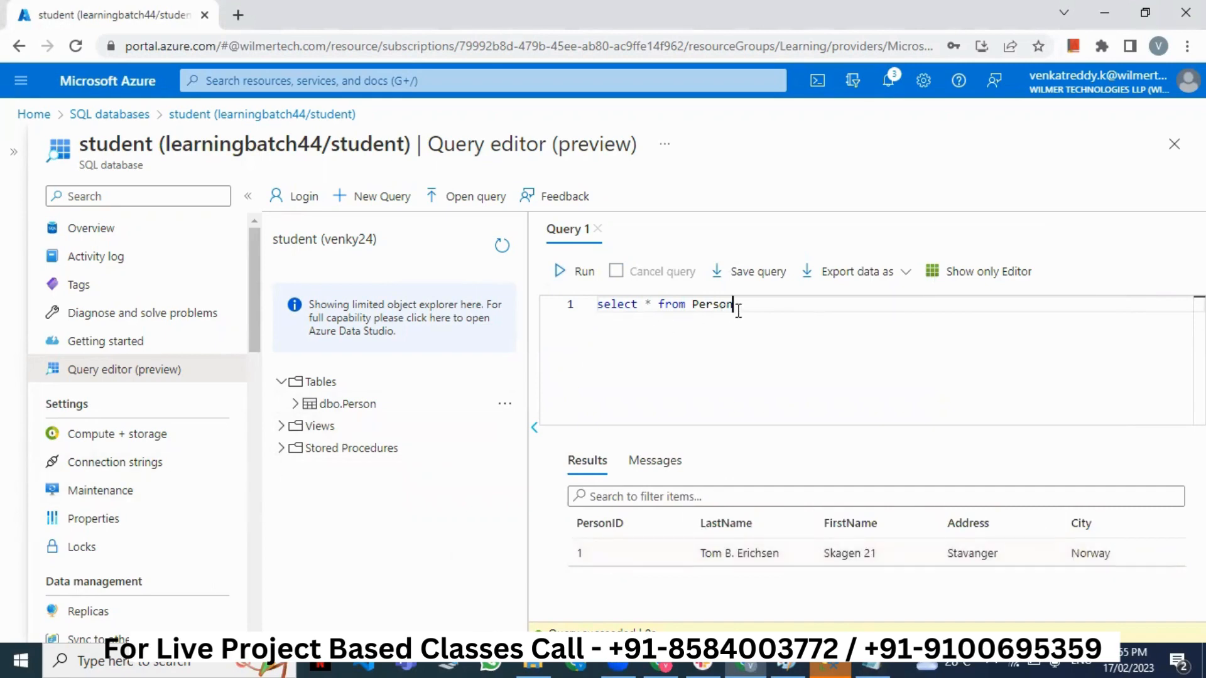
pyautogui.hotkey('ctrl', 'a')
pyautogui.press('BackSpace')
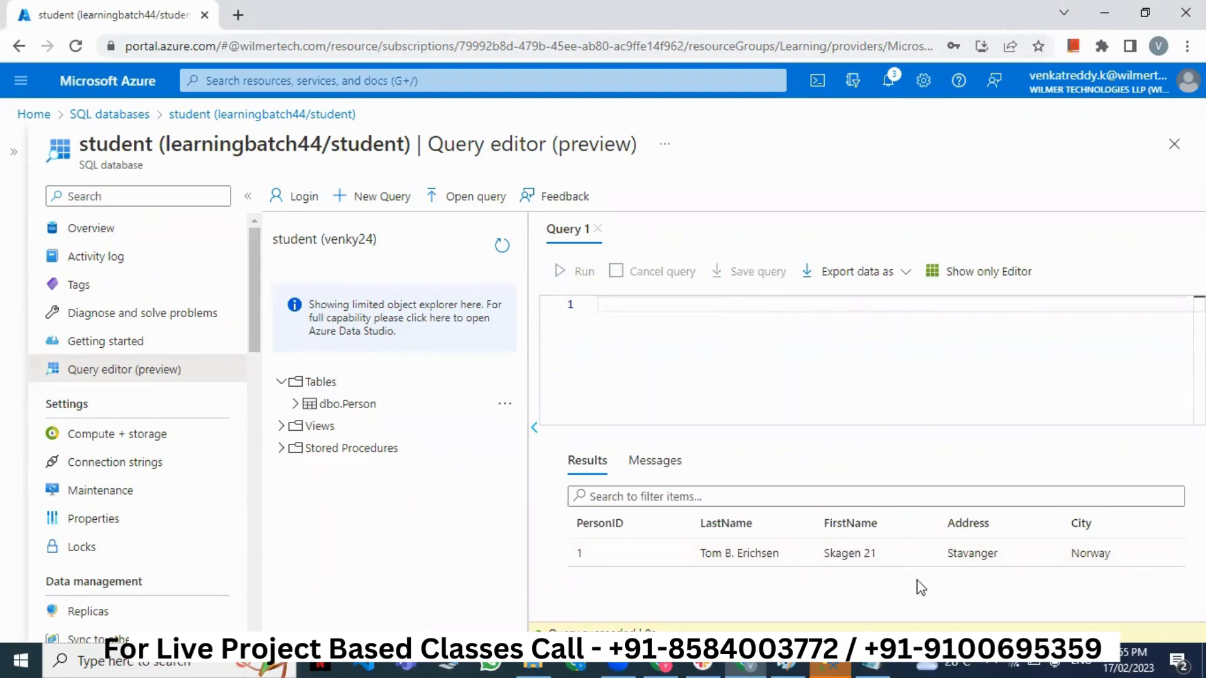
# - Return to Queries.txt and look over the CREATE TABLE Person statement
pyautogui.click(872, 662)
pyautogui.click(609, 448)
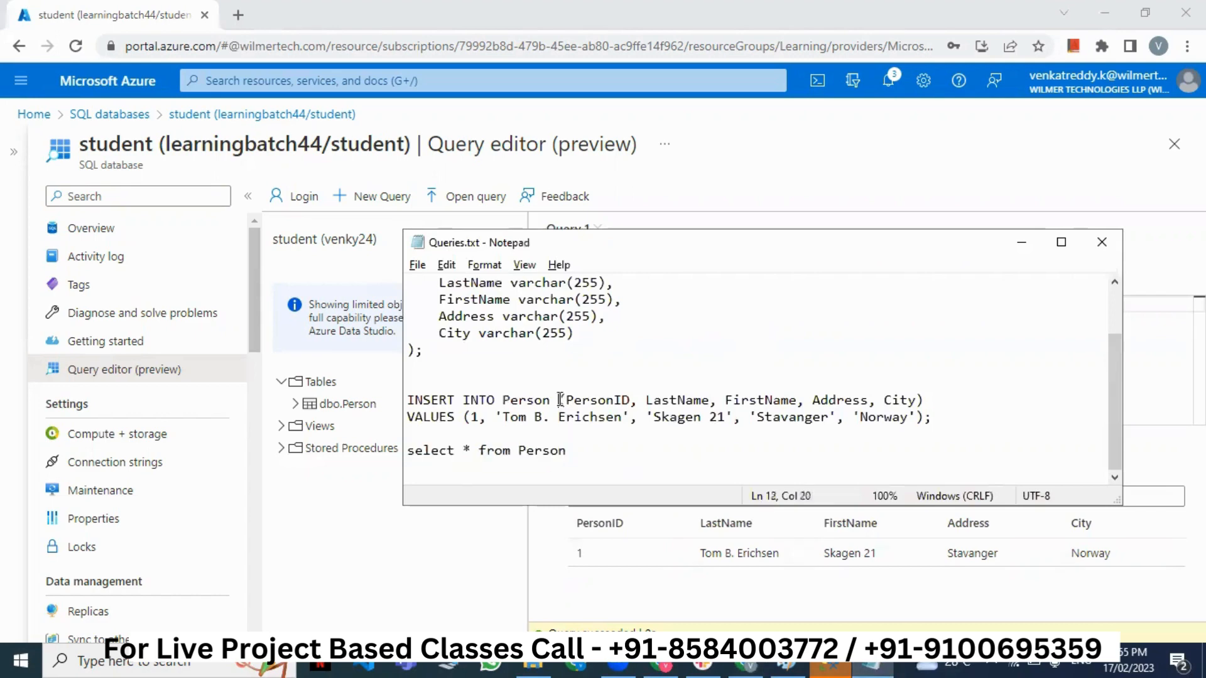
pyautogui.scroll(2, 609, 433)
pyautogui.scroll(-2, 609, 427)
pyautogui.moveTo(581, 447); pyautogui.dragTo(394, 252)
pyautogui.moveTo(503, 368); pyautogui.dragTo(510, 368)
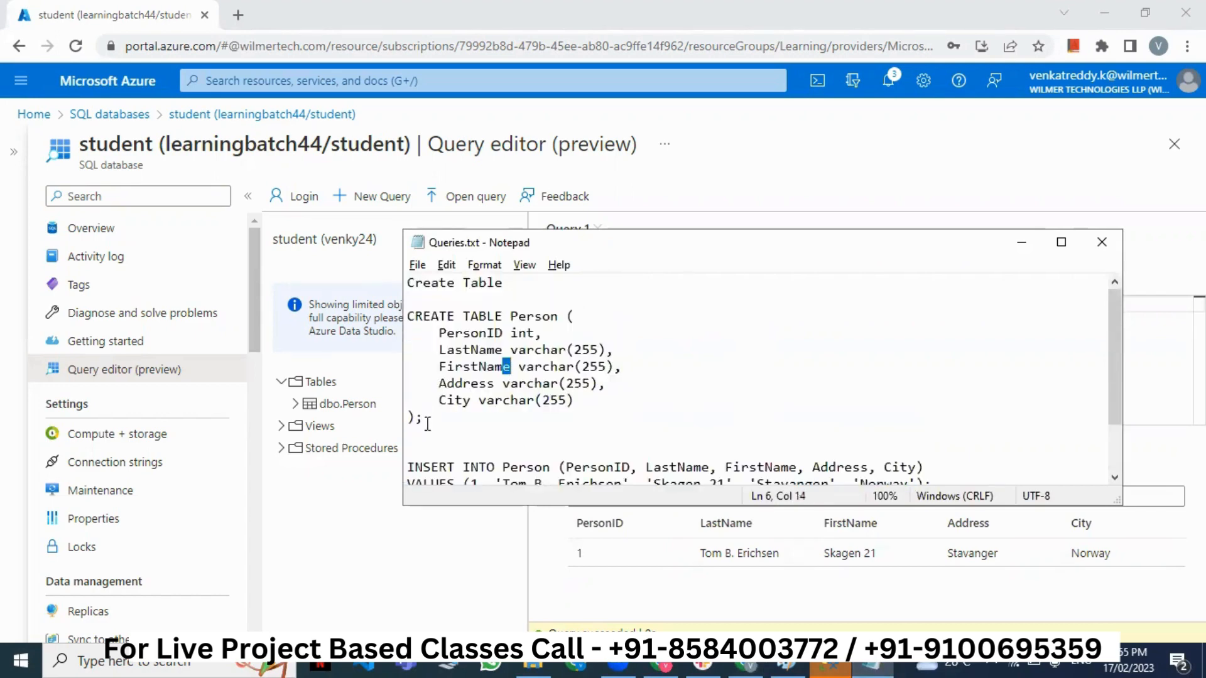
pyautogui.moveTo(427, 423); pyautogui.dragTo(395, 314)
pyautogui.click(441, 317)
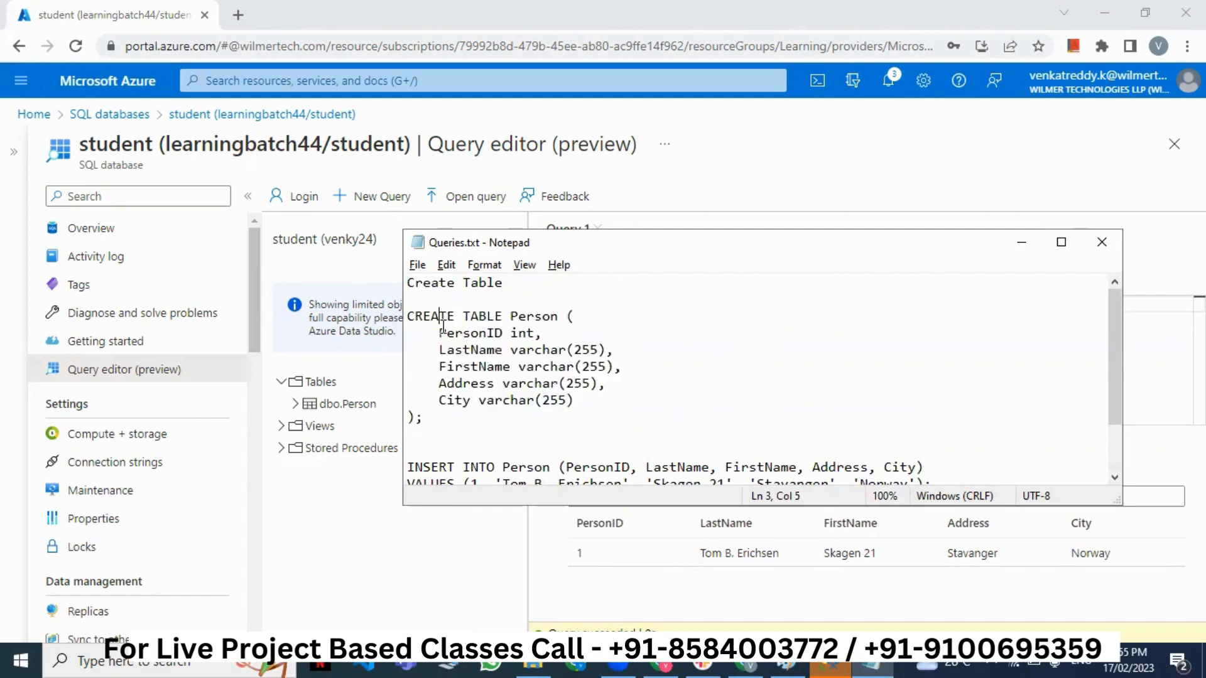
pyautogui.moveTo(429, 419); pyautogui.dragTo(401, 321)
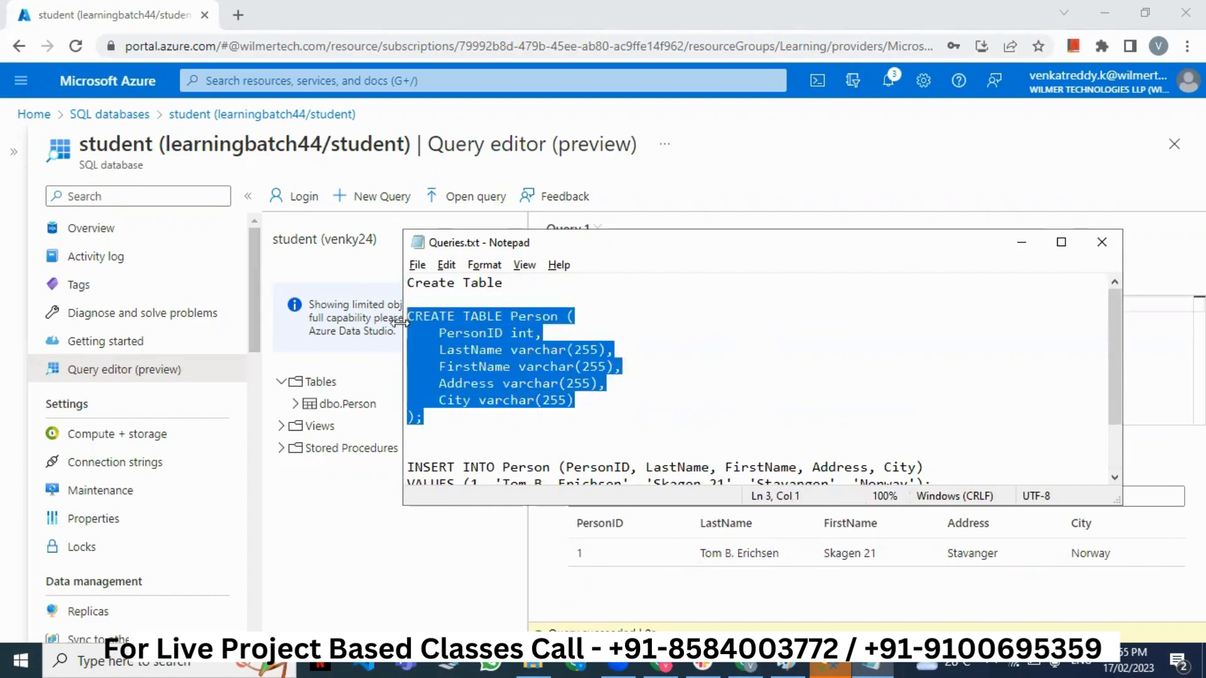
pyautogui.click(443, 419)
pyautogui.moveTo(508, 318); pyautogui.dragTo(557, 317)
pyautogui.click(546, 332)
# - Copy the INSERT INTO Person statement and paste it into the portal's query editor
pyautogui.scroll(-1, 551, 333)
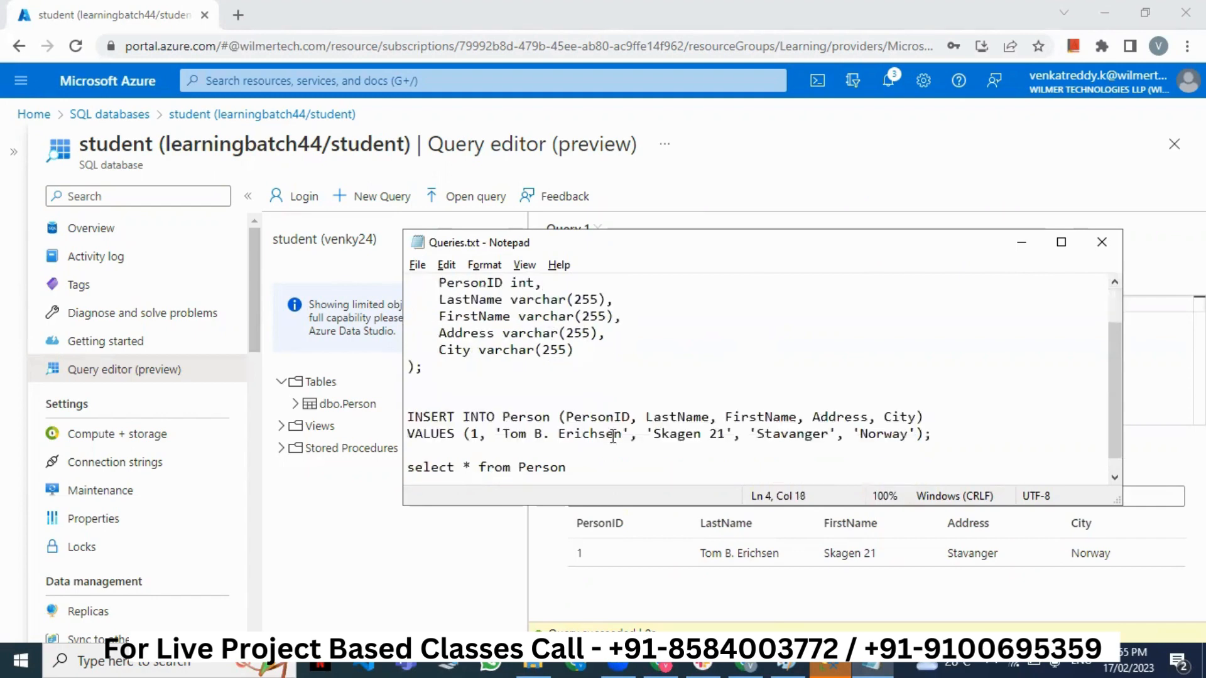
pyautogui.moveTo(930, 436); pyautogui.dragTo(408, 414)
pyautogui.hotkey('ctrl', 'c')
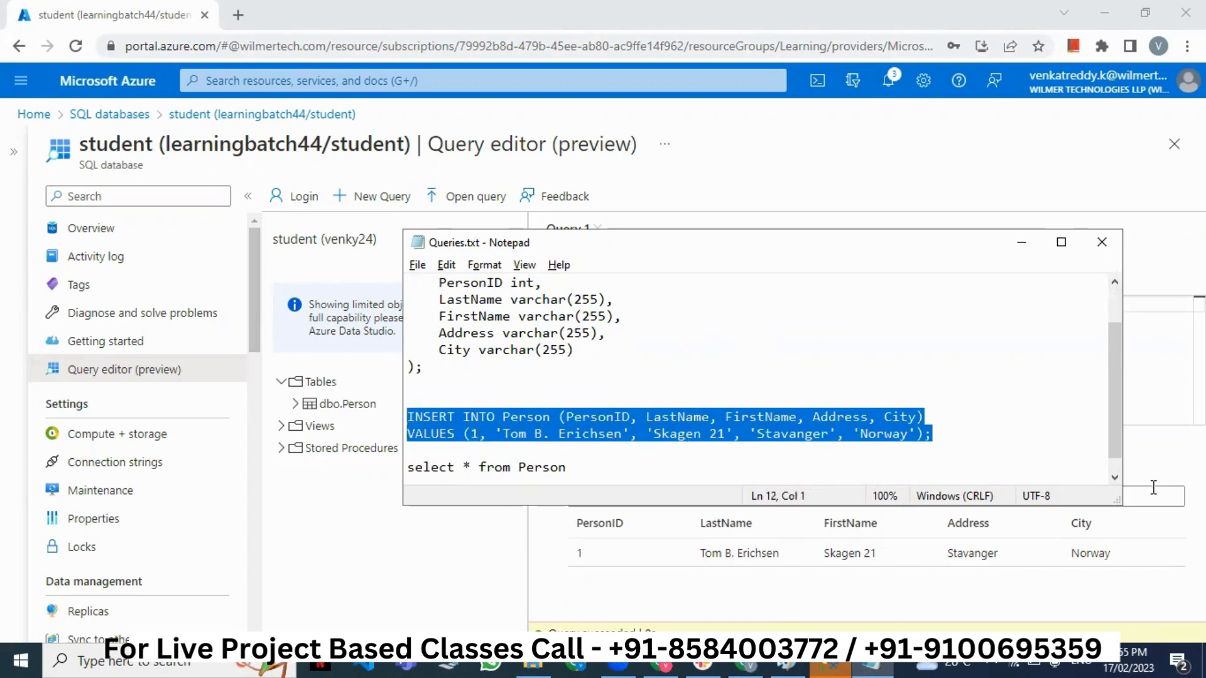
pyautogui.click(742, 399)
pyautogui.hotkey('ctrl', 'v')
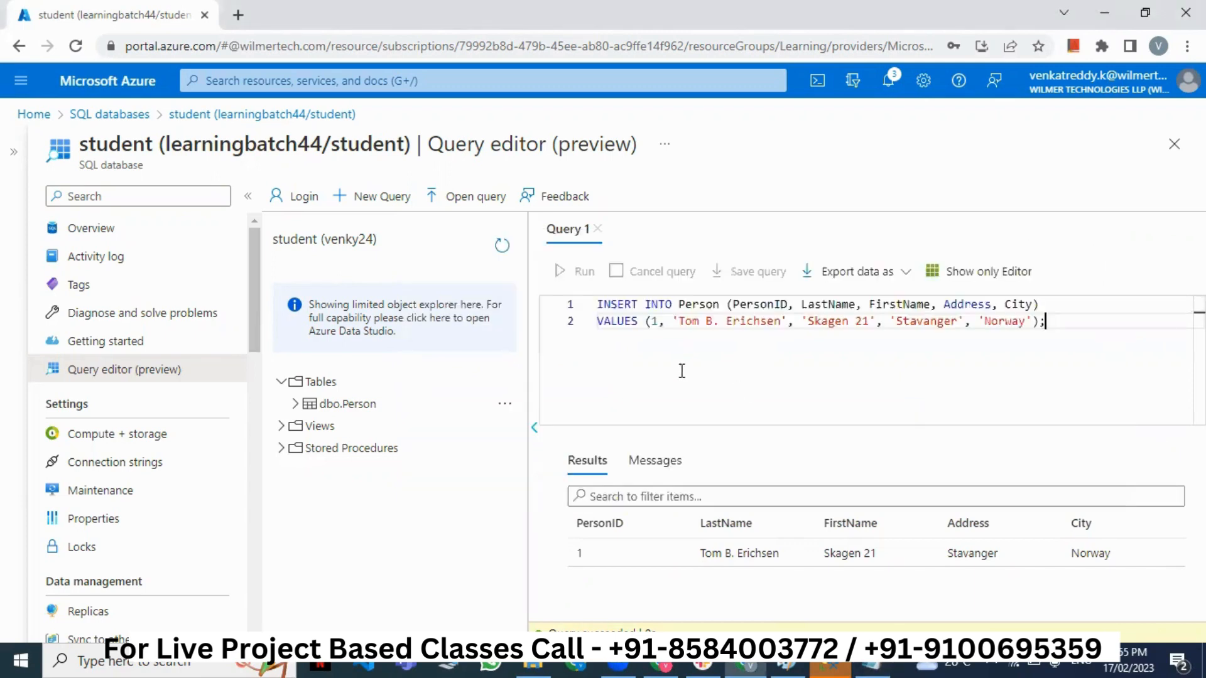
# - Edit the INSERT values to PersonID 2, new last and first names, Hyderabad and Telangana
pyautogui.moveTo(584, 555); pyautogui.dragTo(1143, 559)
pyautogui.doubleClick(656, 321)
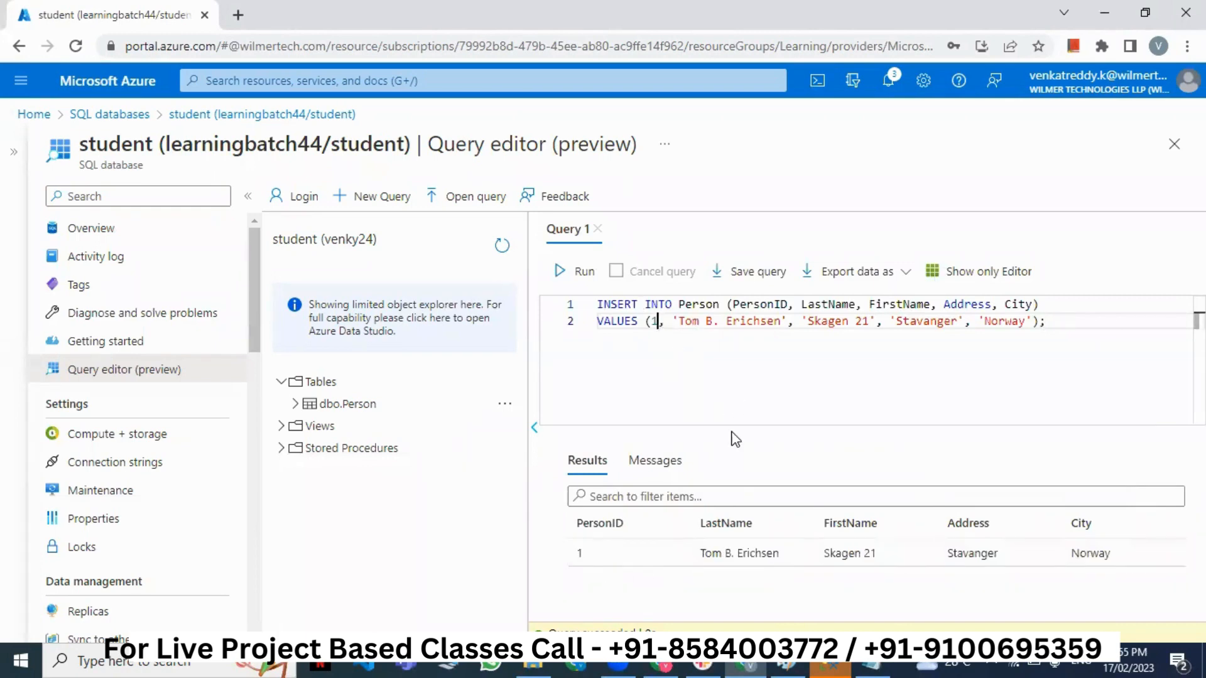
pyautogui.write('2')
pyautogui.moveTo(679, 322); pyautogui.dragTo(780, 328)
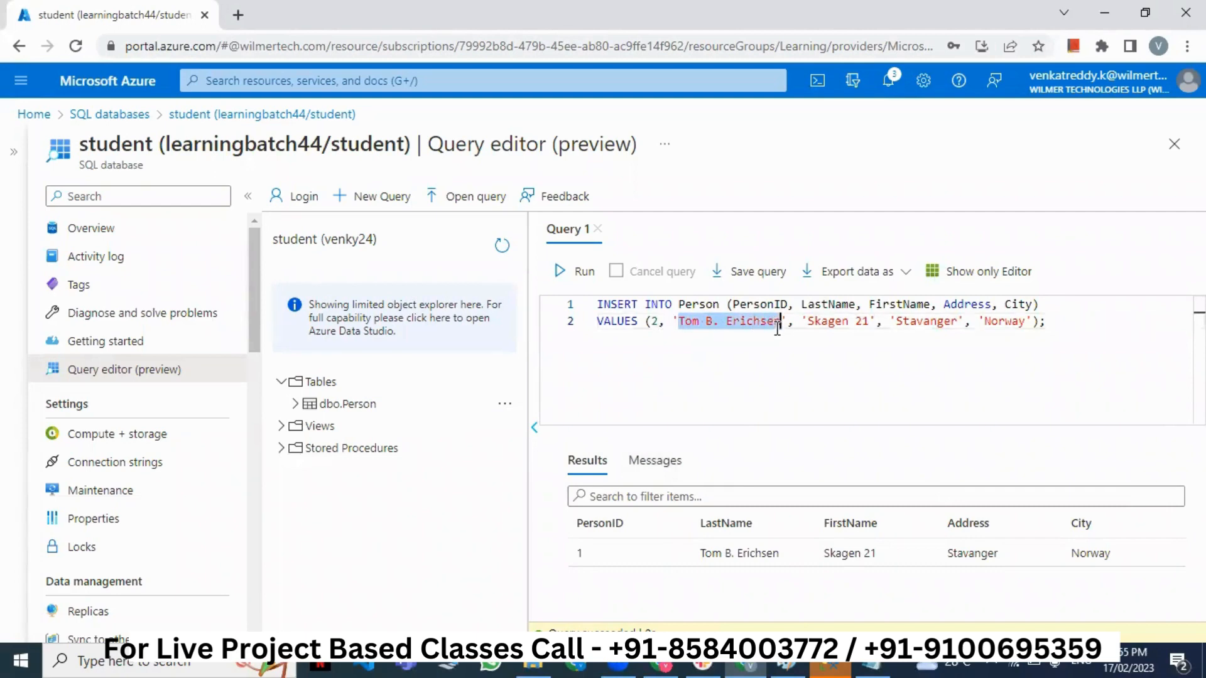
pyautogui.press('BackSpace')
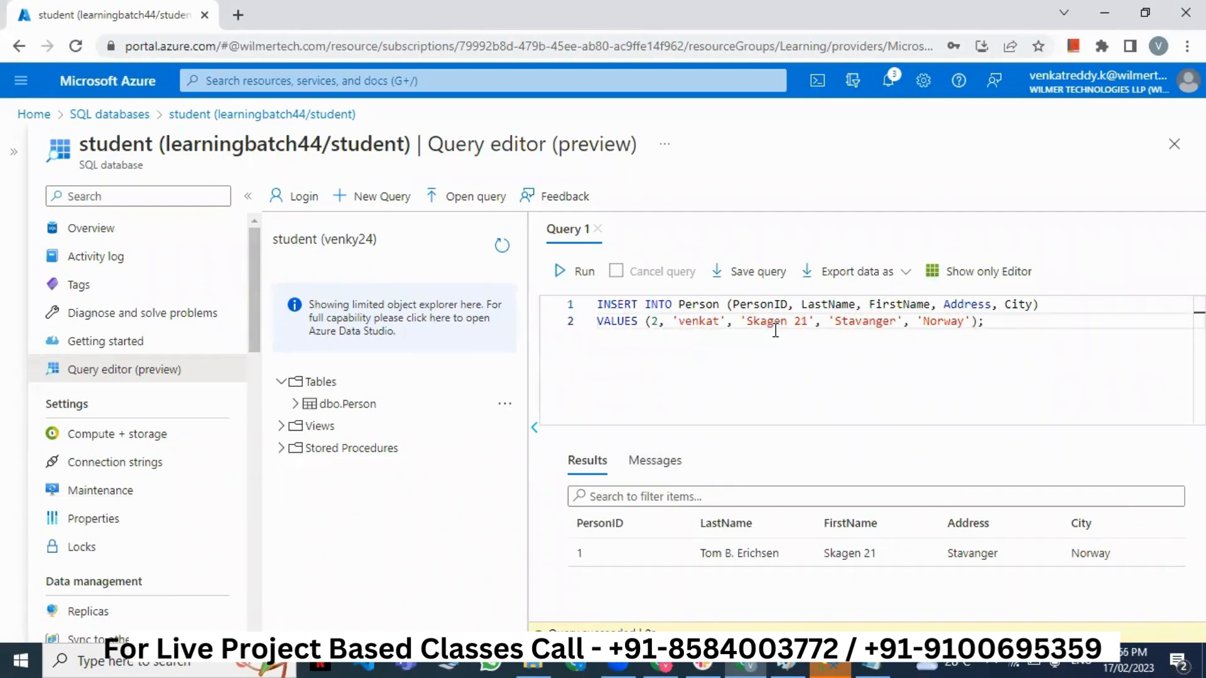
pyautogui.moveTo(745, 323); pyautogui.dragTo(804, 333)
pyautogui.doubleClick(871, 318)
pyautogui.write('Hyderabad')
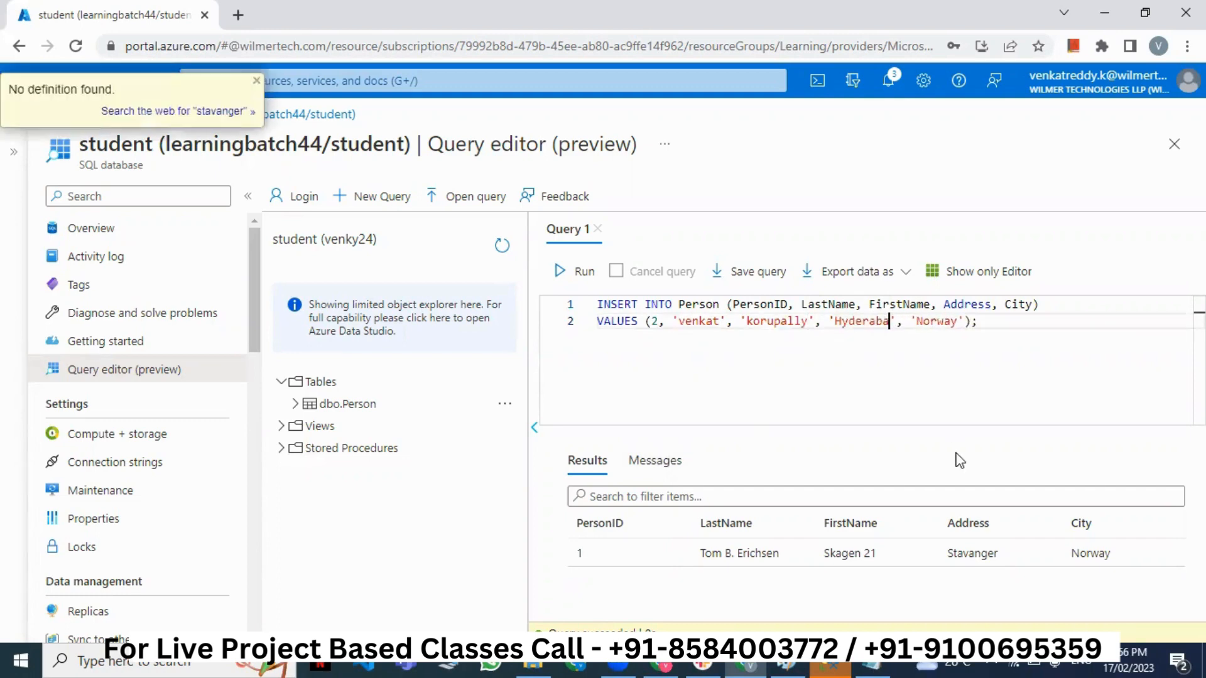
pyautogui.doubleClick(938, 321)
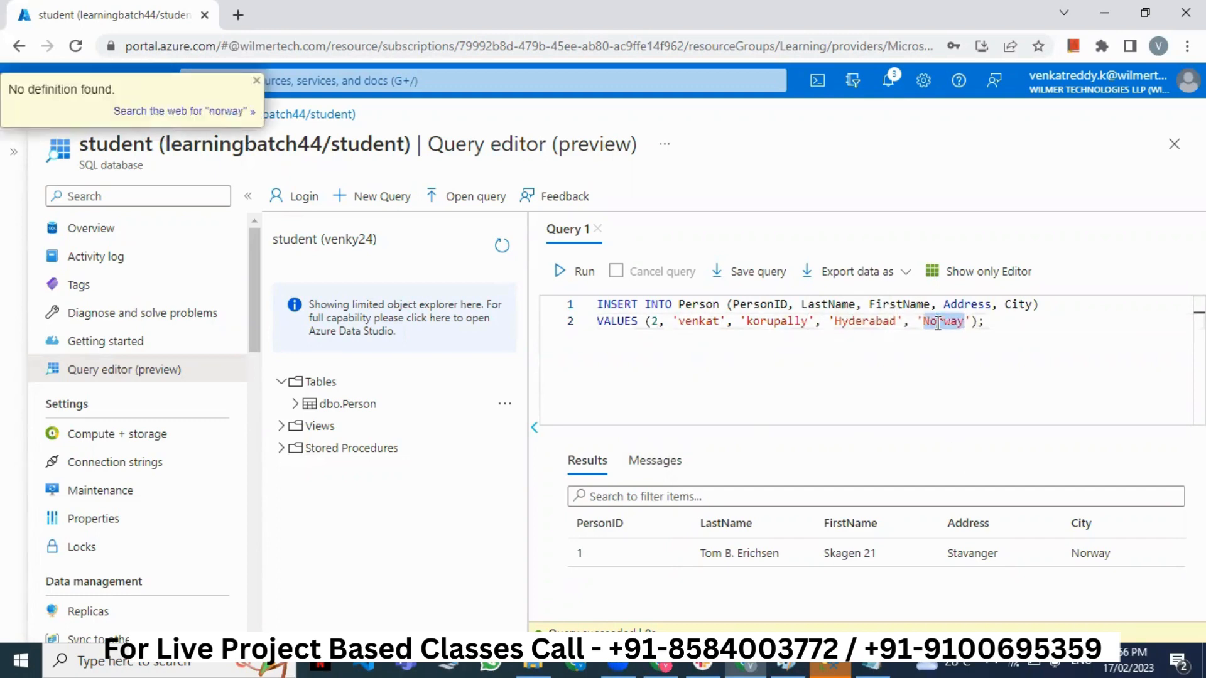
pyautogui.write('Telangana')
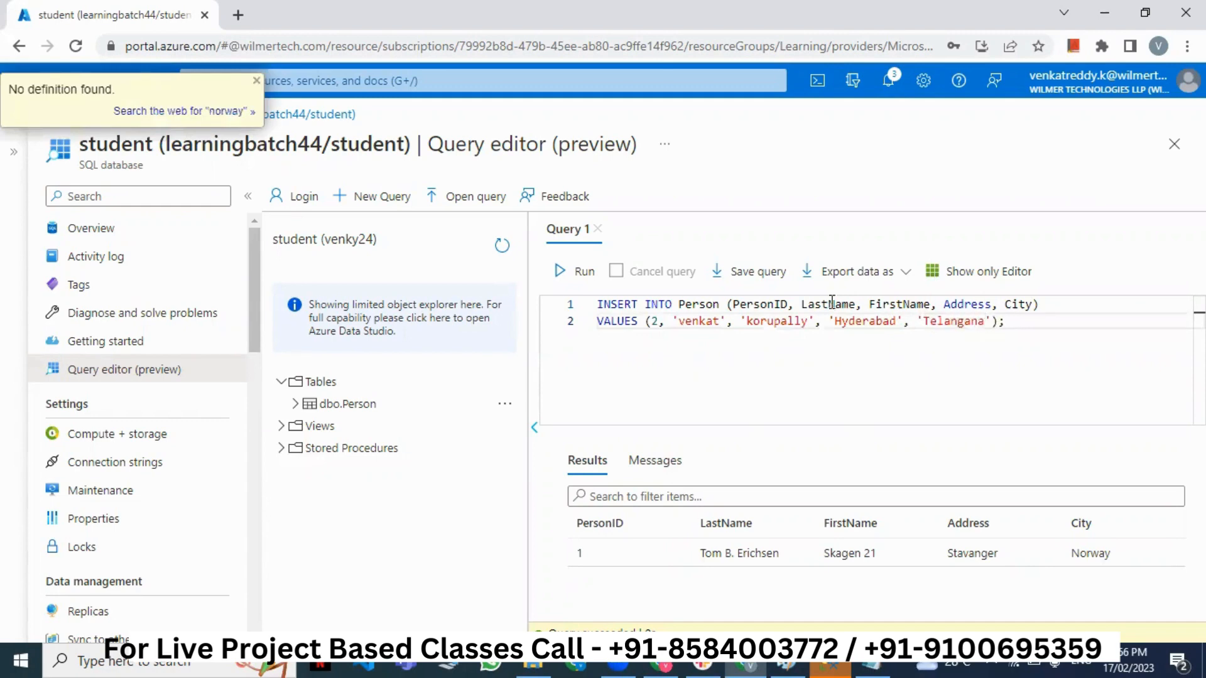
# - Run the INSERT to add the second Person row, then delete the query
pyautogui.click(582, 273)
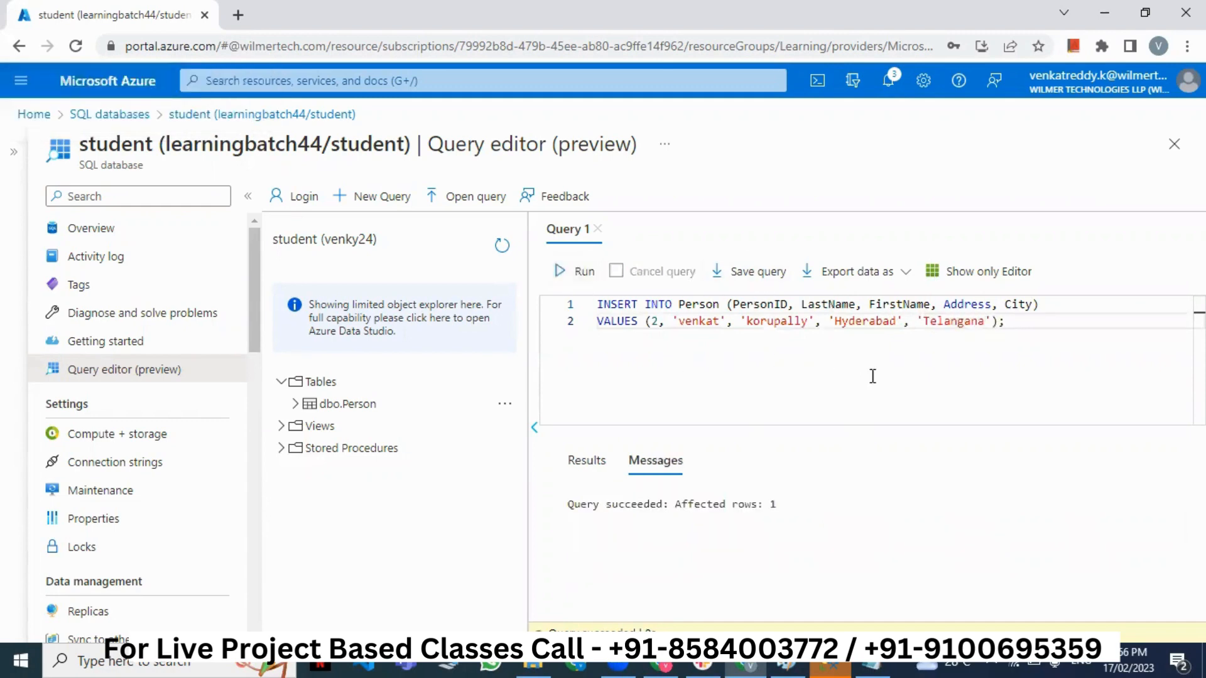
pyautogui.moveTo(1006, 321); pyautogui.dragTo(579, 314)
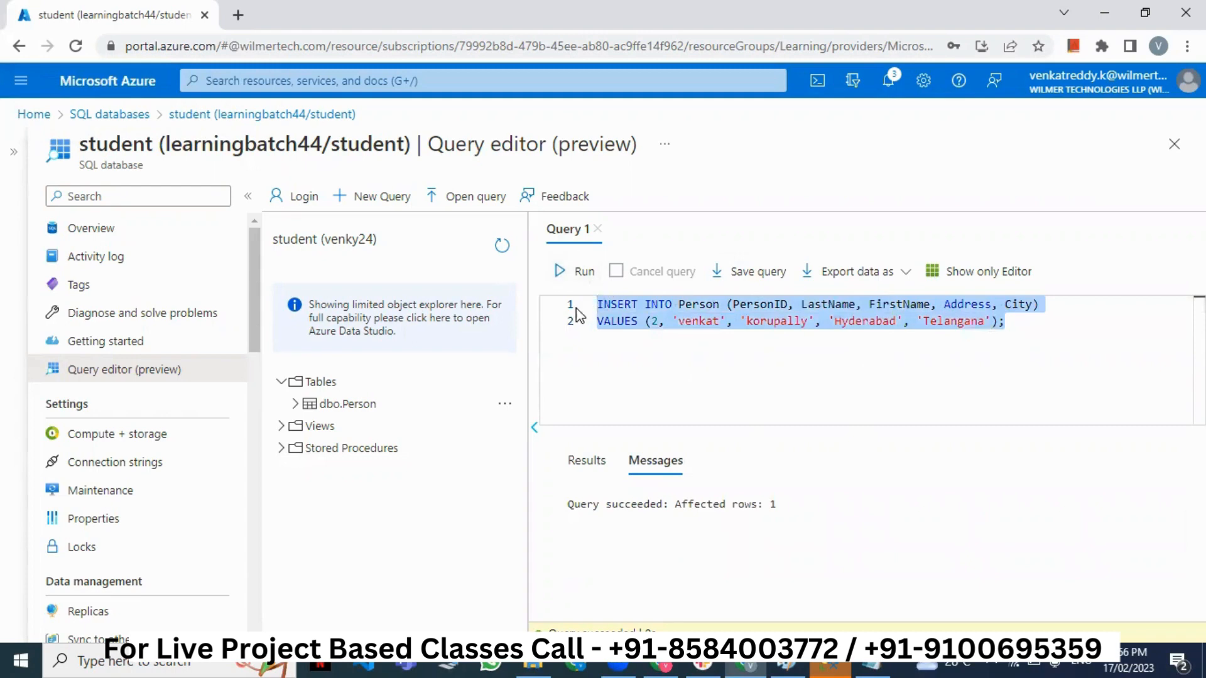
pyautogui.press('BackSpace')
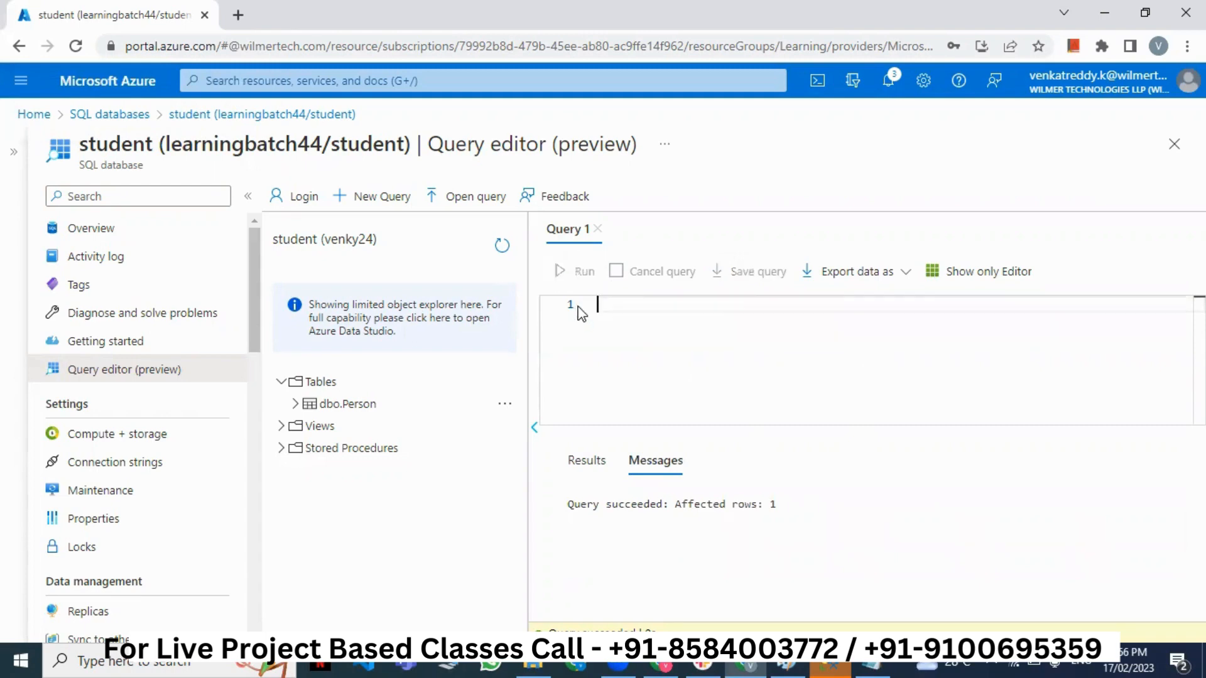
# - Run select * from Person to list rows 1 and 2, then delete the query
pyautogui.hotkey('alt', 'Tab')
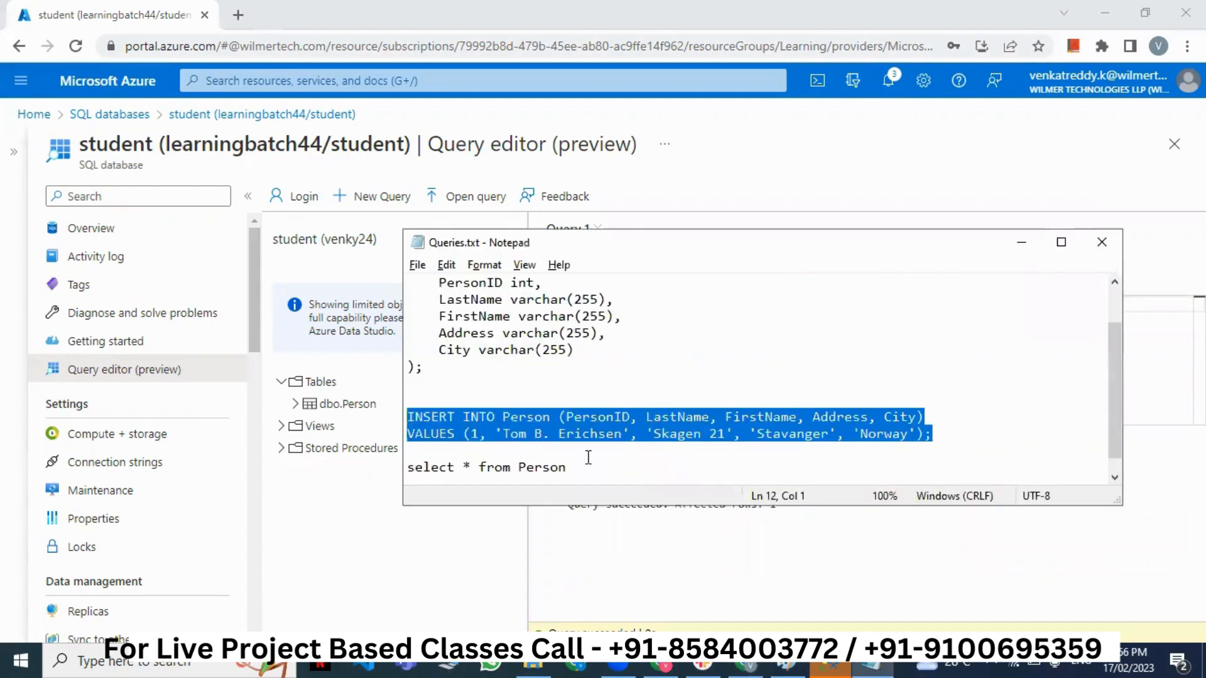
pyautogui.moveTo(581, 478); pyautogui.dragTo(383, 451)
pyautogui.hotkey('ctrl', 'c')
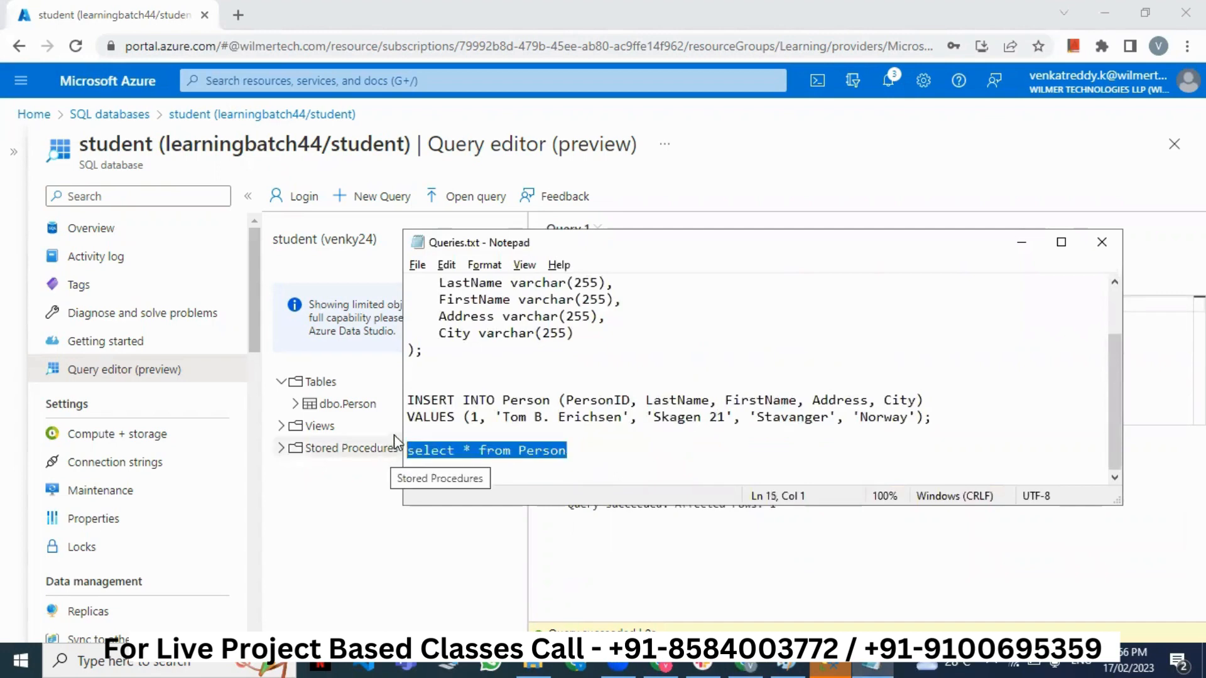
pyautogui.hotkey('alt', 'Tab')
pyautogui.hotkey('ctrl', 'v')
pyautogui.click(570, 272)
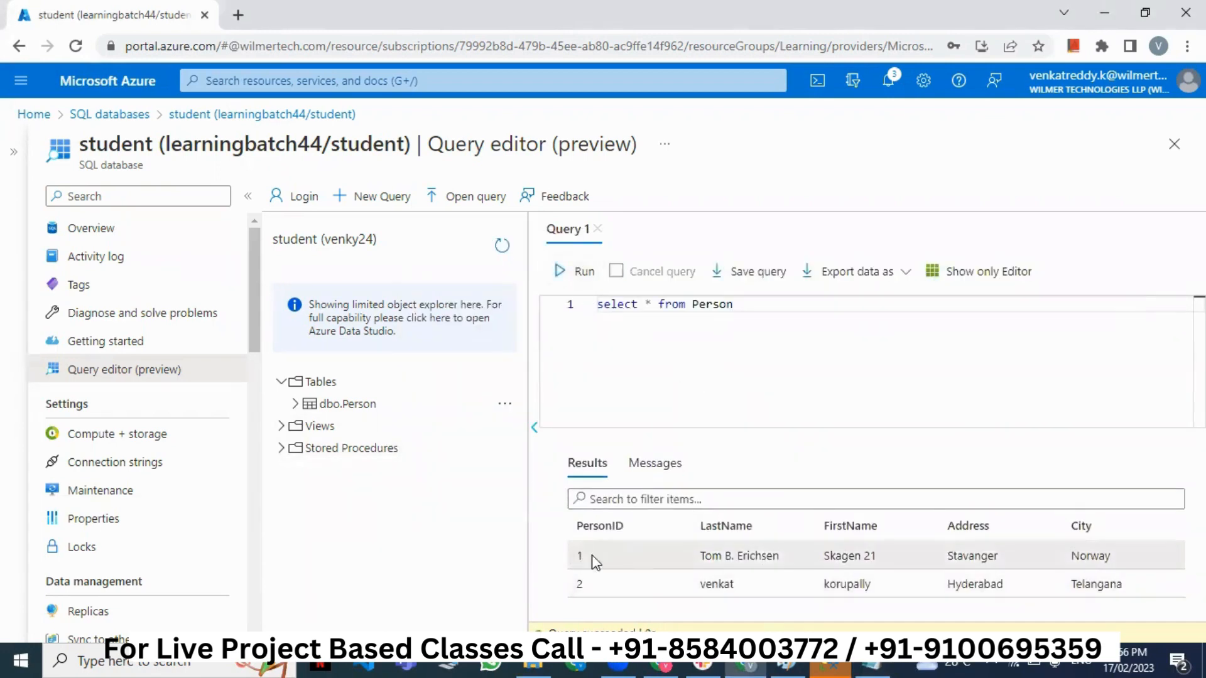
pyautogui.moveTo(578, 556); pyautogui.dragTo(1110, 577)
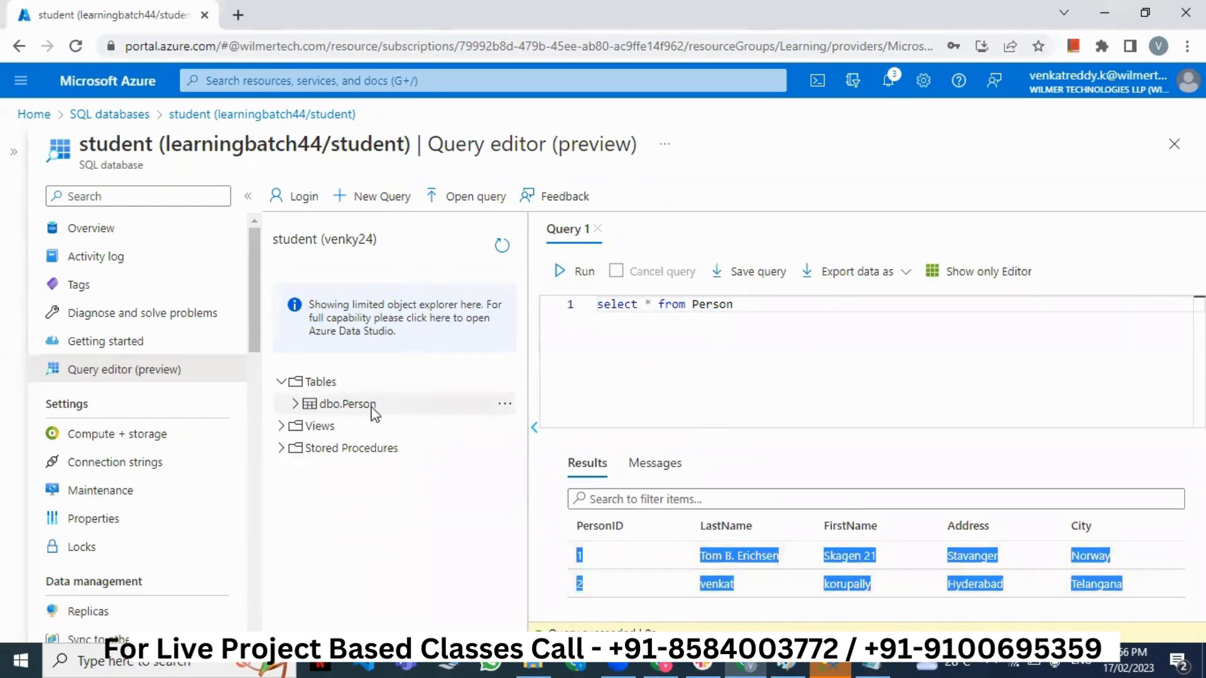
pyautogui.click(706, 389)
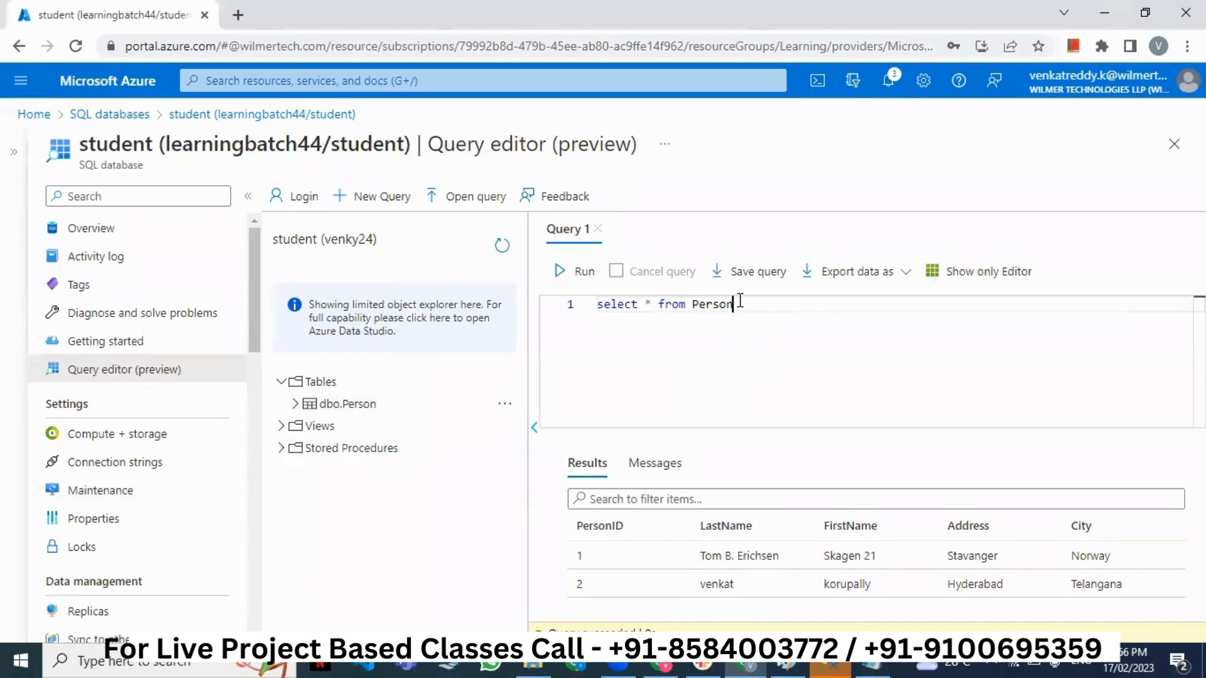
pyautogui.moveTo(740, 305); pyautogui.dragTo(561, 315)
pyautogui.press('BackSpace')
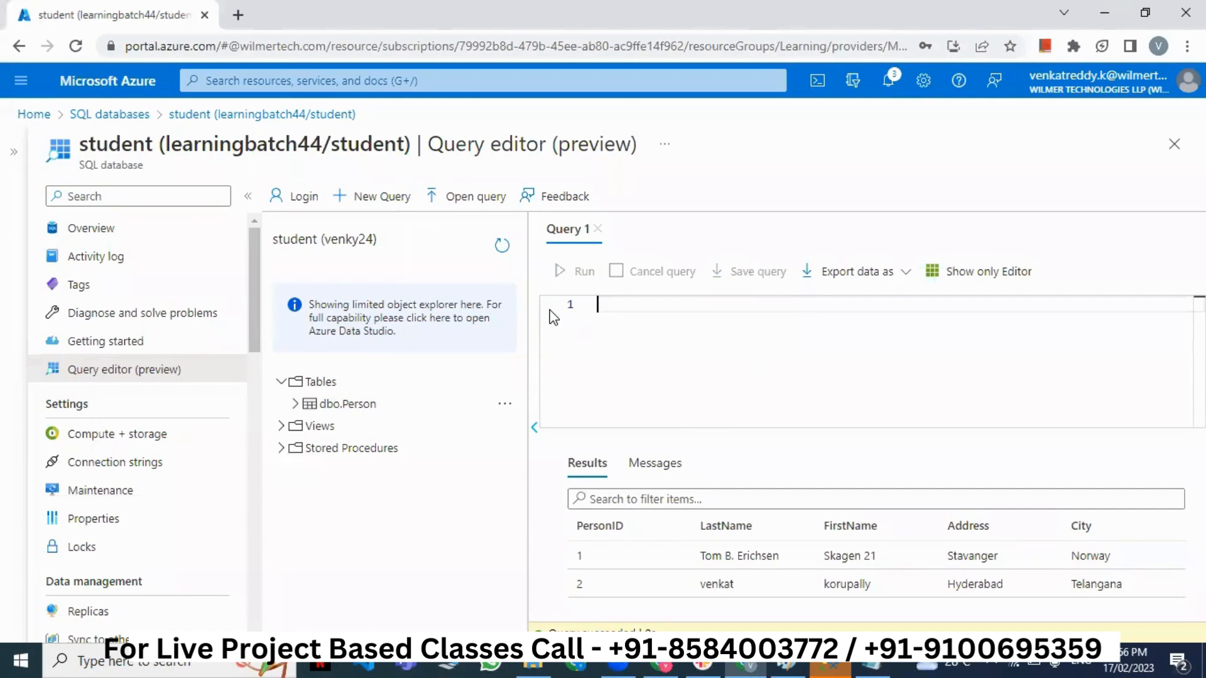
# - Review the Queries.txt notes, then bring the portal's query editor back
pyautogui.hotkey('alt', 'Tab')
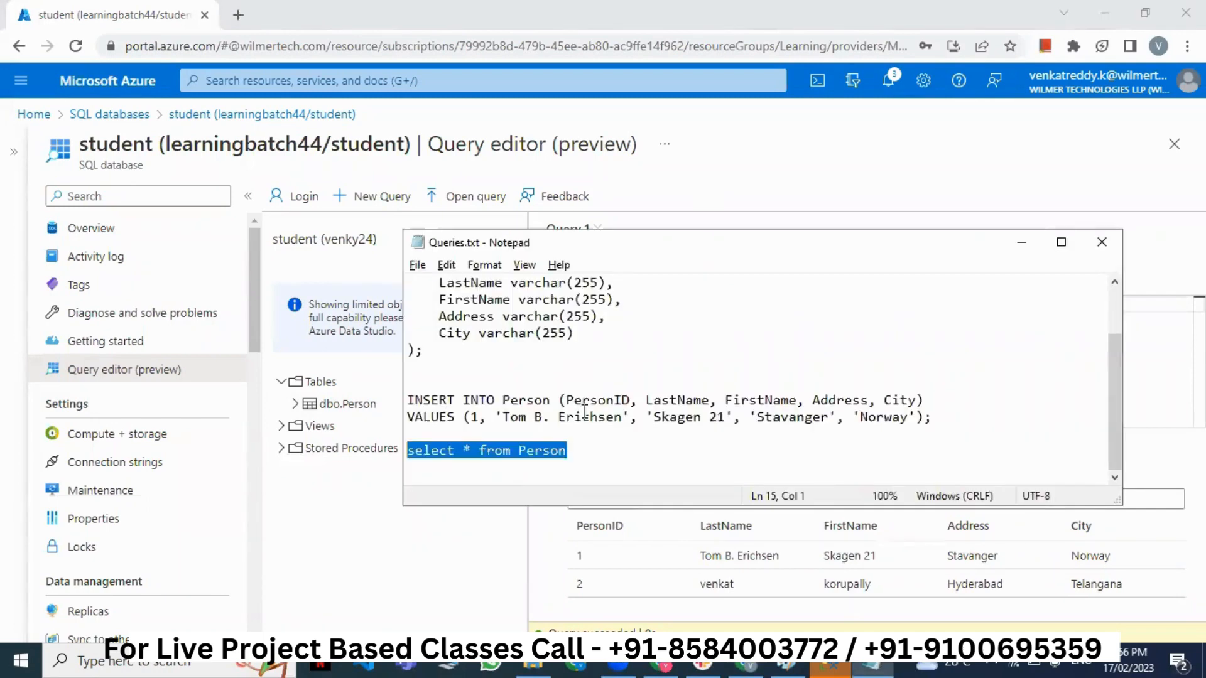
pyautogui.click(586, 448)
pyautogui.scroll(2, 587, 448)
pyautogui.scroll(-2, 592, 455)
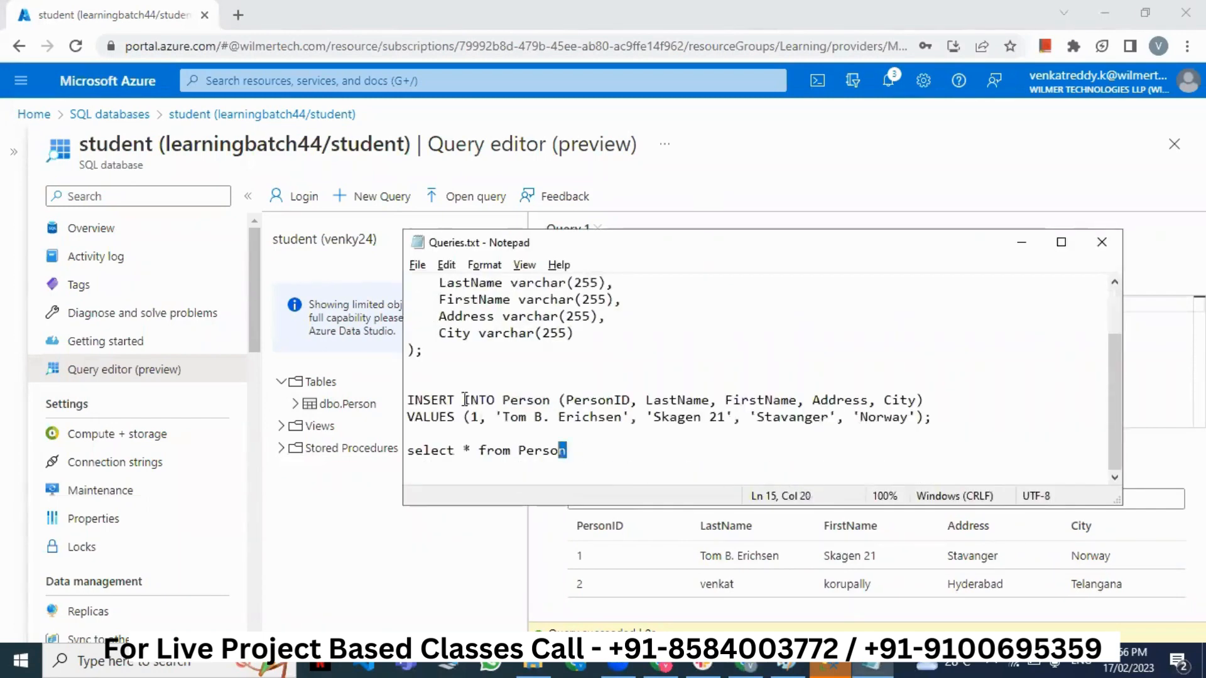
pyautogui.hotkey('ctrl', 'a')
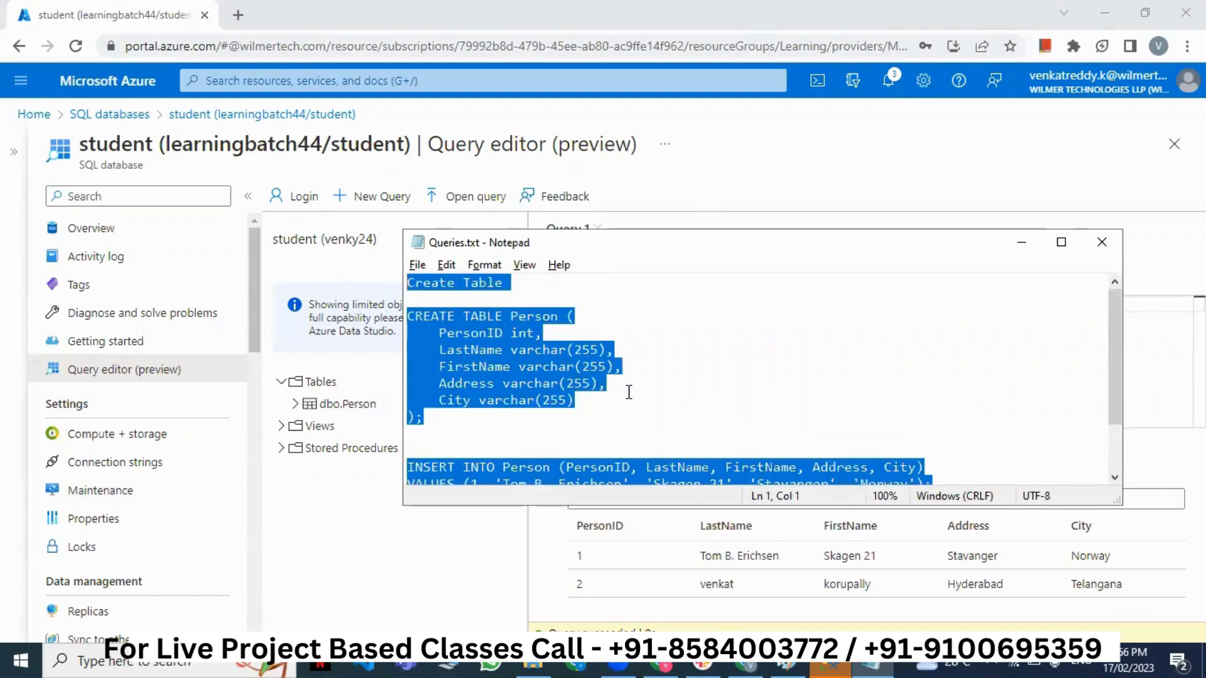
pyautogui.click(617, 427)
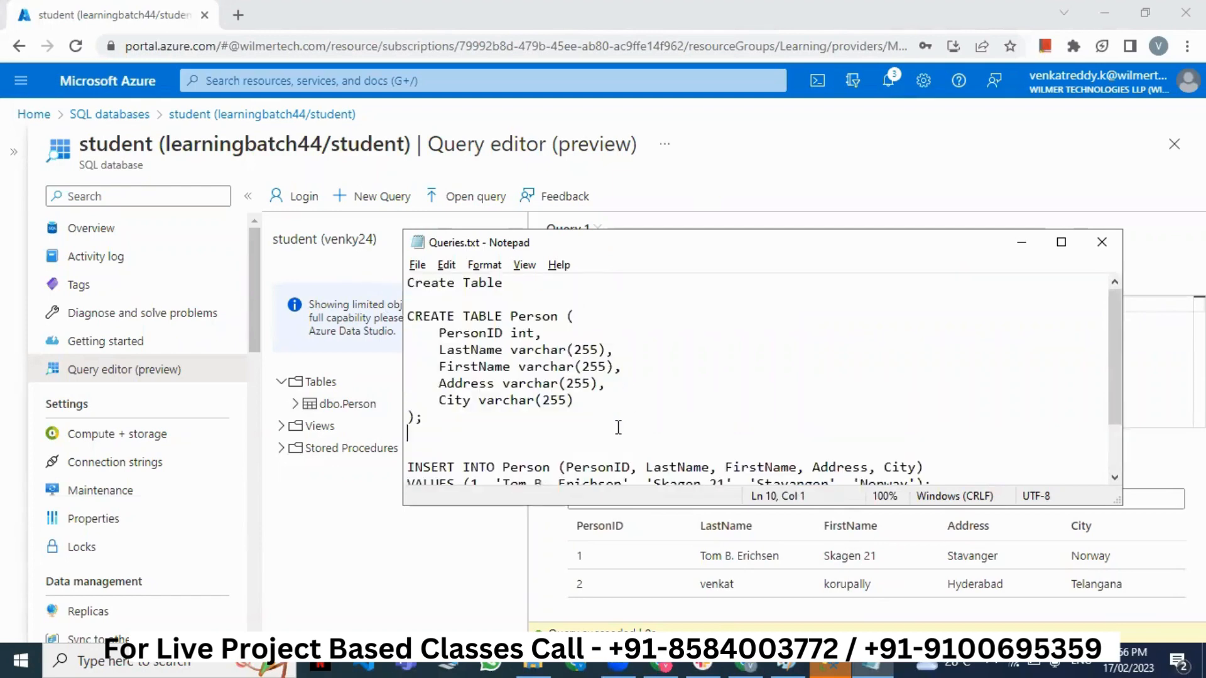
pyautogui.click(1133, 386)
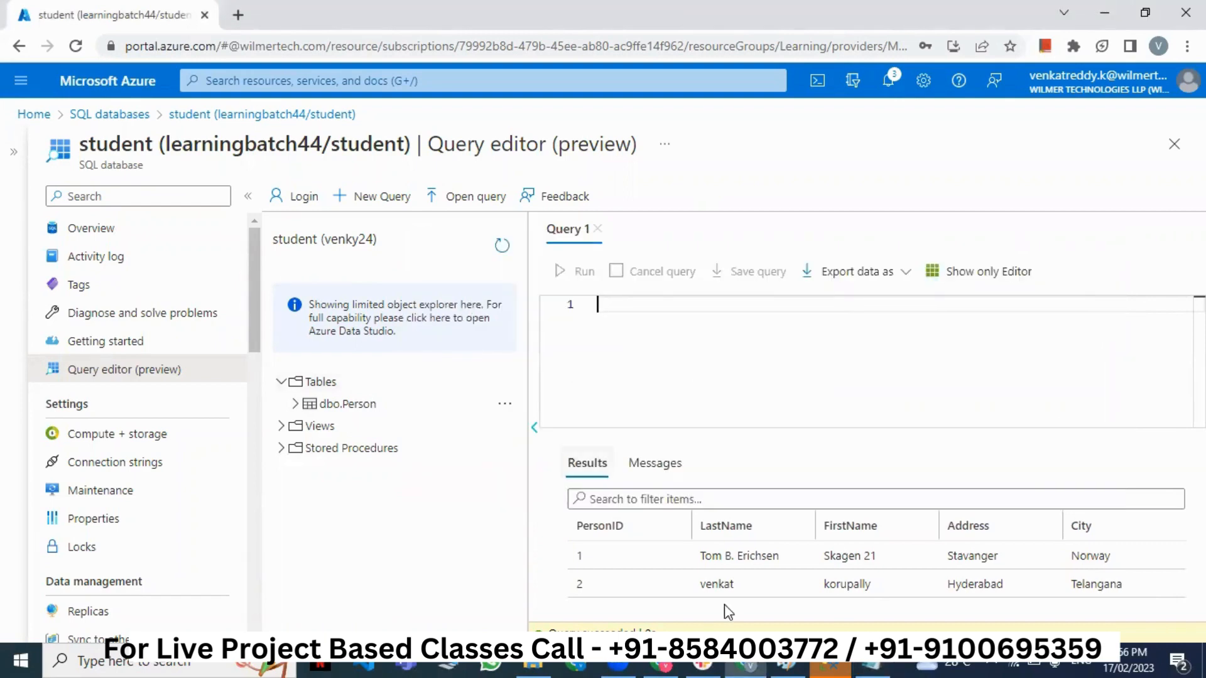
# - Close the empty SSMS Table Designer and expand dbo.Person to show its five columns
pyautogui.click(829, 663)
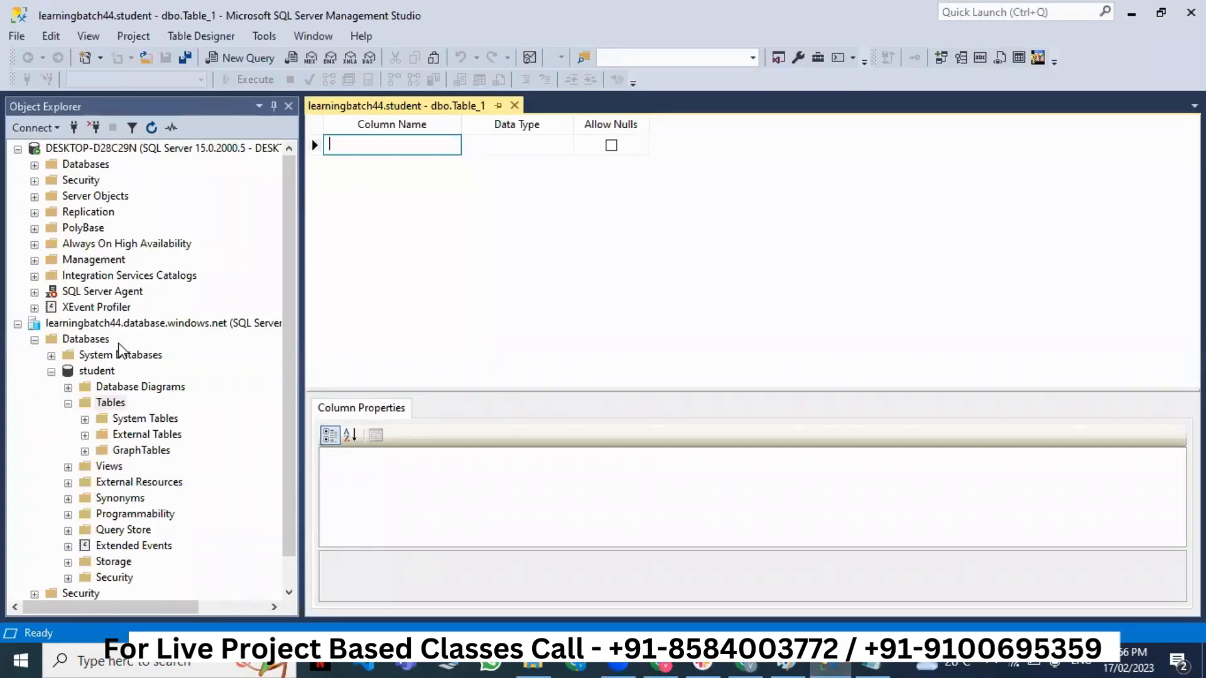
pyautogui.click(1190, 12)
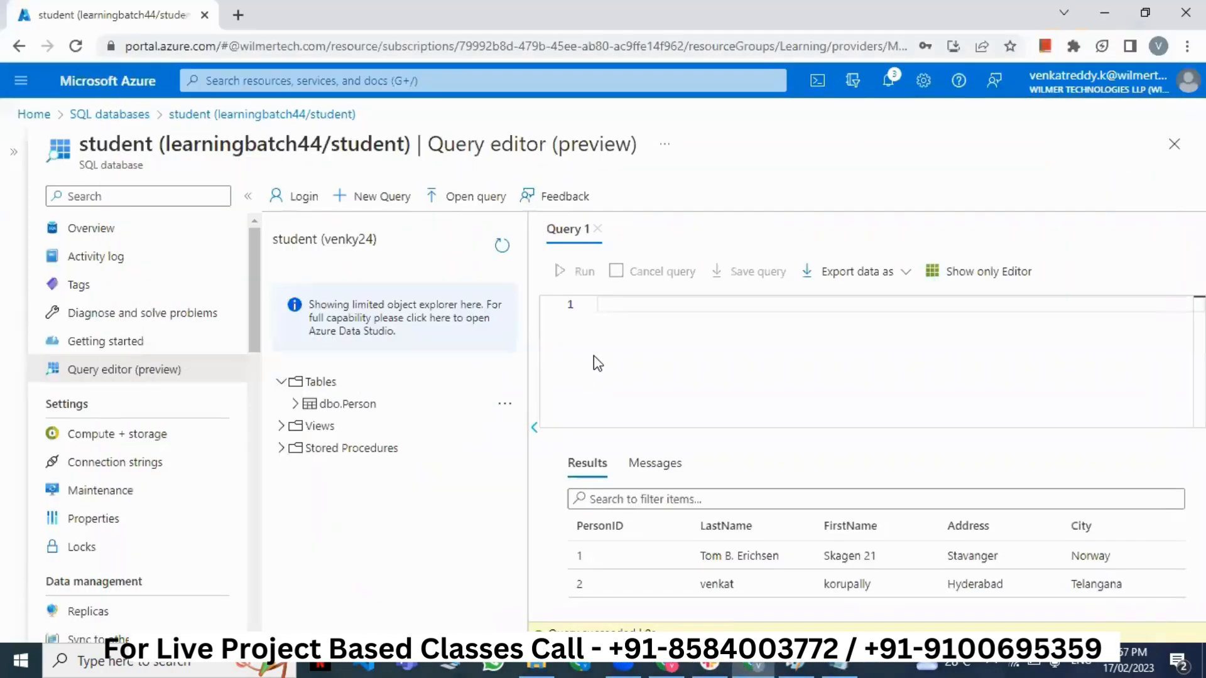
pyautogui.click(296, 405)
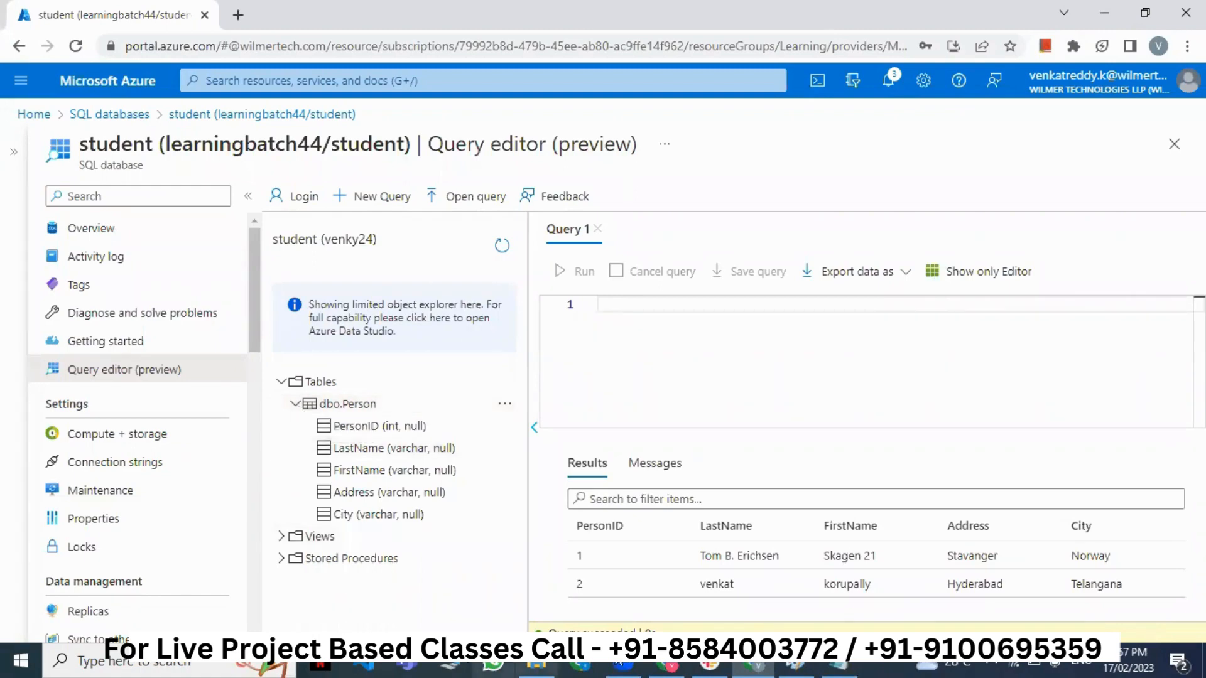
# - Post the heading 'Today's Assignment' in the b44 Slack channel
pyautogui.click(709, 666)
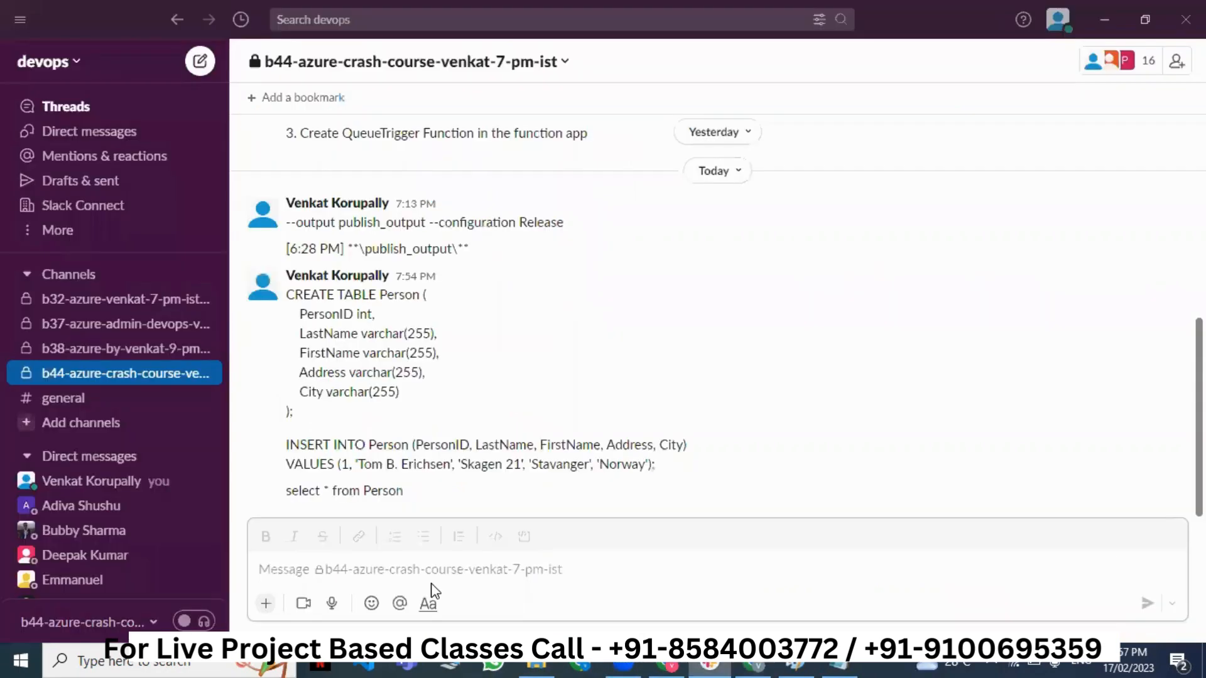
pyautogui.click(367, 572)
pyautogui.write("Today'")
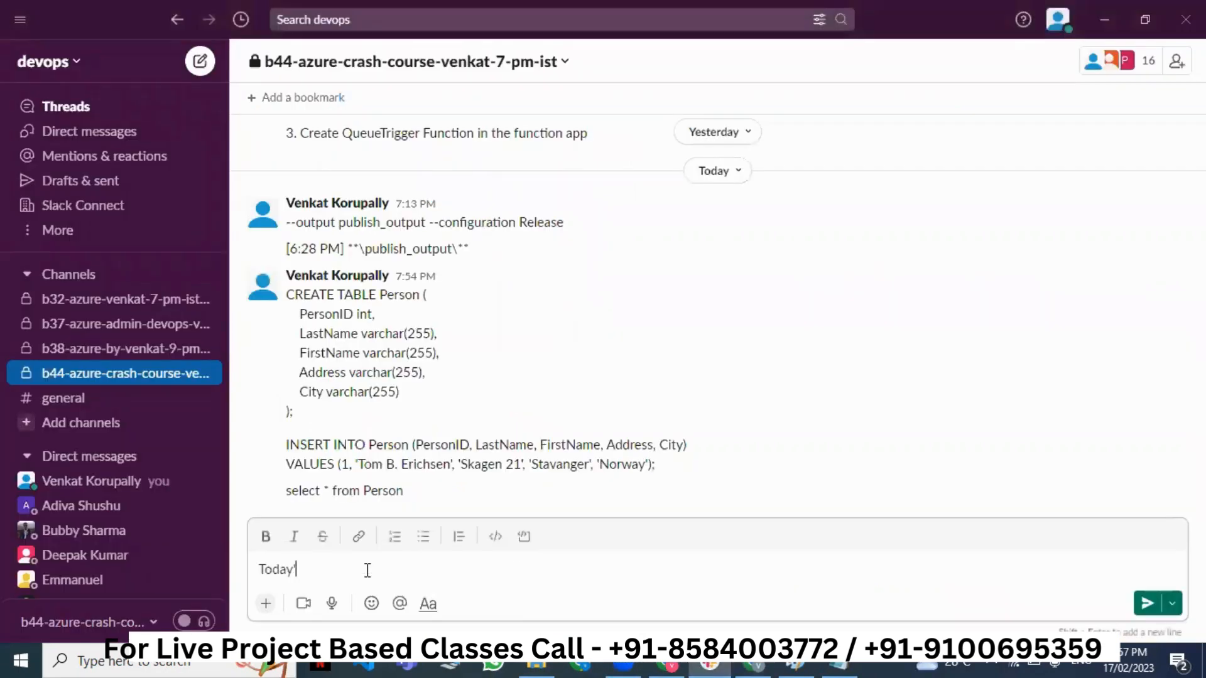
pyautogui.write('s Assignment')
pyautogui.press('Return')
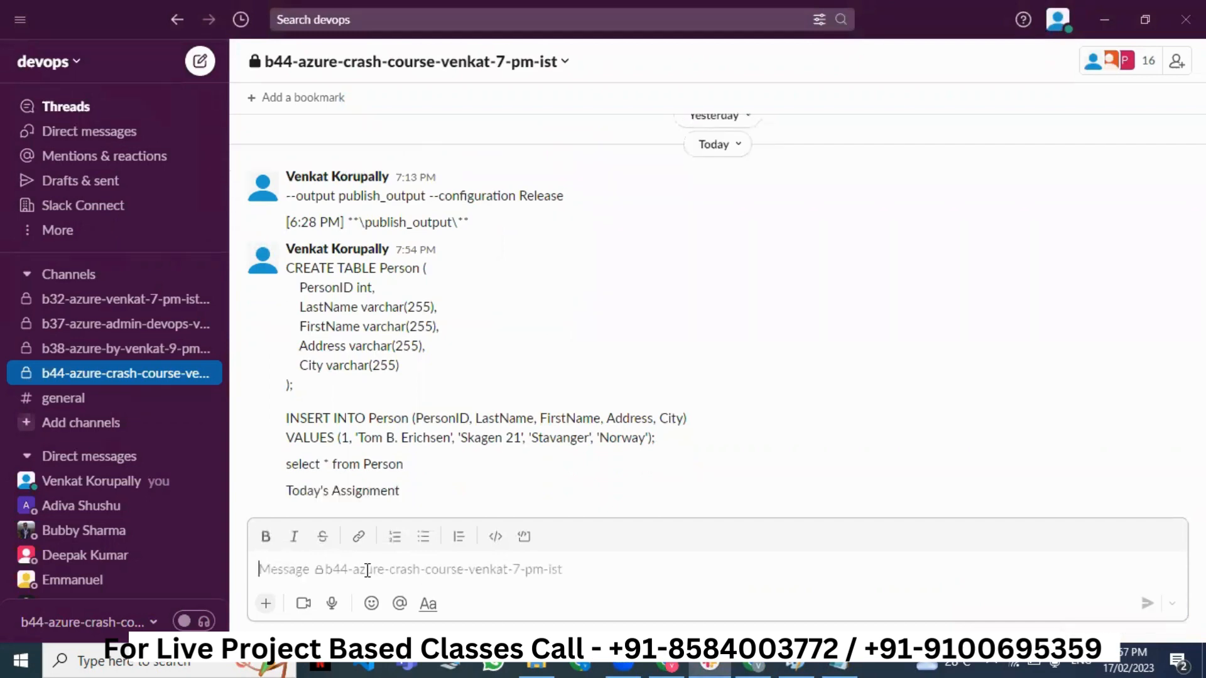
# - Post items 1–4: Function App Build and Release Pipelines, Create SQL Server, Create Sql Database, execute the given queries
pyautogui.write('1. Create ')
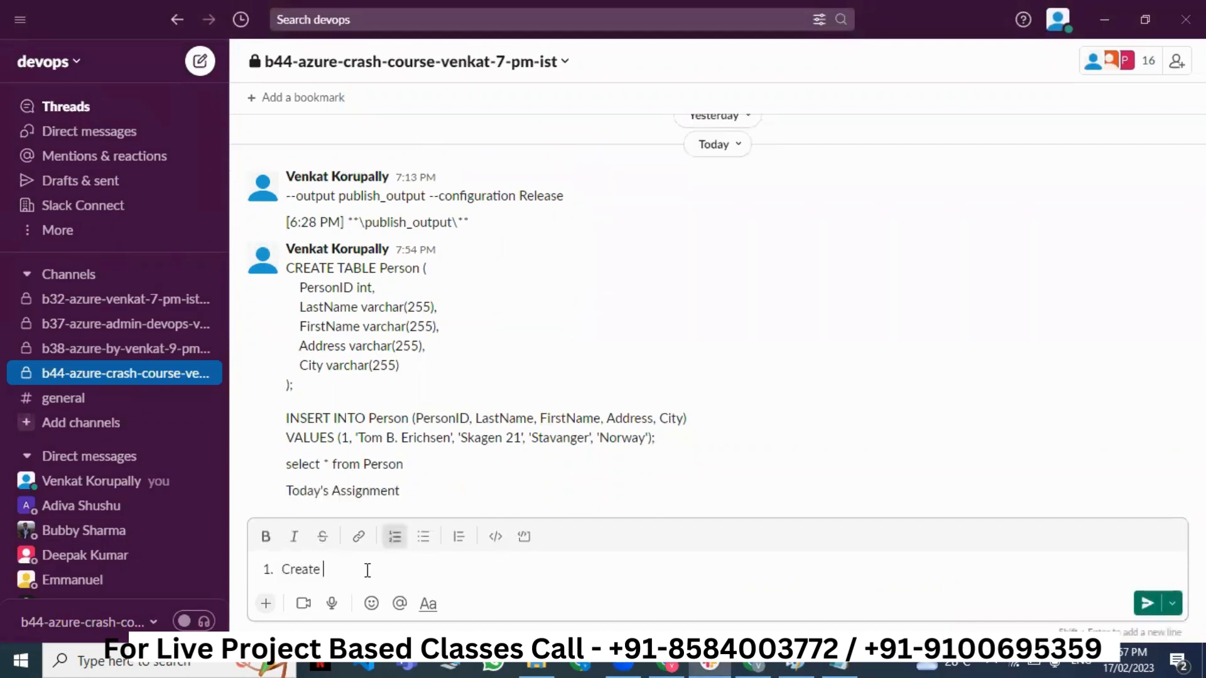
pyautogui.write('Build and Release Pipelines for ')
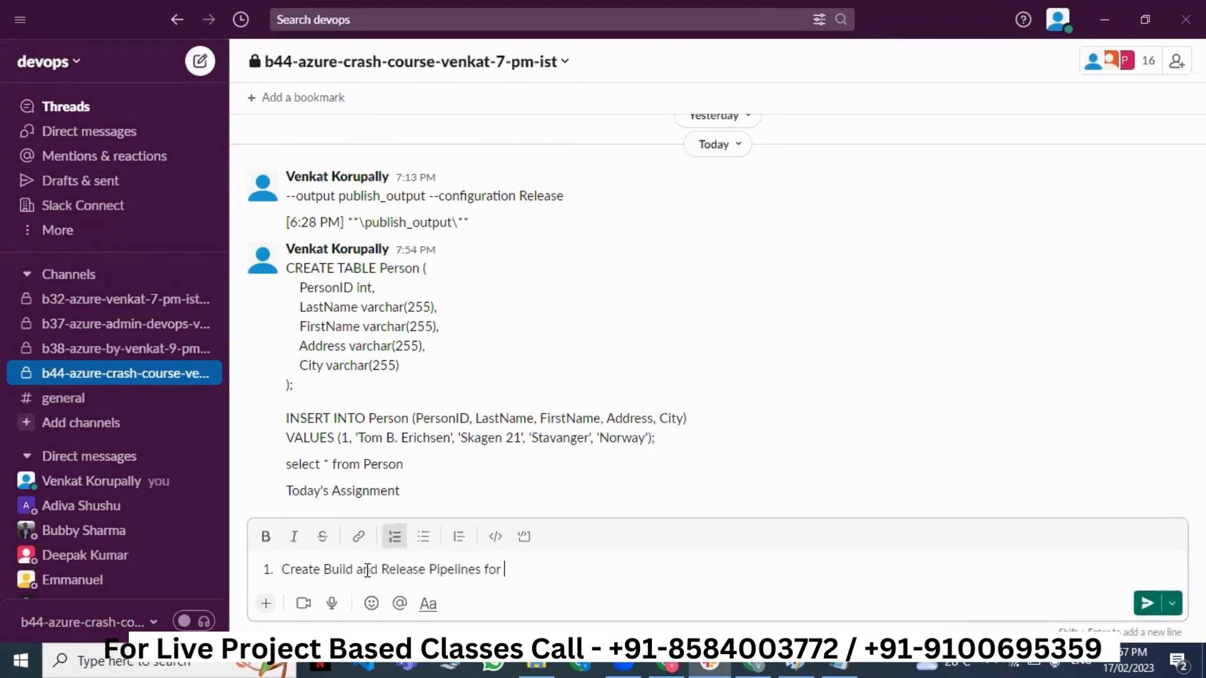
pyautogui.write('Function App')
pyautogui.press('Return')
pyautogui.write('2. ')
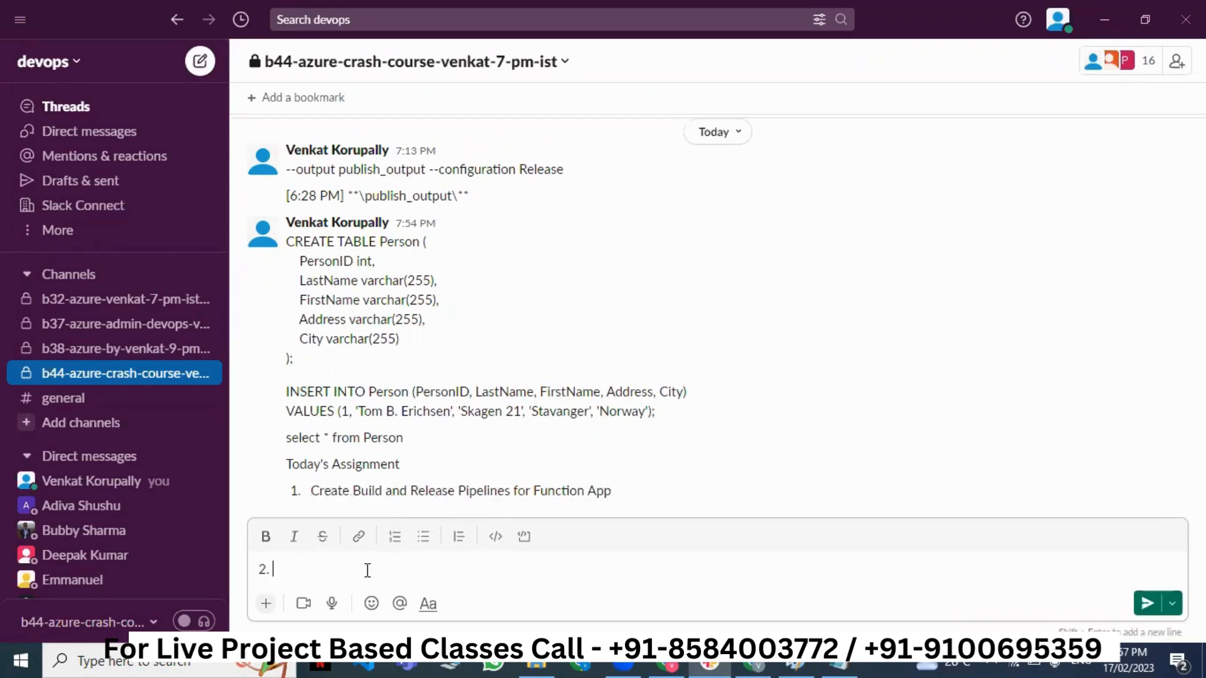
pyautogui.write('Create SQL Server')
pyautogui.press('Return')
pyautogui.write('3.')
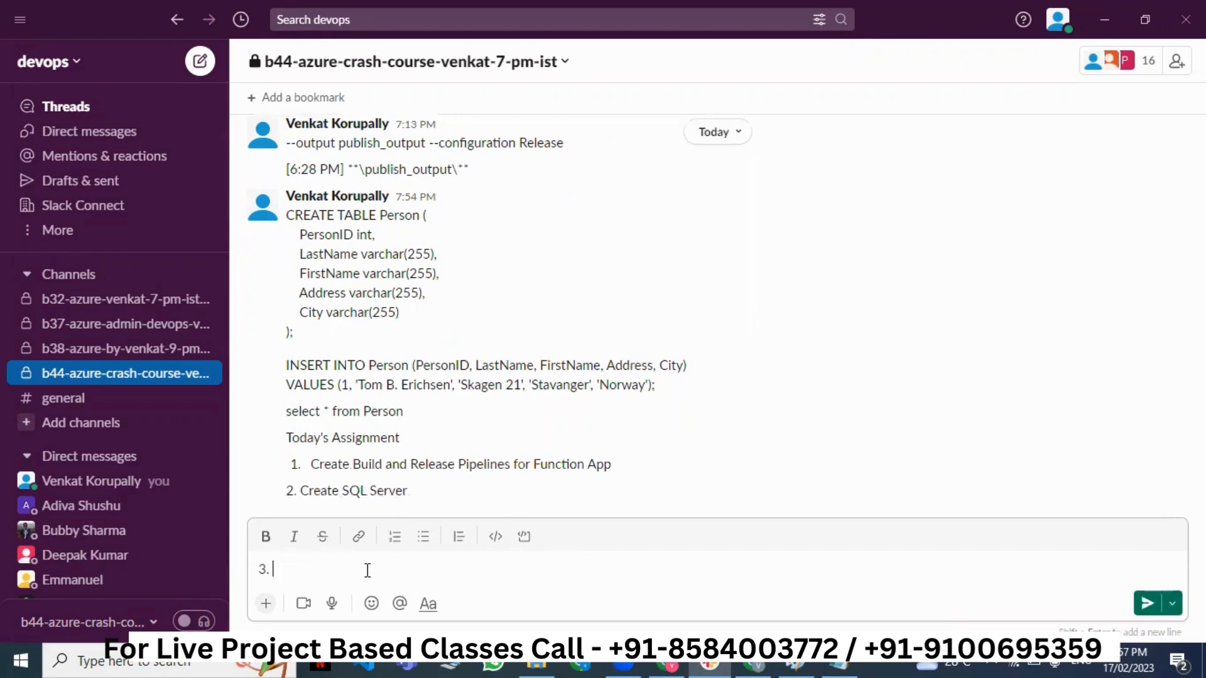
pyautogui.write(' Create Sql Database')
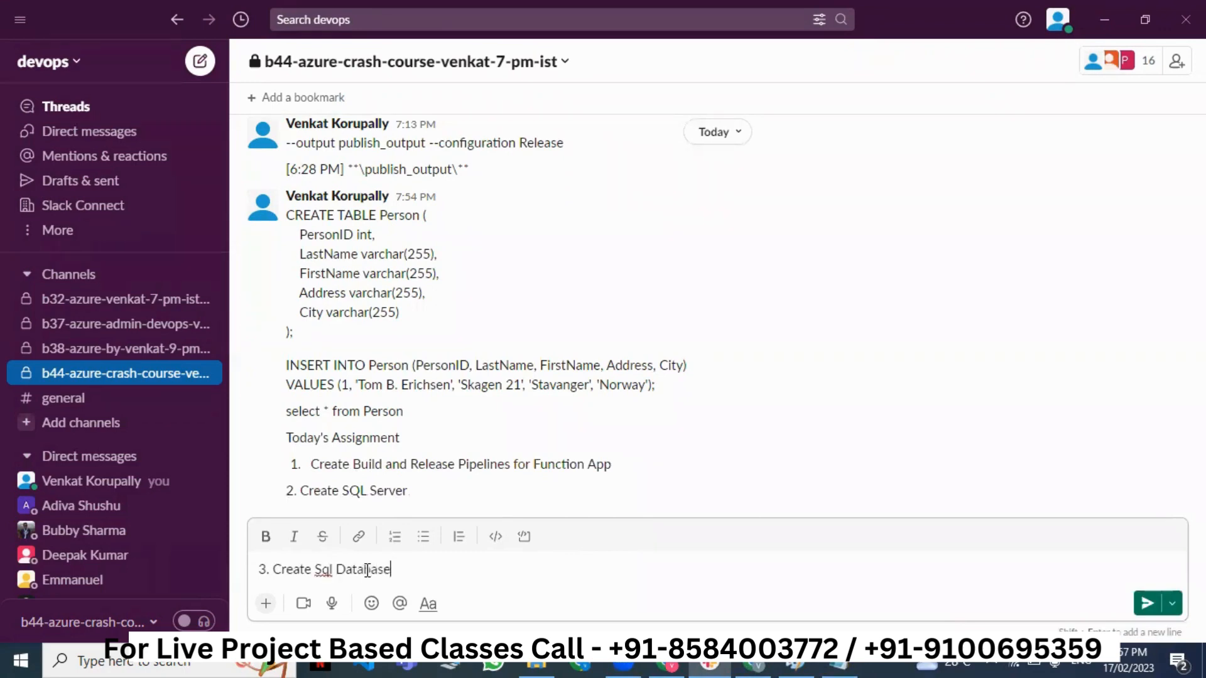
pyautogui.press('Return')
pyautogui.write('4. ')
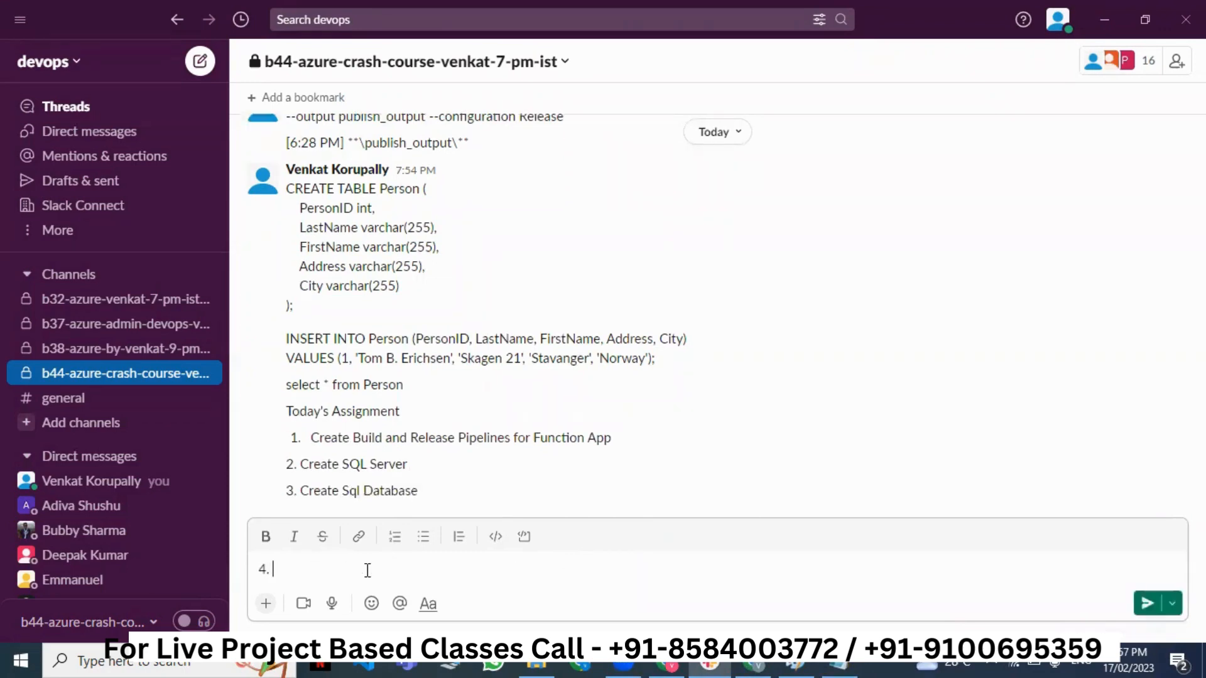
pyautogui.write('Execut')
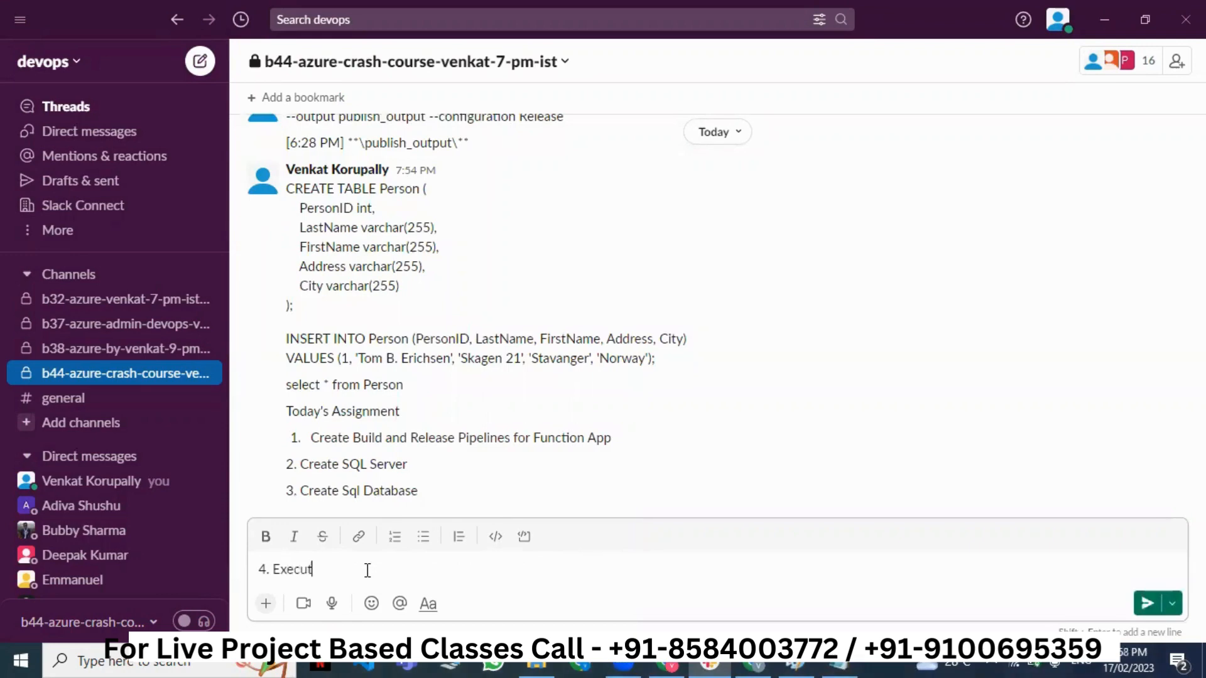
pyautogui.write('e the given queries on yo')
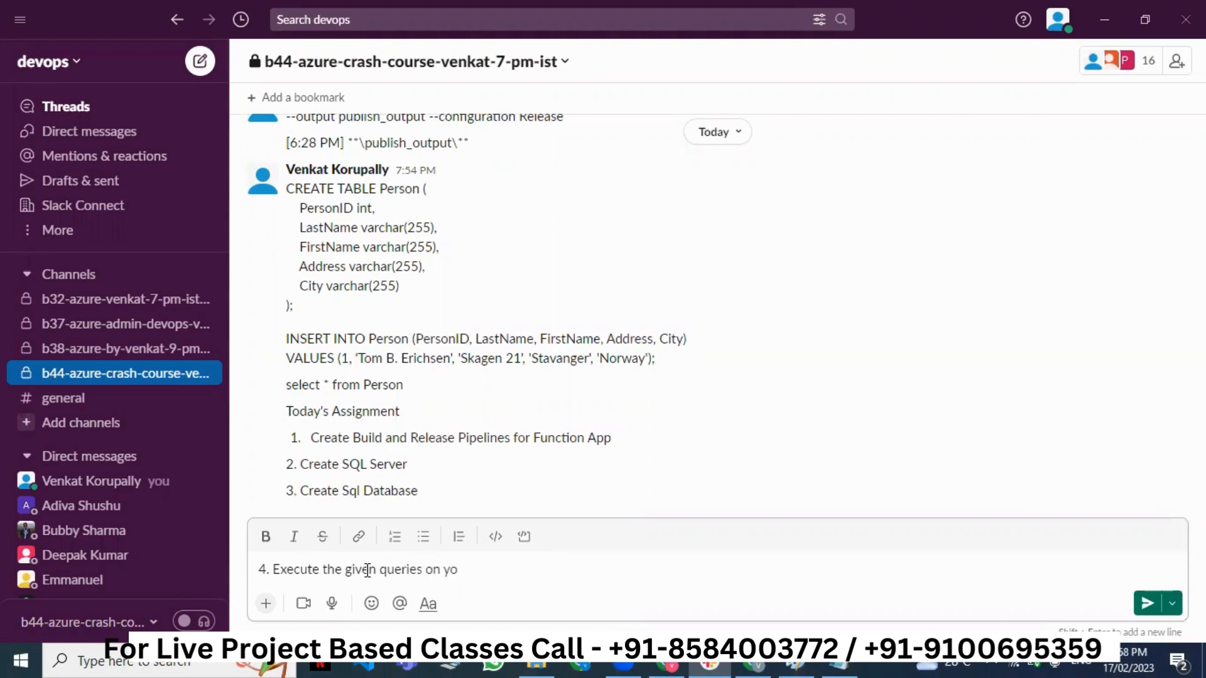
pyautogui.write('rur database')
pyautogui.press('Return')
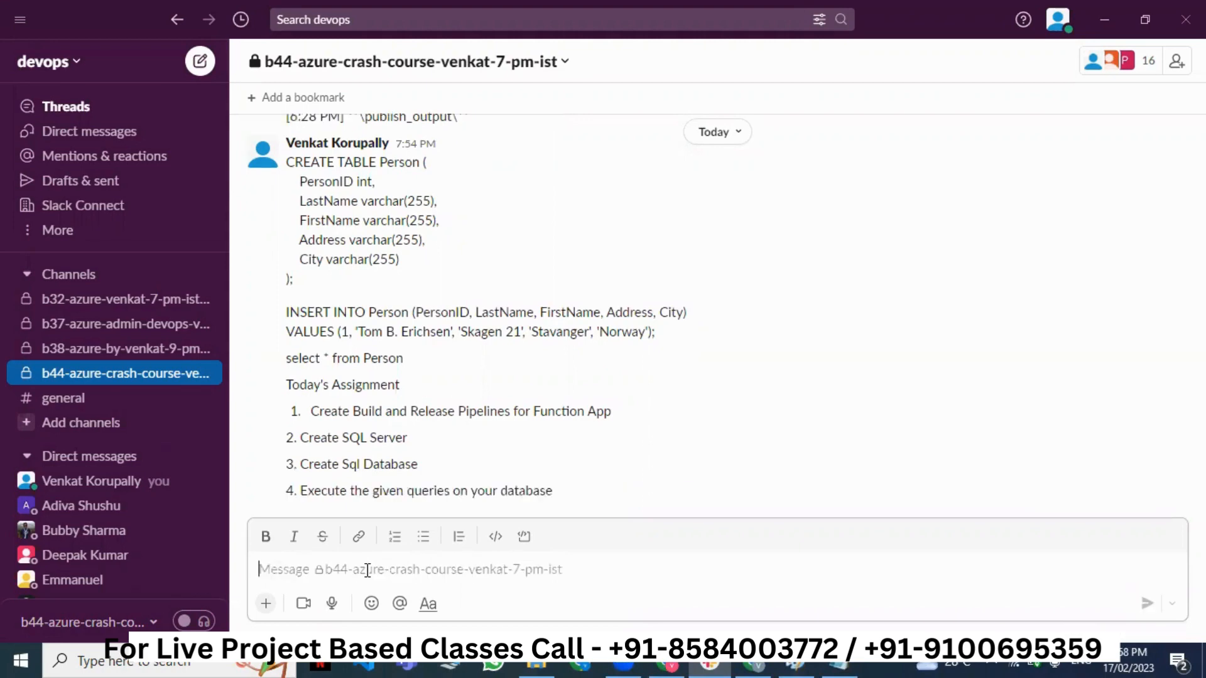
# - Switch between the b44 and b38 channels, ending on b38-azure-by-venkat-9-pm-ist
pyautogui.click(160, 353)
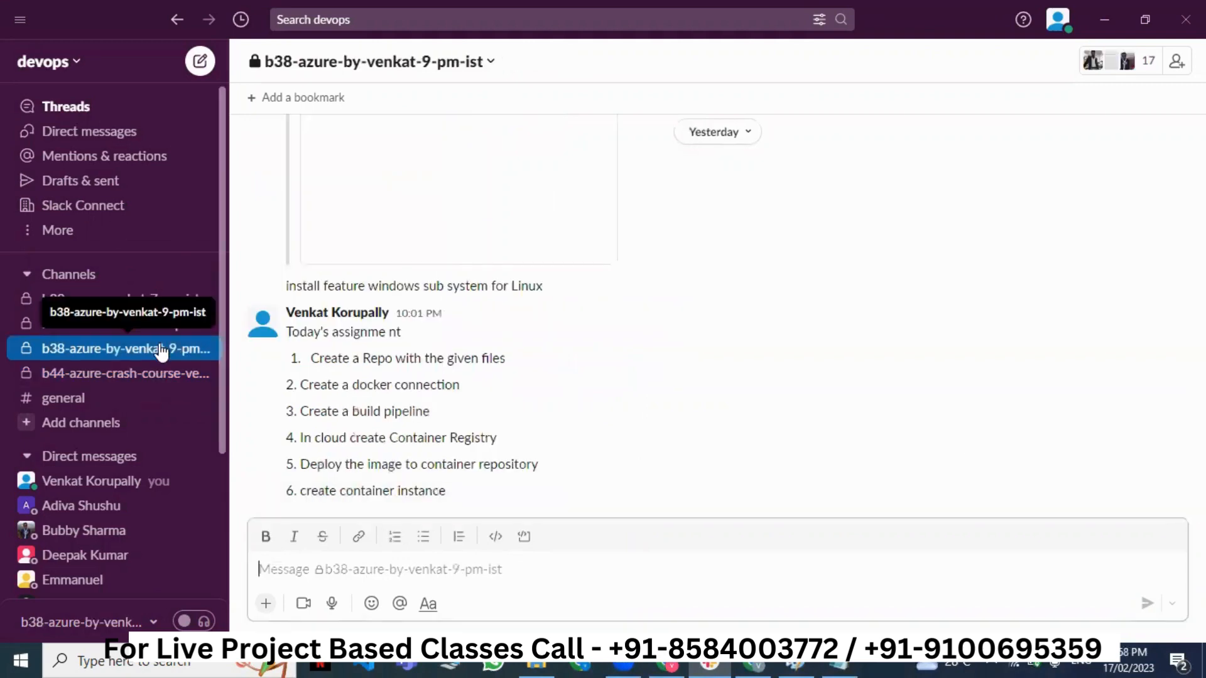
pyautogui.click(165, 379)
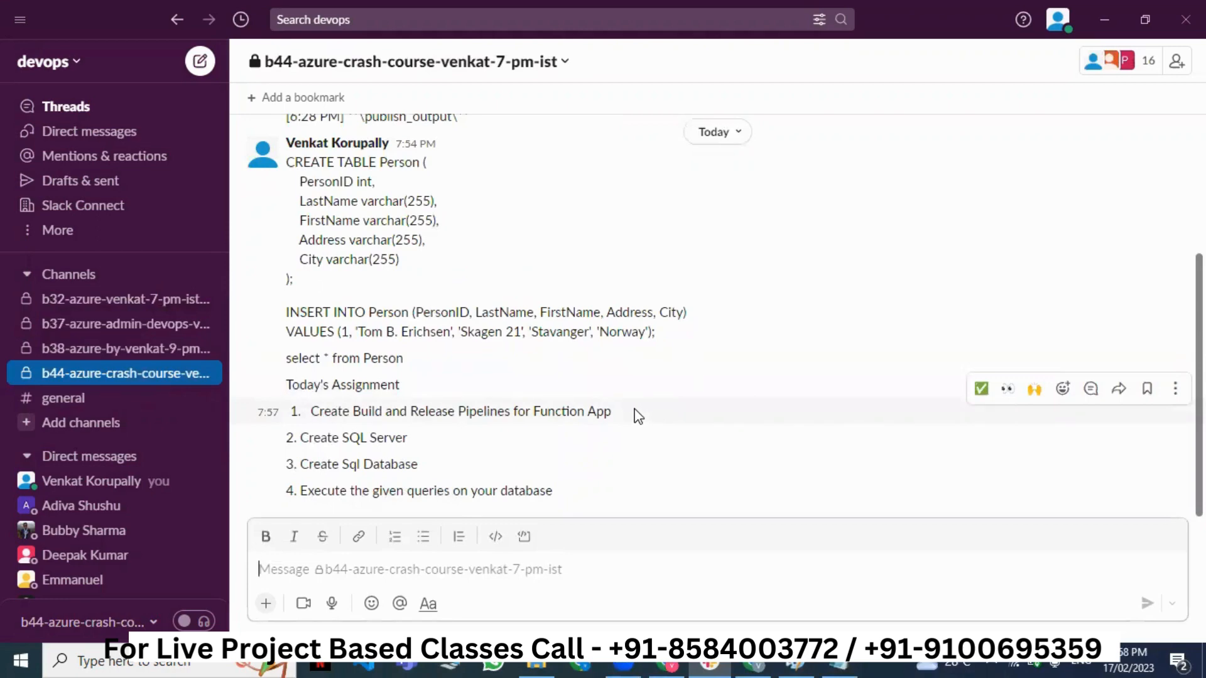
pyautogui.click(709, 614)
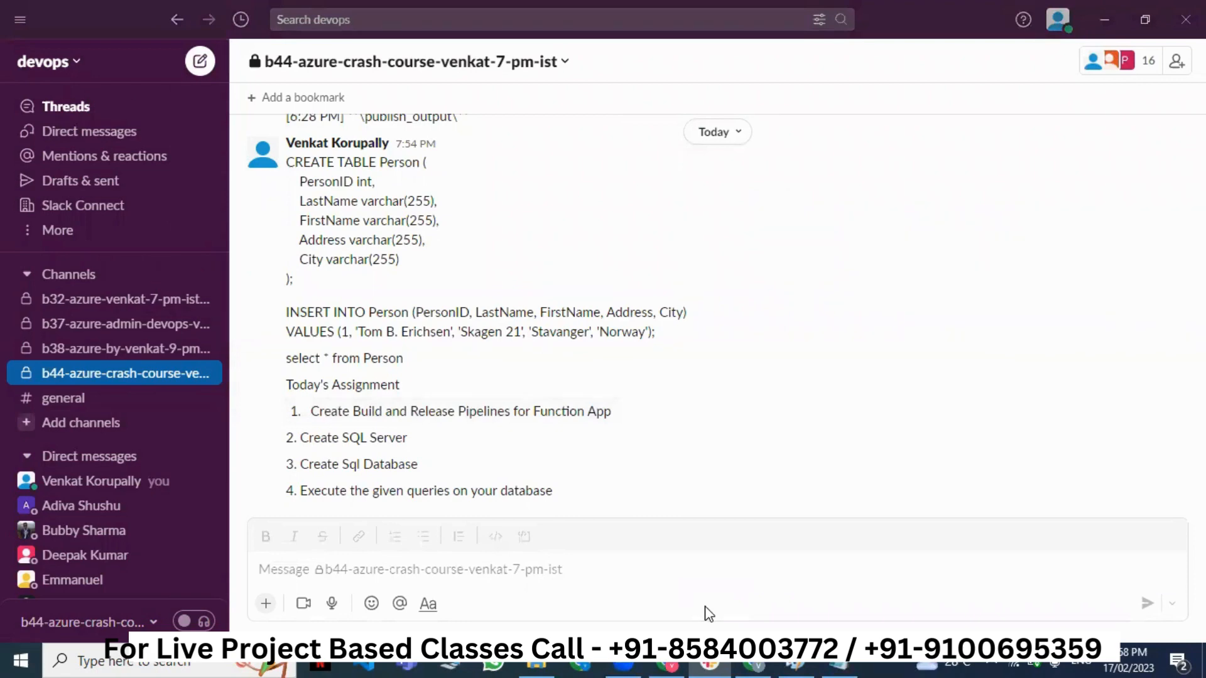
pyautogui.scroll(2, 732, 426)
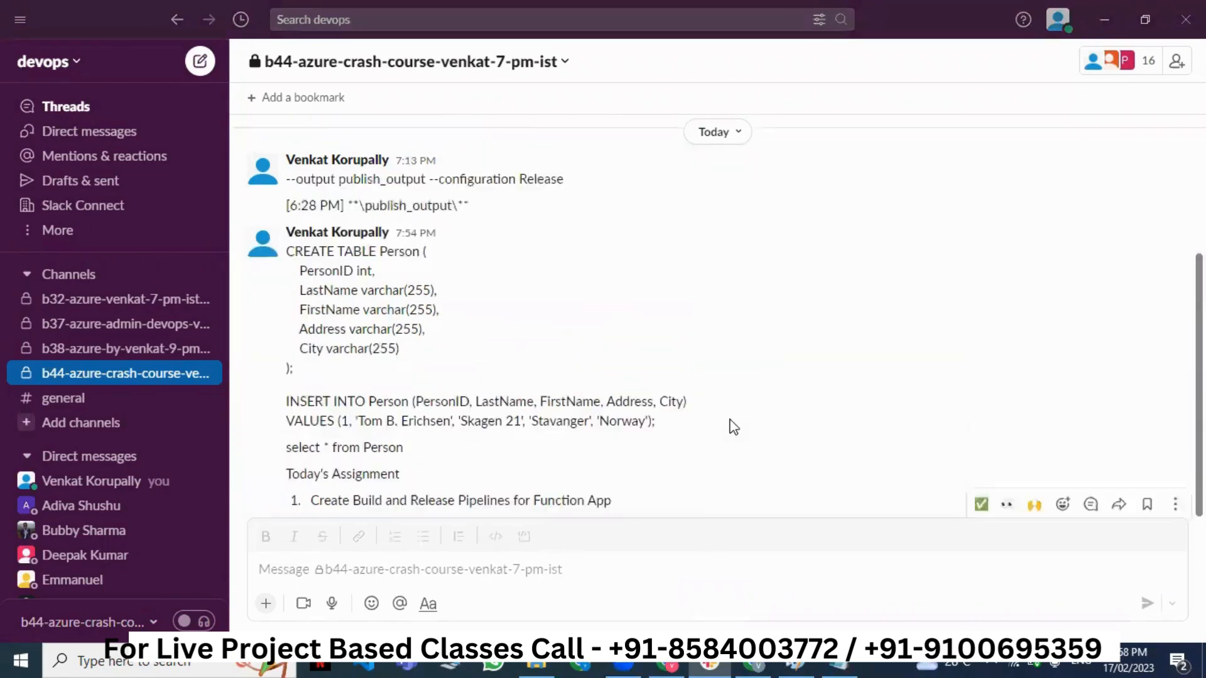
pyautogui.scroll(4, 732, 426)
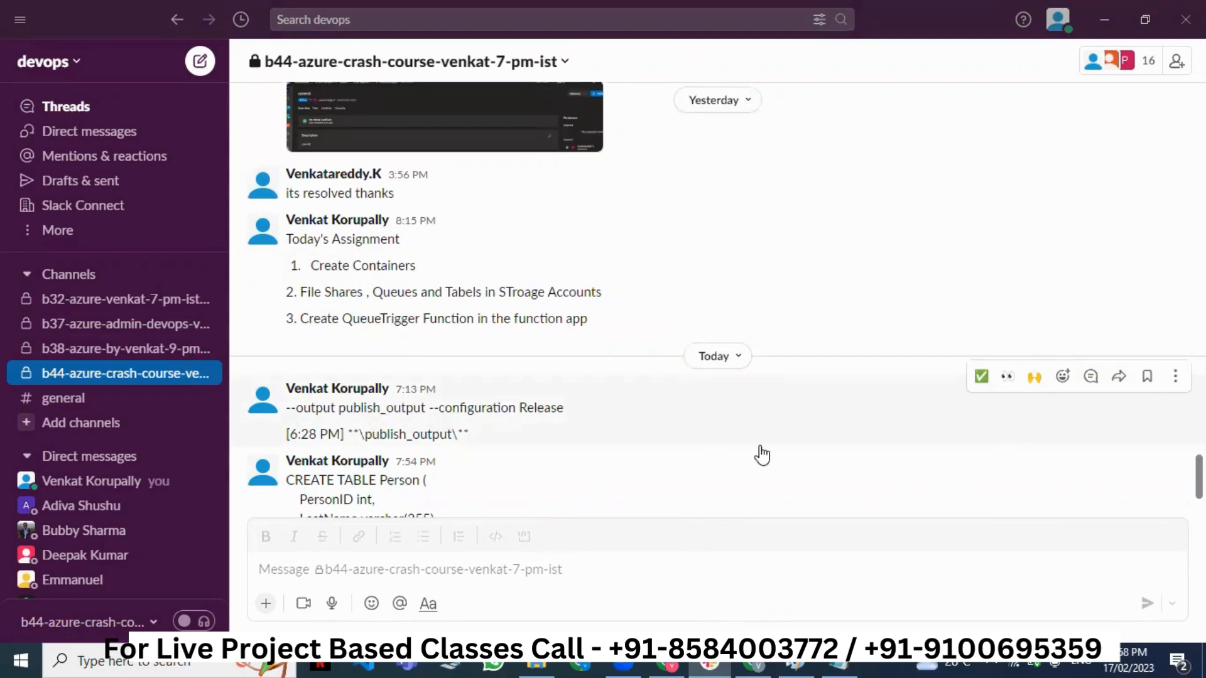
pyautogui.hotkey('alt', 'Up')
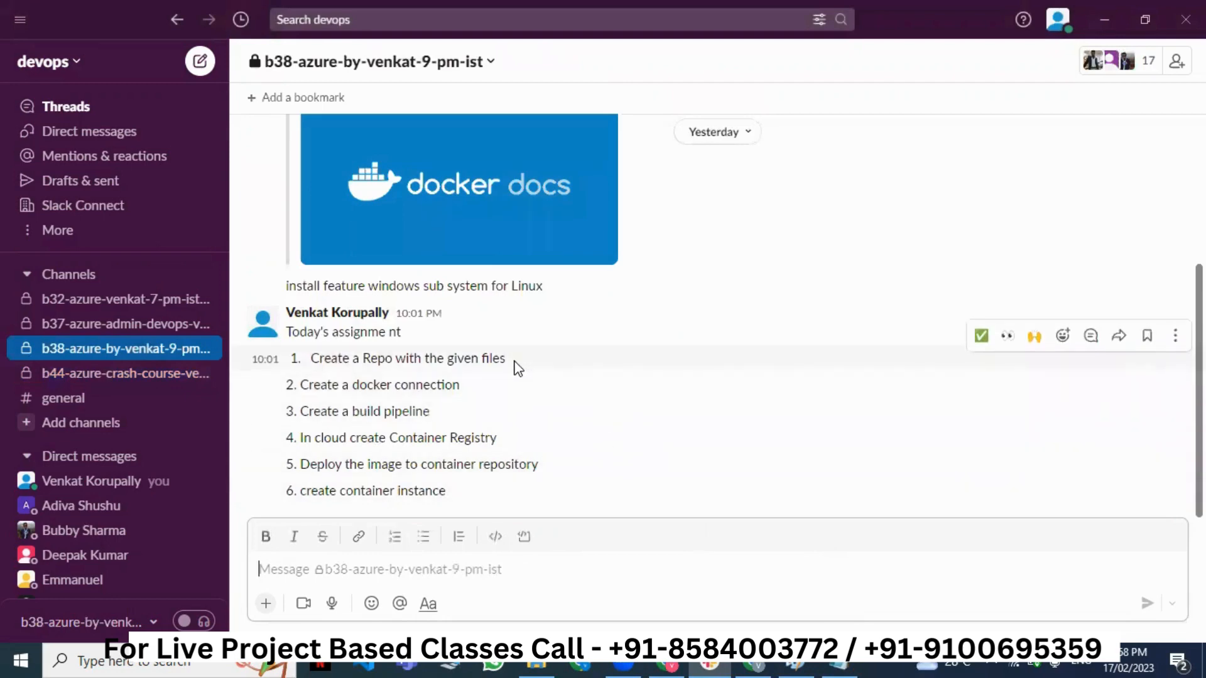
# - Highlight the six-item Docker assignment list in b38-azure-by-venkat-9-pm-ist to review it
pyautogui.moveTo(298, 365); pyautogui.dragTo(498, 392)
pyautogui.moveTo(498, 449); pyautogui.dragTo(462, 488)
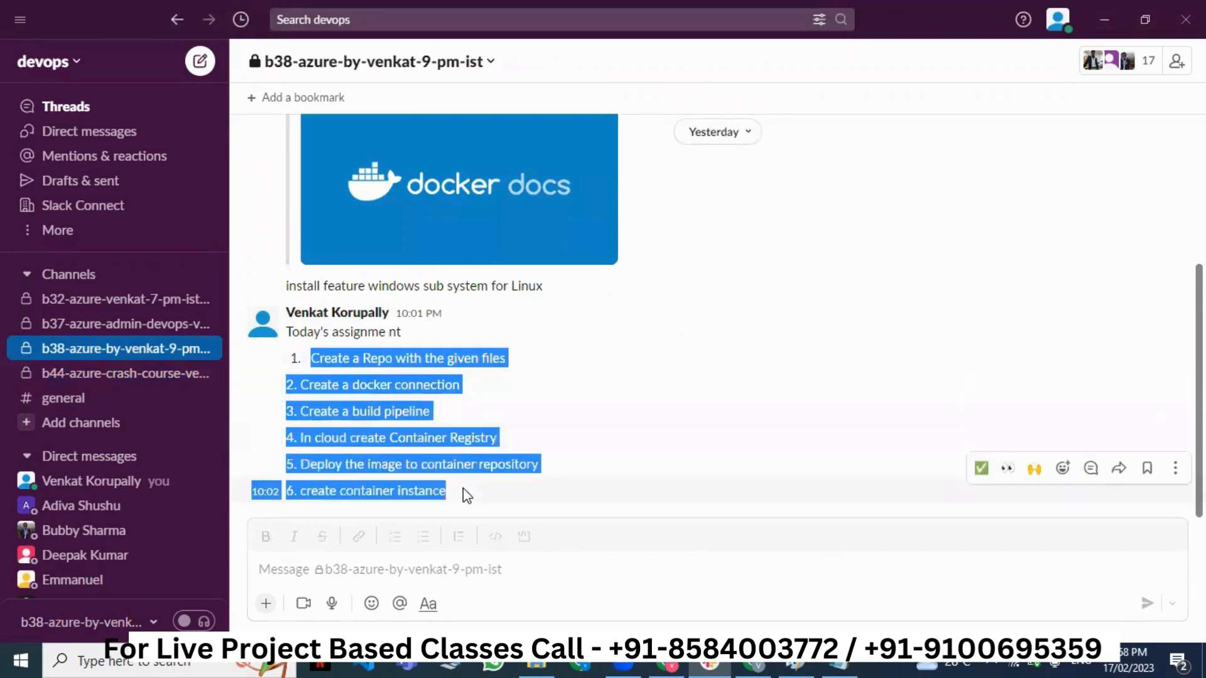
pyautogui.click(462, 488)
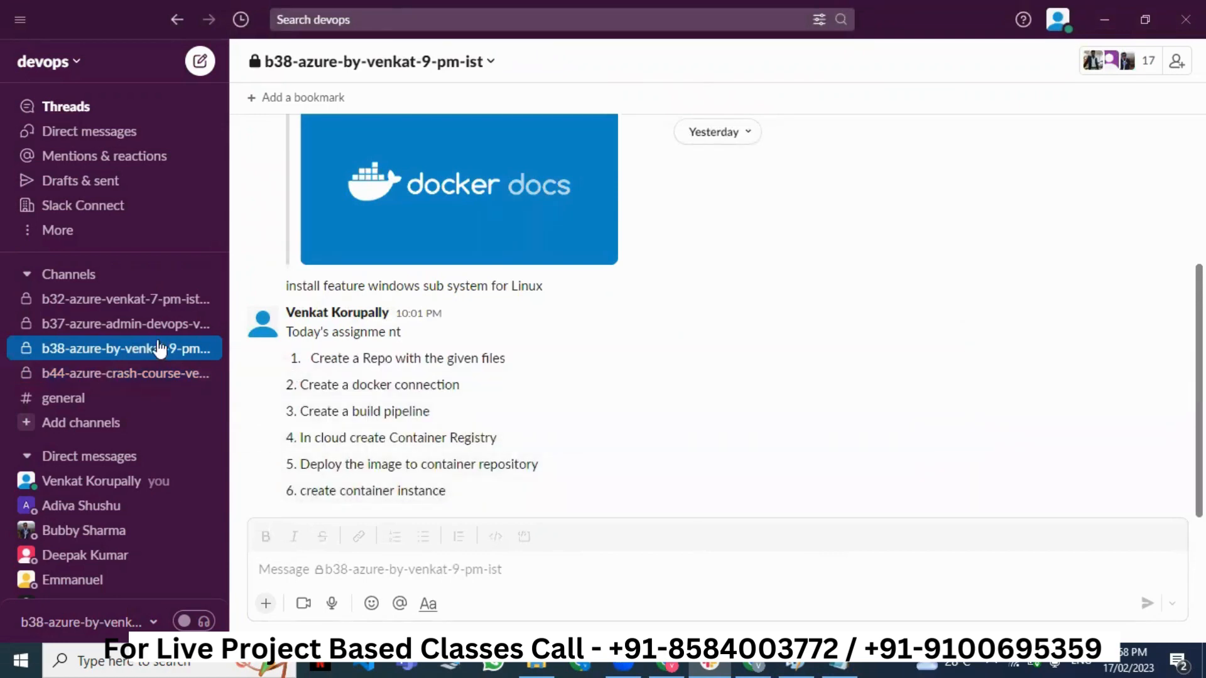
pyautogui.click(139, 376)
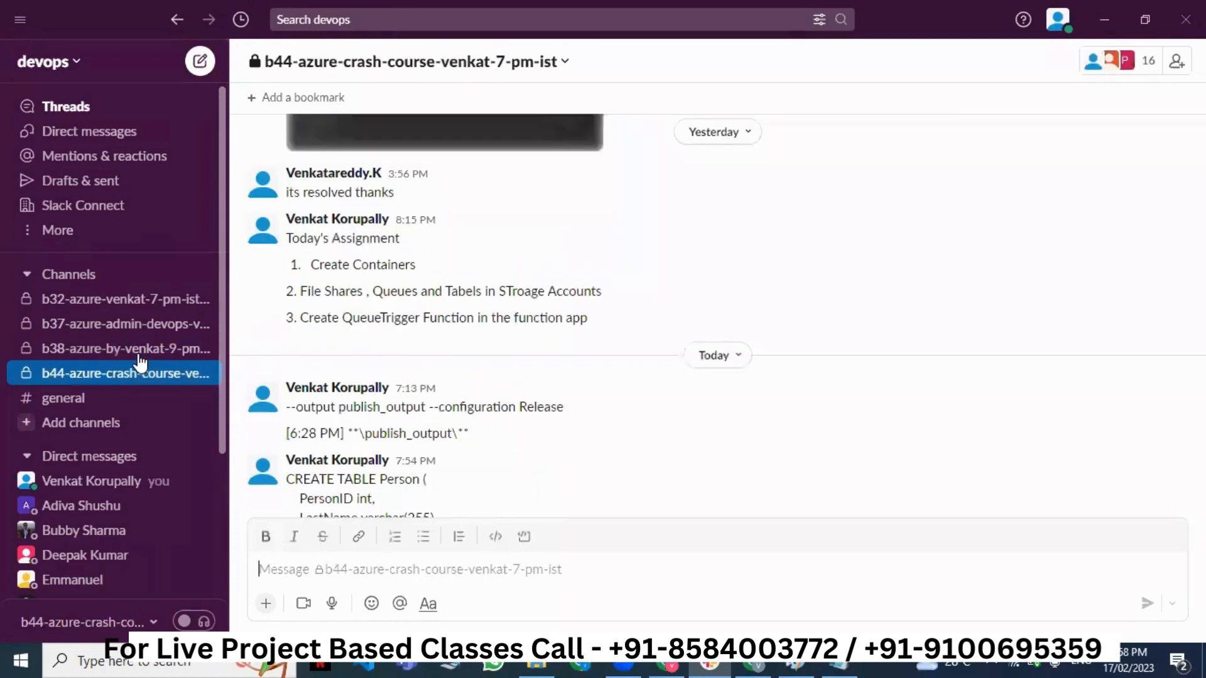
pyautogui.click(139, 361)
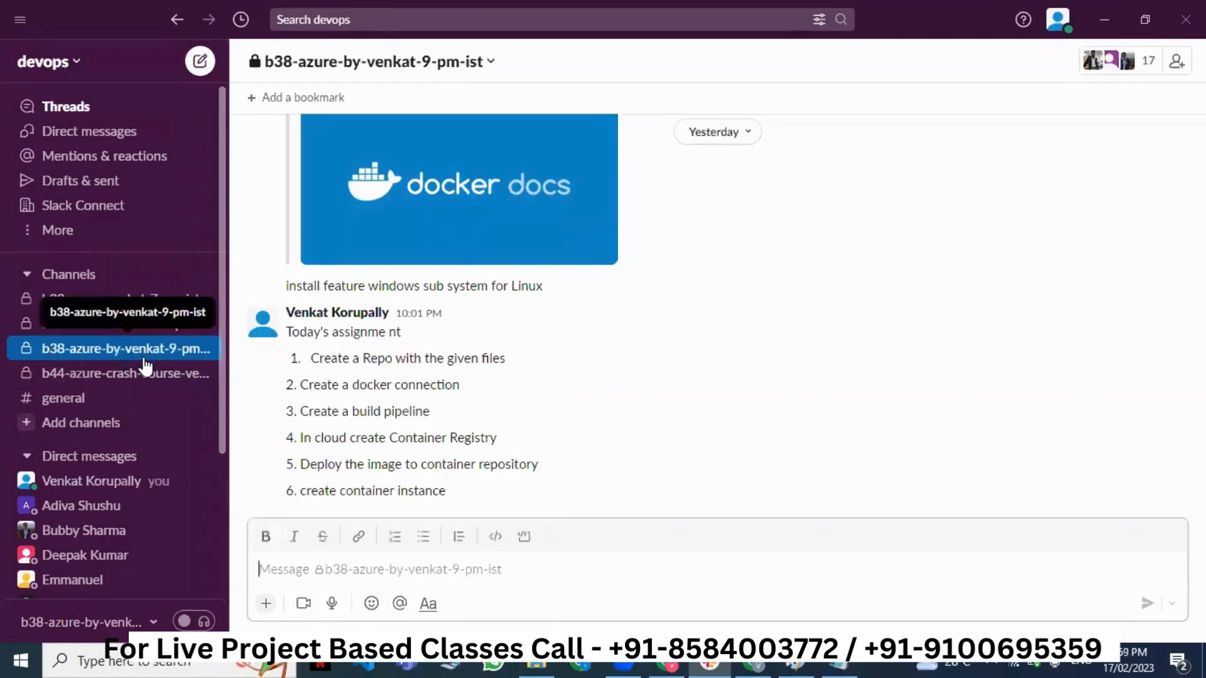
pyautogui.click(480, 382)
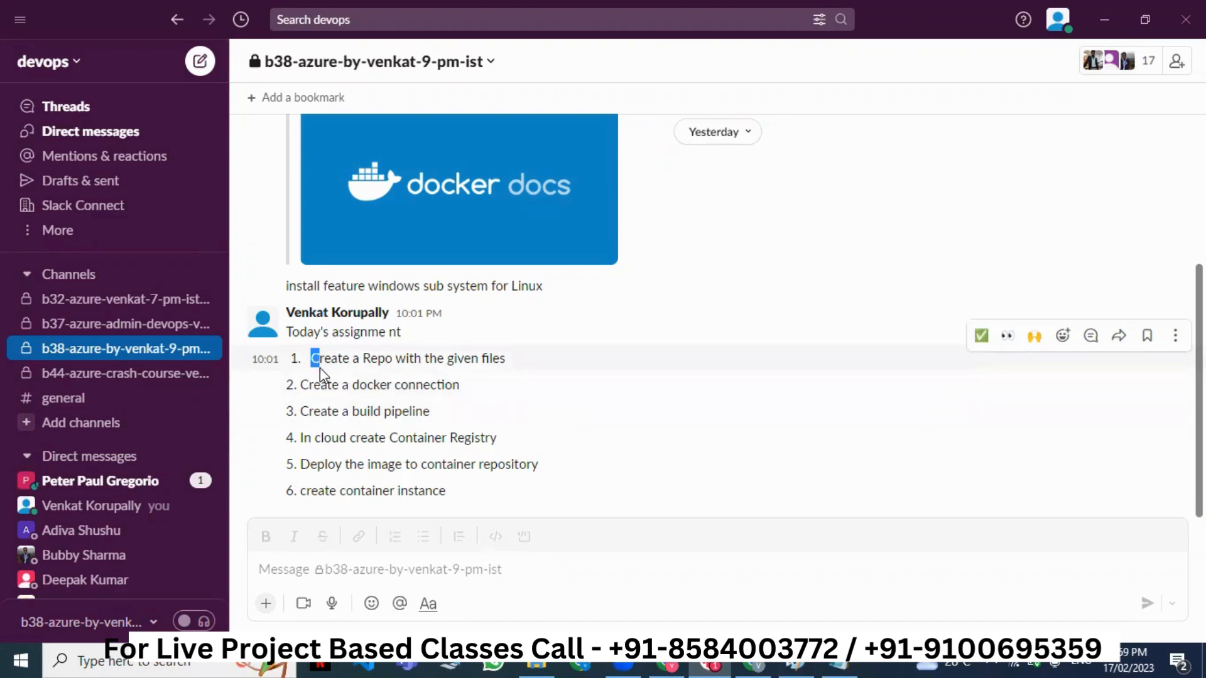
pyautogui.moveTo(319, 368); pyautogui.dragTo(452, 488)
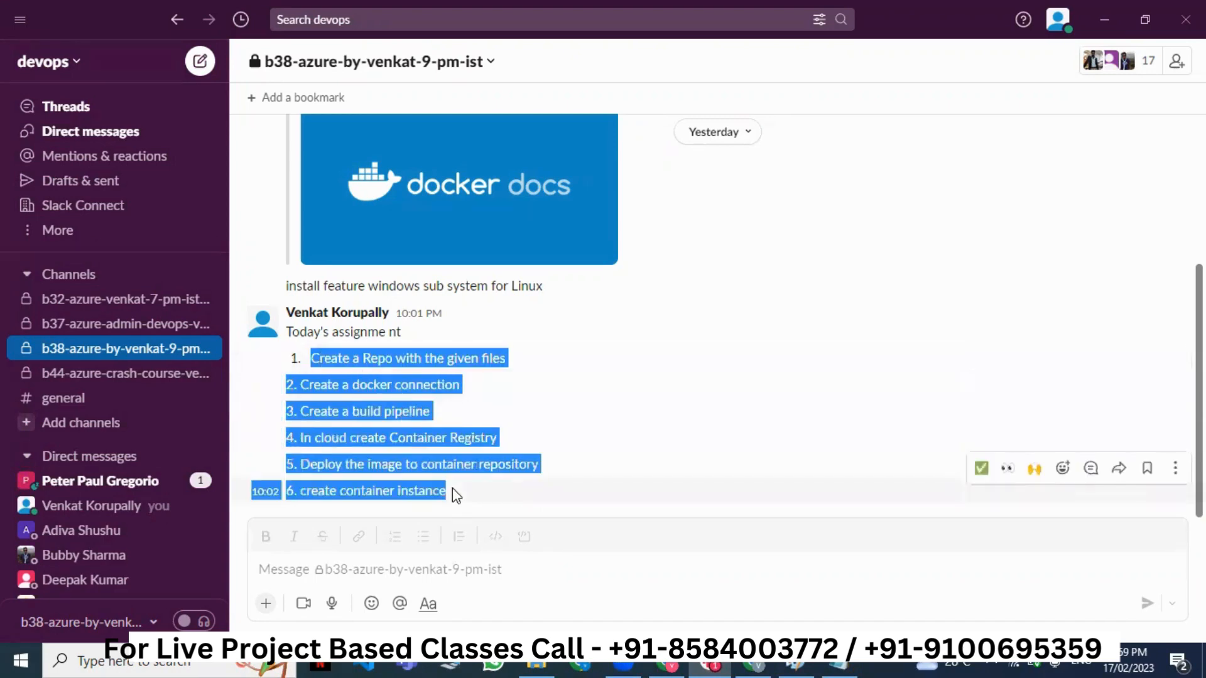
pyautogui.click(452, 487)
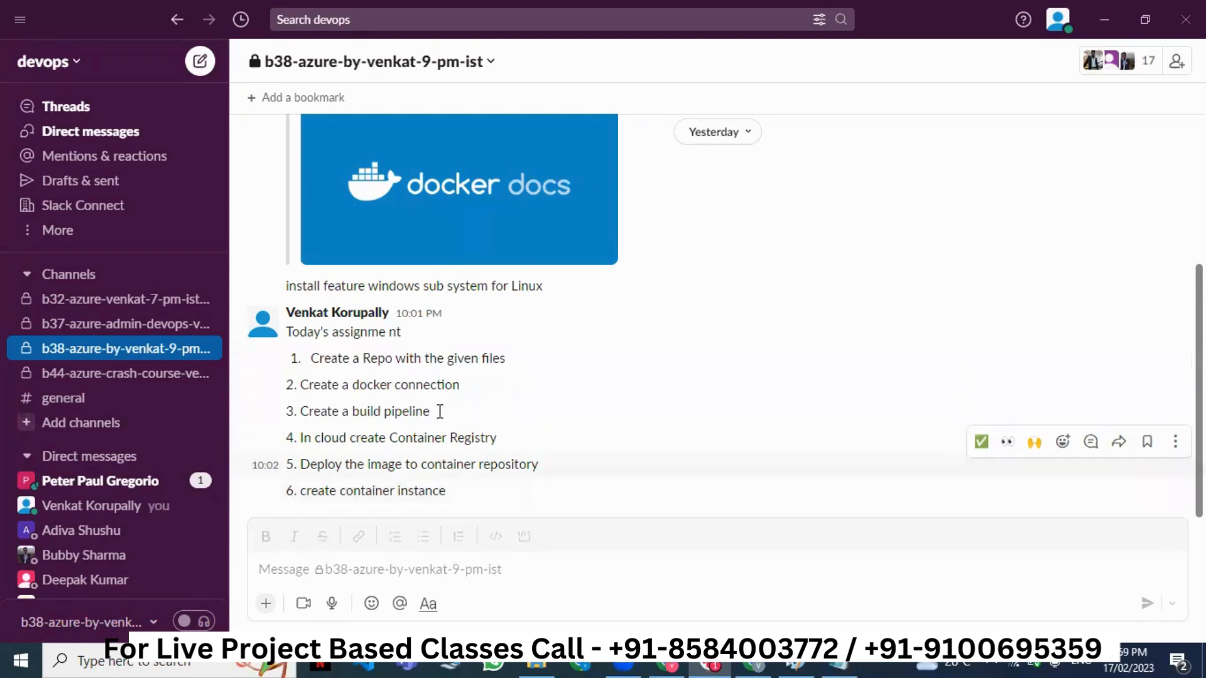